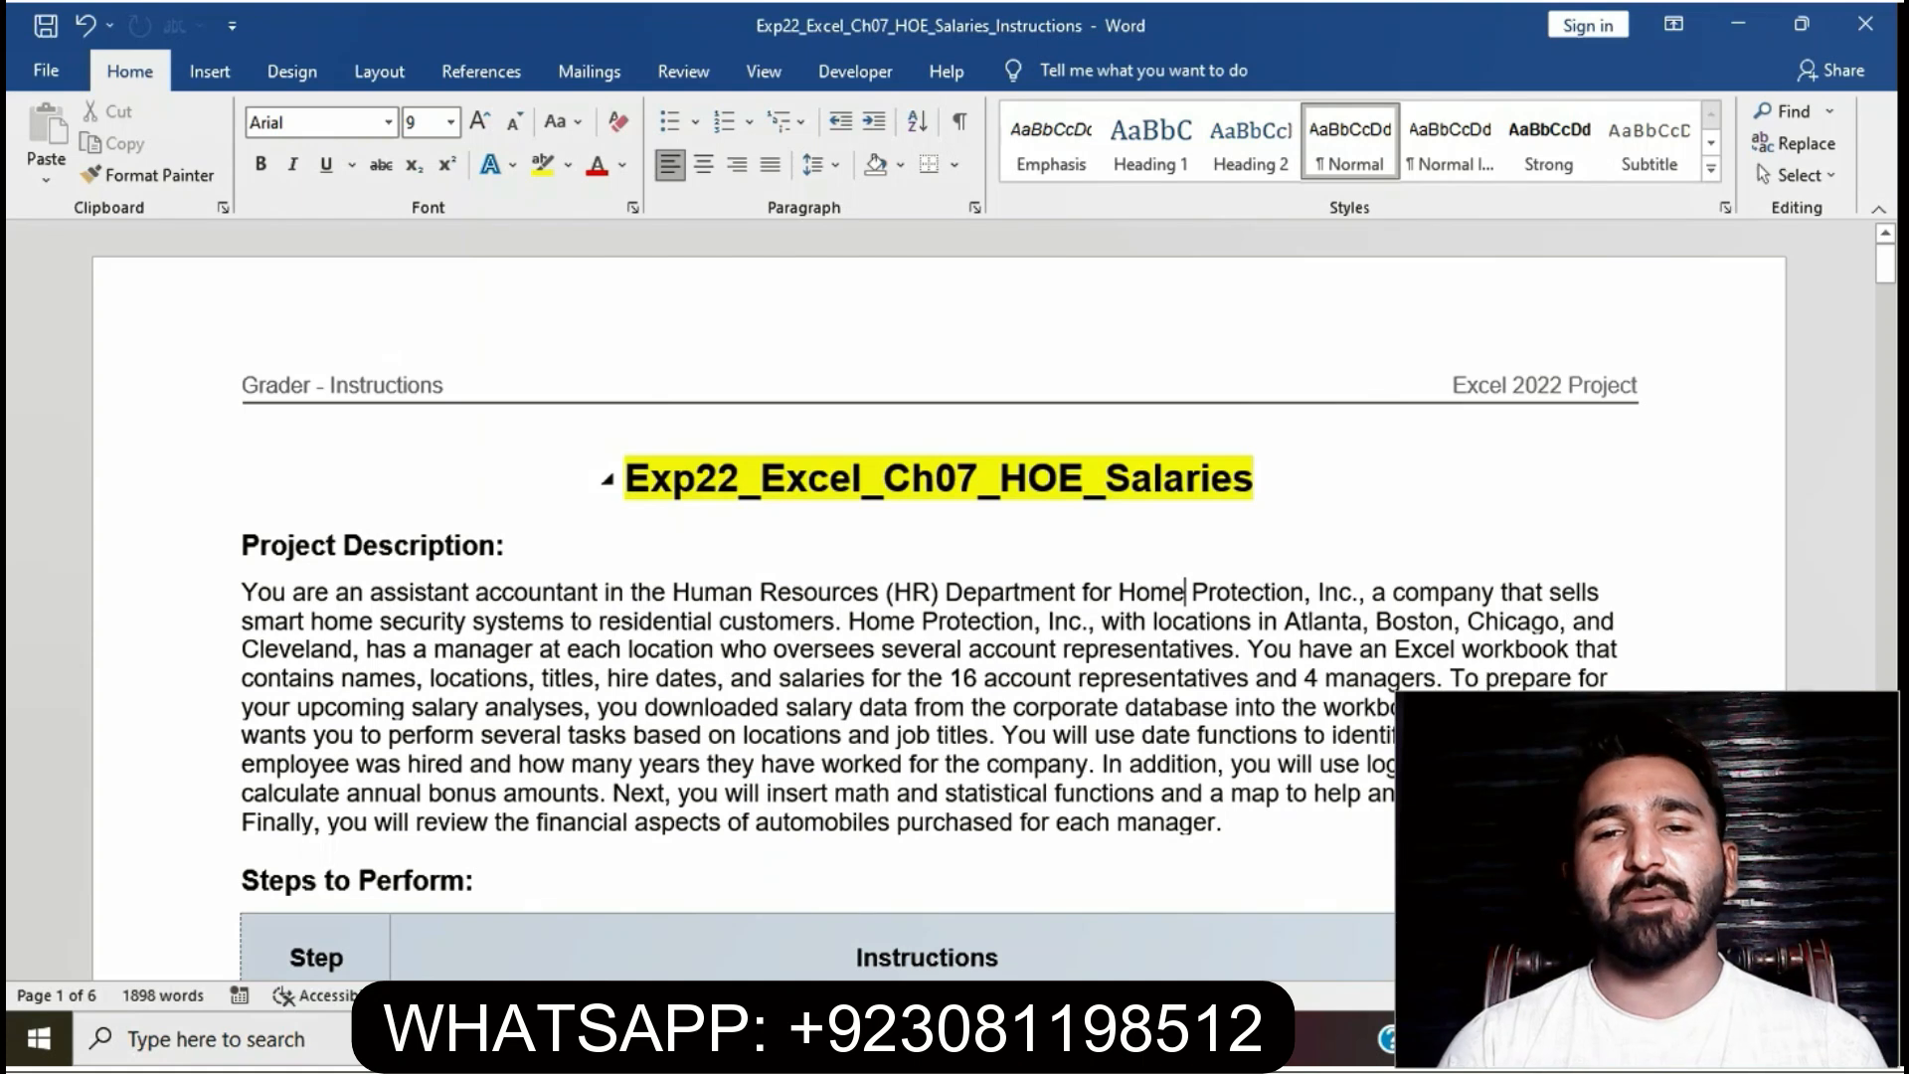
- Apply yellow highlight to step 1's instruction cell in the Word document, then switch to Excel
scroll(939, 596, down, 5)
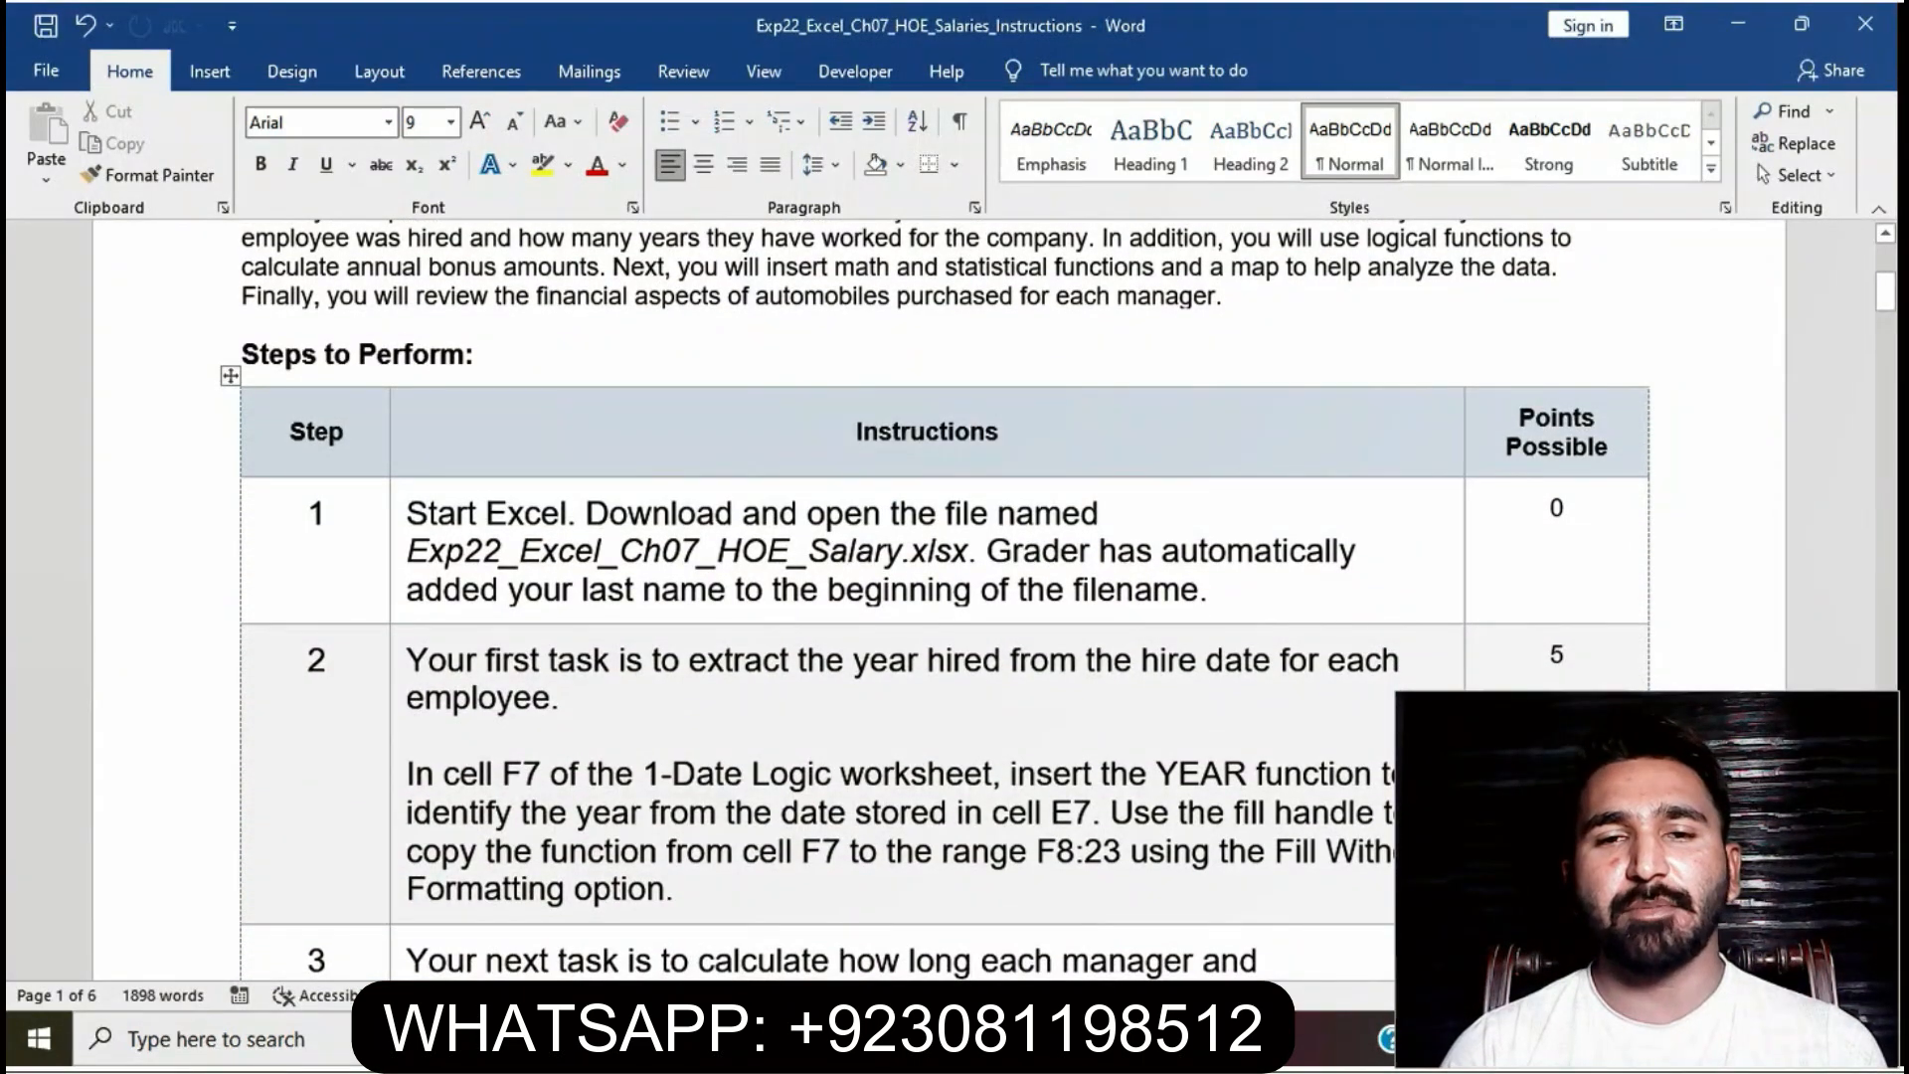
click(397, 520)
click(510, 464)
click(524, 513)
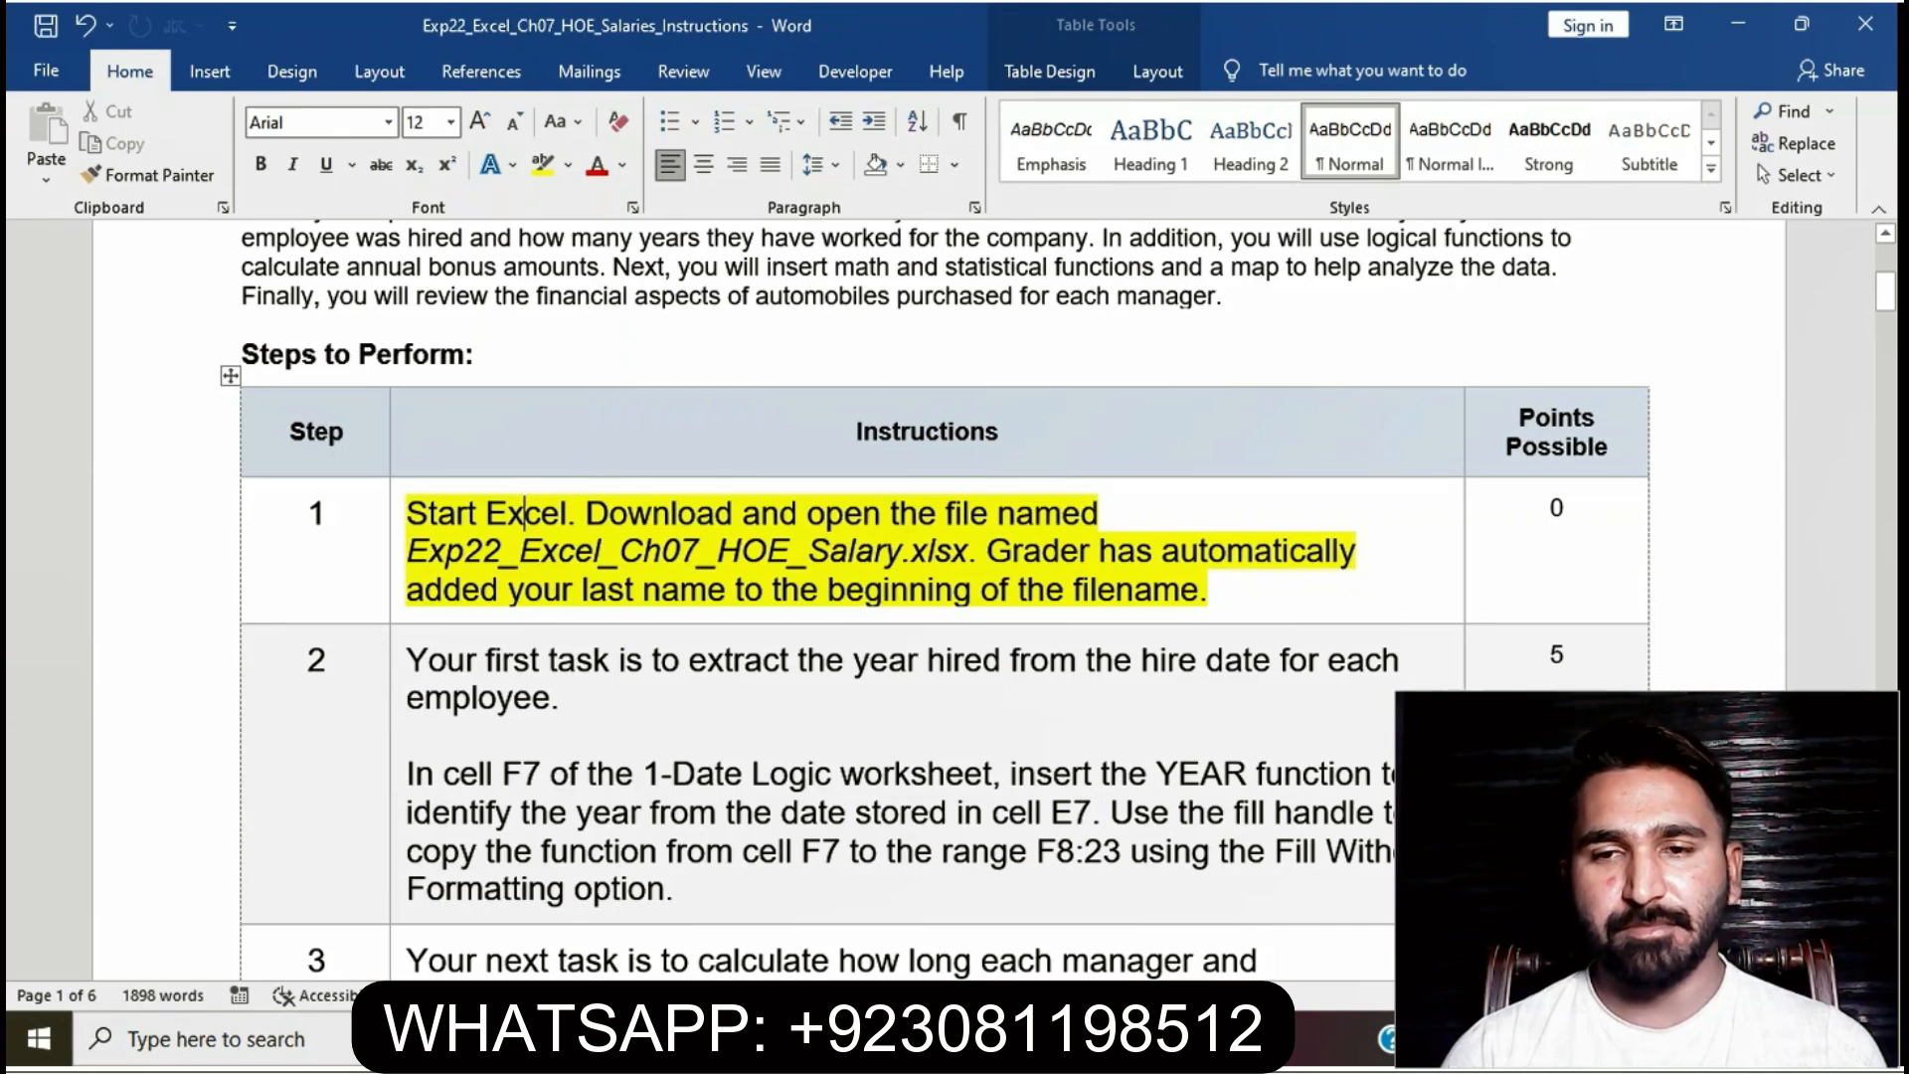
key(alt+Tab)
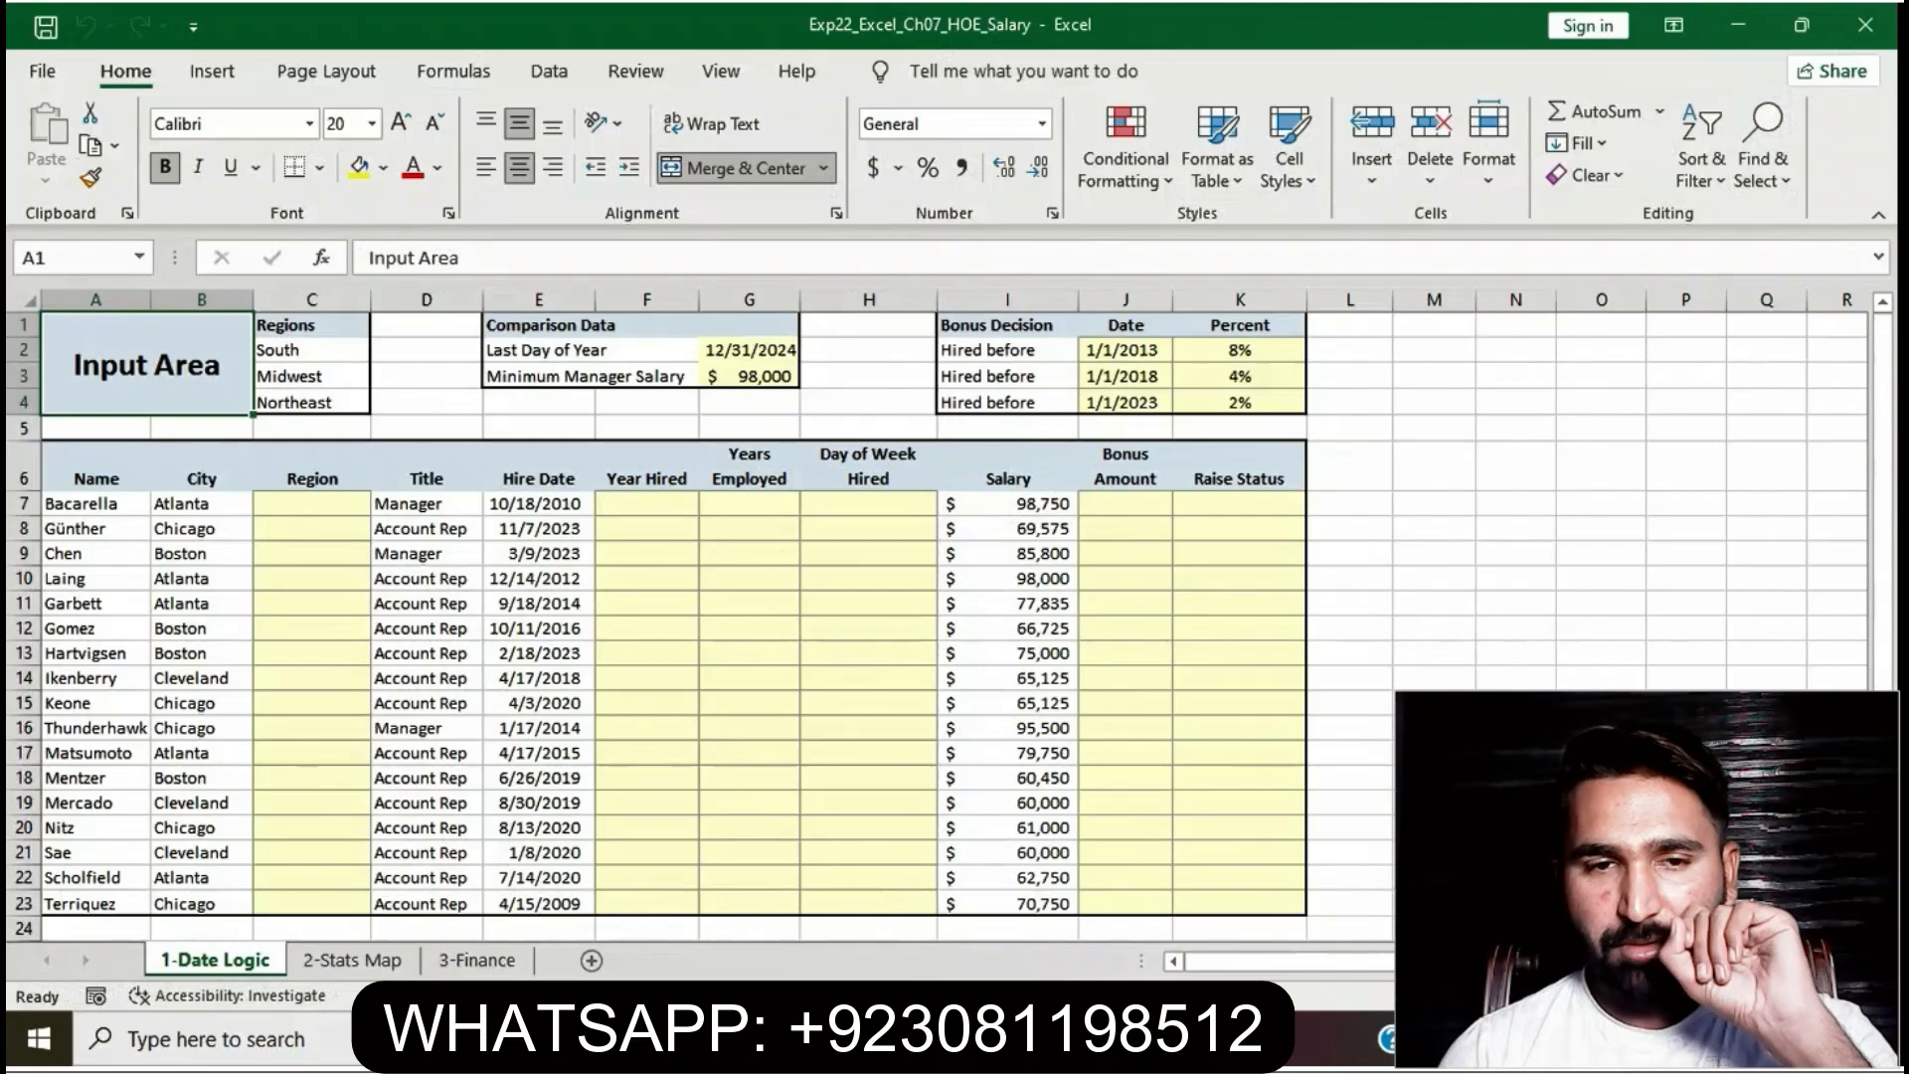
- Browse the 2-Stats Map and 3-Finance sheets, then return to the 1-Date Logic sheet
click(352, 961)
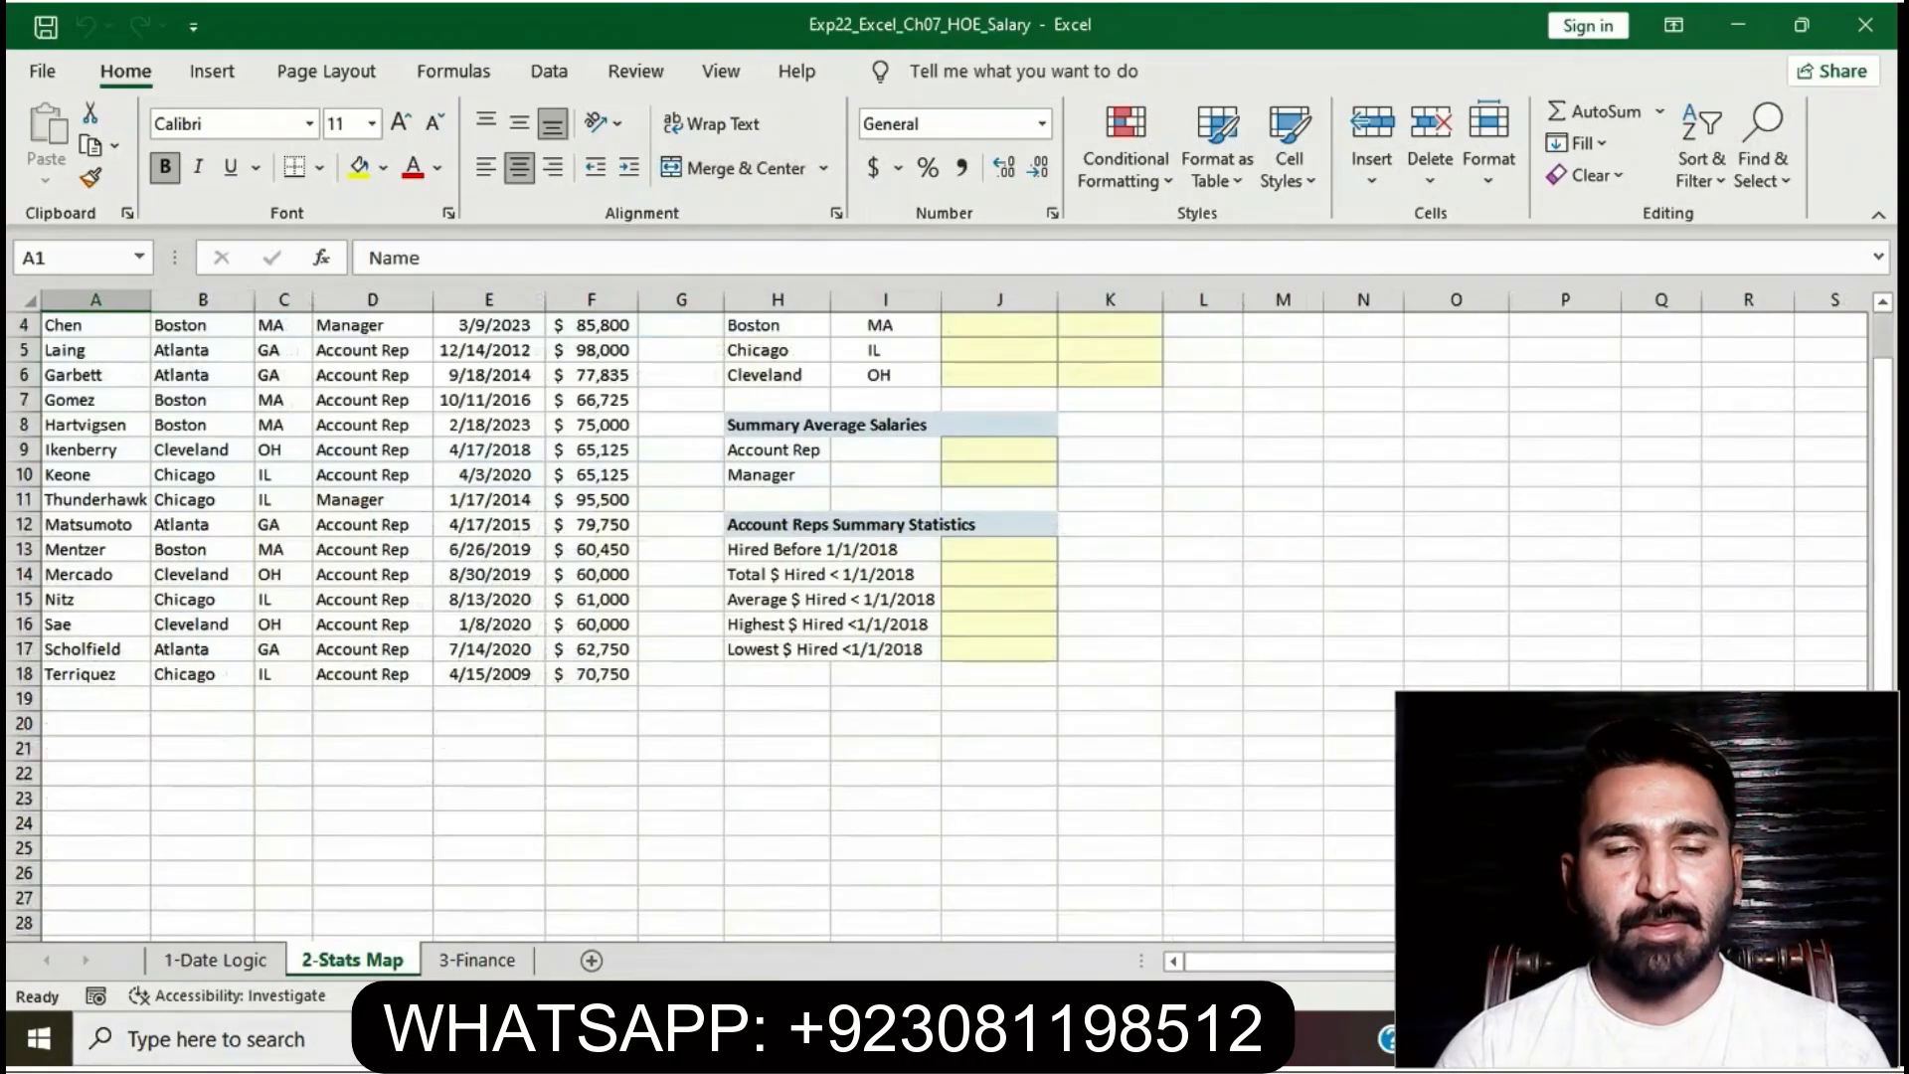
scroll(937, 627, up, 1)
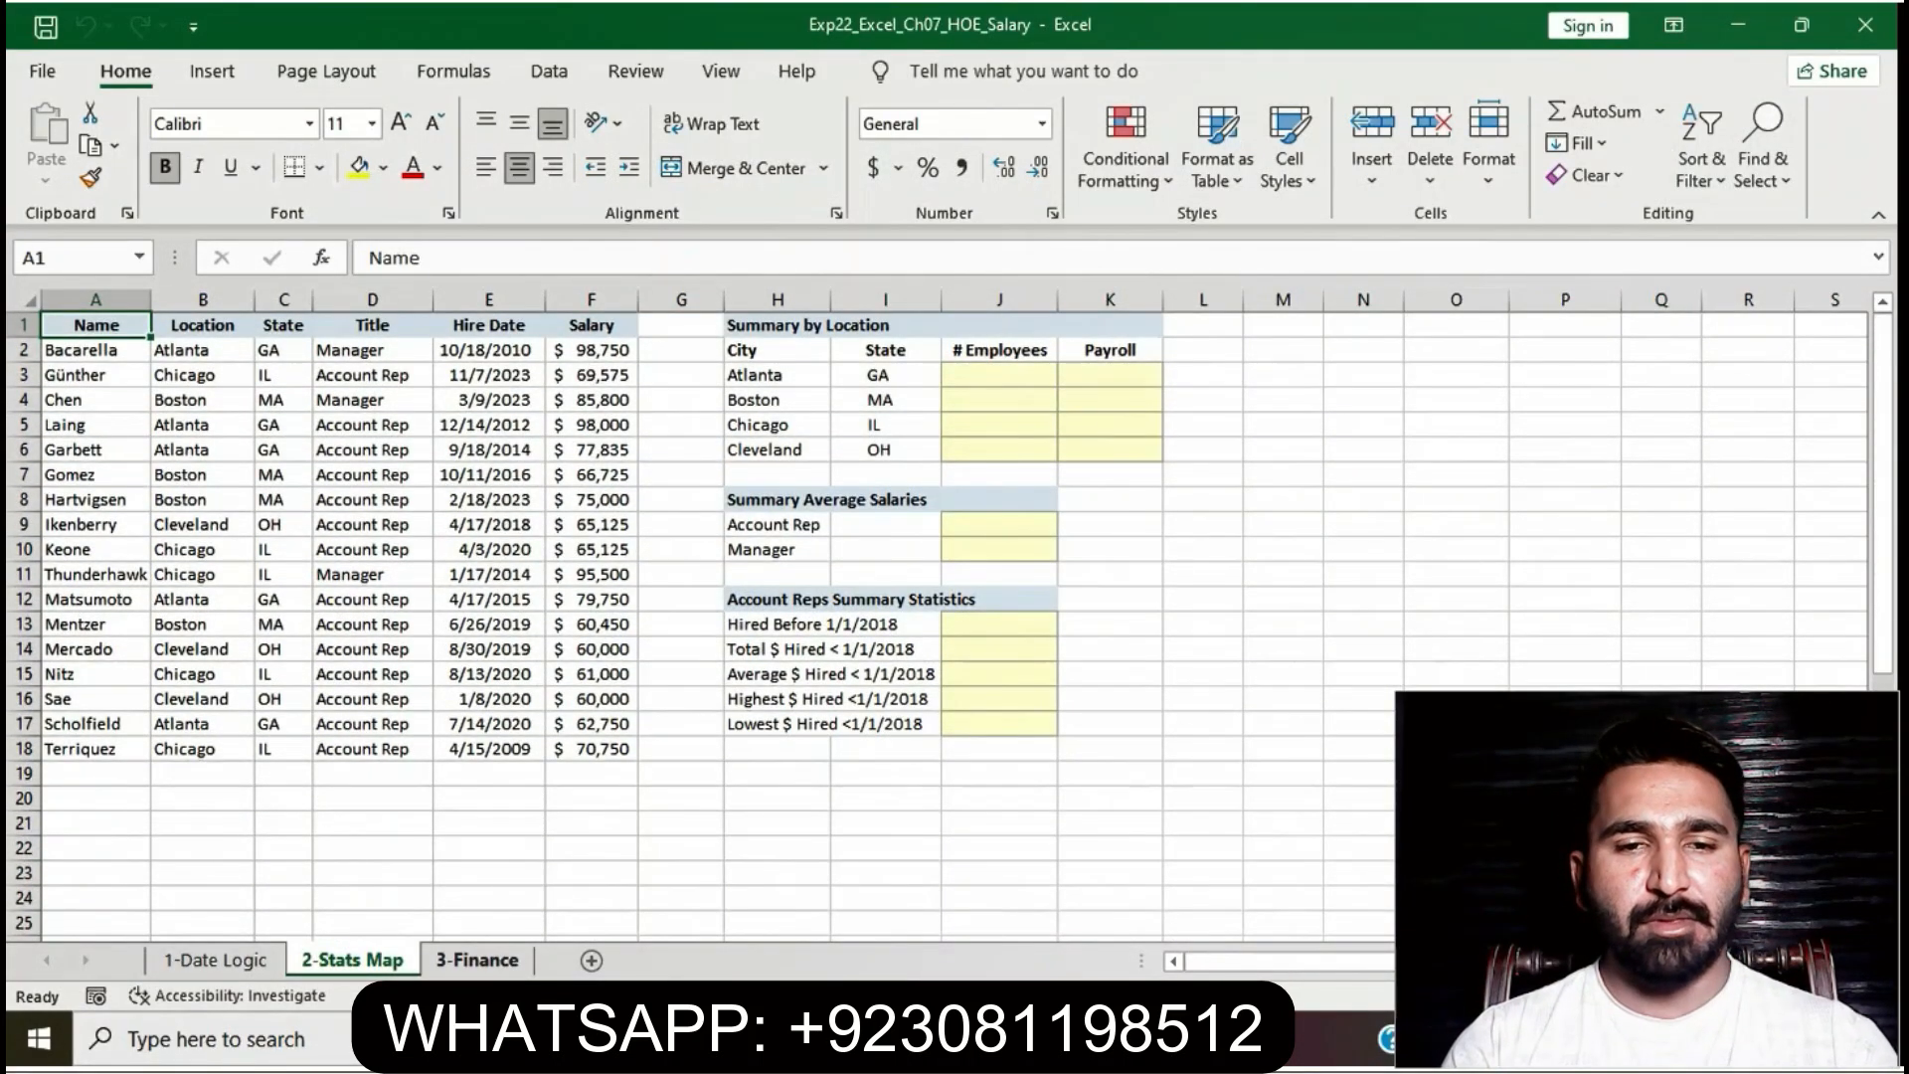
click(478, 961)
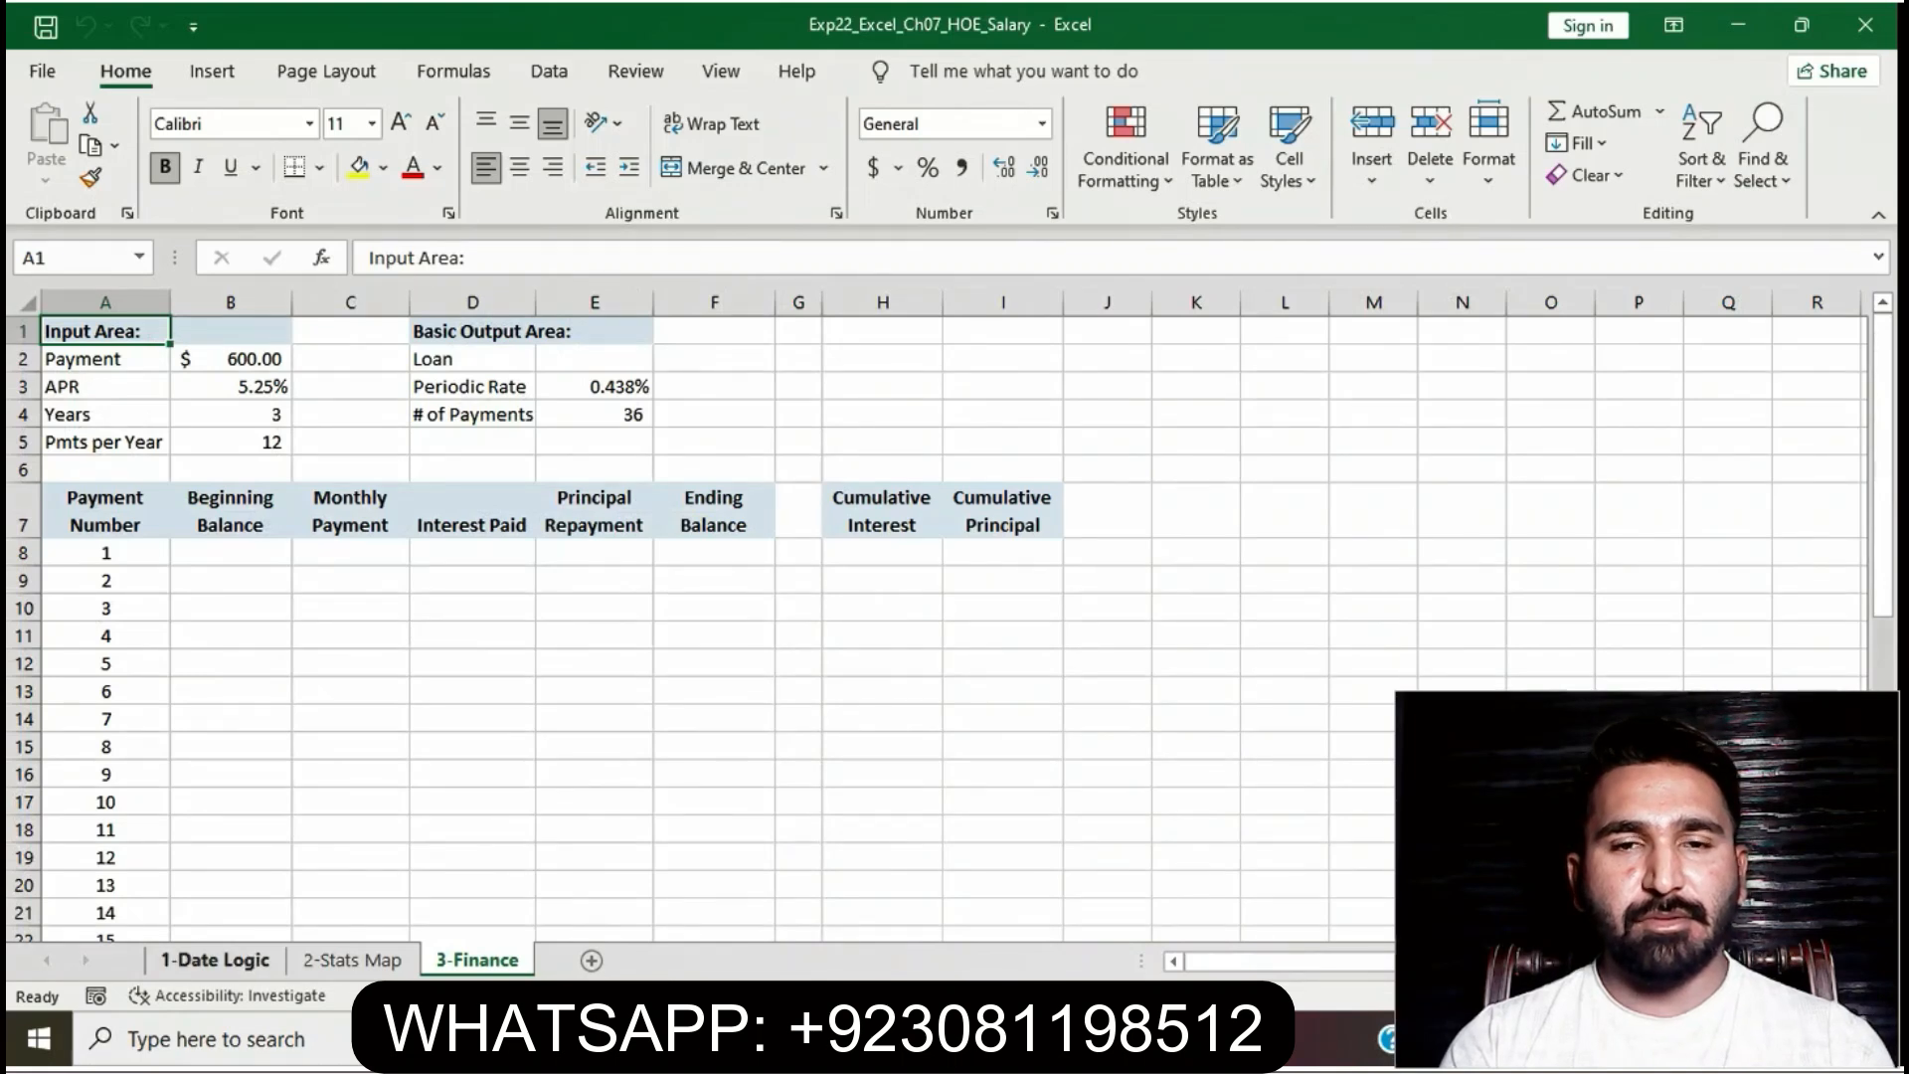
click(216, 961)
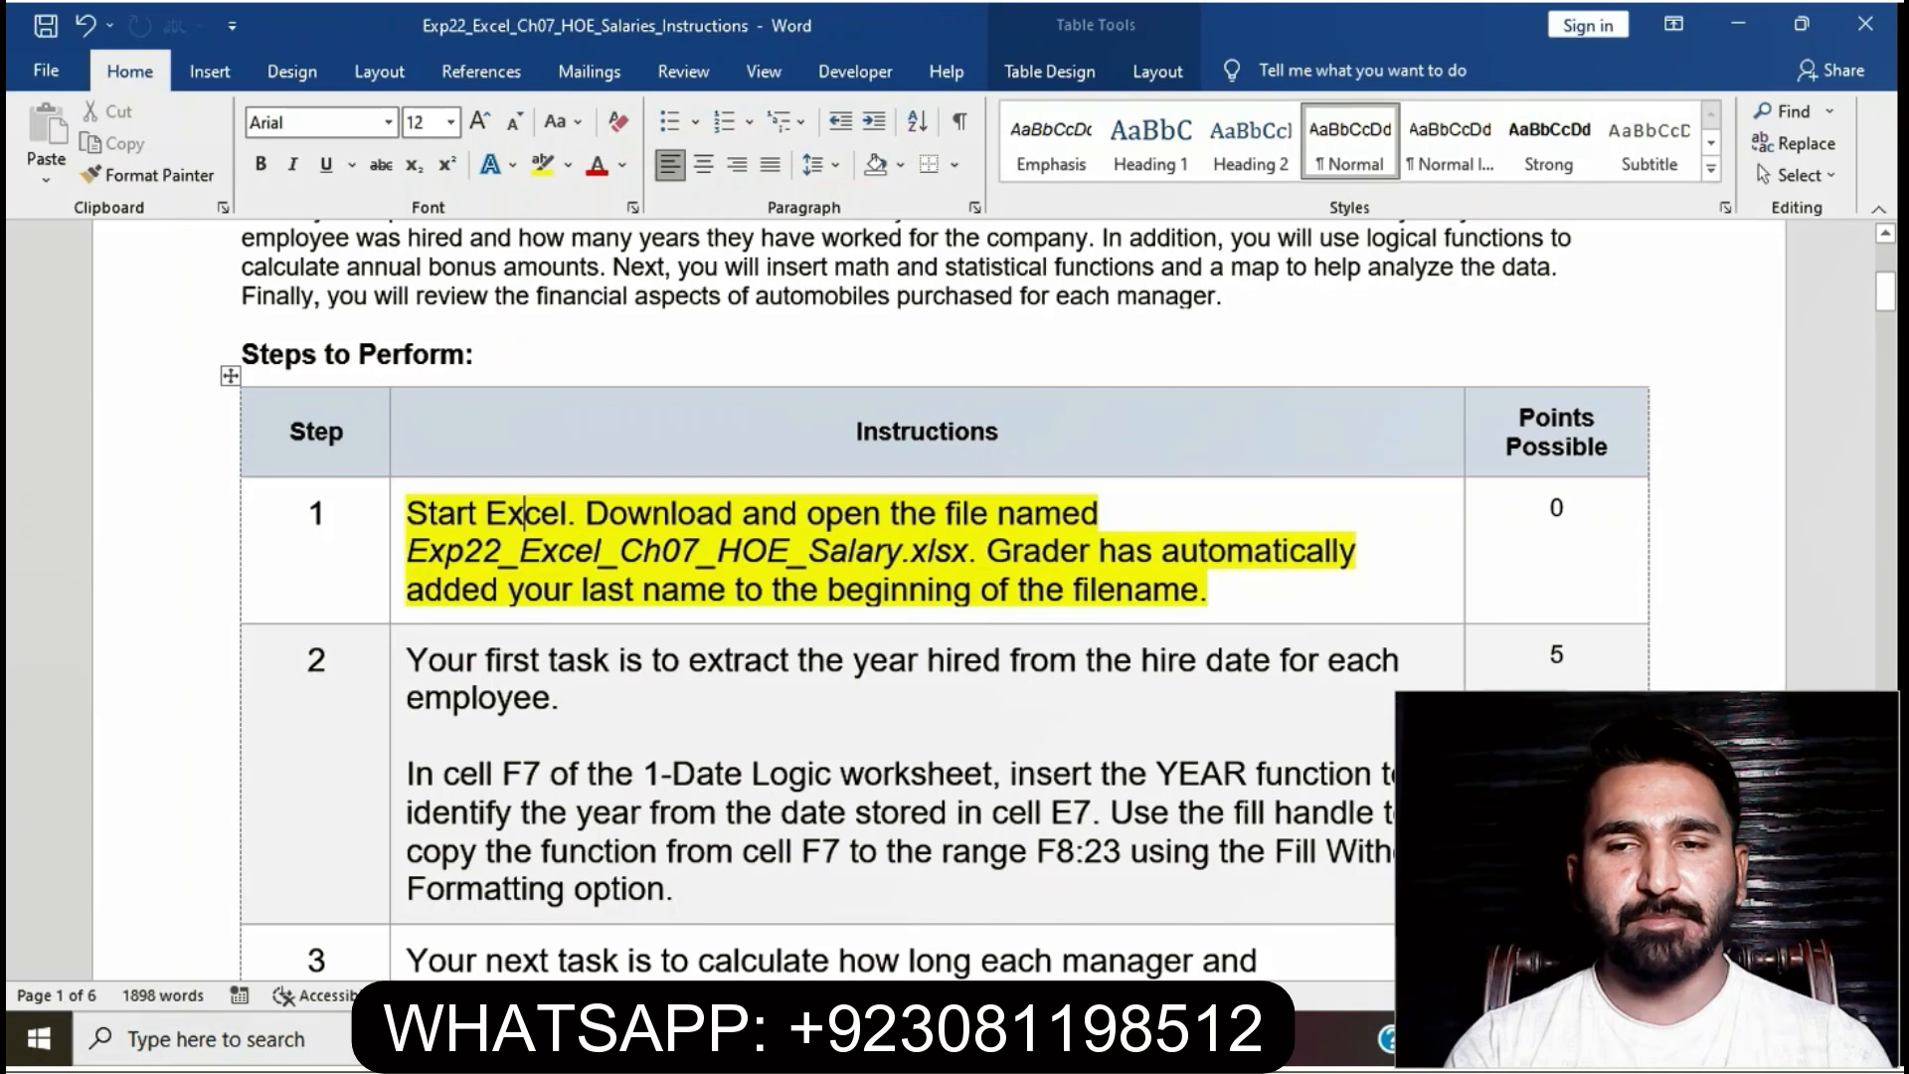
- Move the yellow highlight from step 1 to step 2 and select the F7 YEAR sentence
click(399, 527)
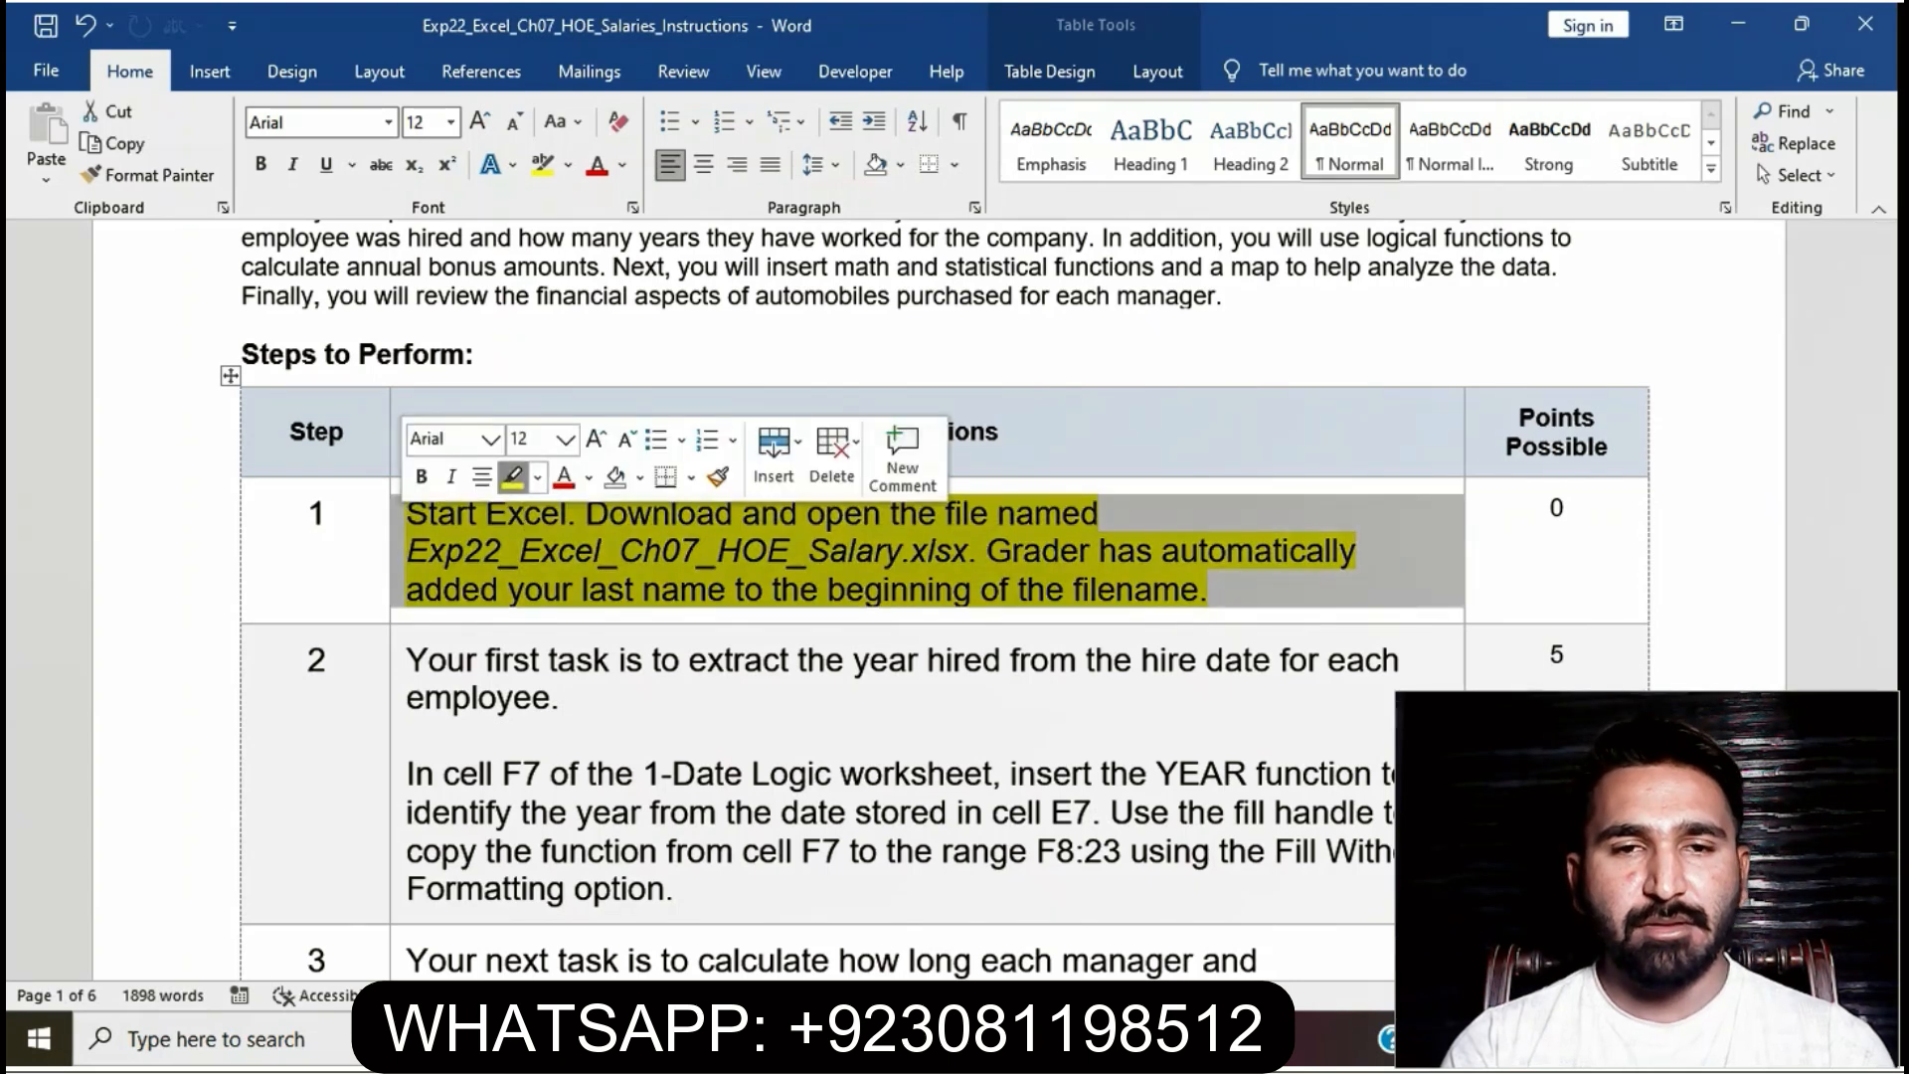
click(512, 478)
scroll(927, 596, down, 1)
scroll(926, 597, down, 1)
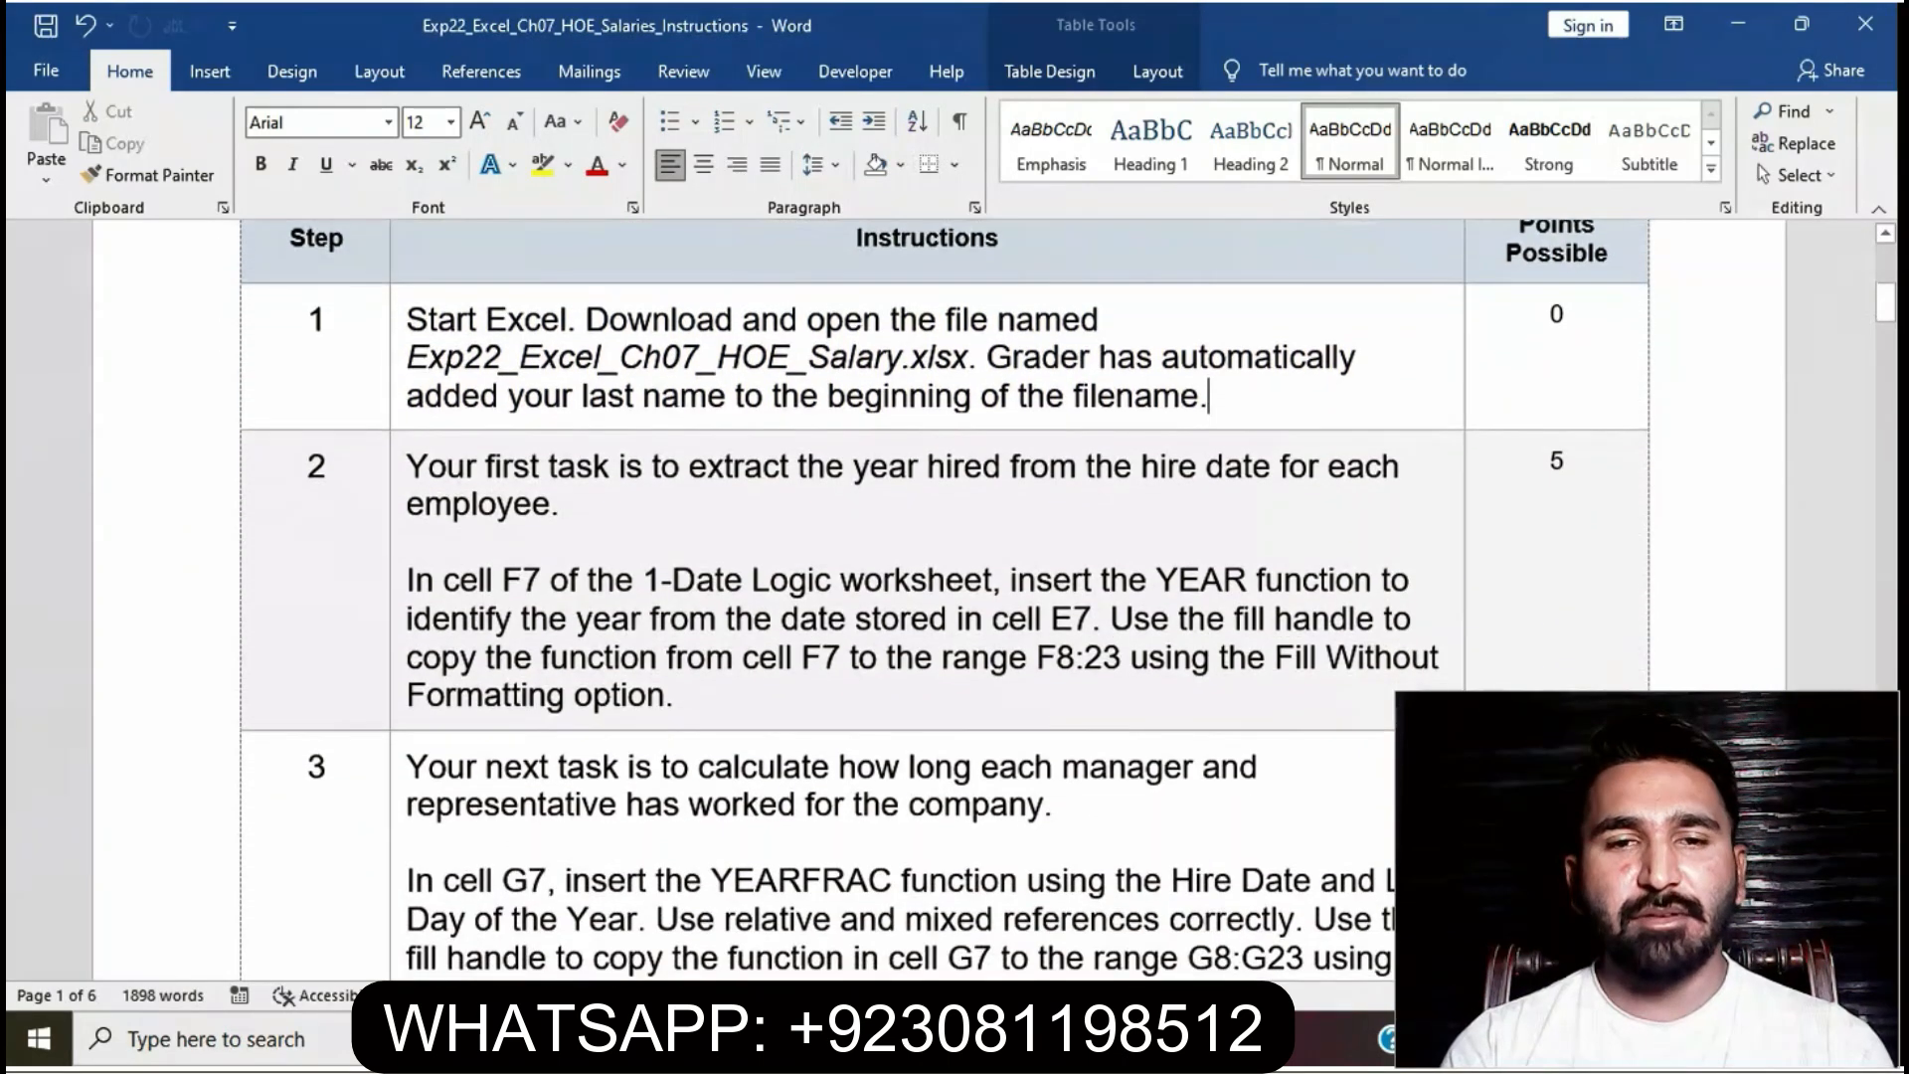
click(398, 475)
click(508, 413)
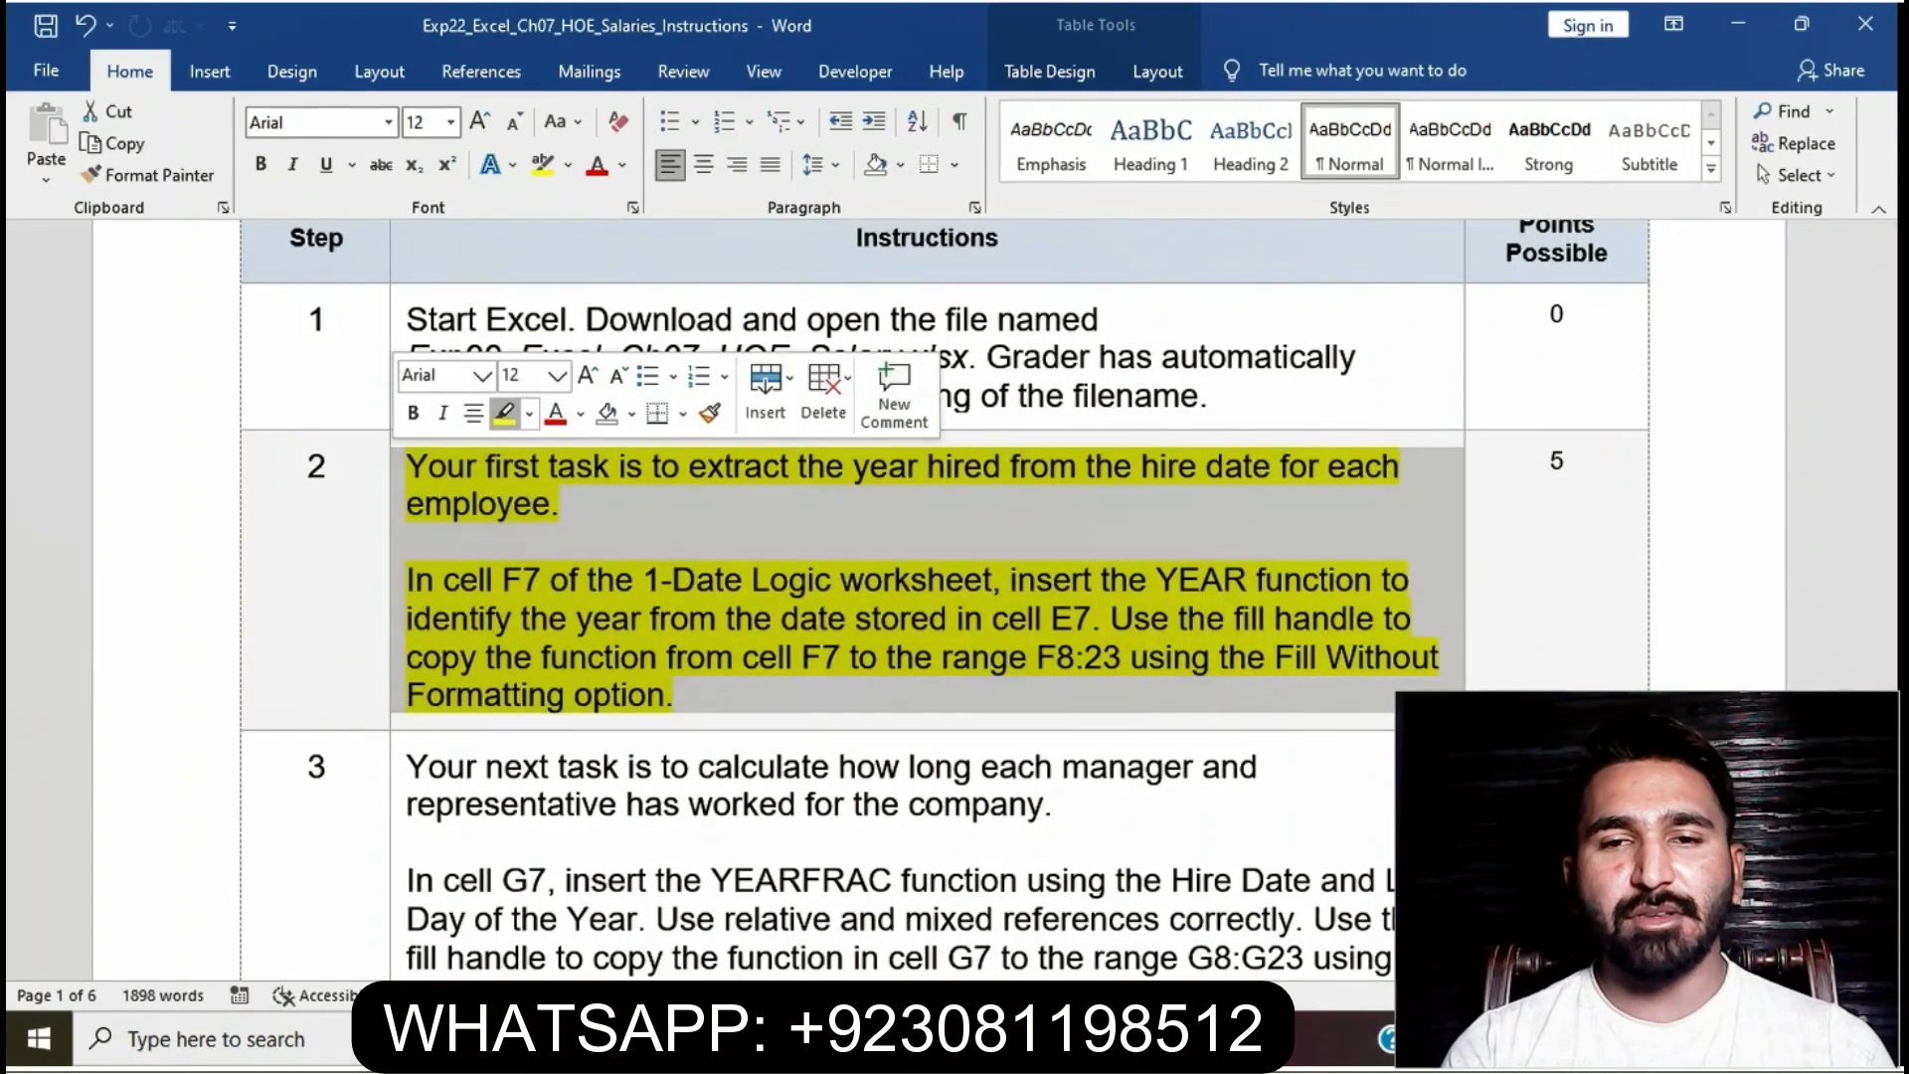
click(408, 542)
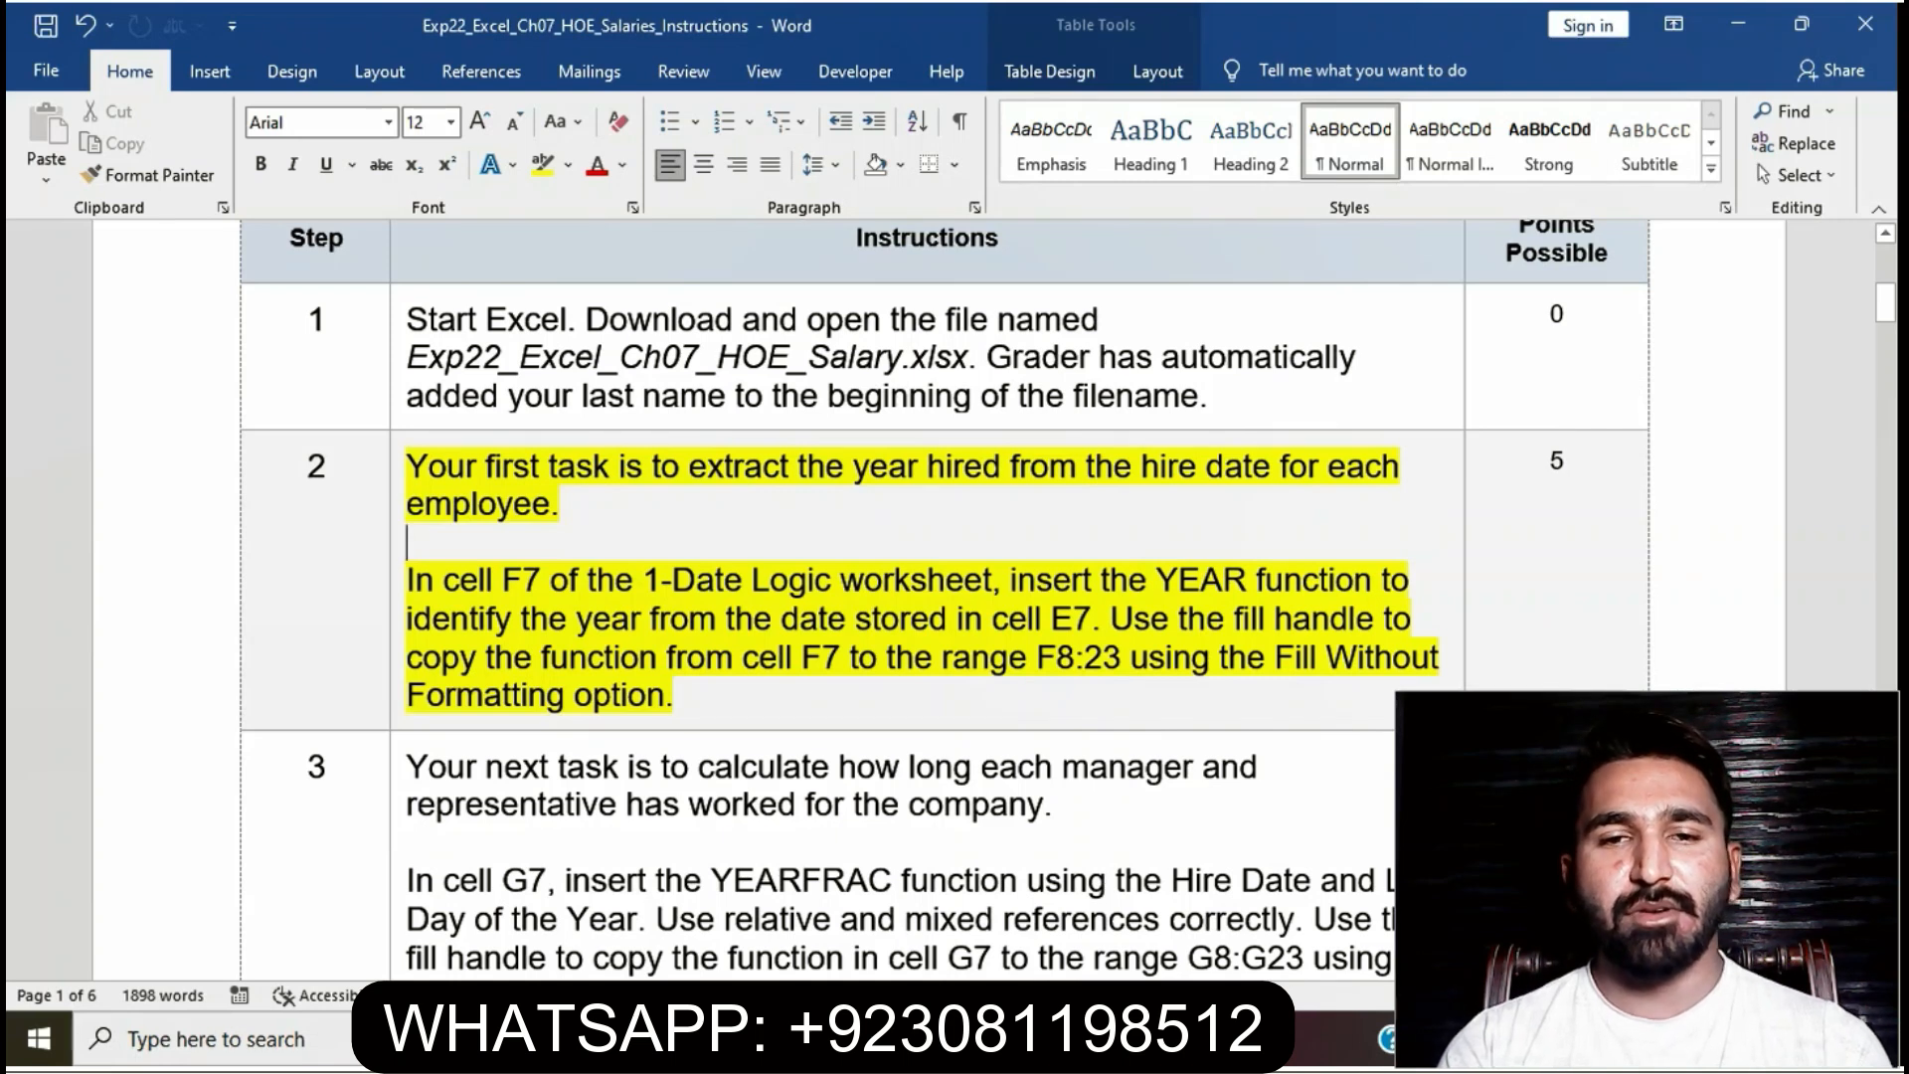
drag(406, 580, 1098, 618)
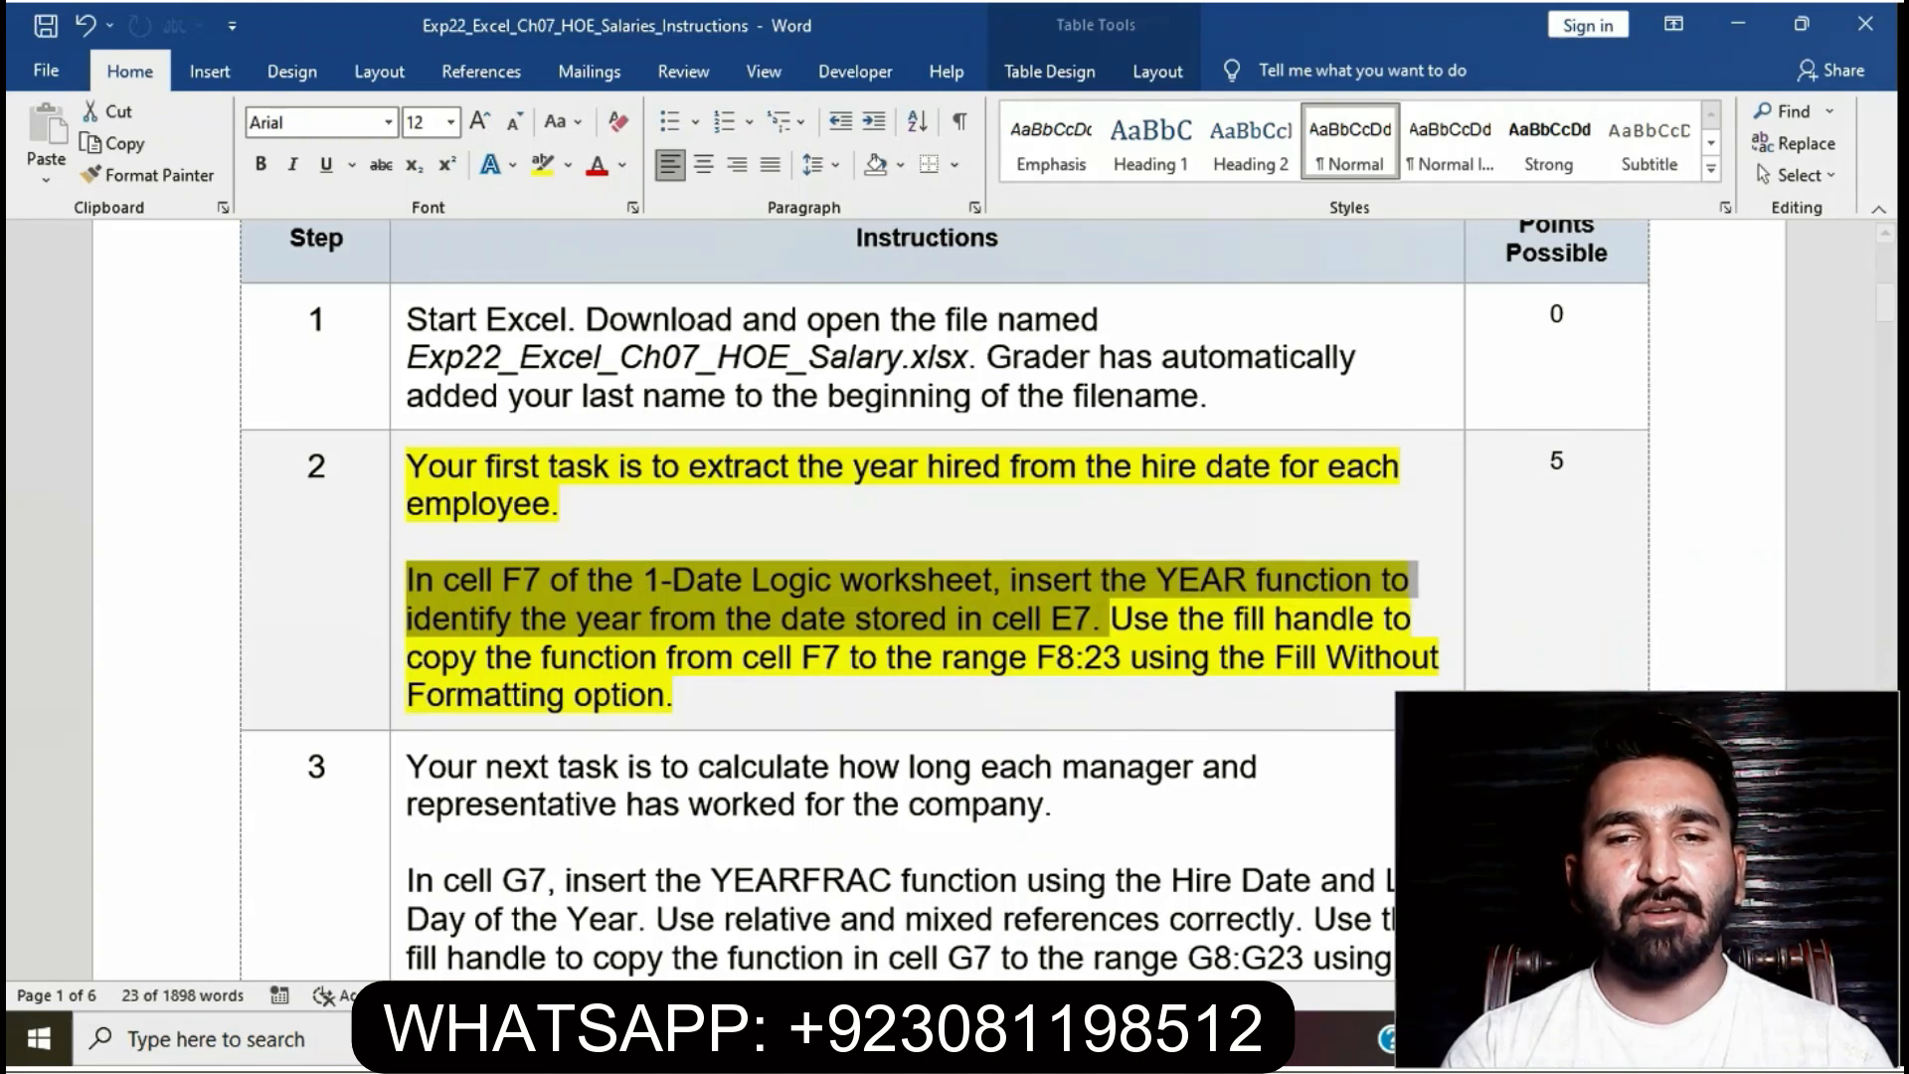
key(alt+Tab)
- Enter =YEAR(E7) in F7 so it returns hire year 2010
click(646, 504)
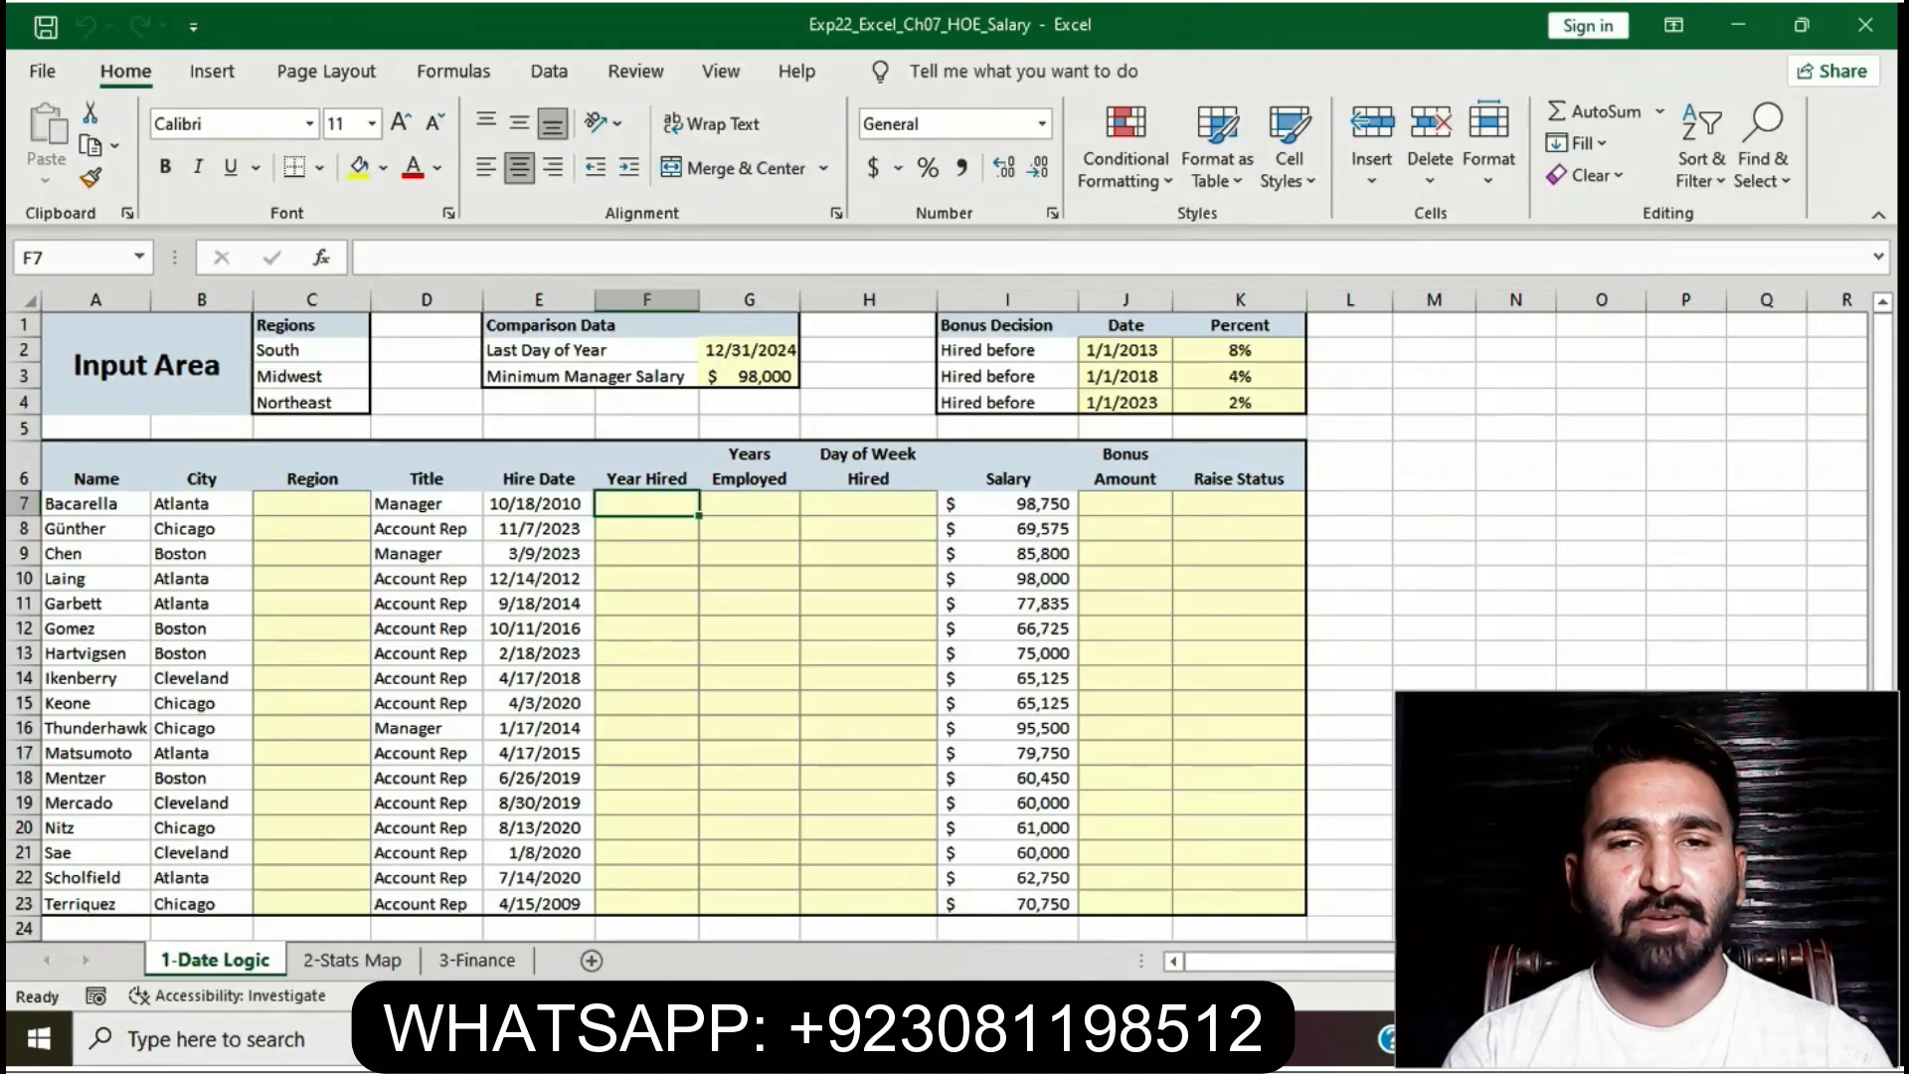
text(=YE)
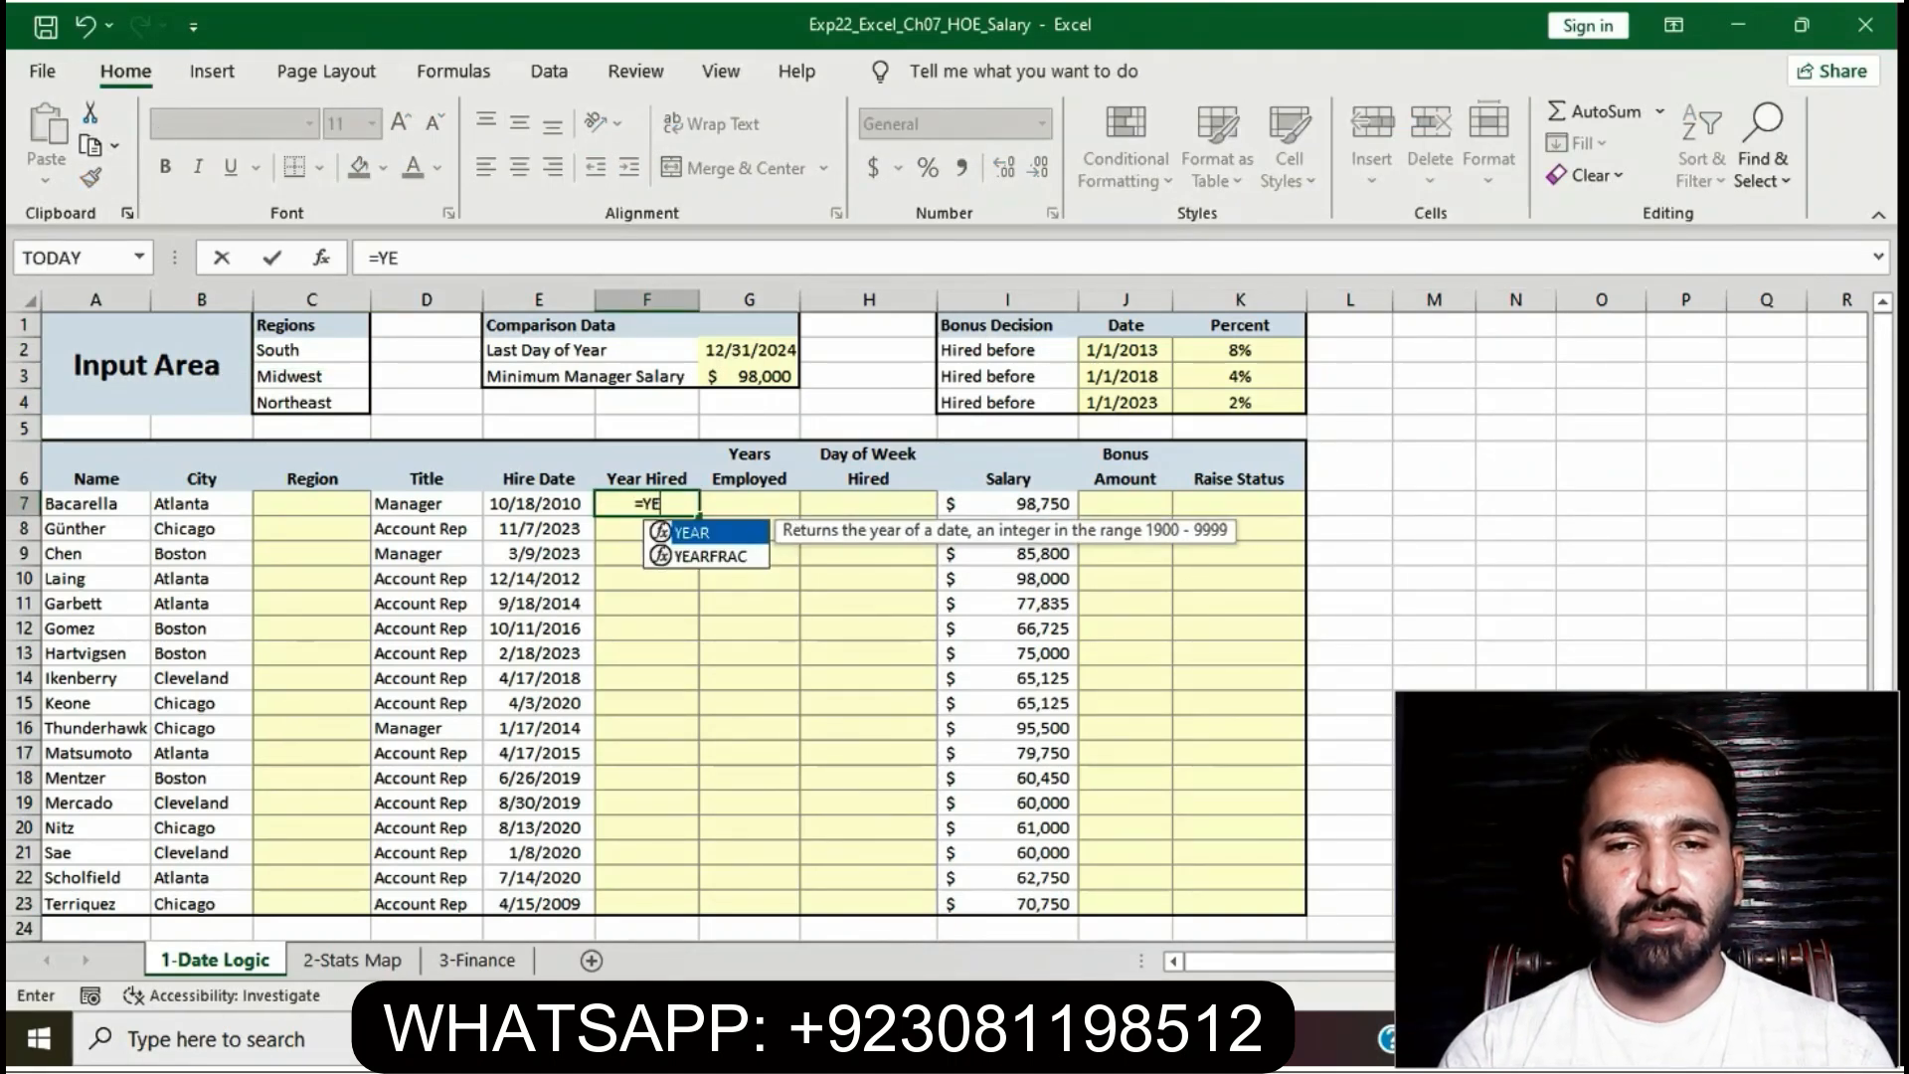
text(AT)
key(BackSpace)
text(R)
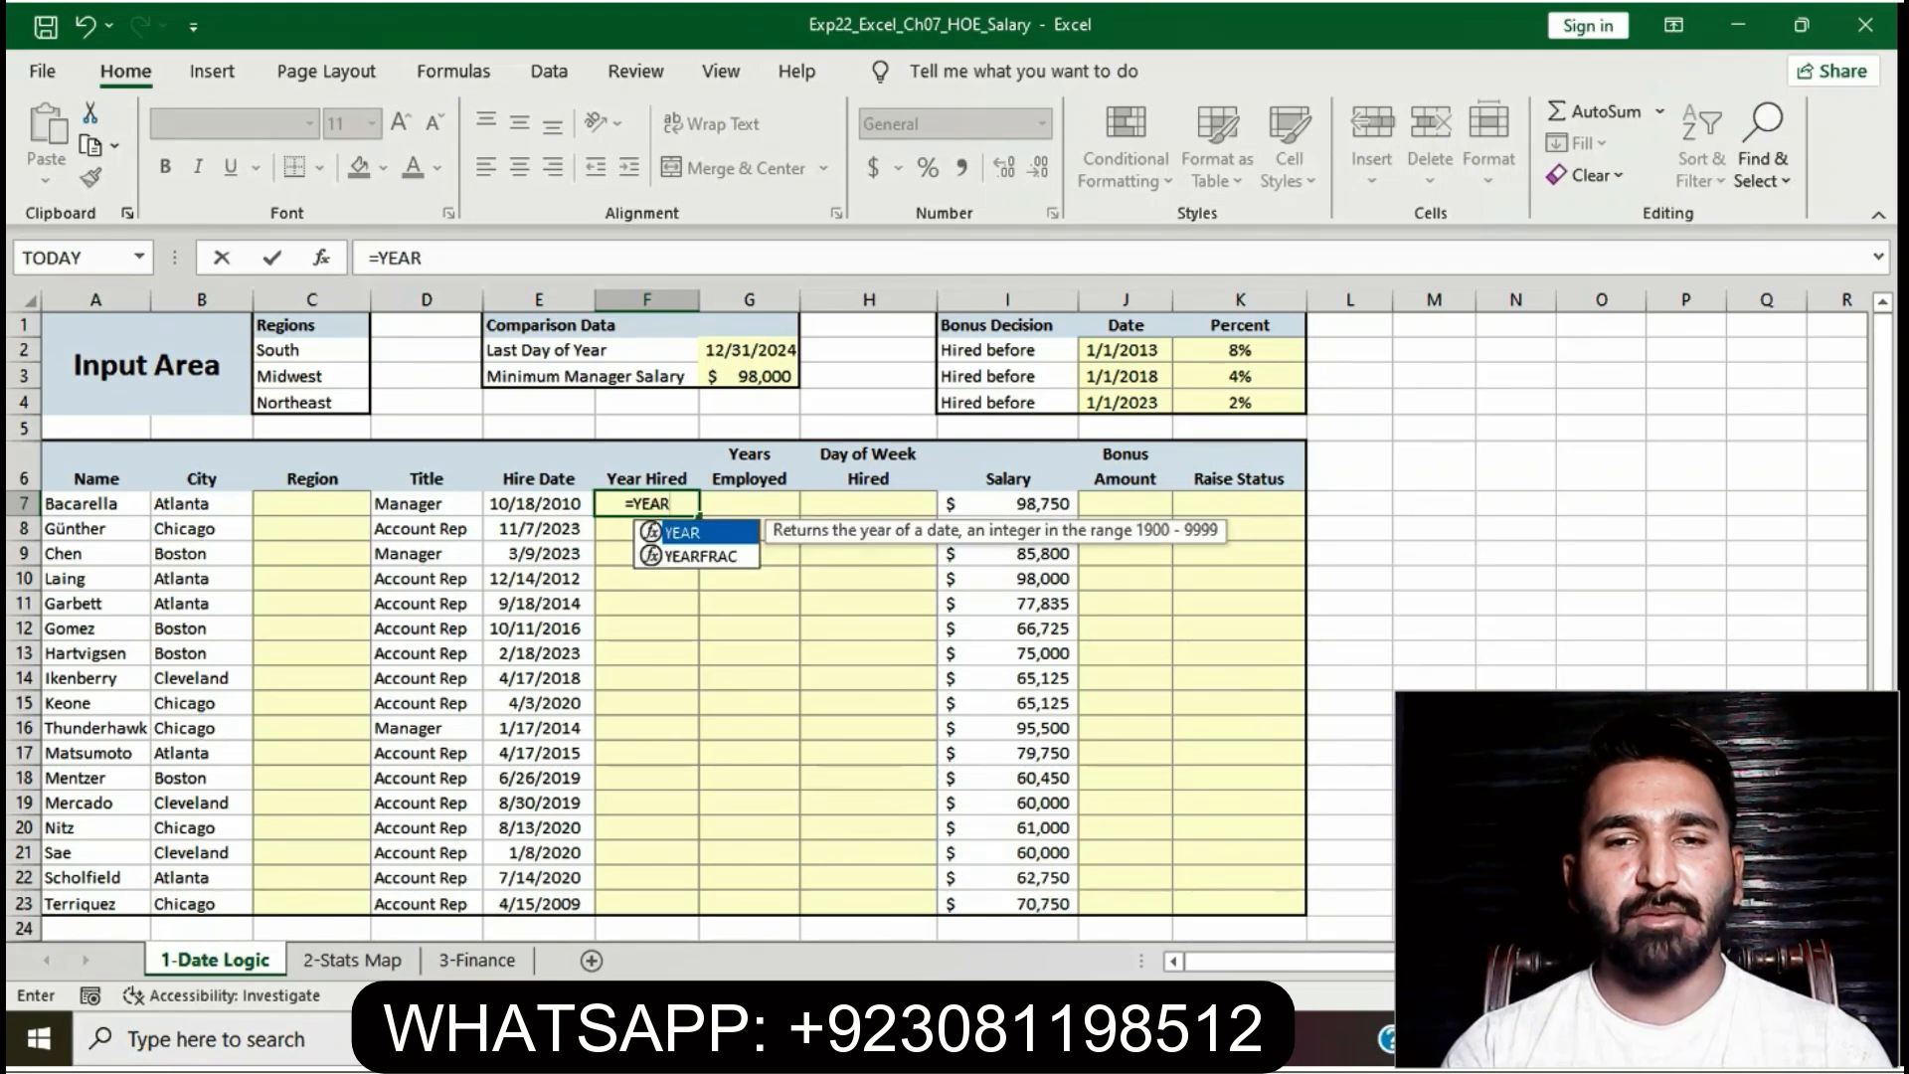
text((E7)
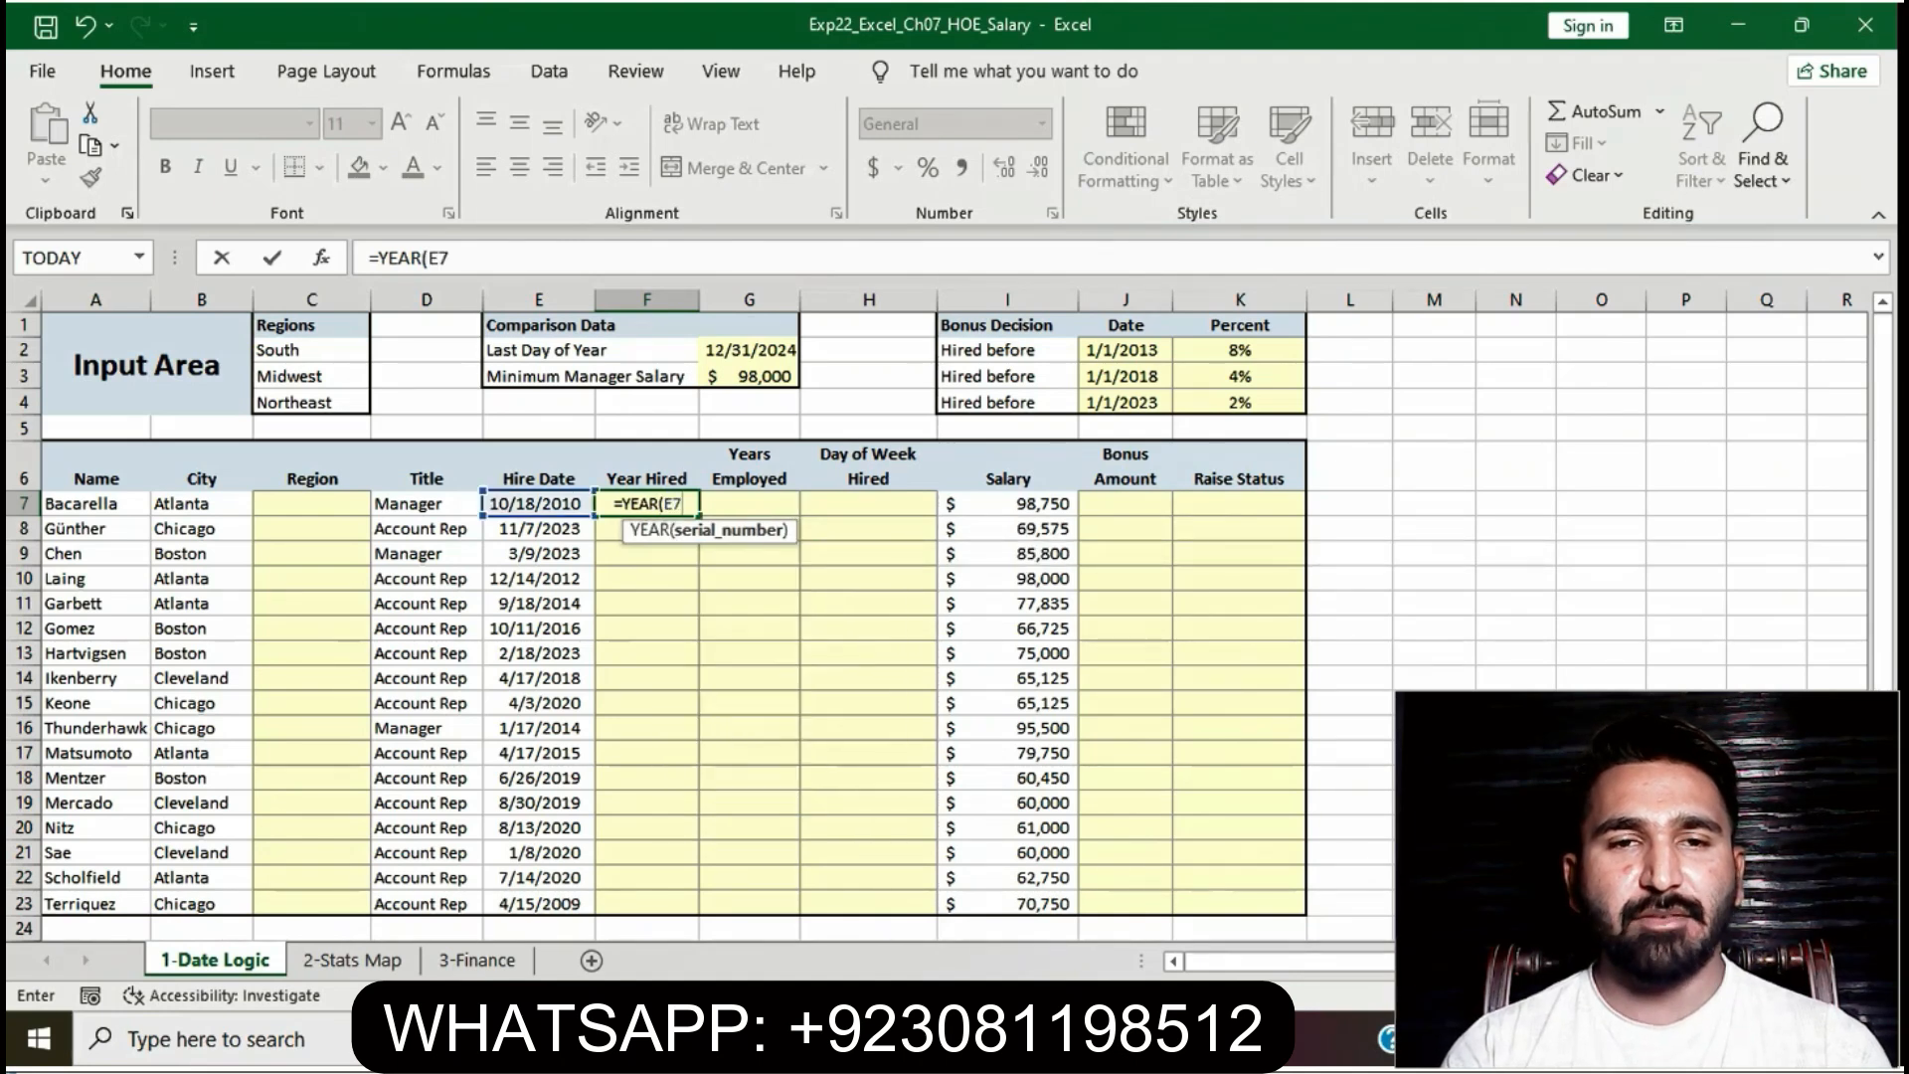
text())
key(Return)
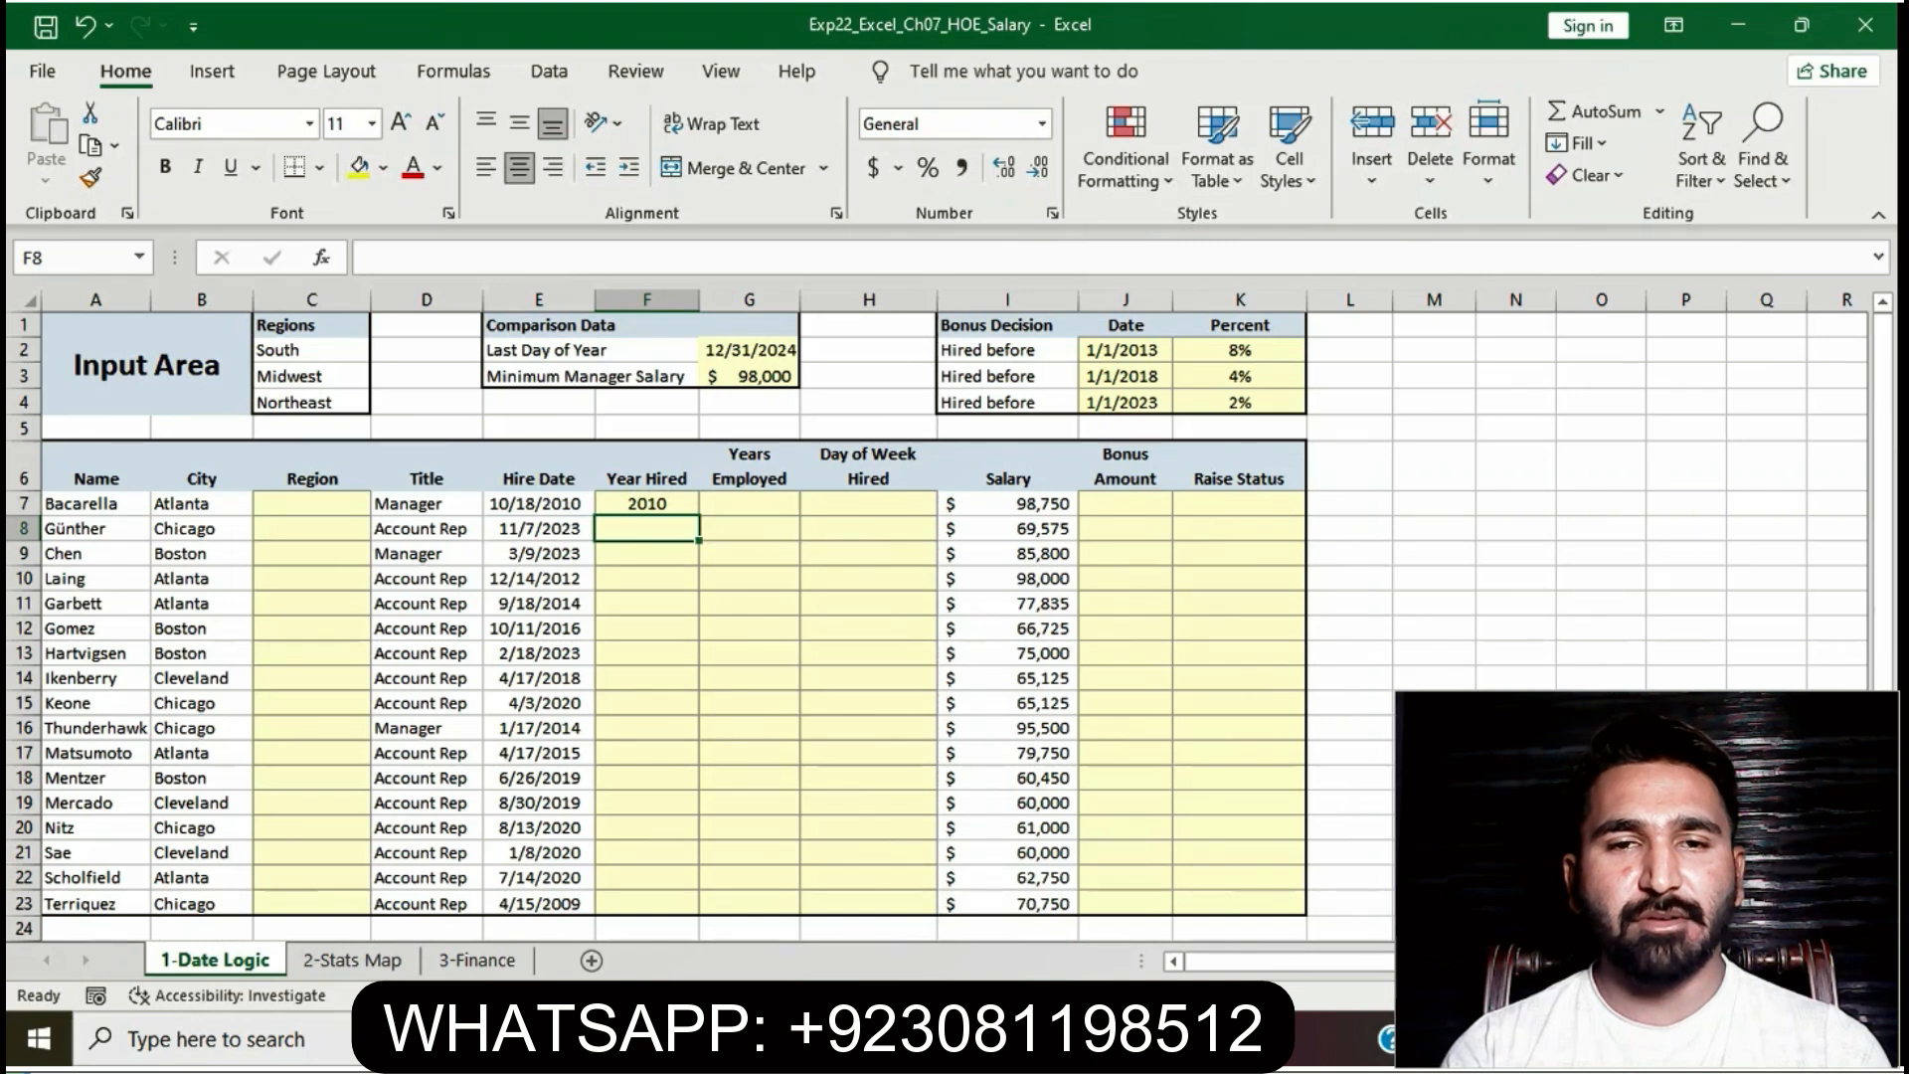
key(alt+Tab)
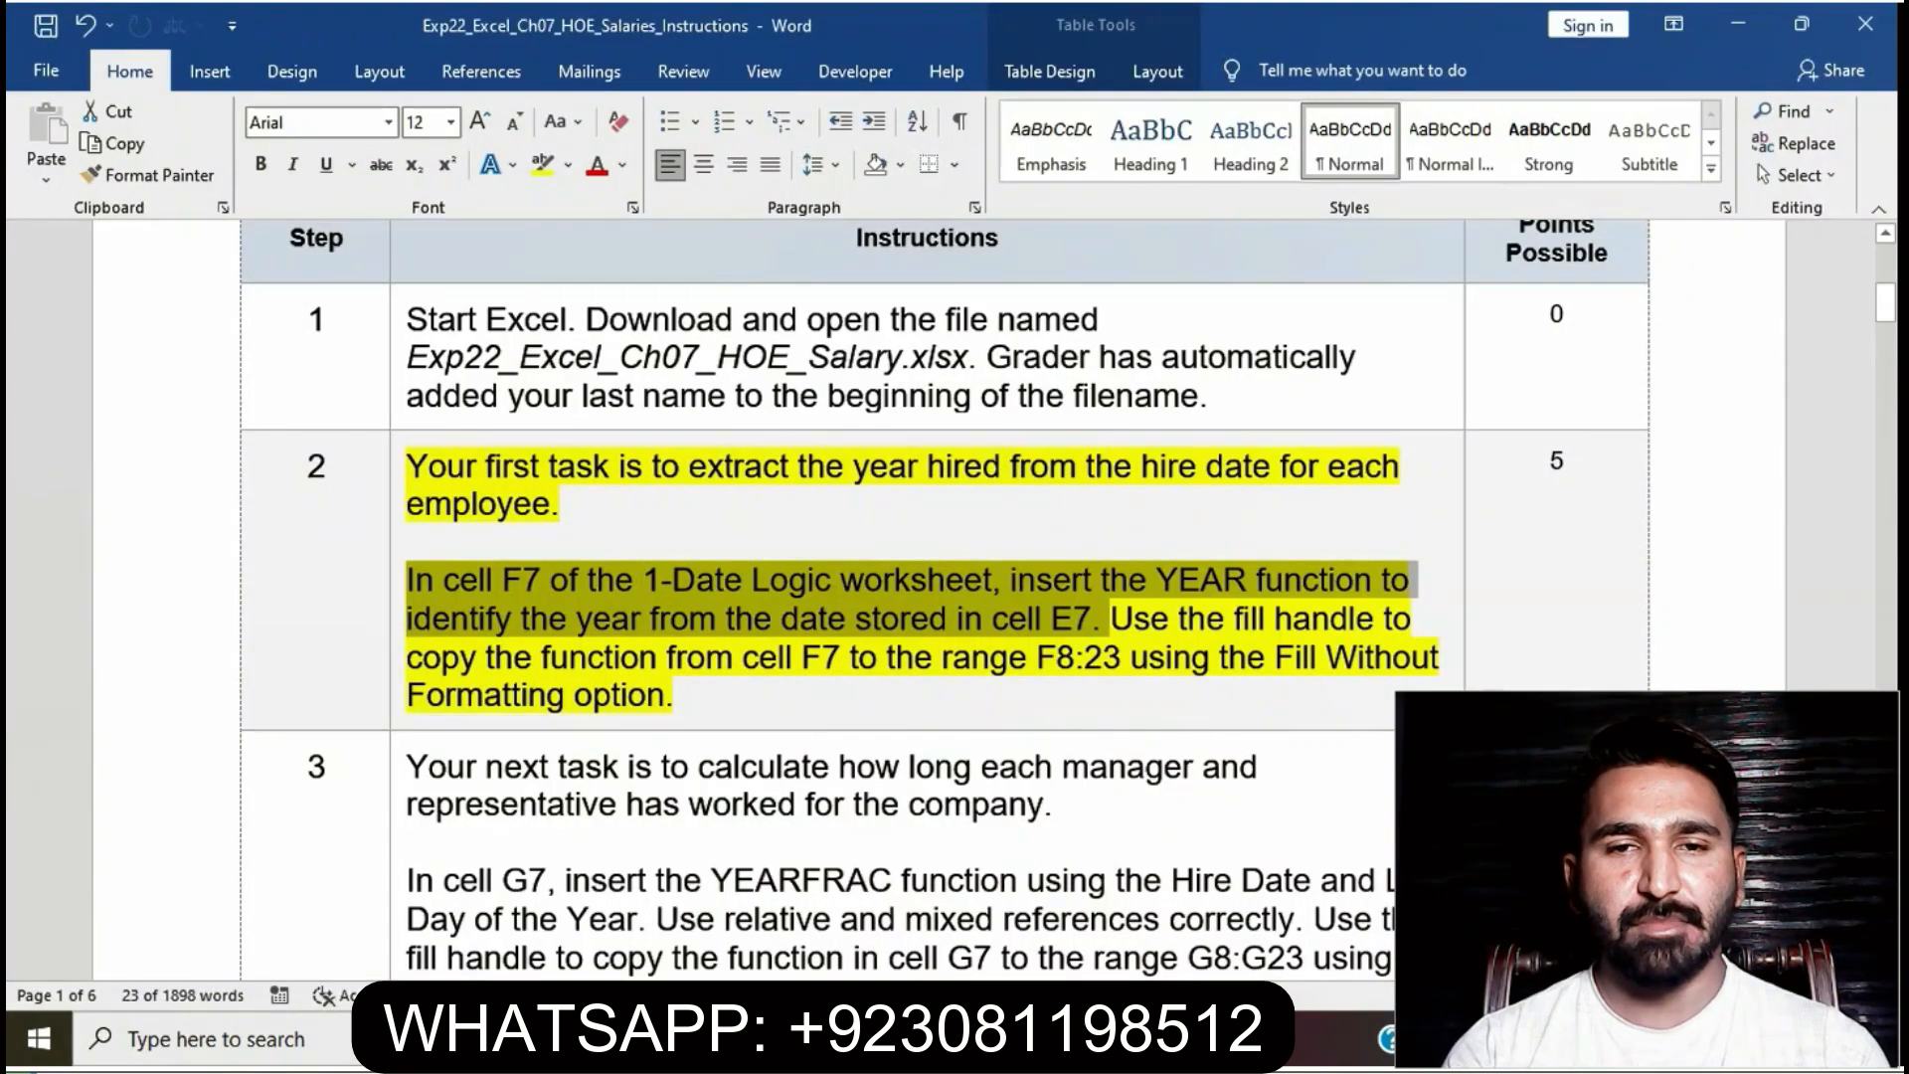
- Select step 2's sentence about filling F7's formula to F8:F23 without formatting
click(1109, 618)
drag(1109, 618, 674, 695)
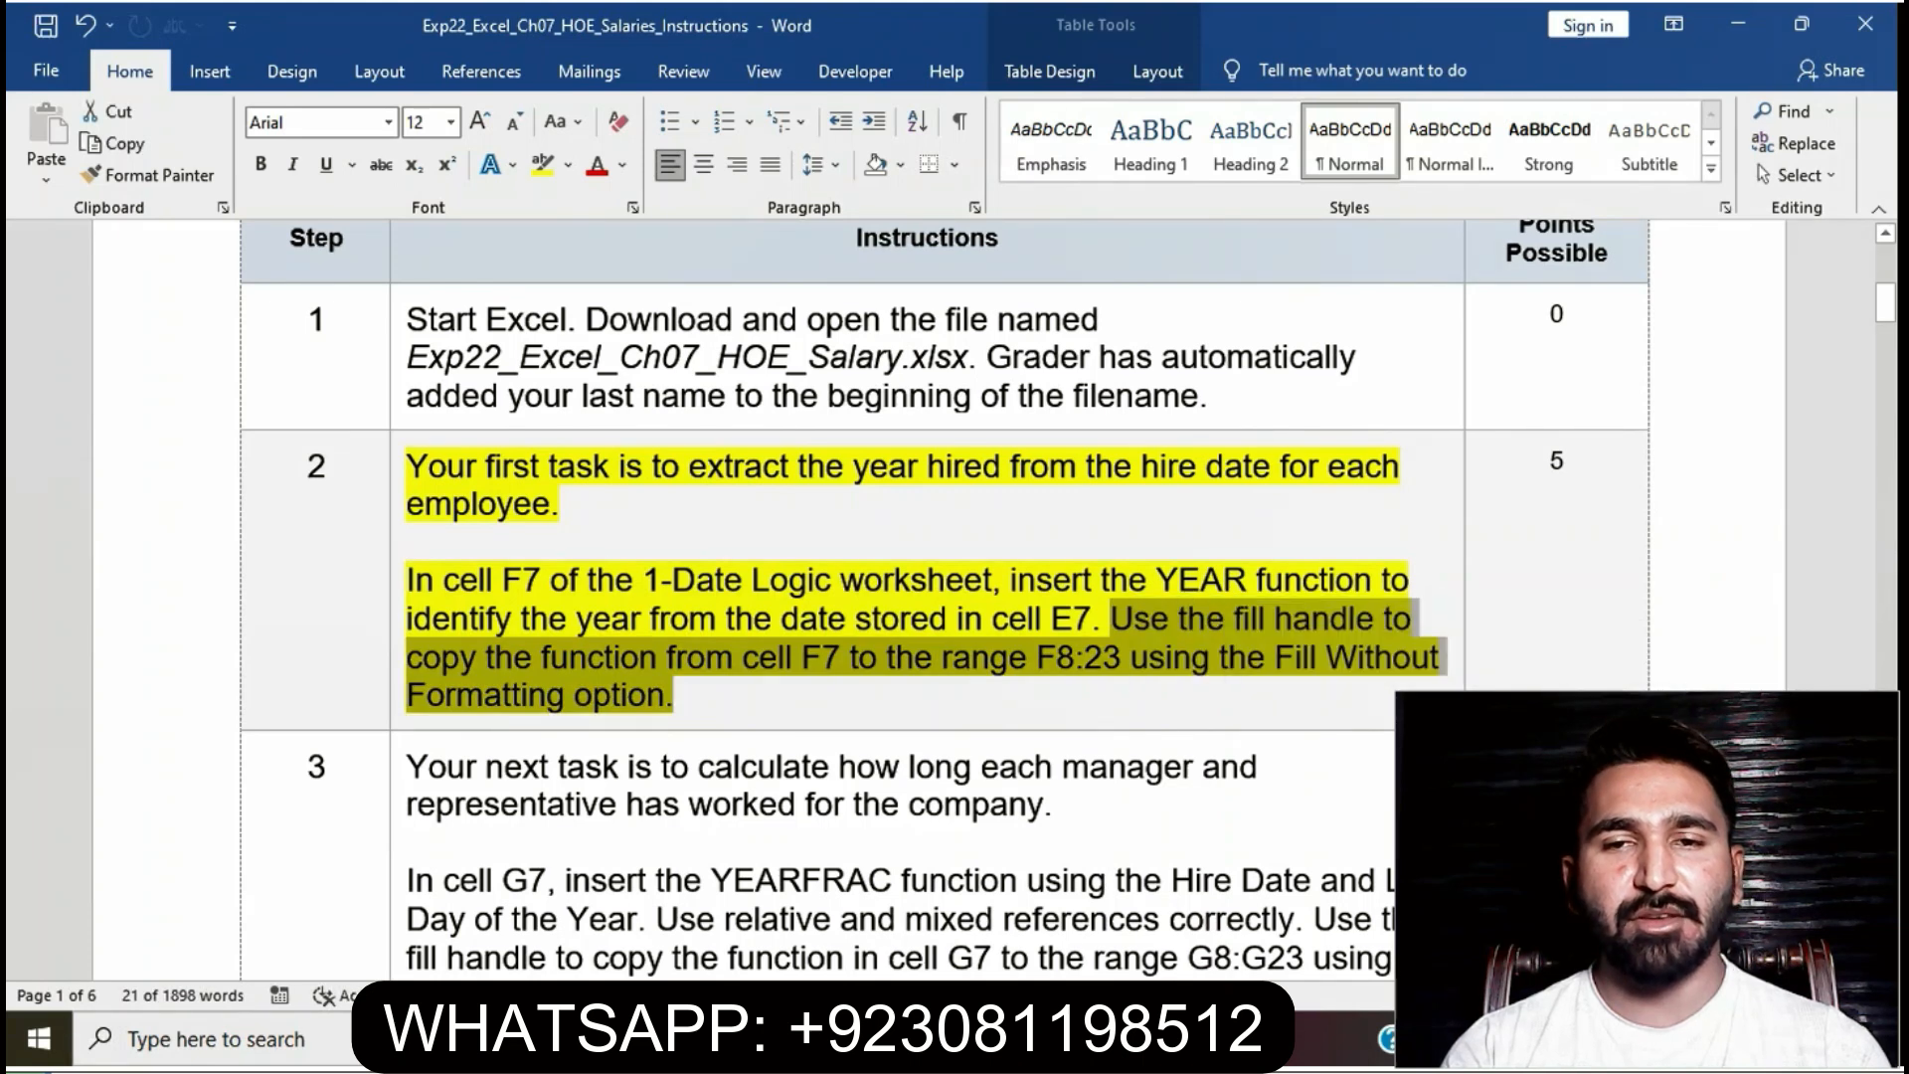
key(alt+Tab)
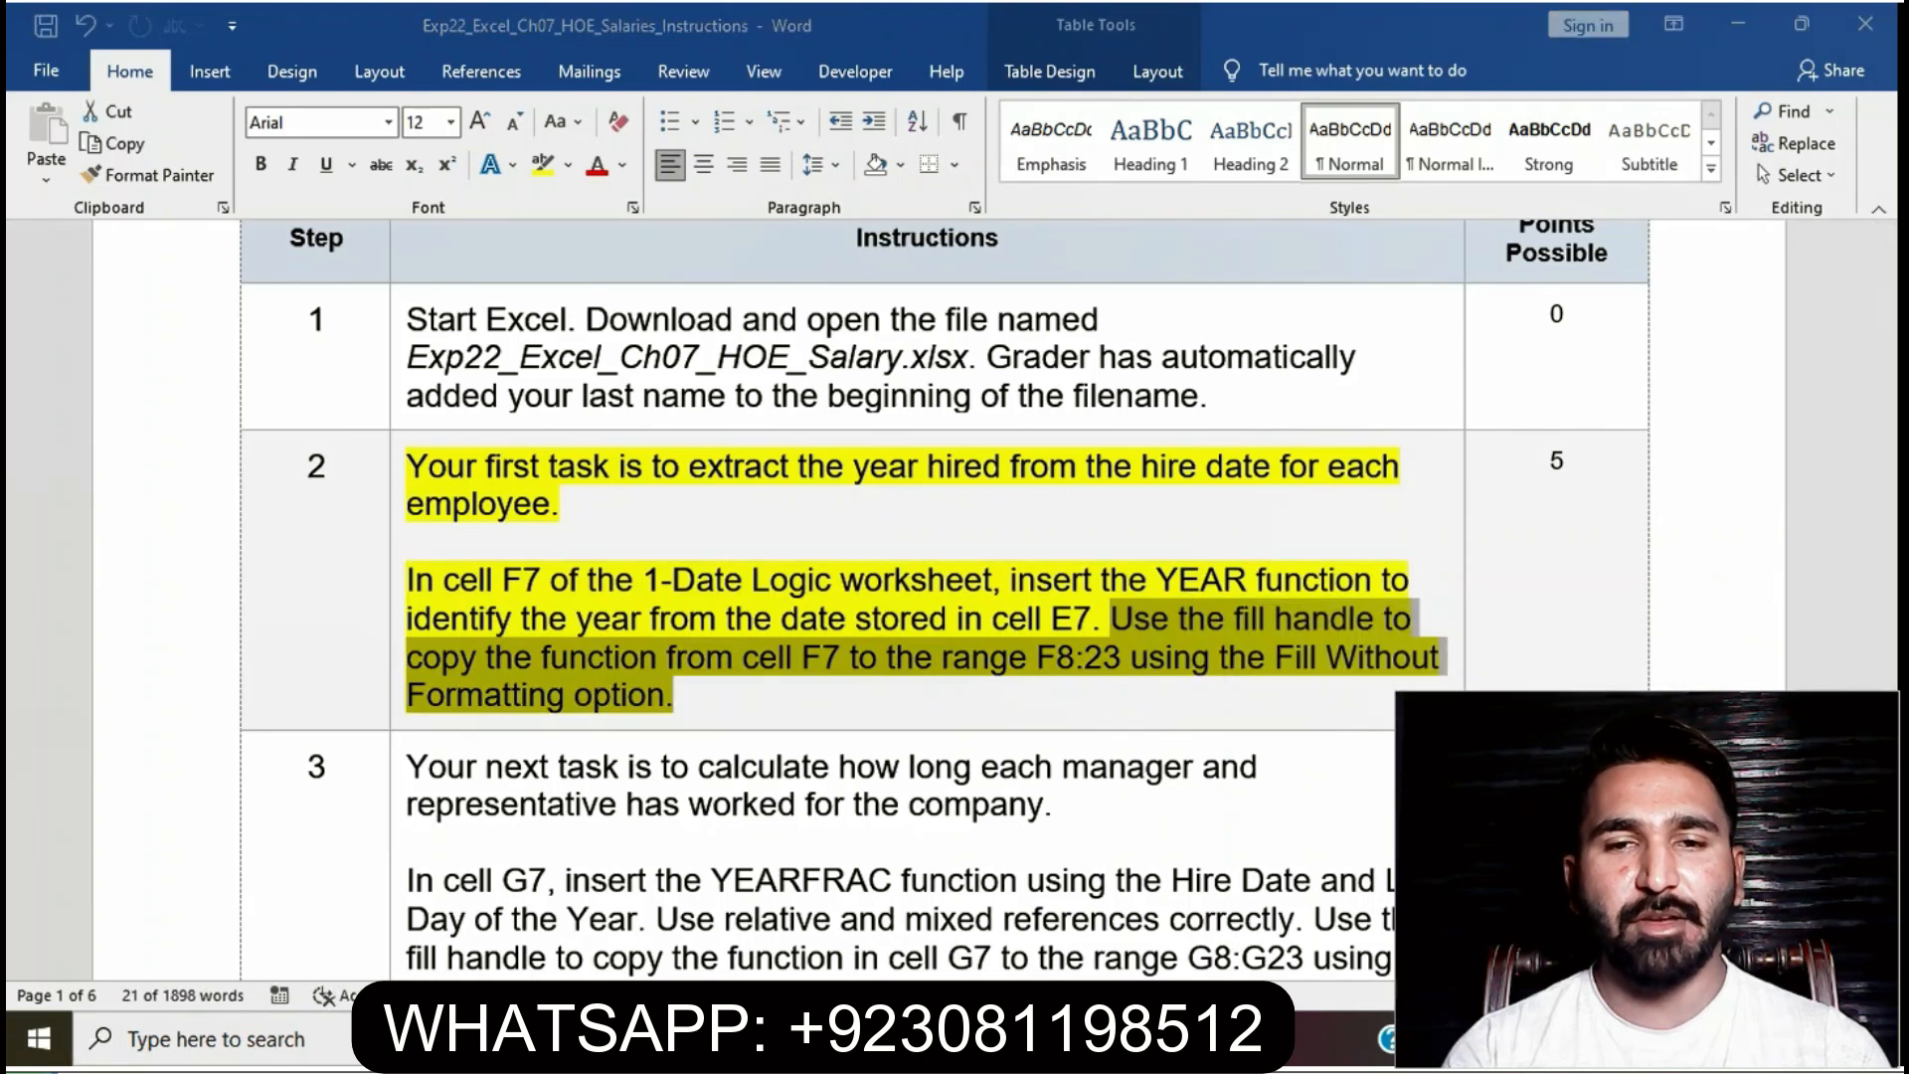
- Fill the YEAR formula from F7 down to F23 using Fill Without Formatting
click(648, 504)
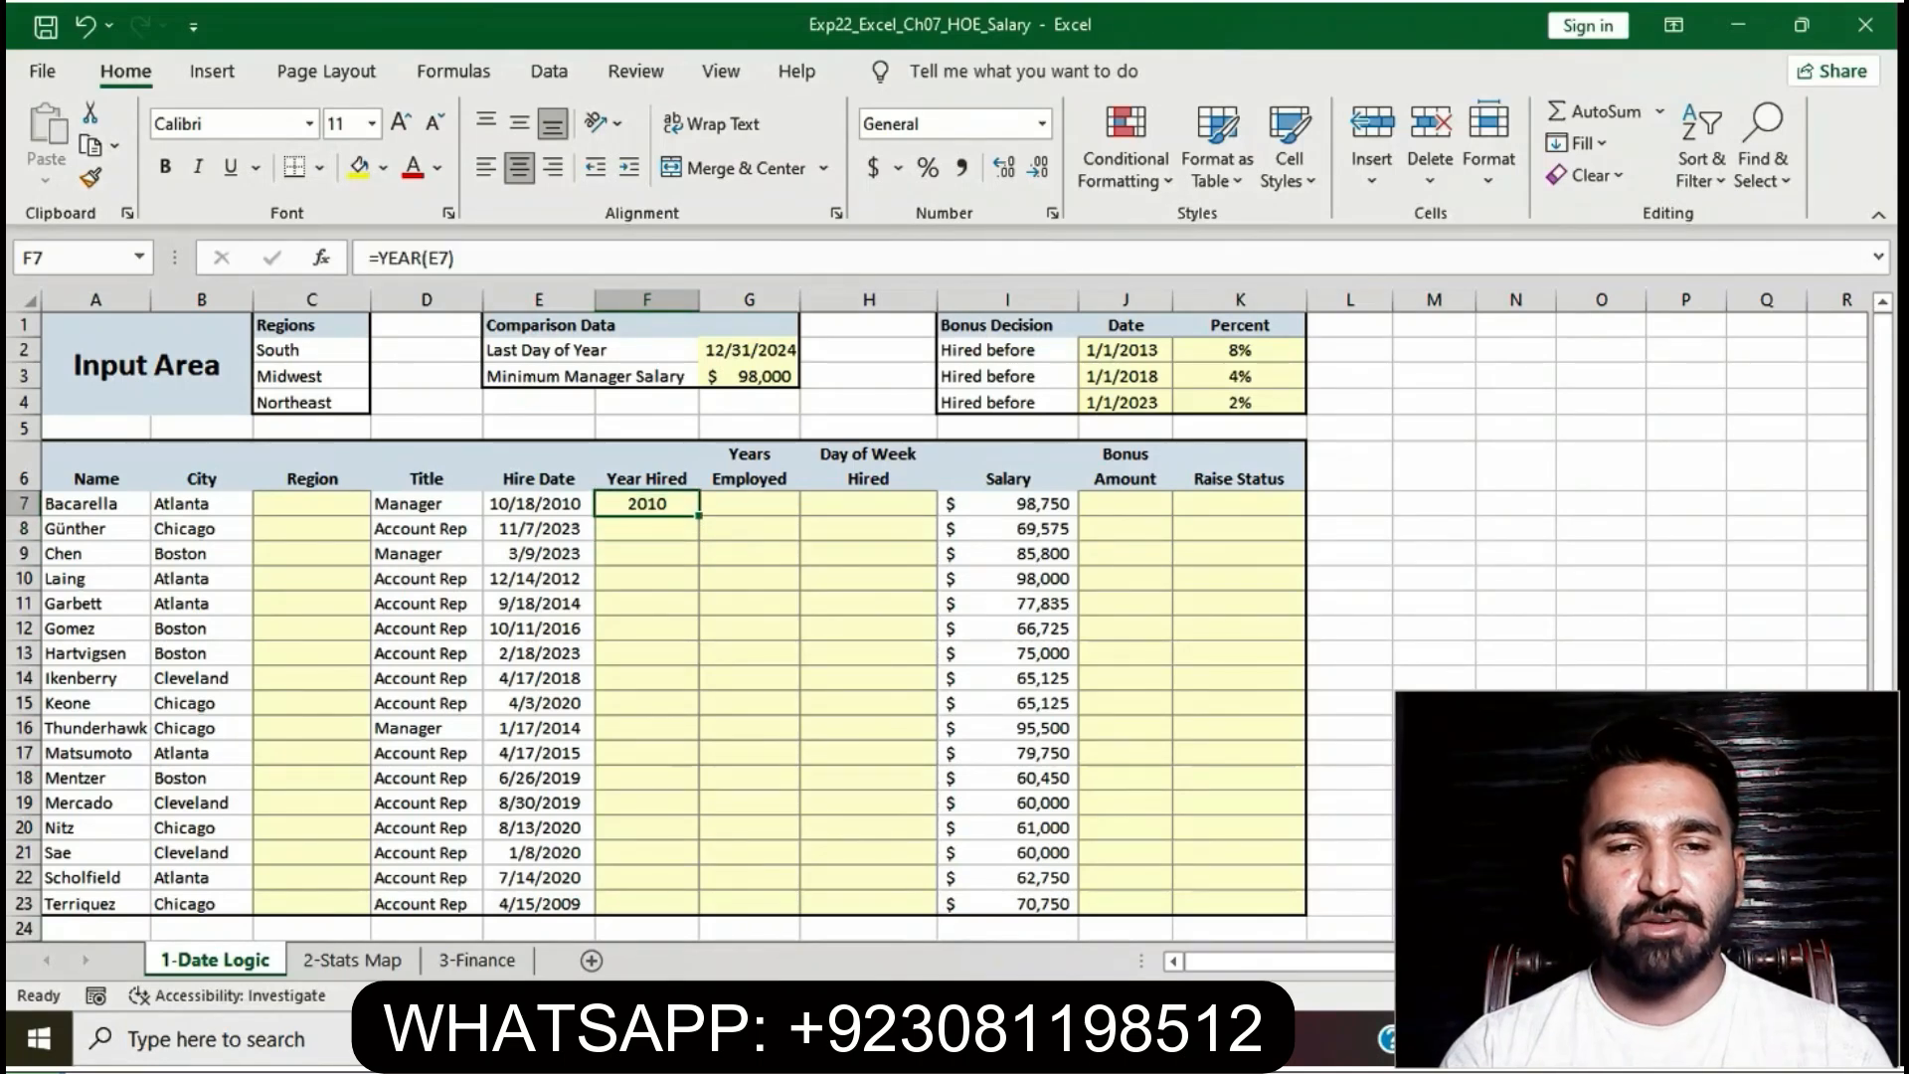
drag(699, 515, 701, 915)
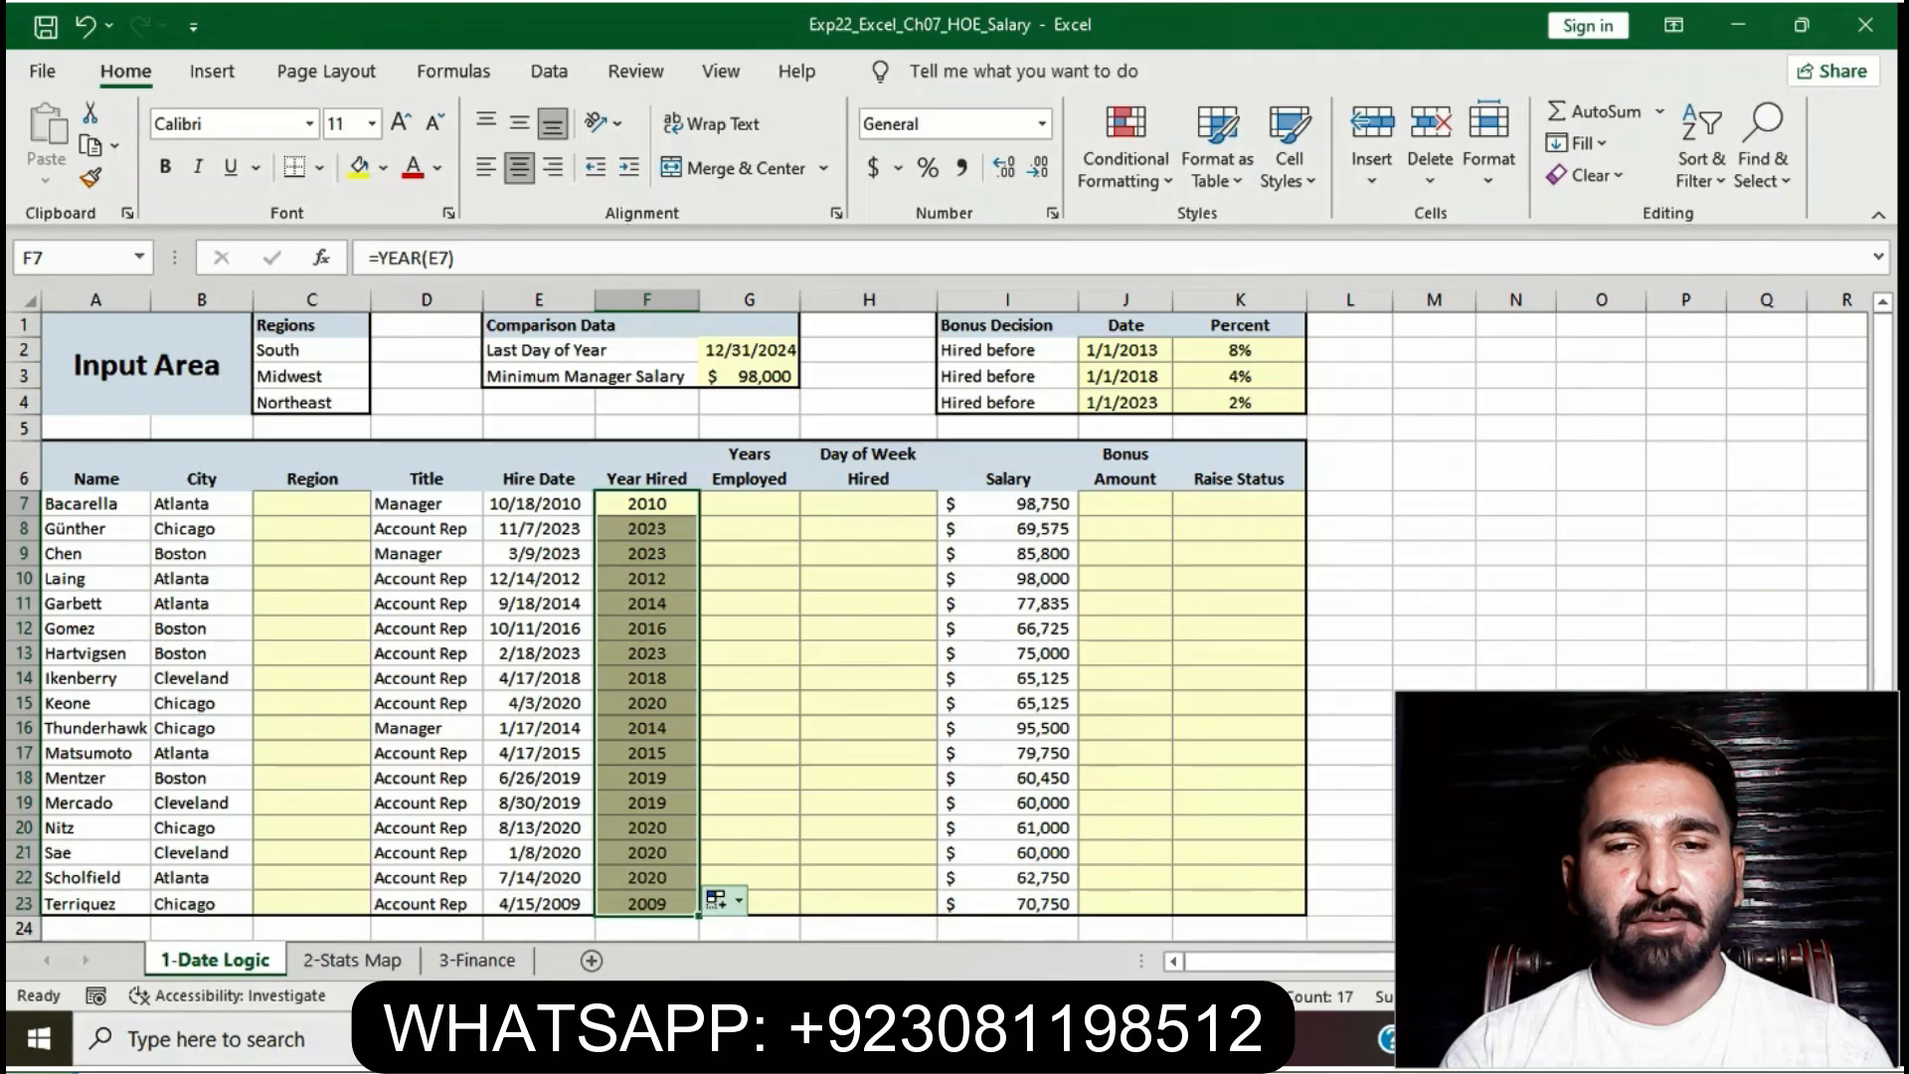
click(718, 901)
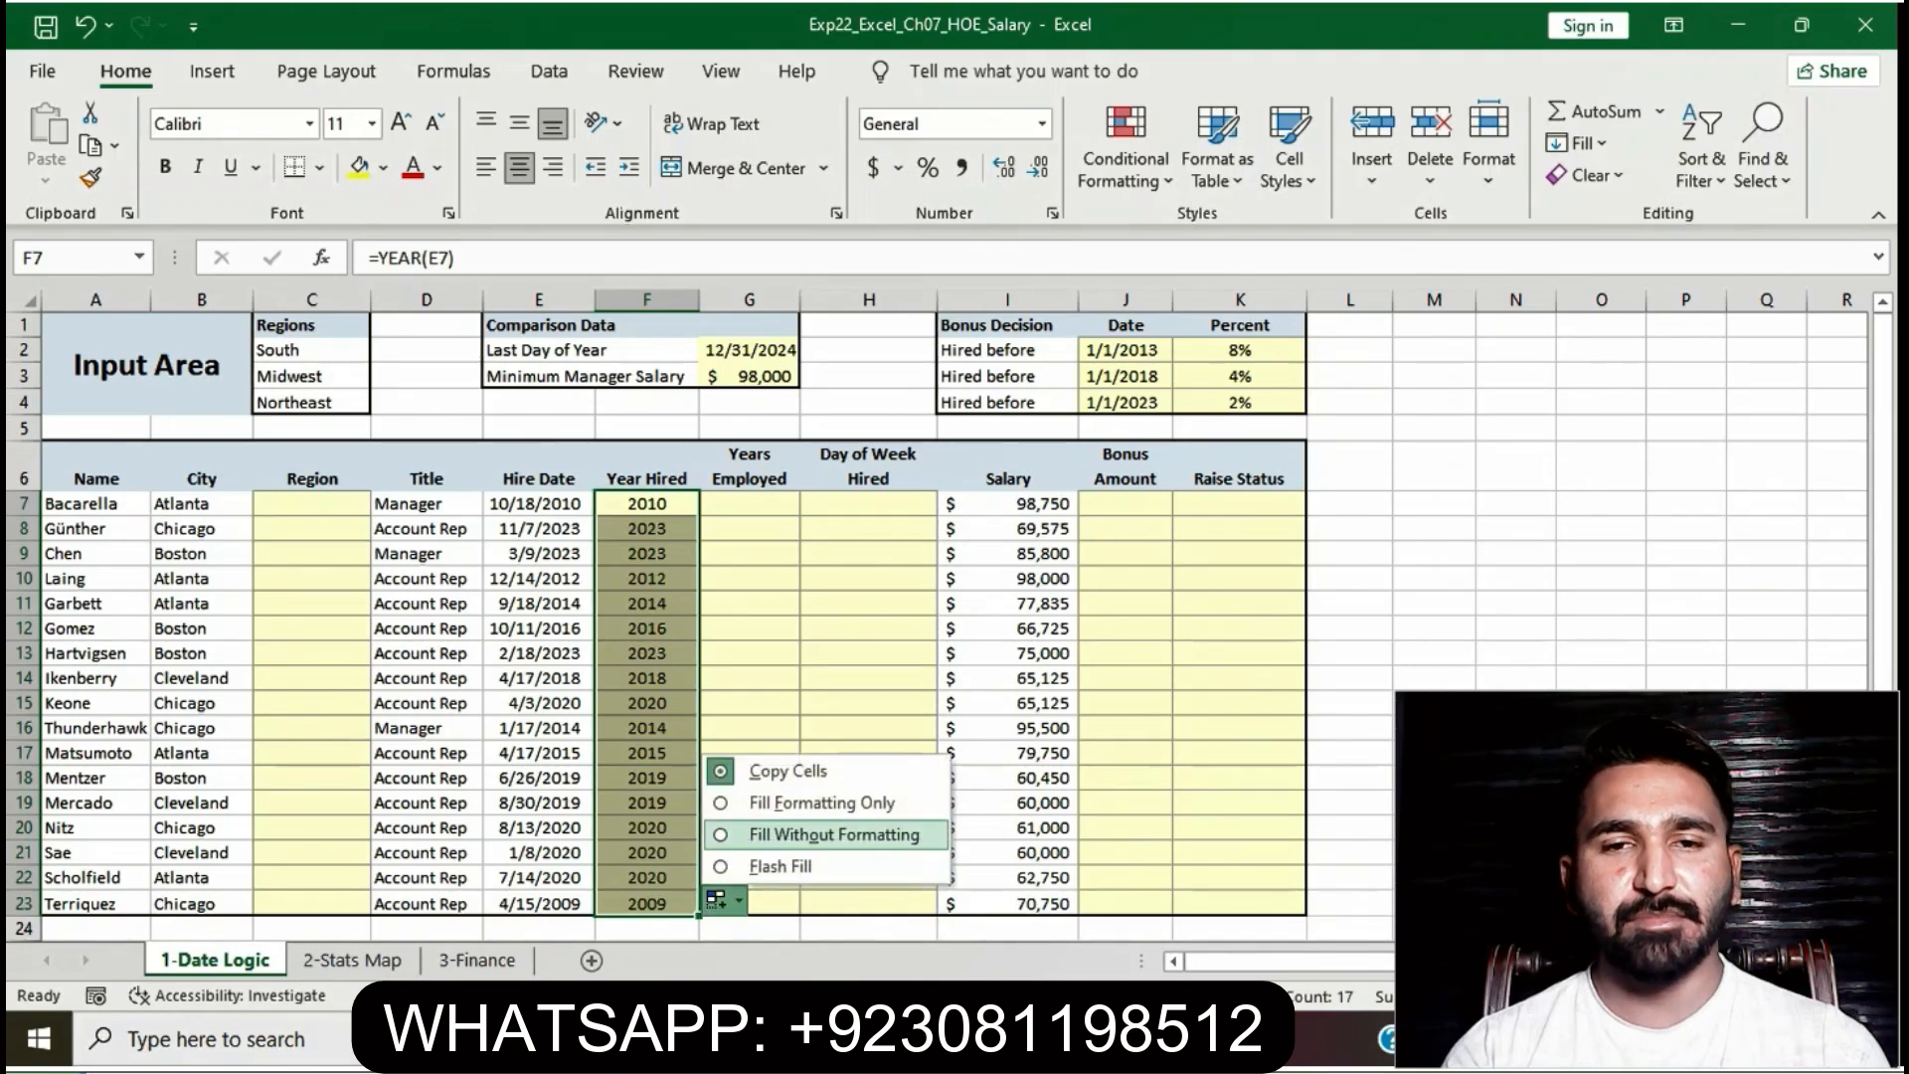
click(833, 836)
click(749, 853)
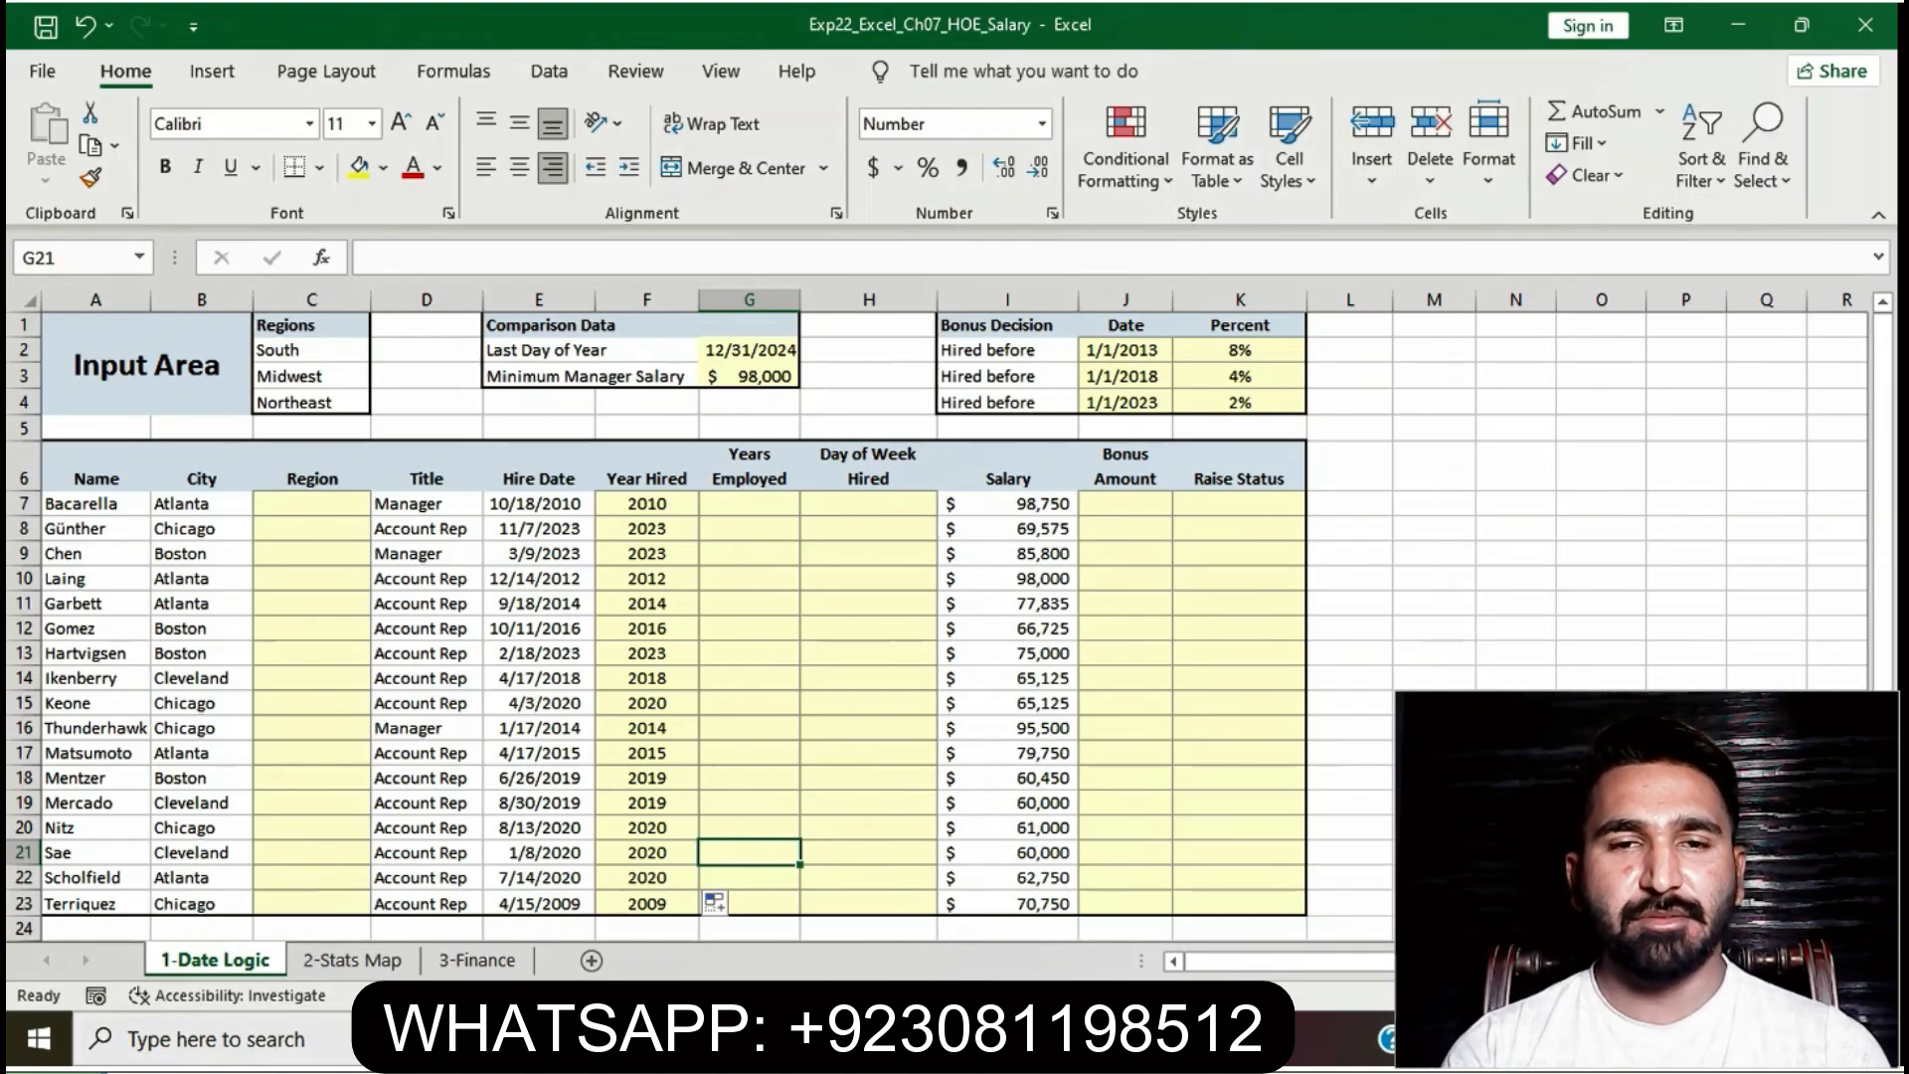
key(alt+Tab)
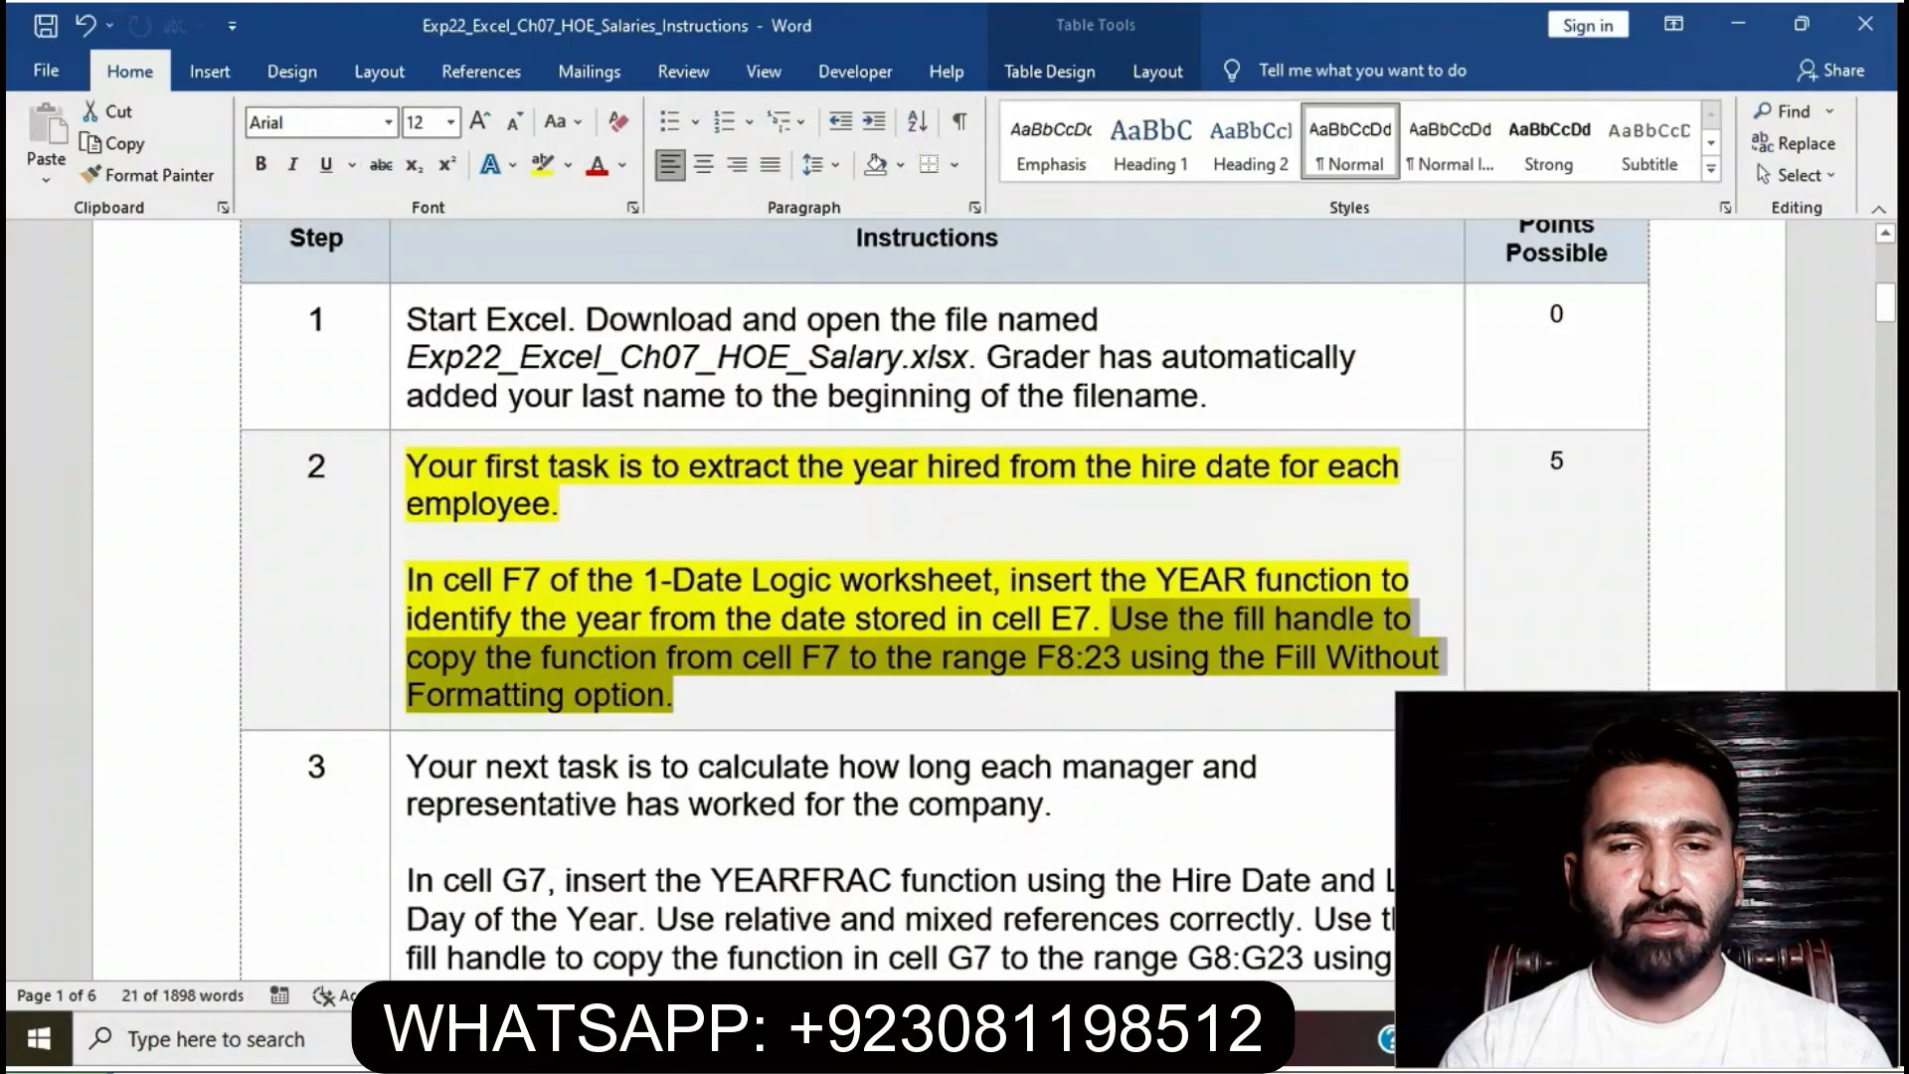
- Remove the yellow highlight from step 2's instructions
click(859, 657)
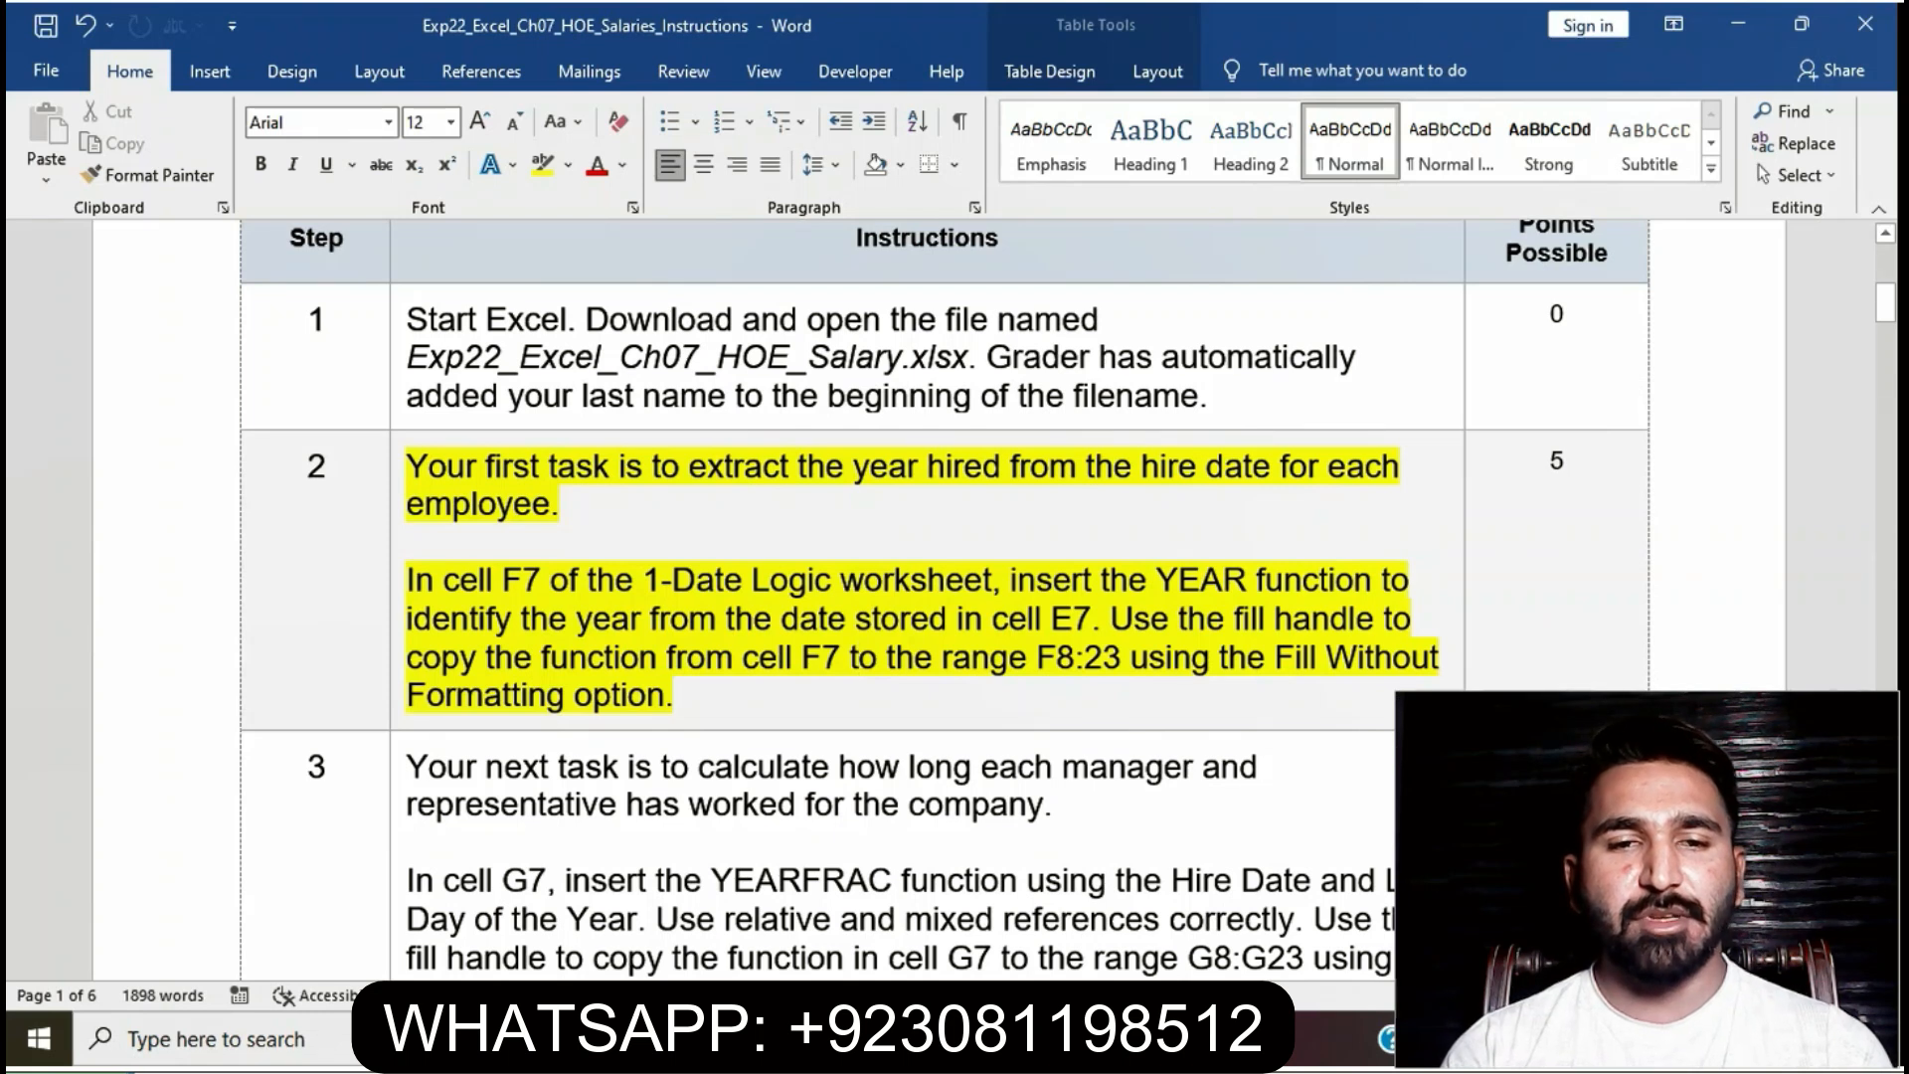
click(398, 479)
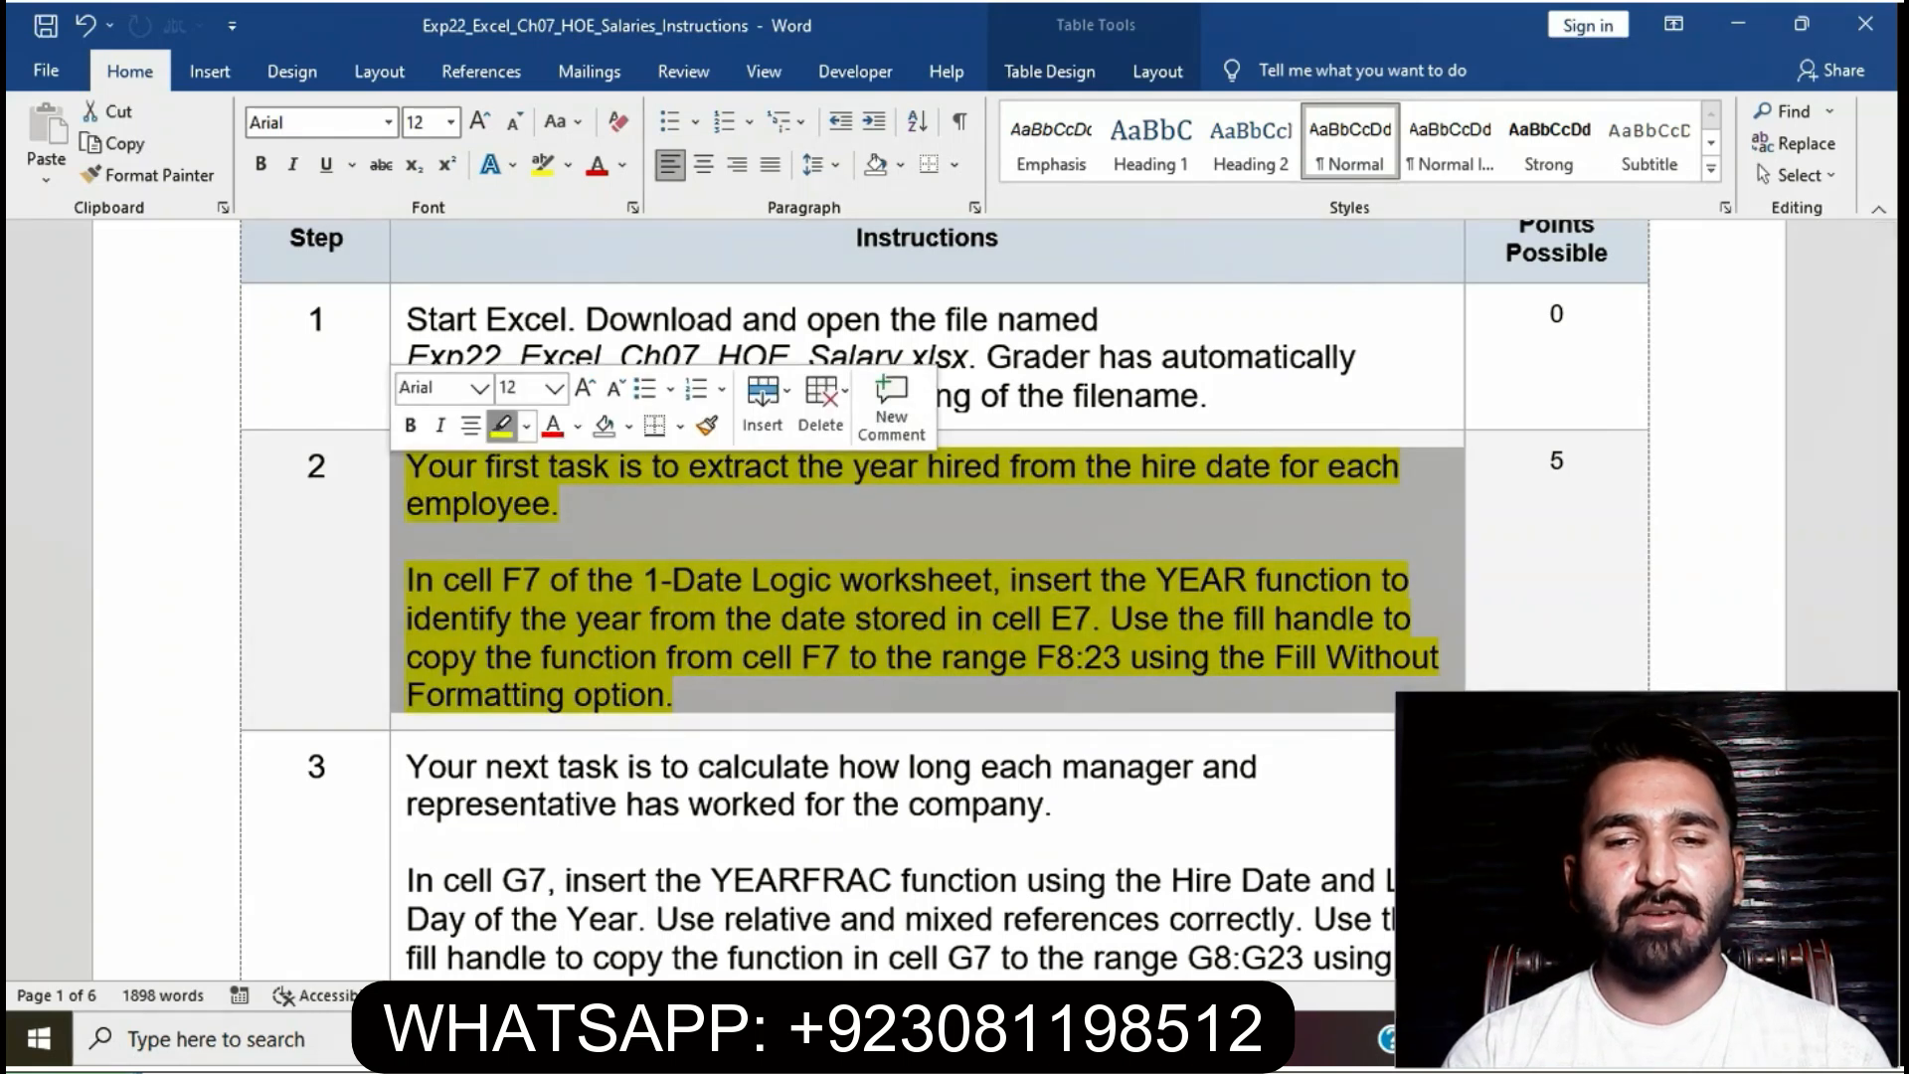
click(502, 426)
click(561, 504)
- Highlight step 3's YEARFRAC instructions in yellow and select the G7 sentence
scroll(927, 597, down, 3)
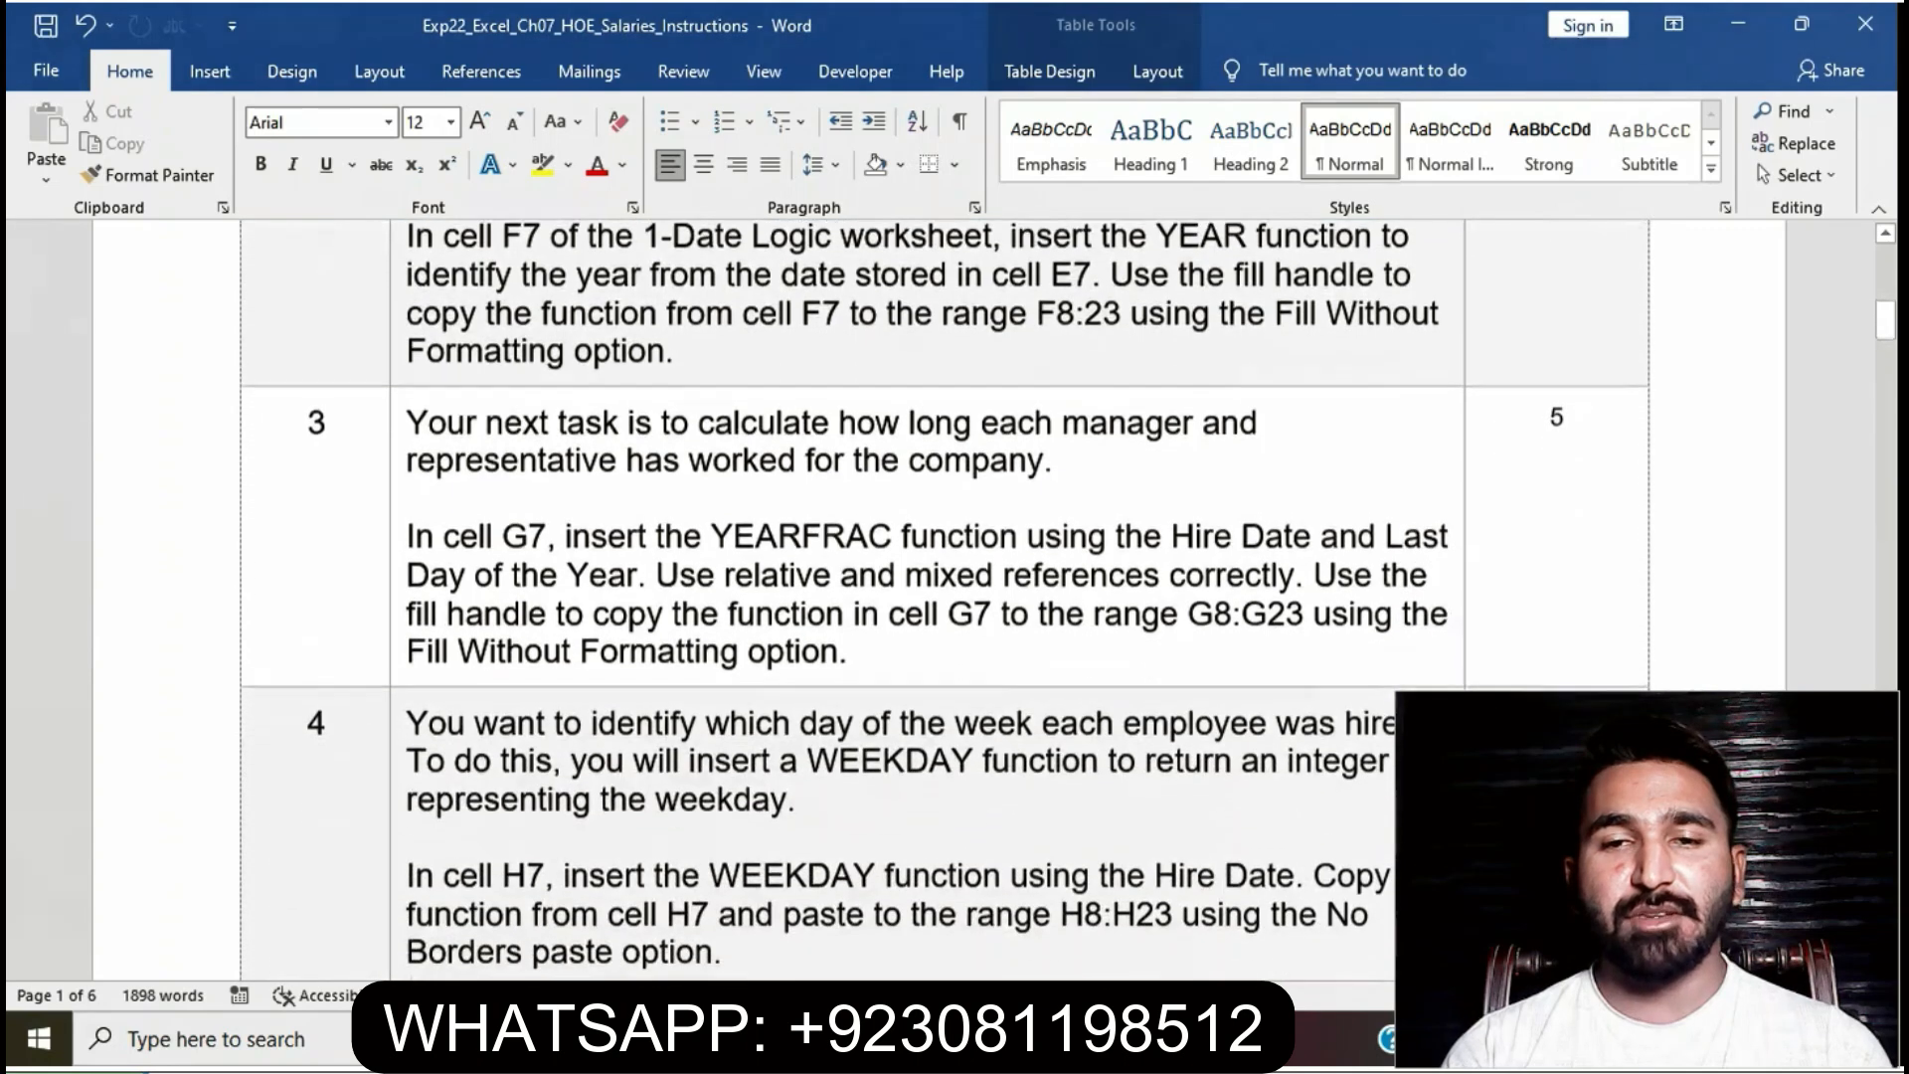
click(398, 527)
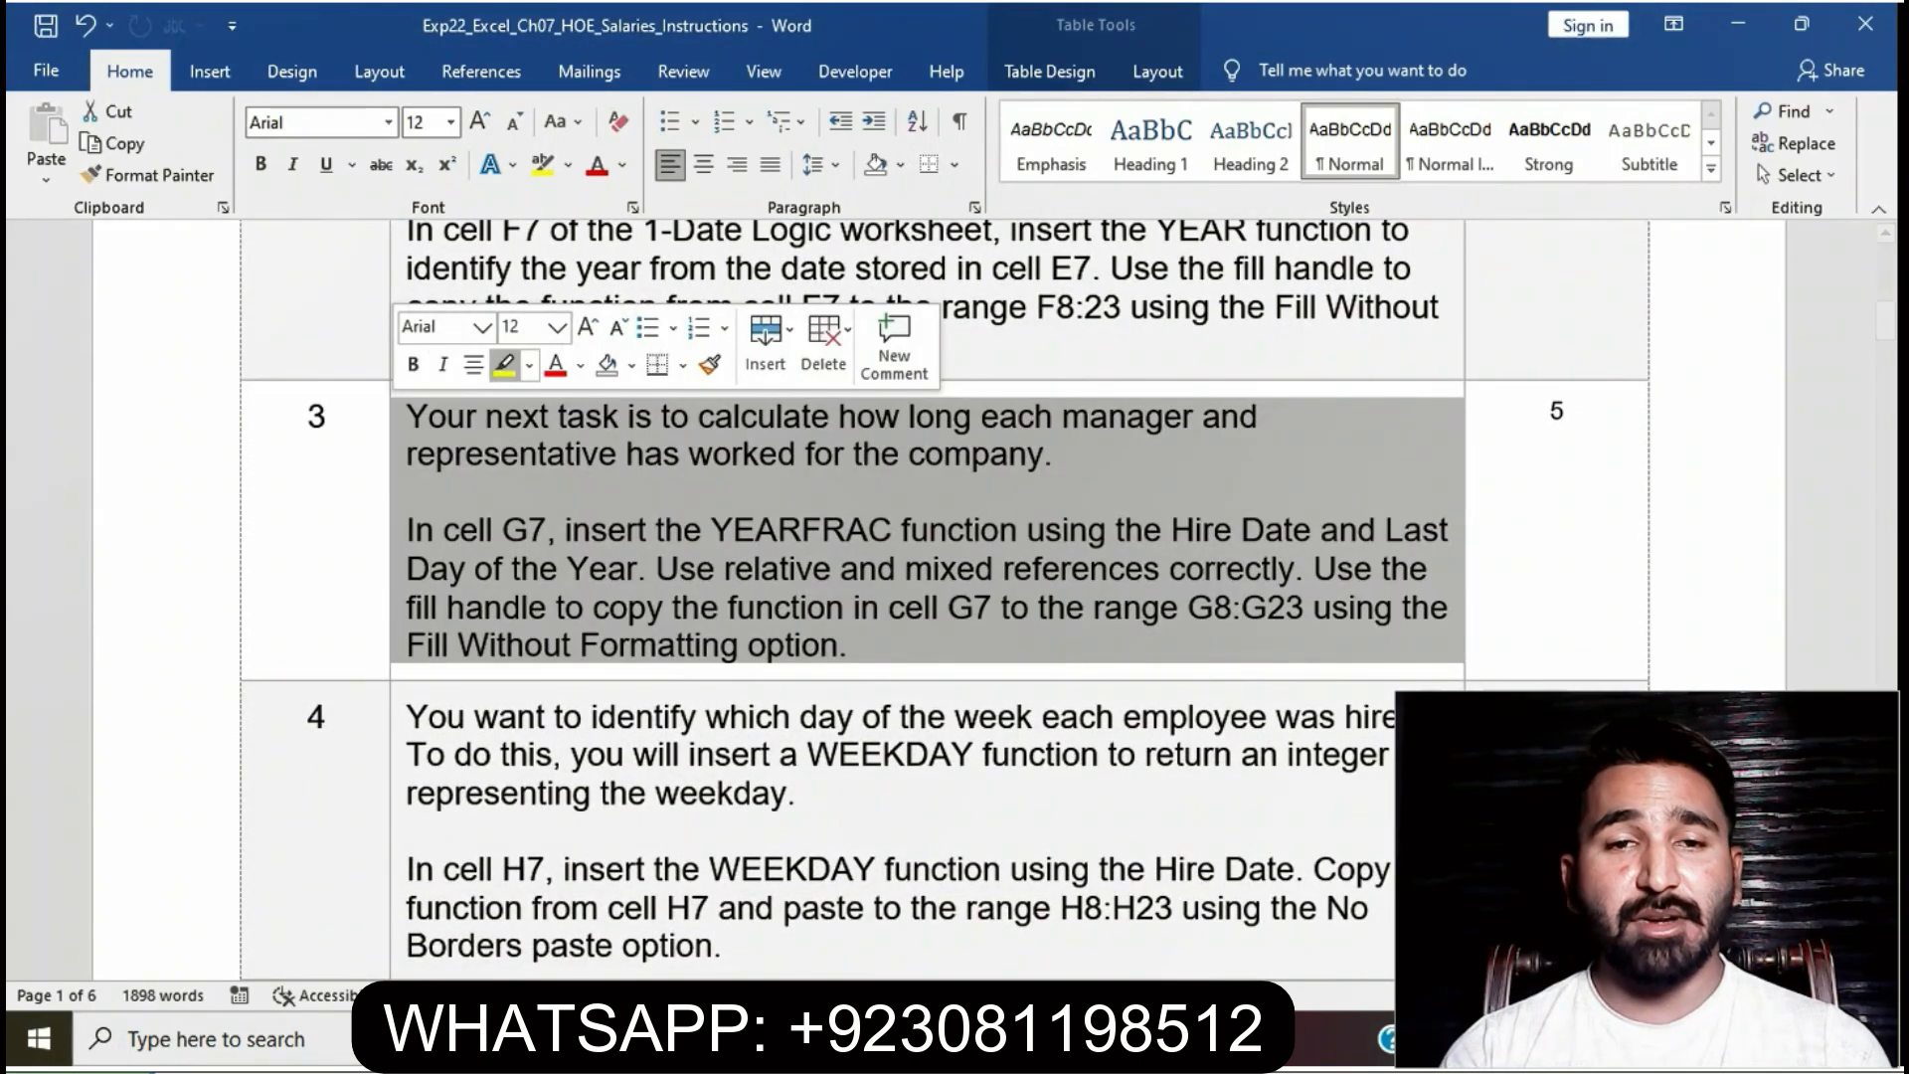
click(504, 364)
click(680, 568)
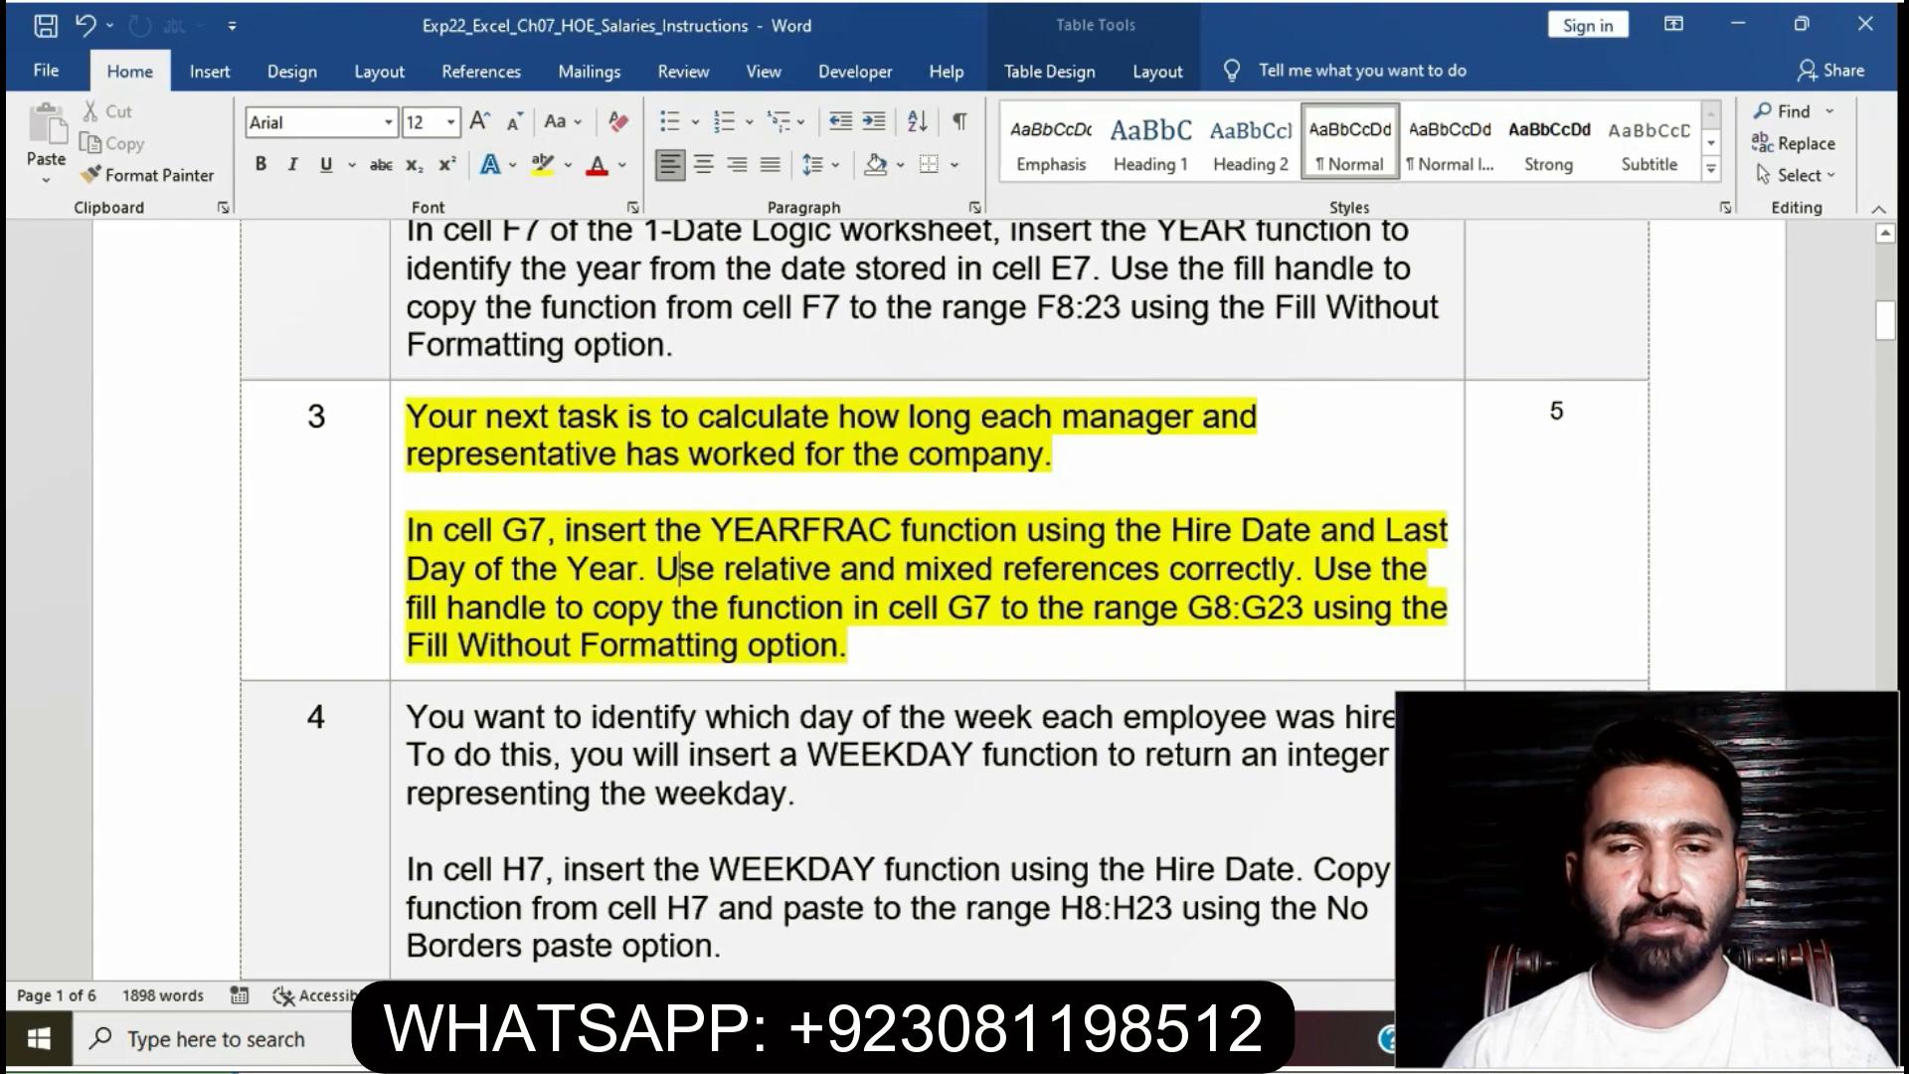
drag(406, 529, 1307, 568)
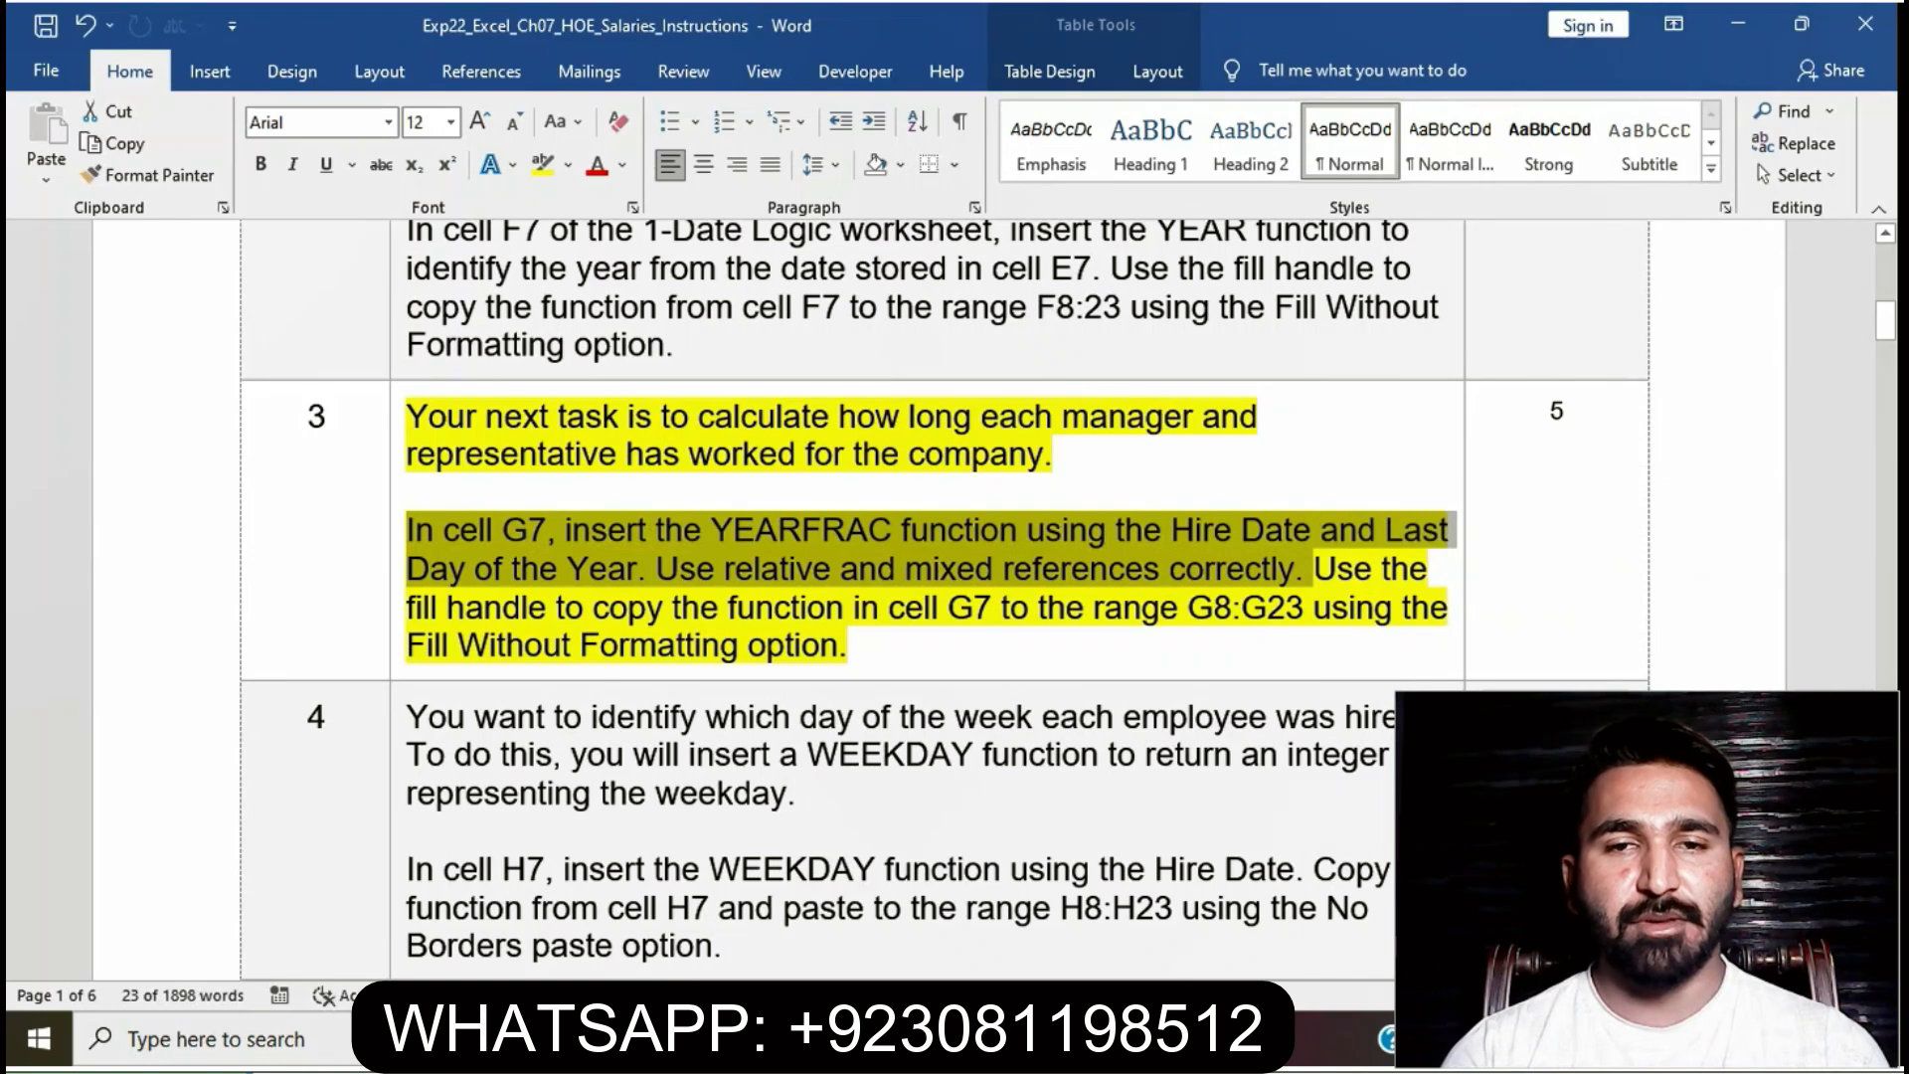
key(alt+Tab)
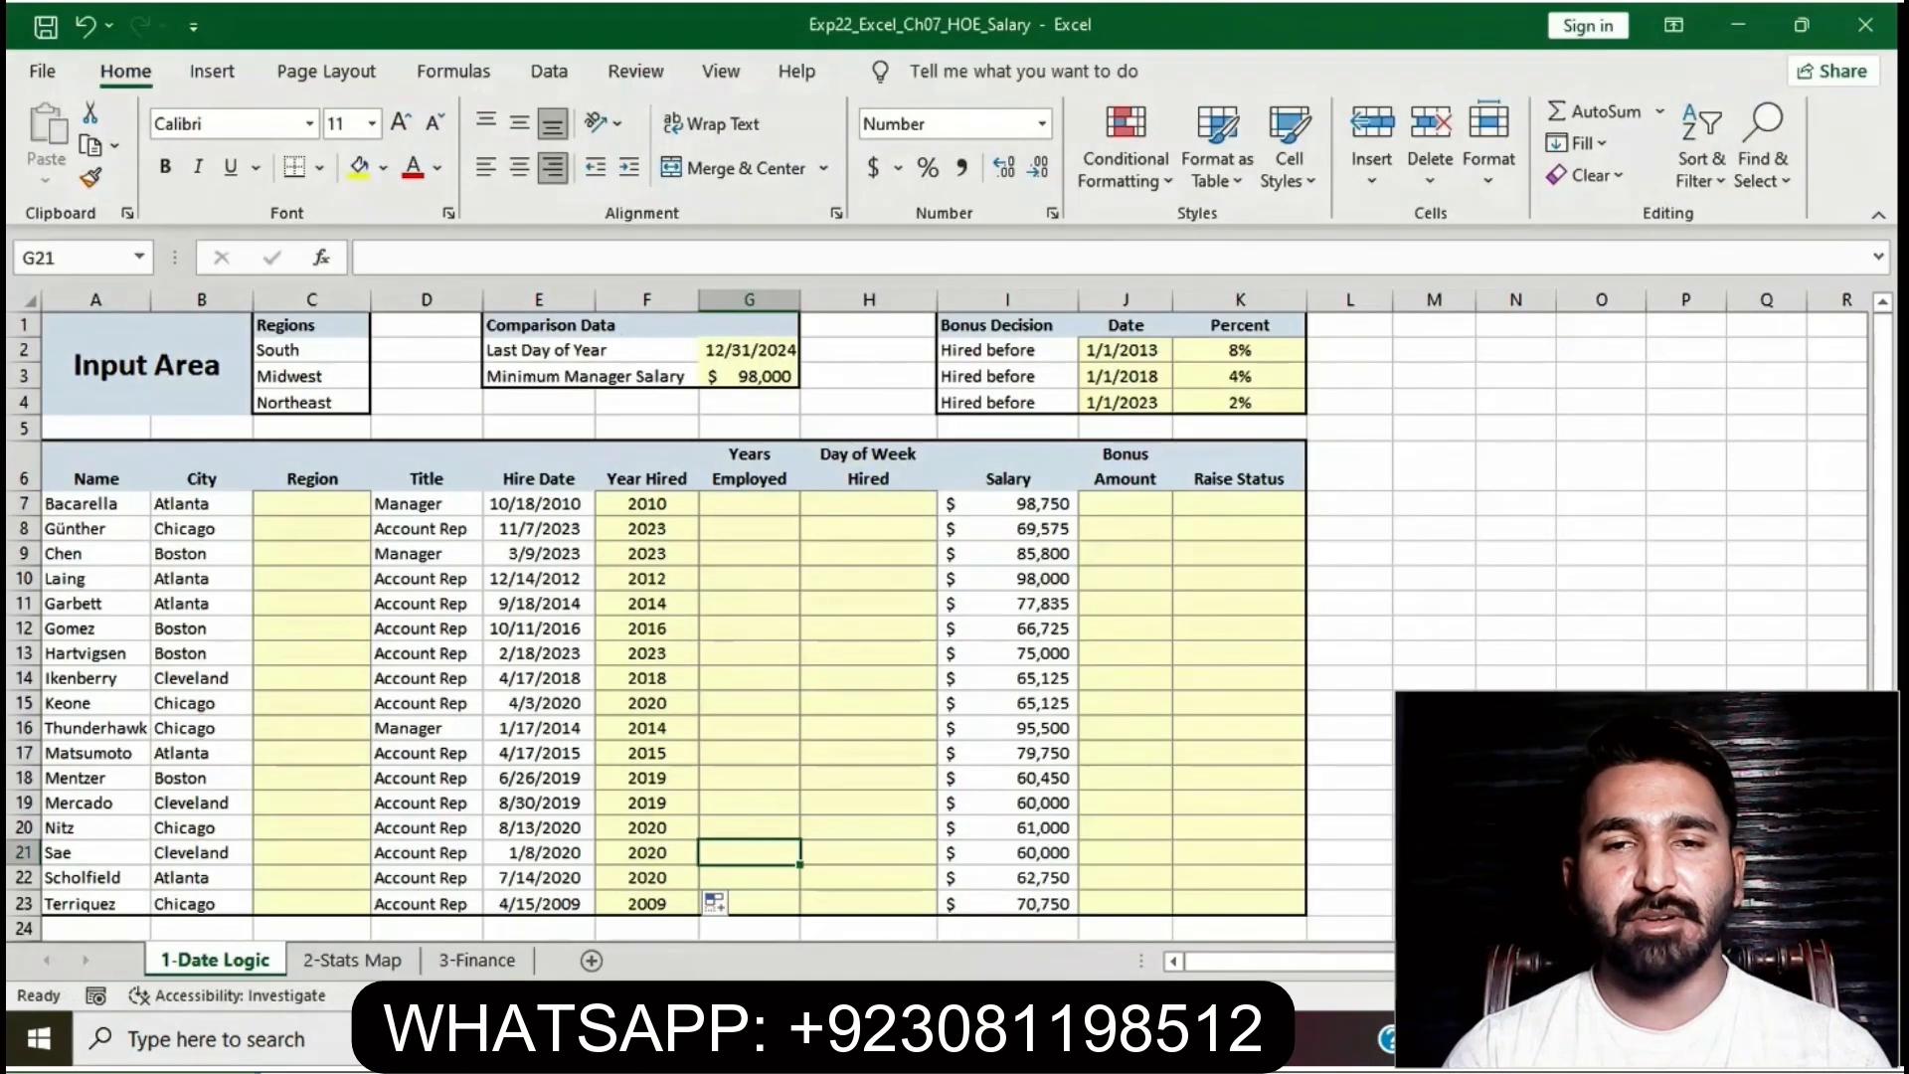
- Enter =YEARFRAC(37,$G$2) in G7, which displays 124.9
click(749, 504)
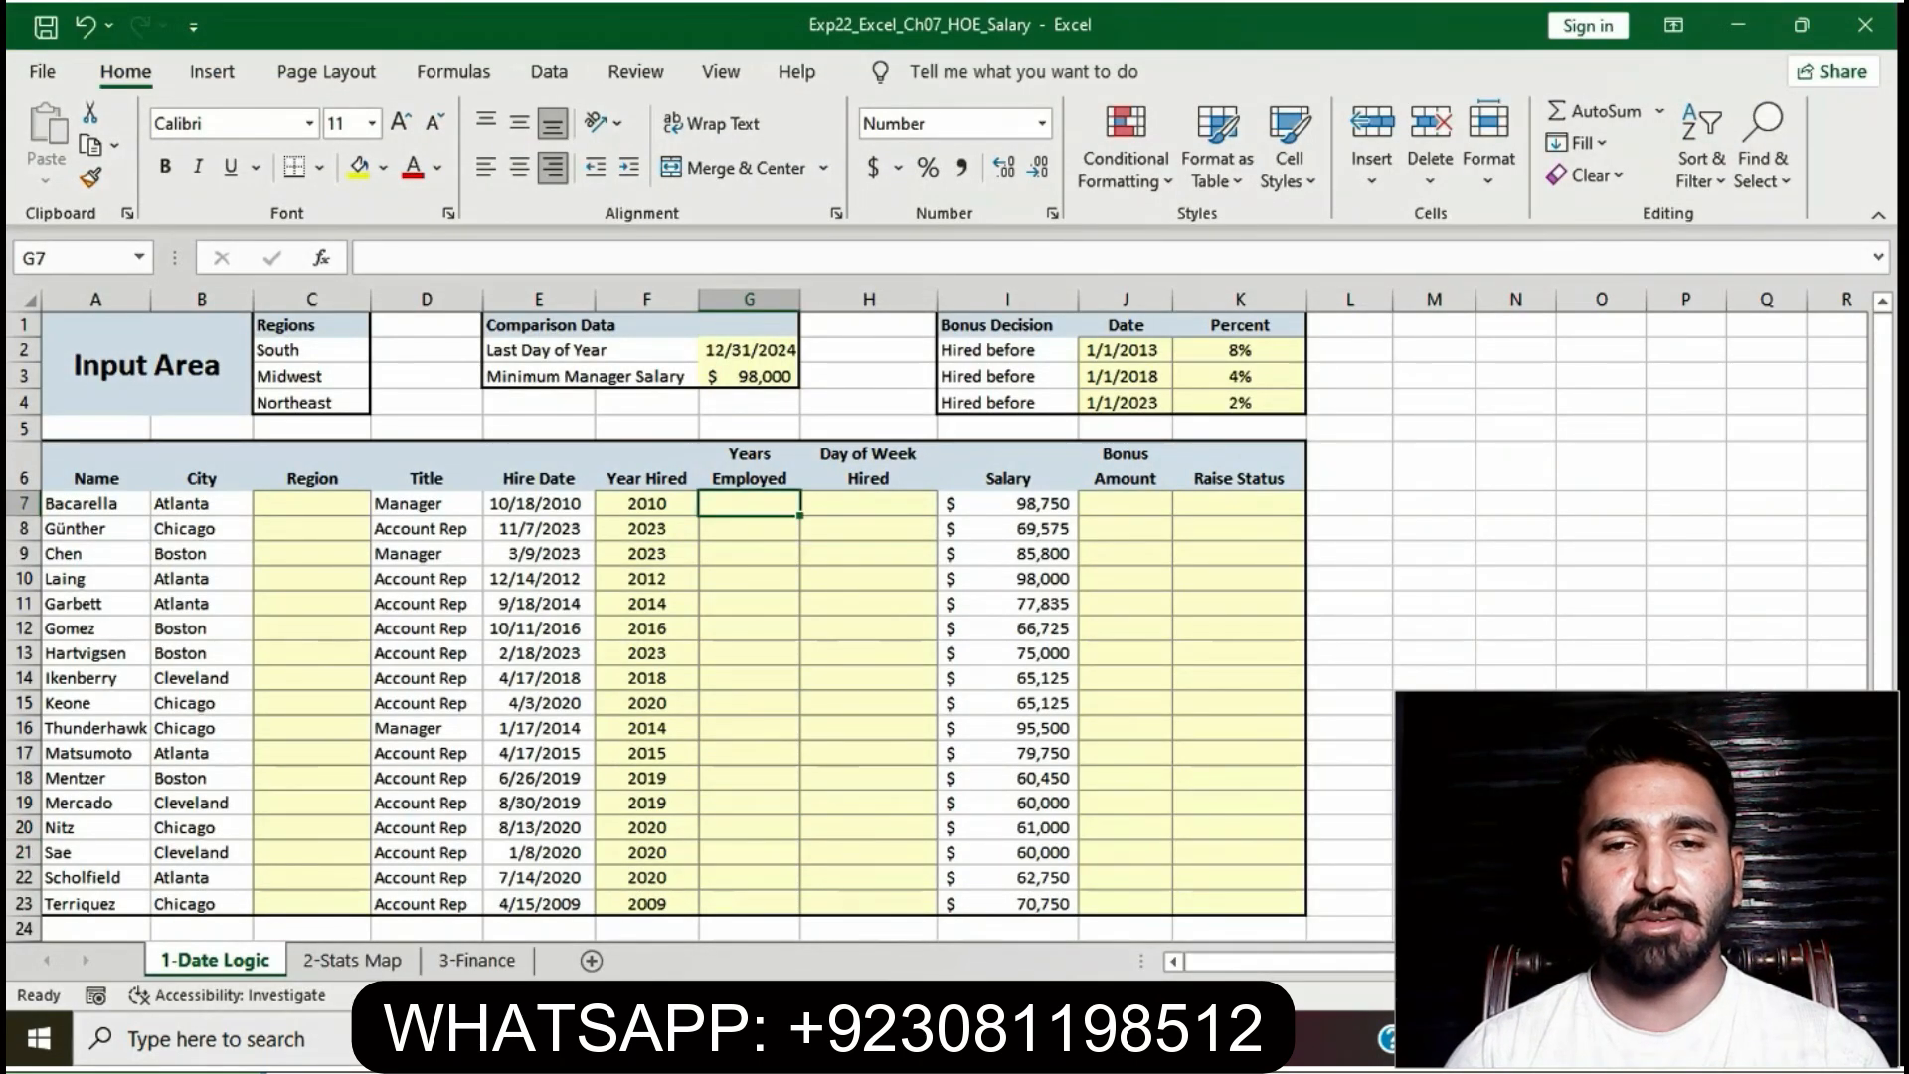
text(=)
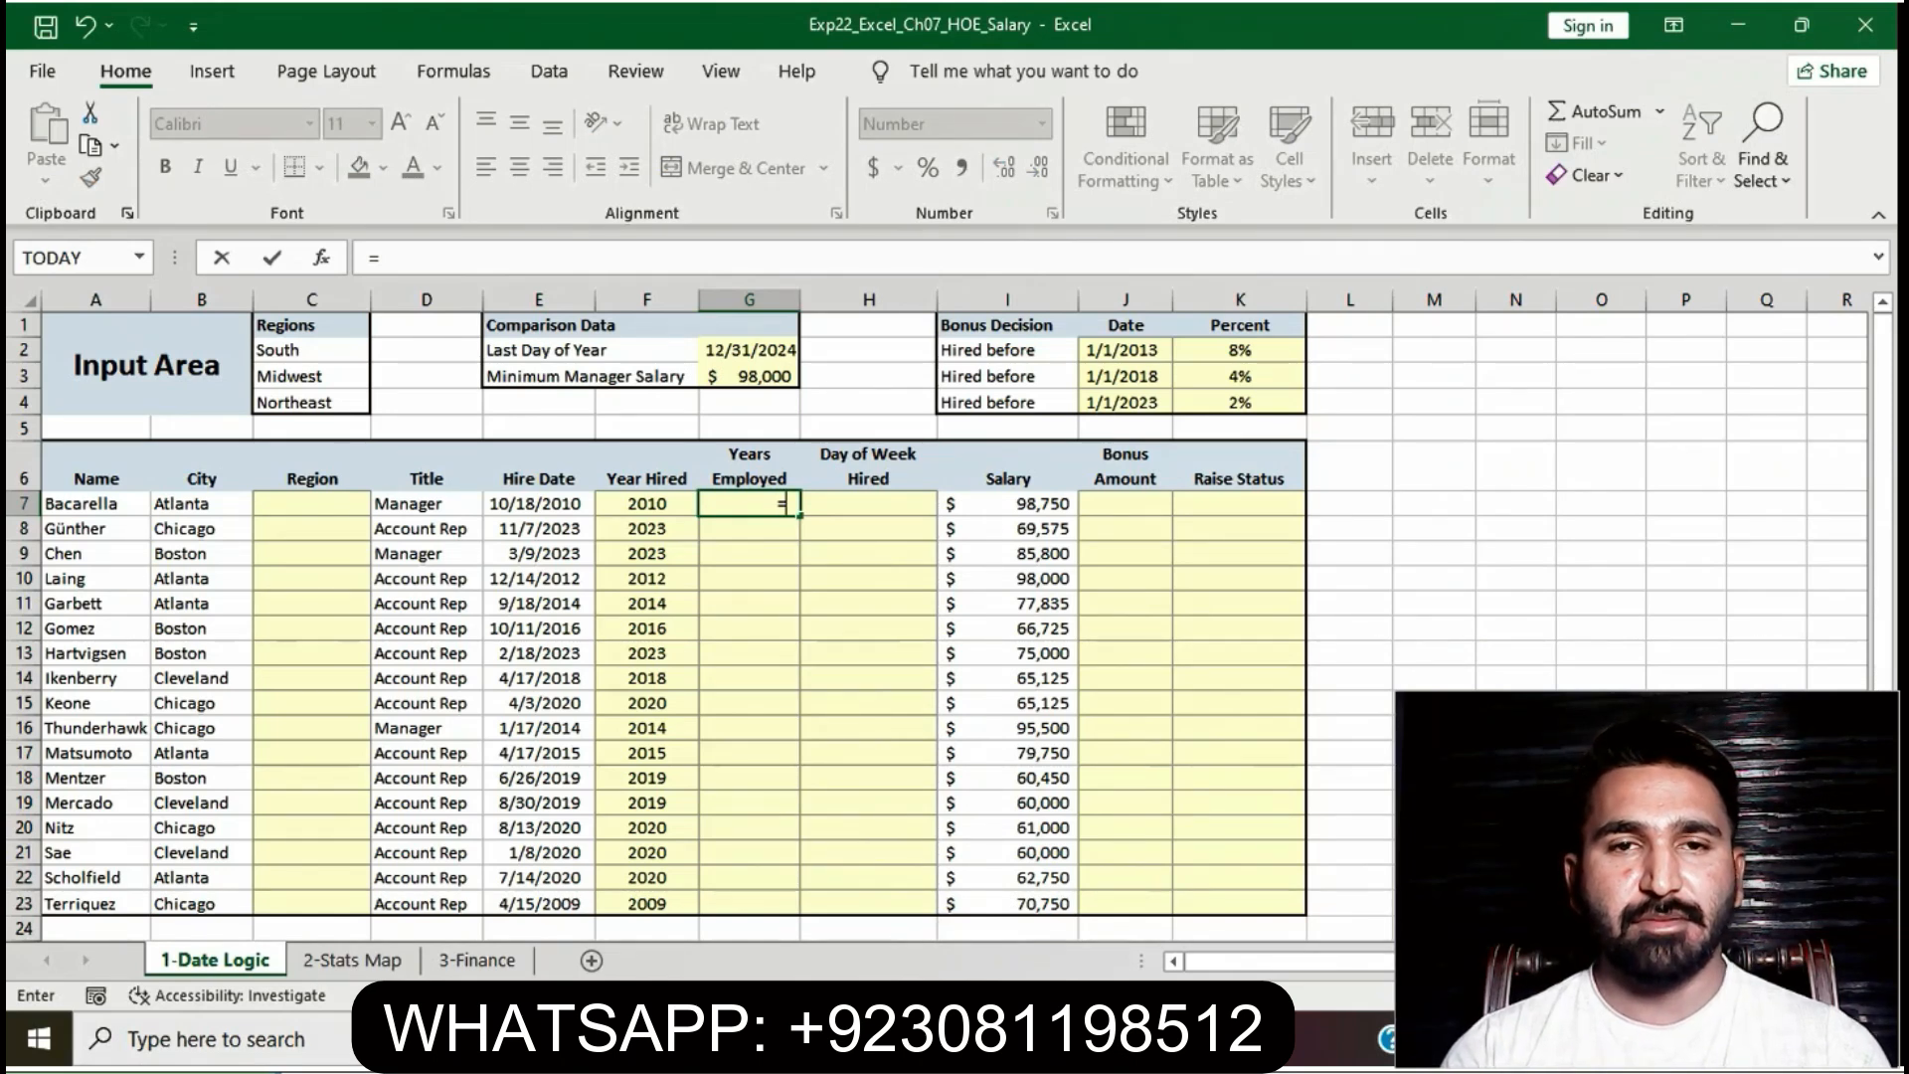
text(YEAR)
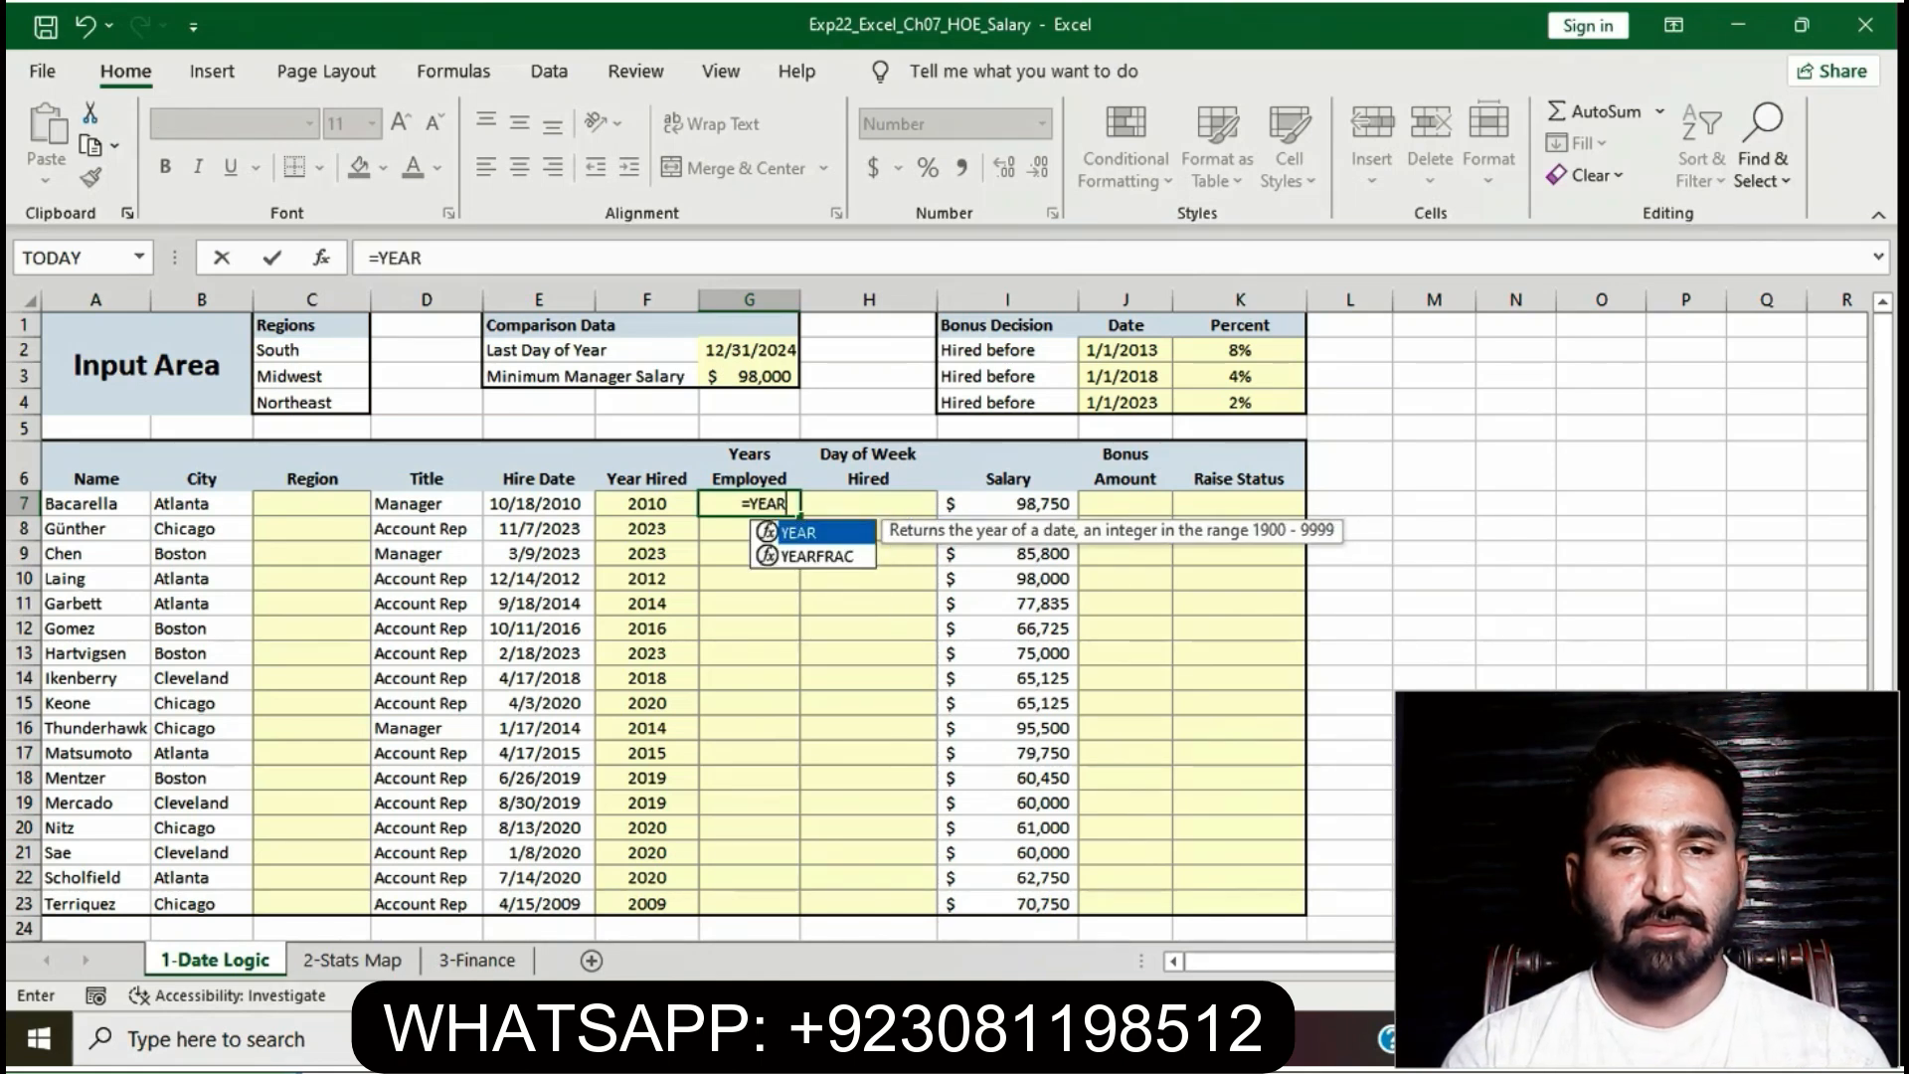
text(FR)
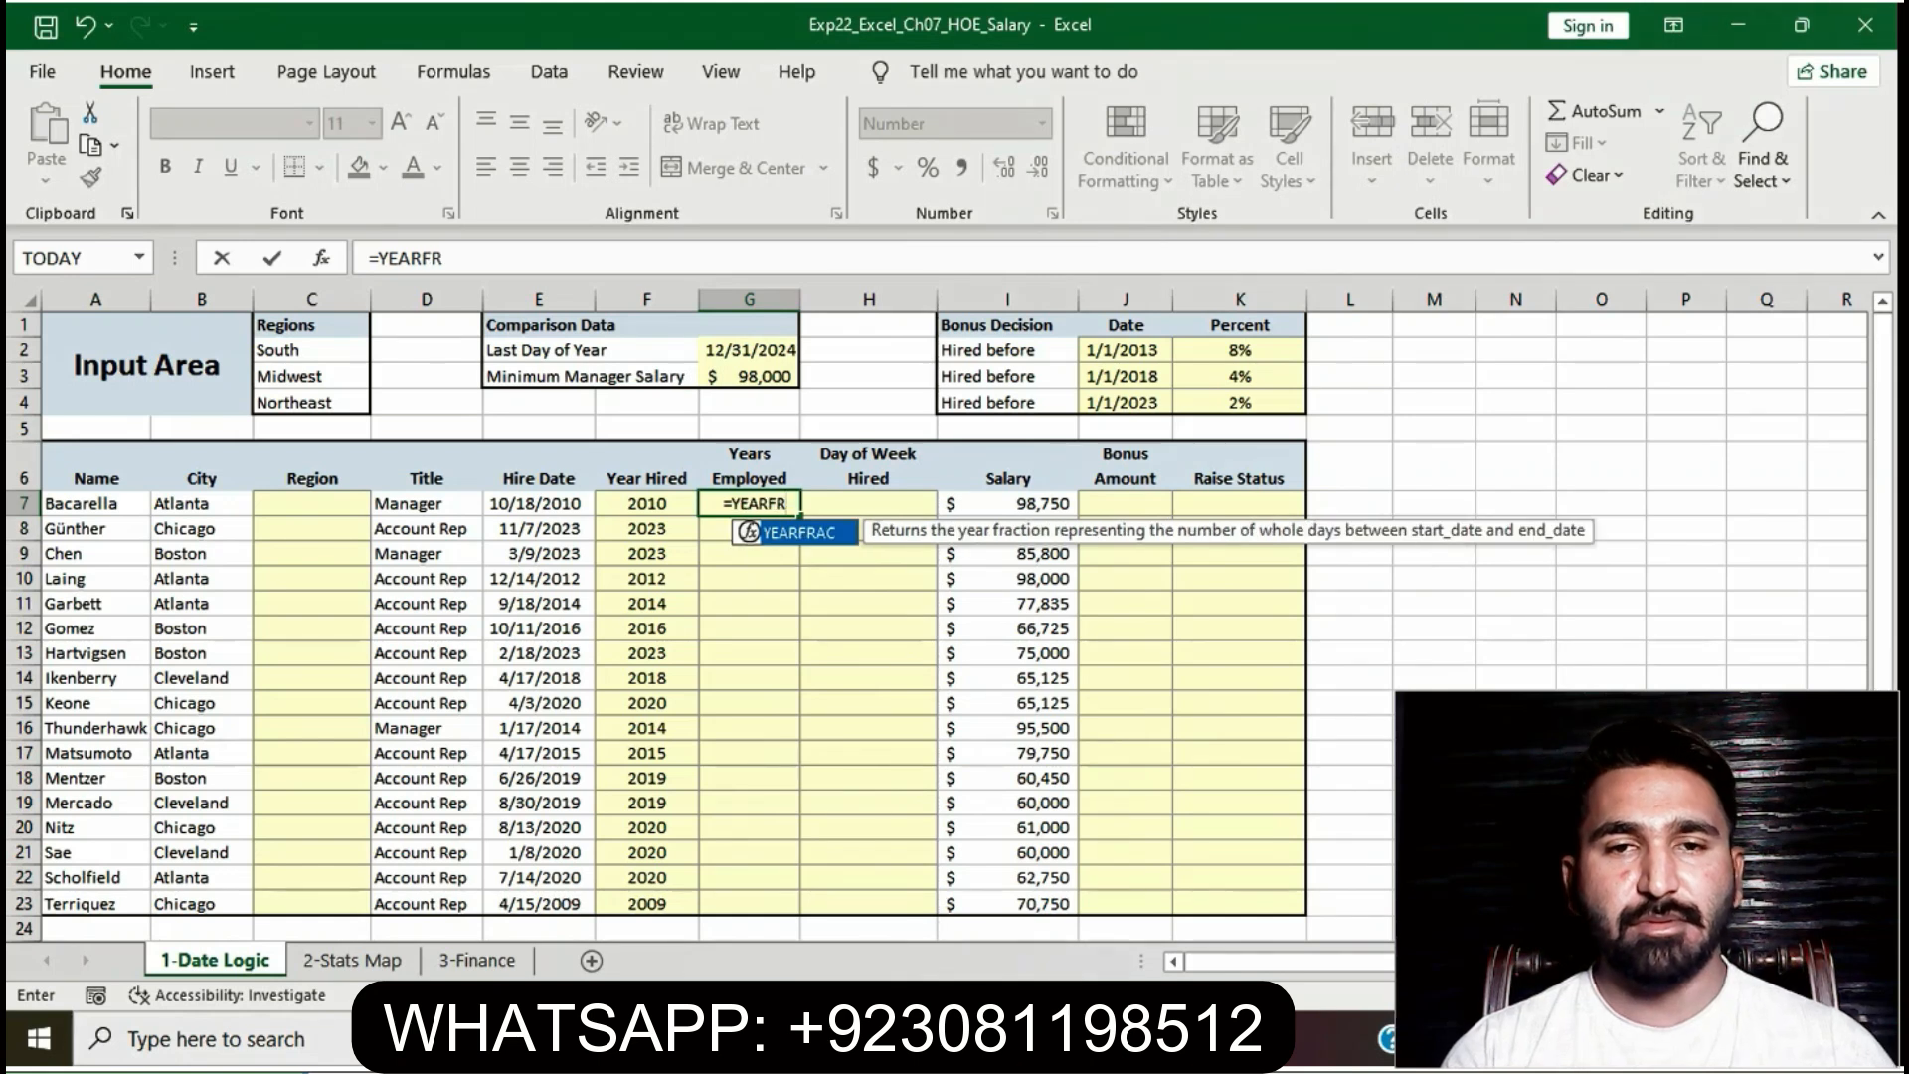
text(AC)
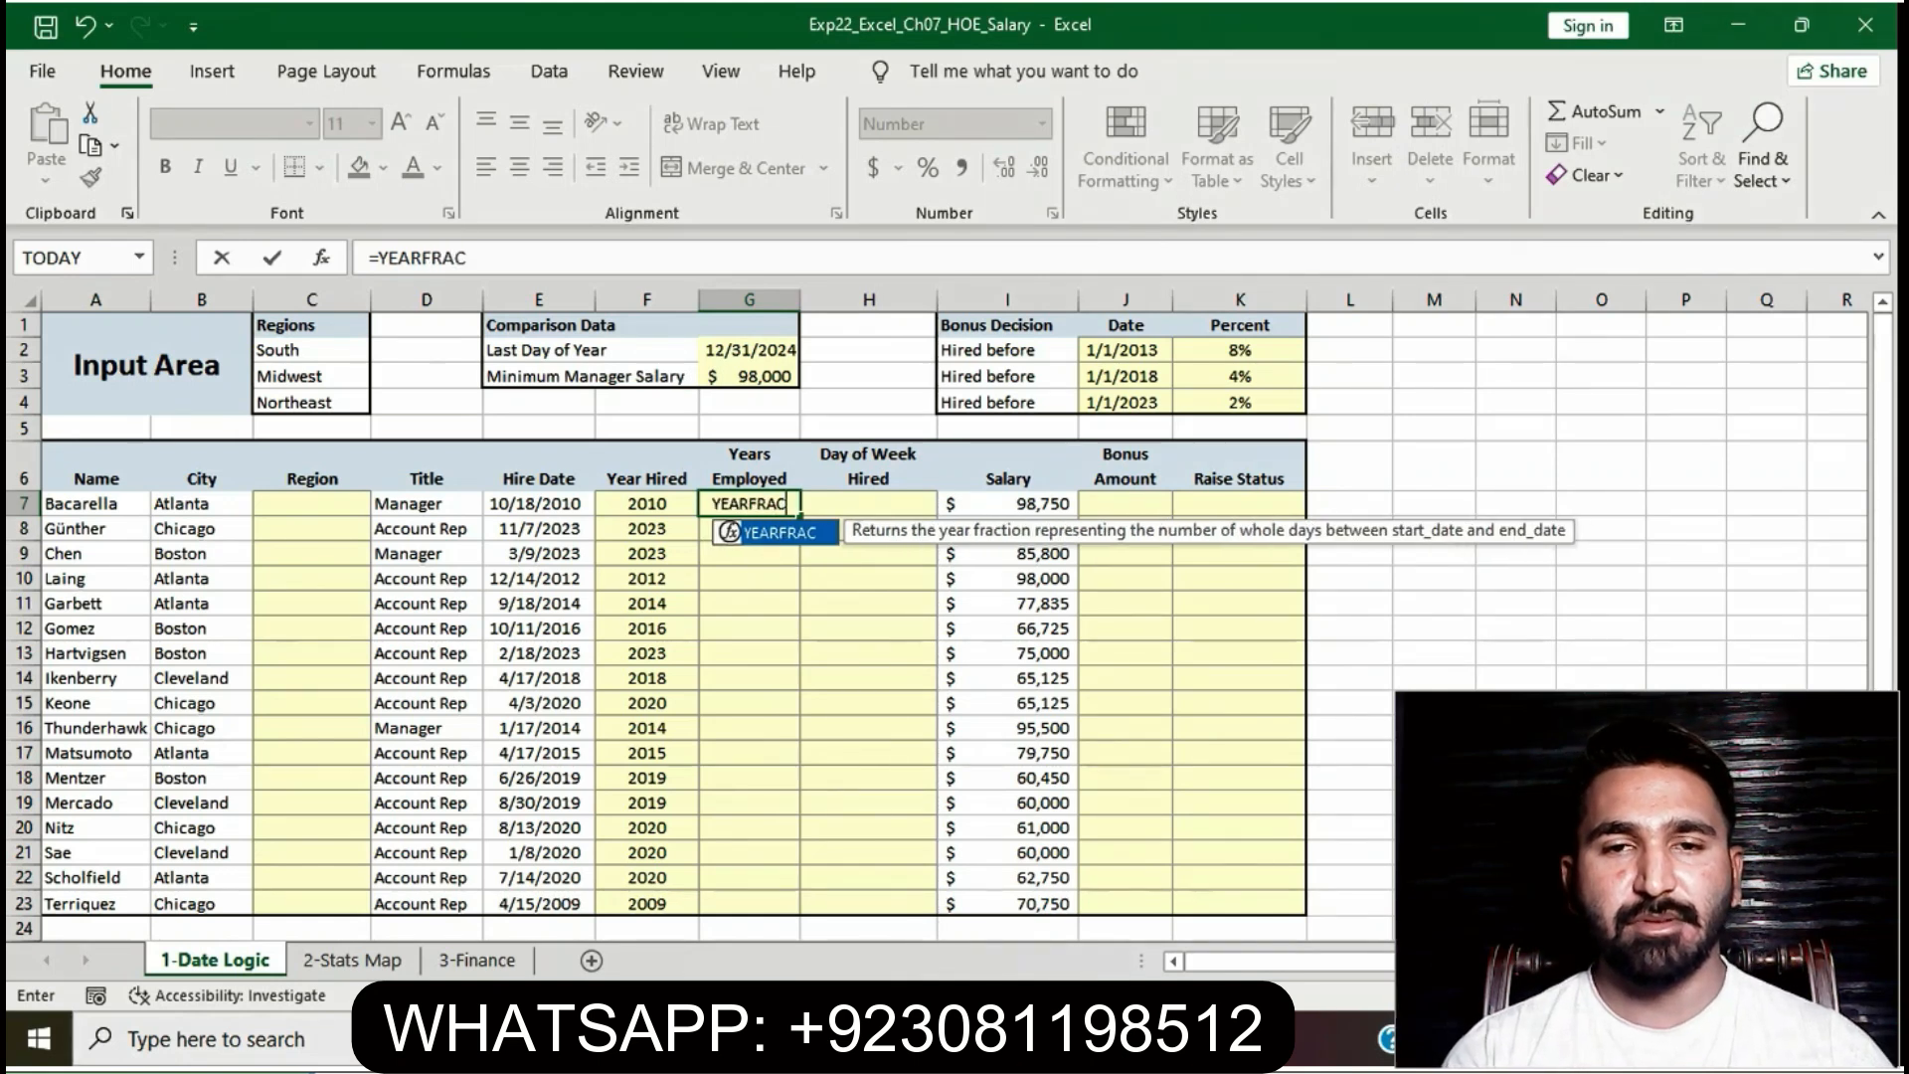
text(()
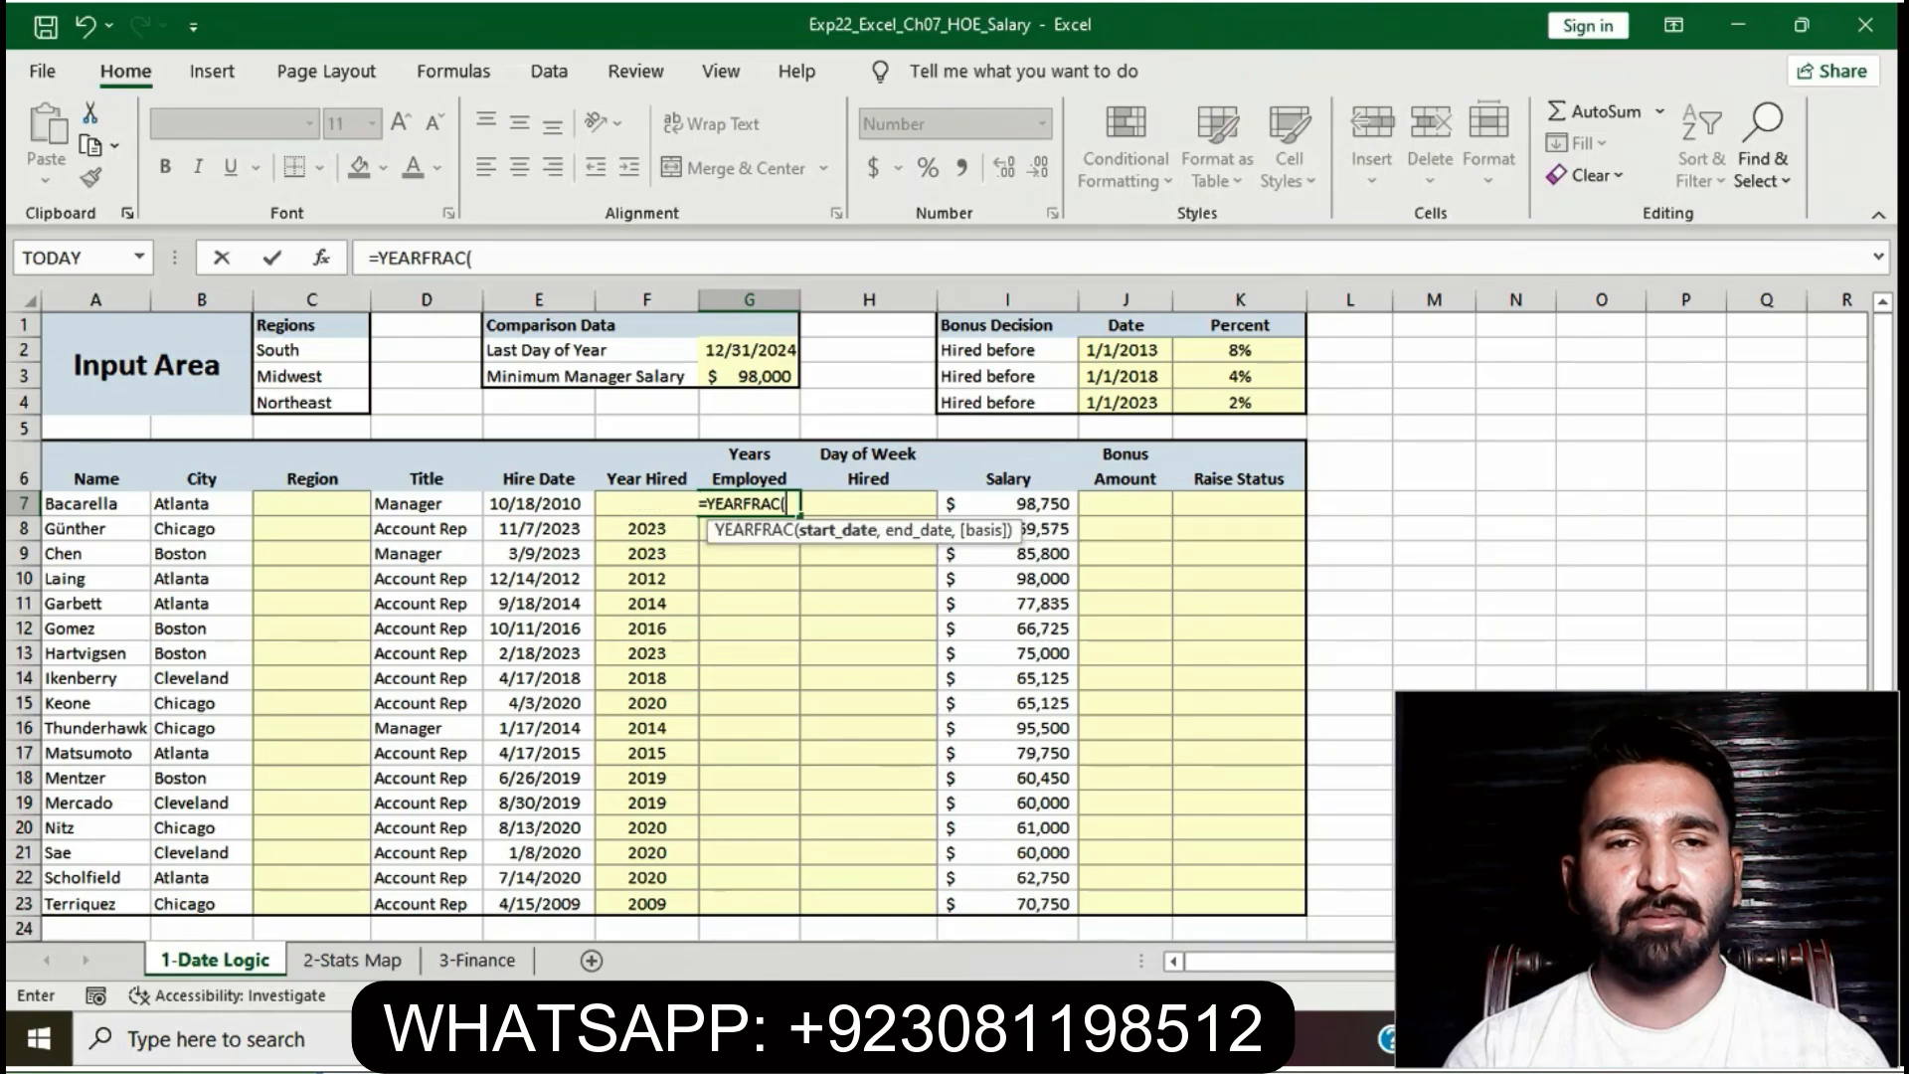
text(37)
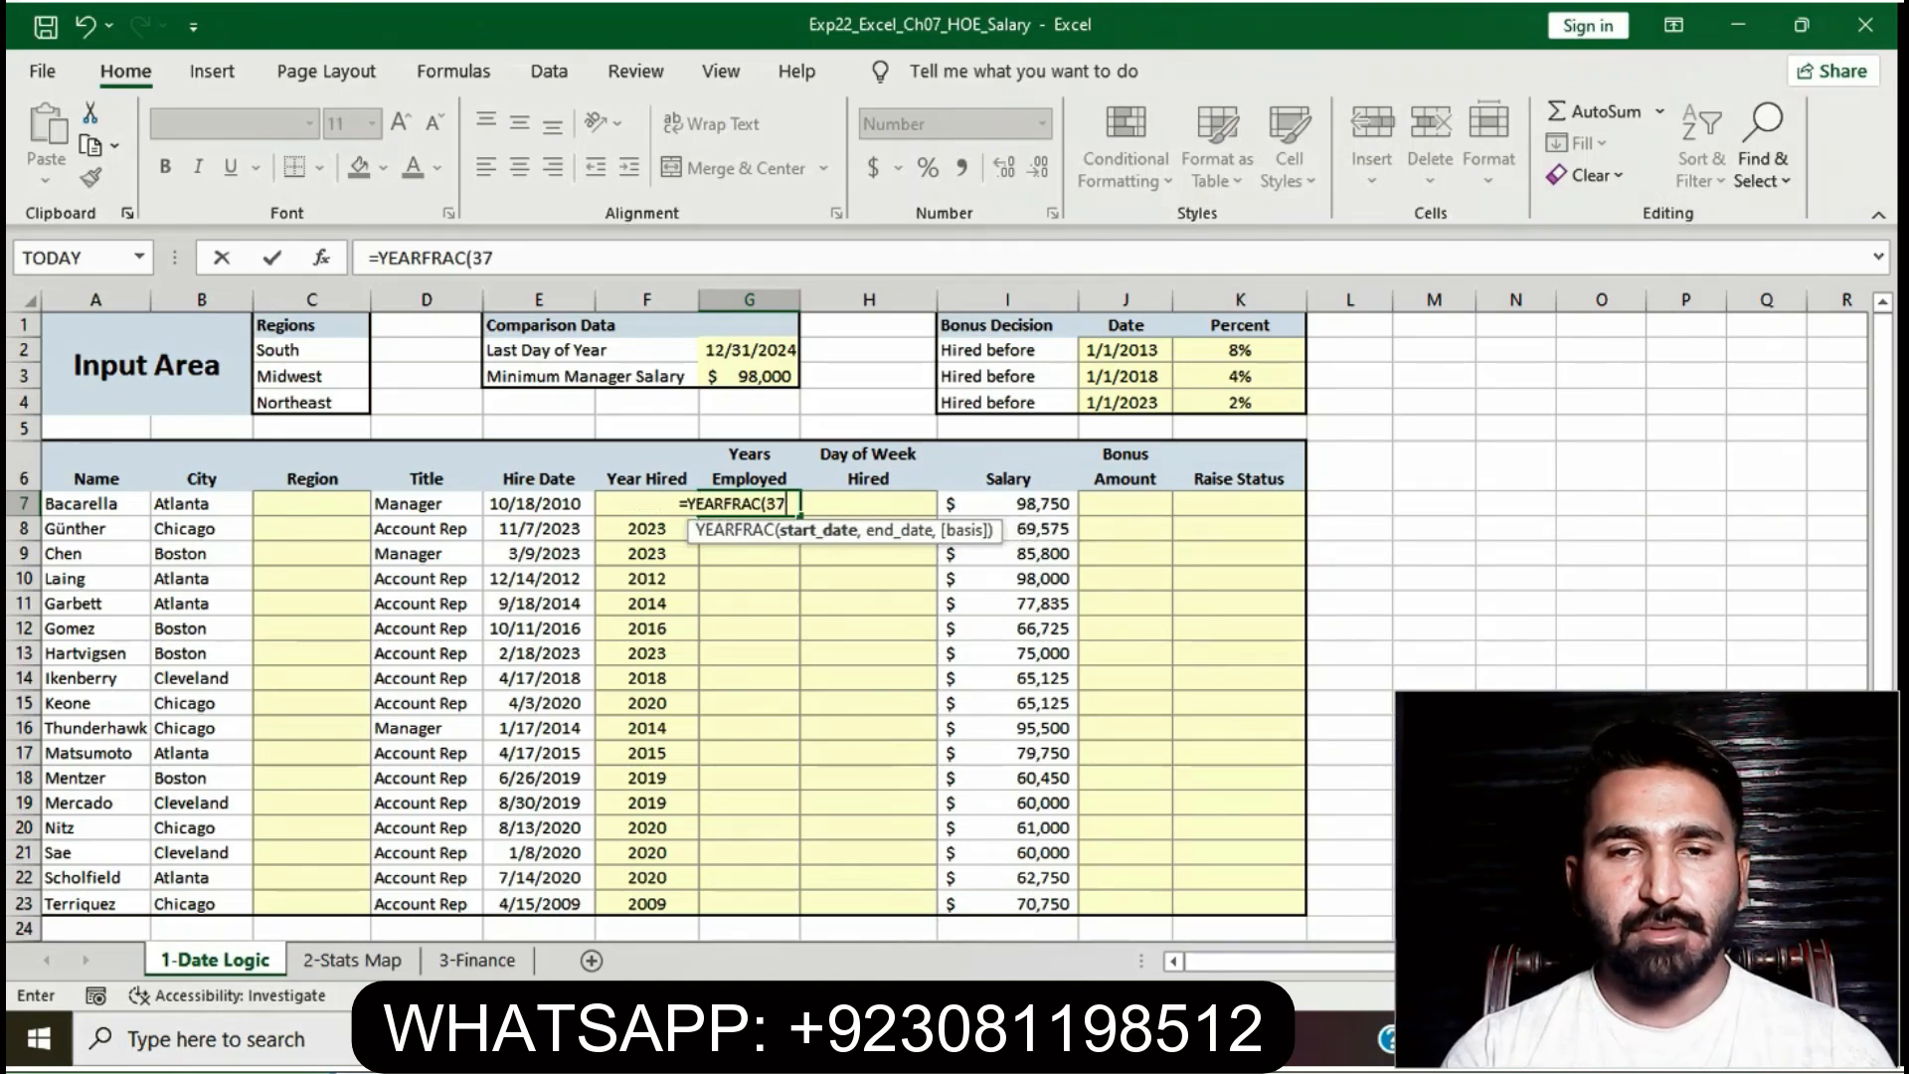
text(,$)
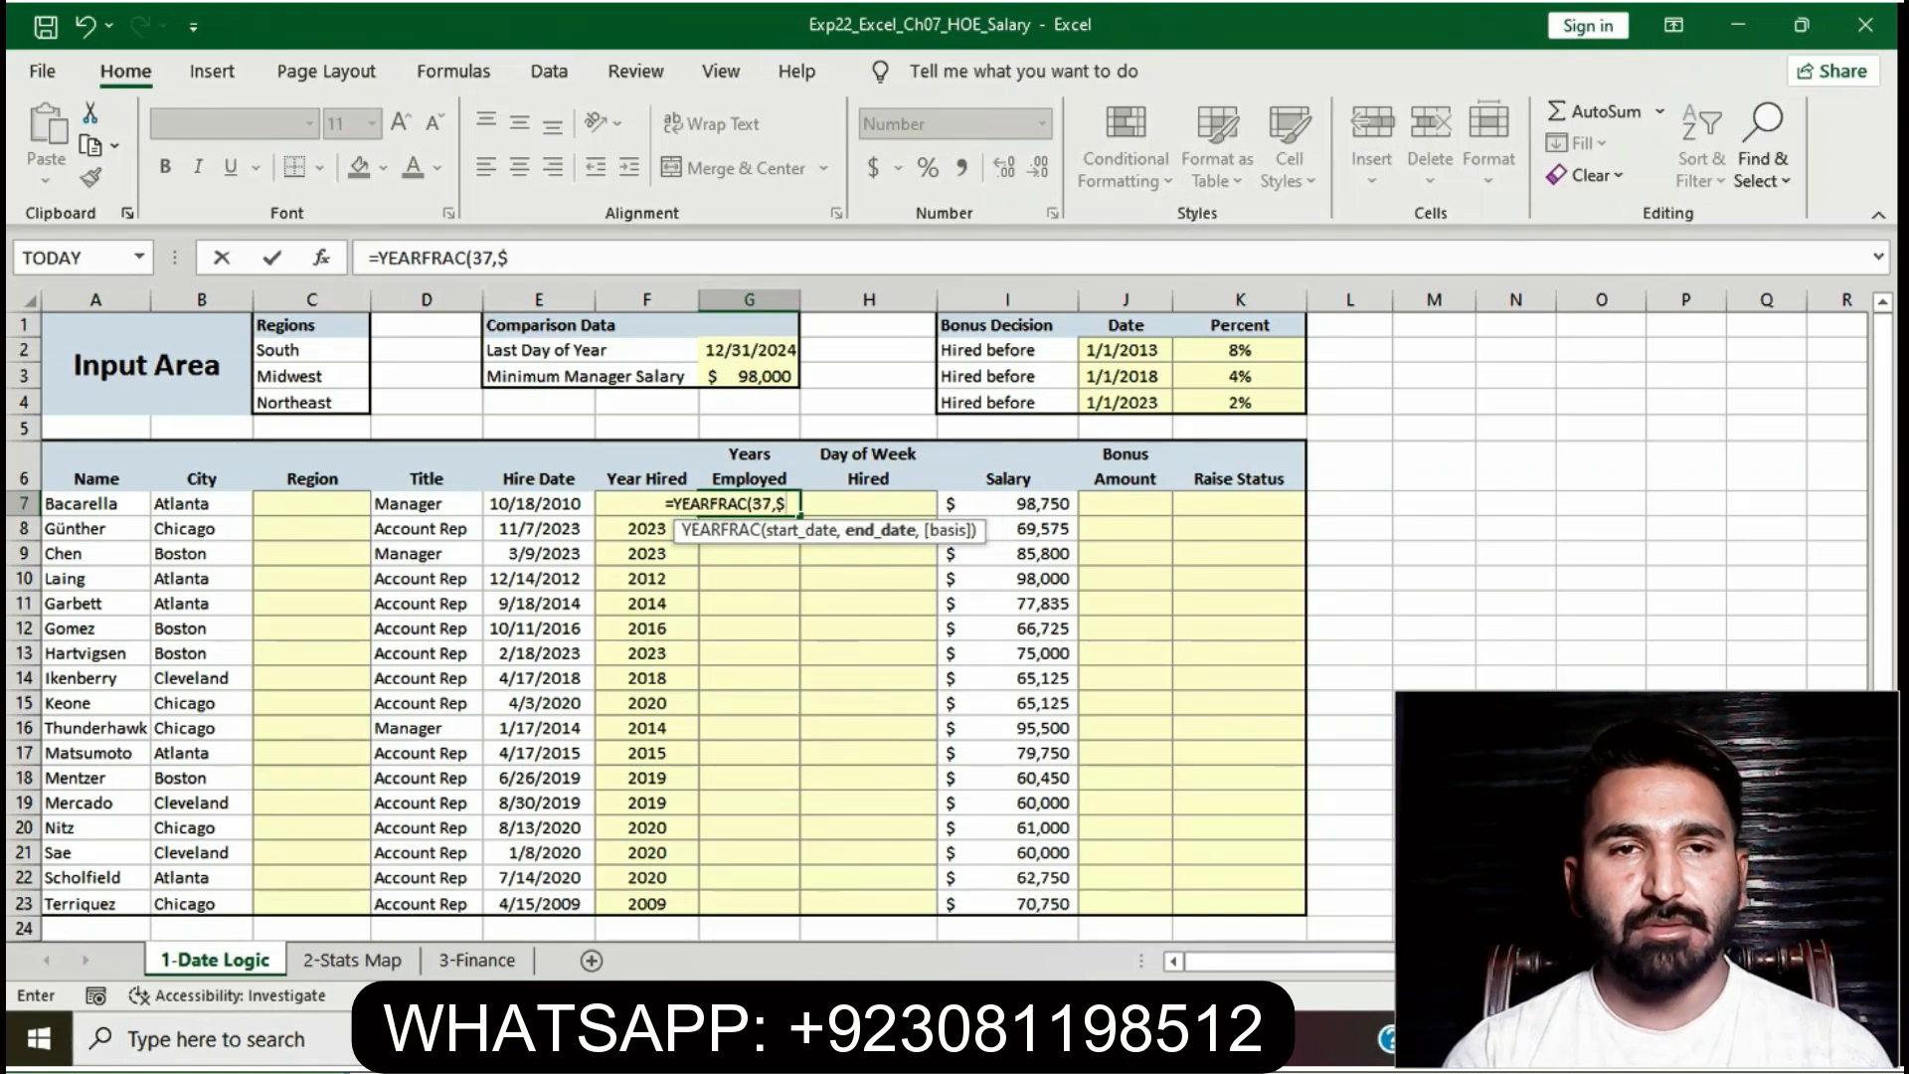
text(G$)
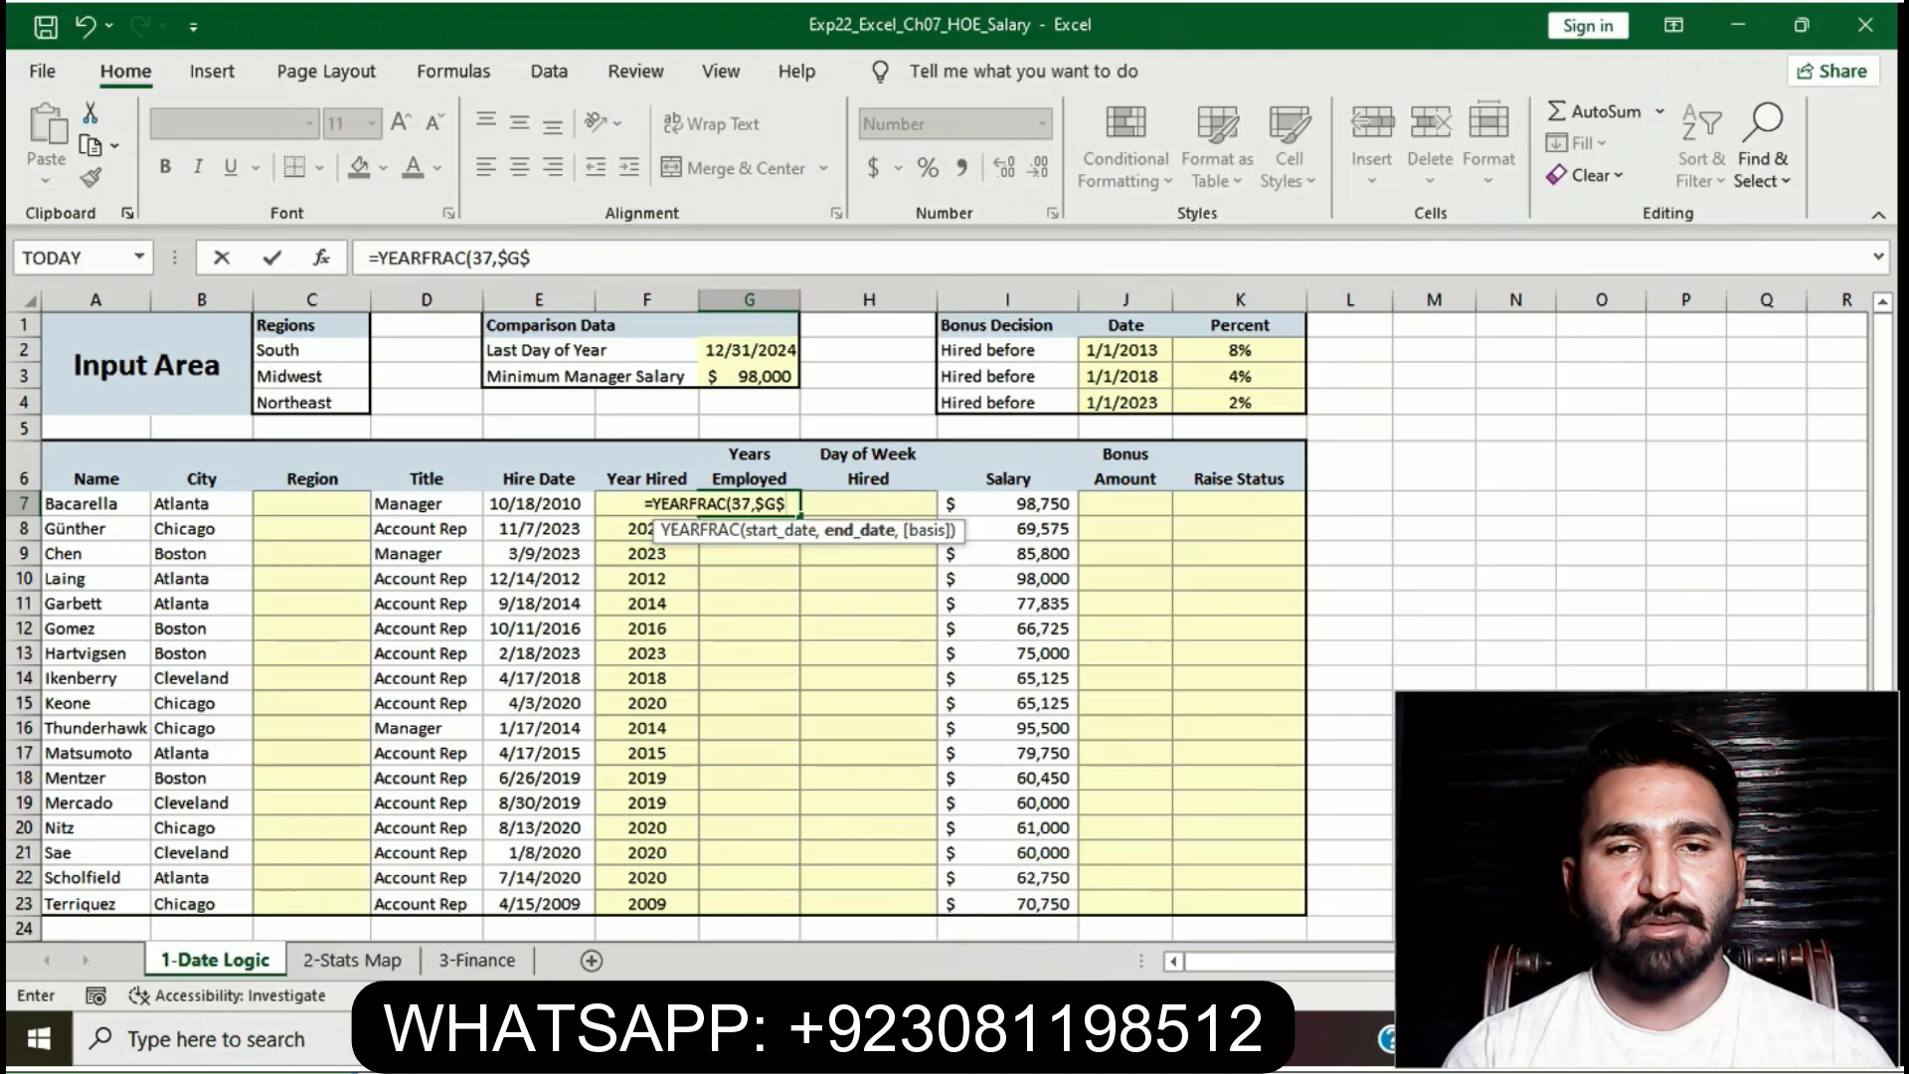
text(2)
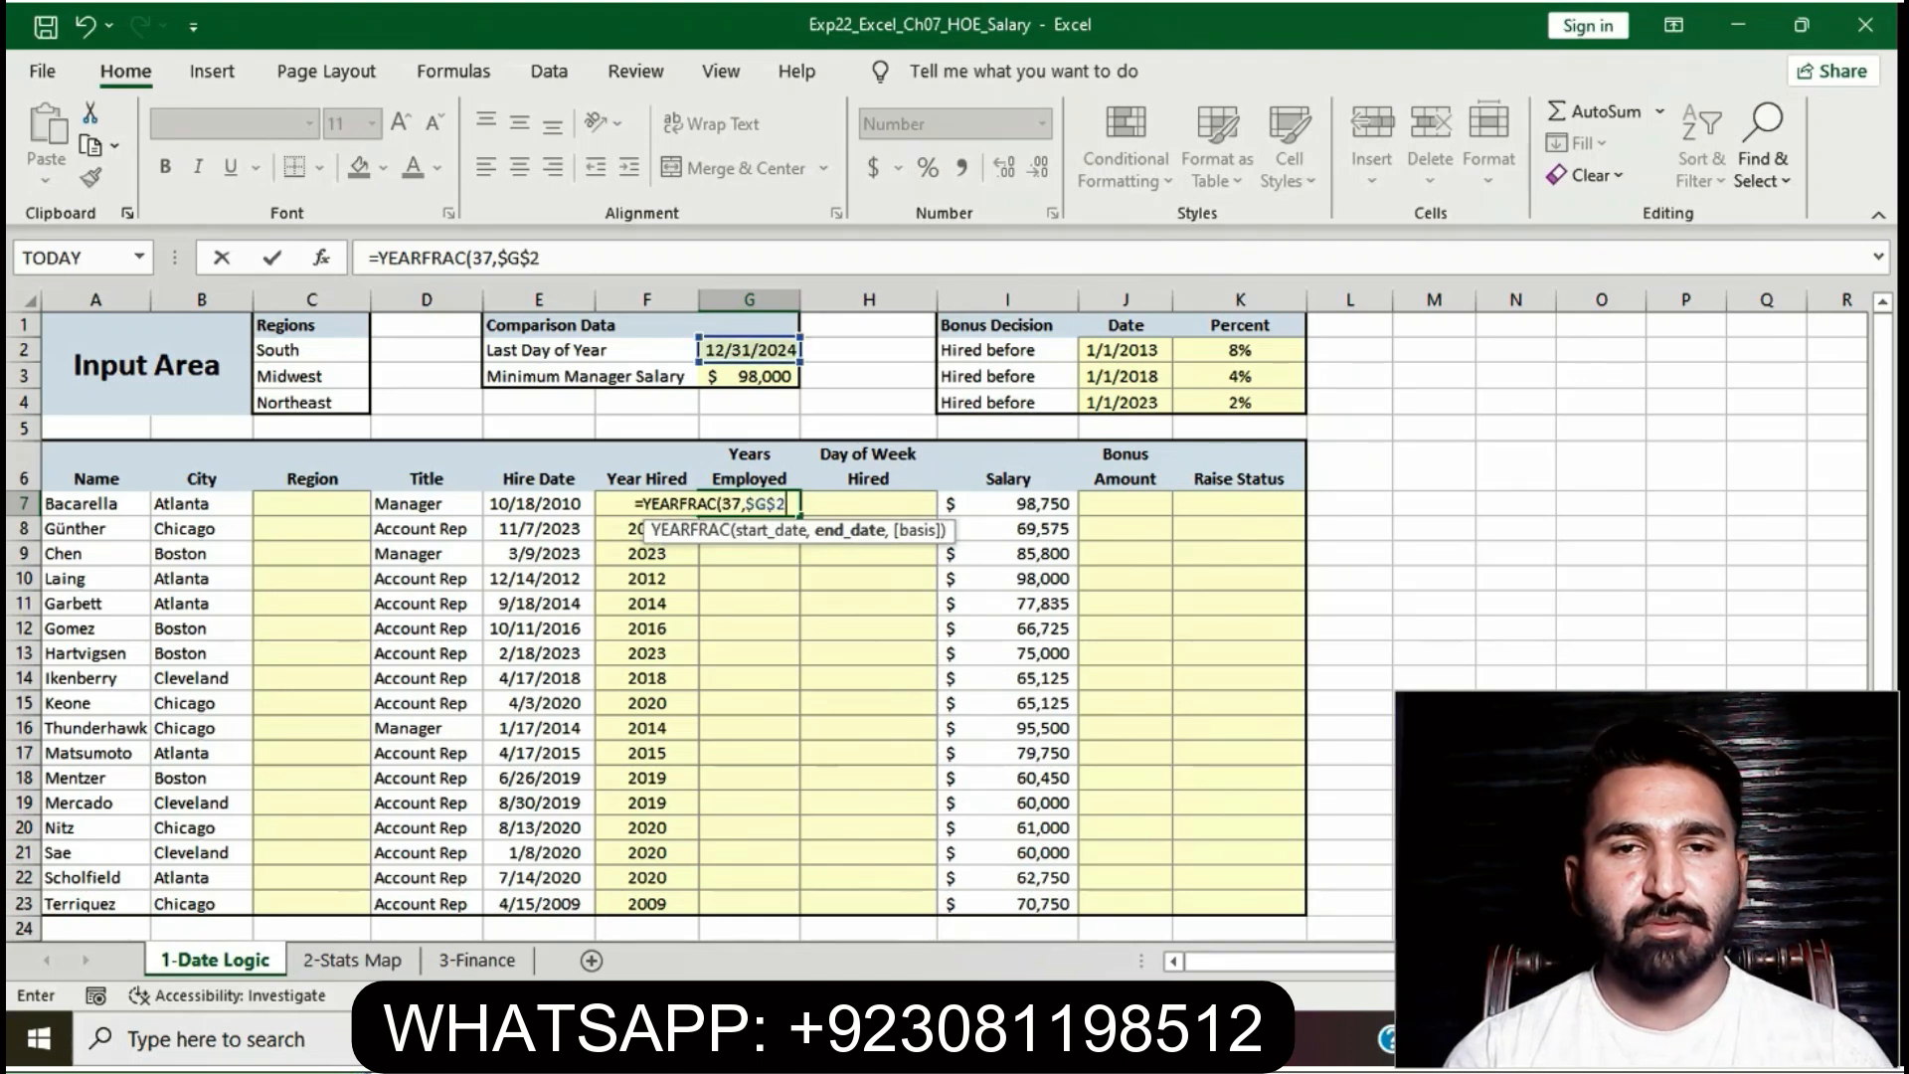
key(Return)
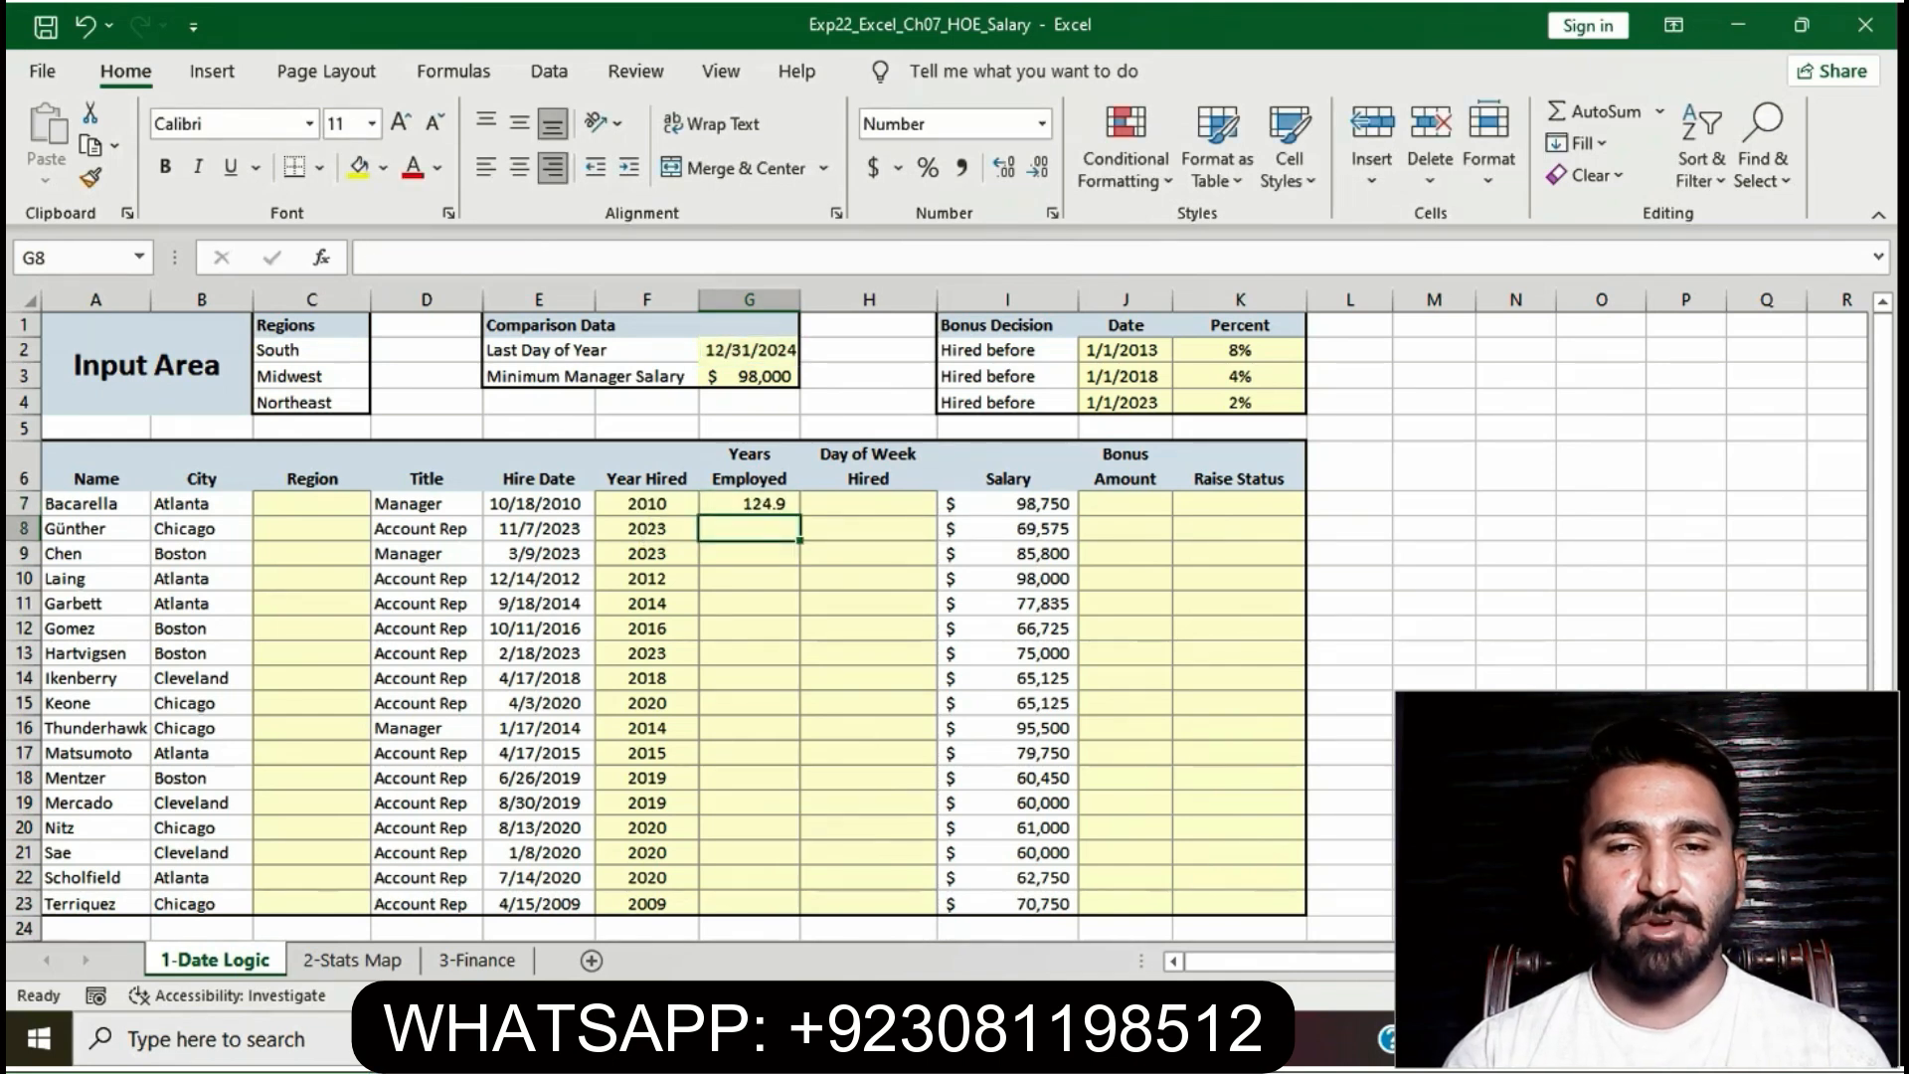
- Select step 3's 'Use the fill handle…' sentence in the Word instructions
key(alt+Tab)
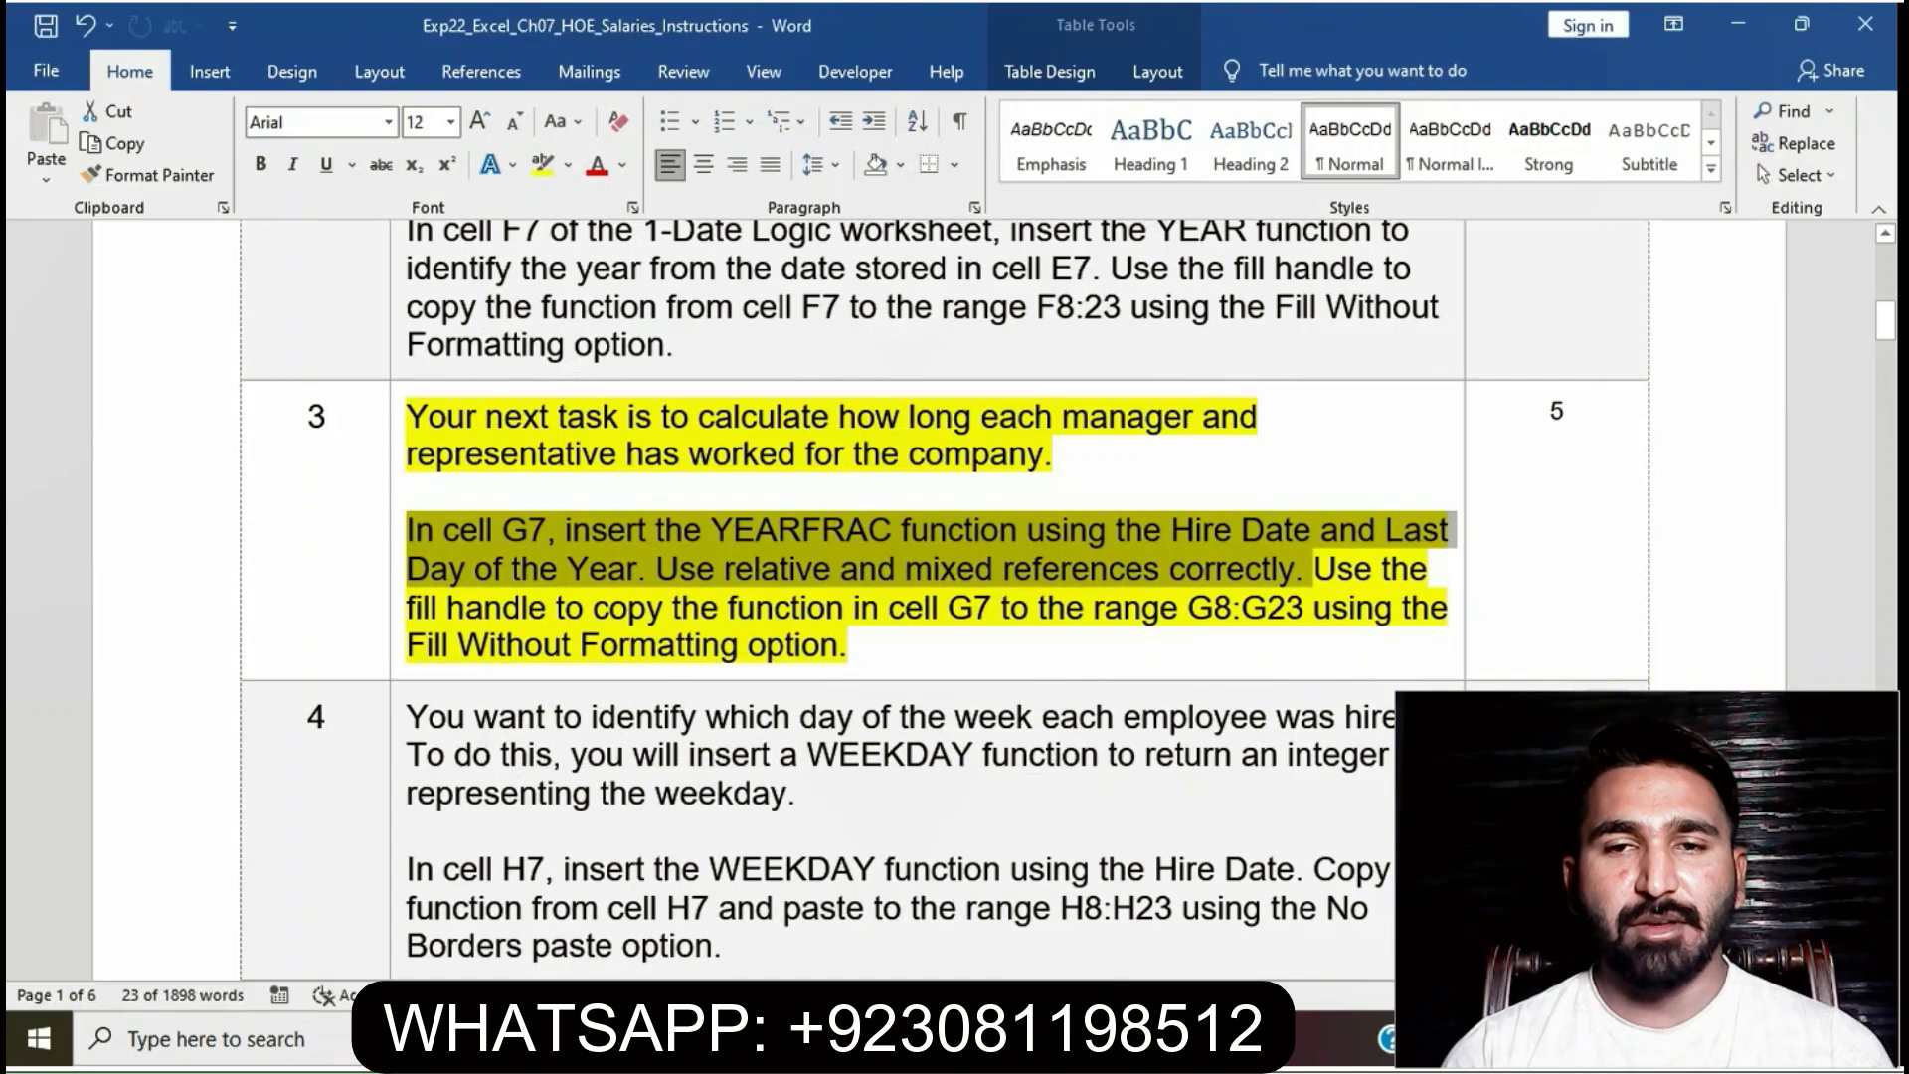
click(939, 607)
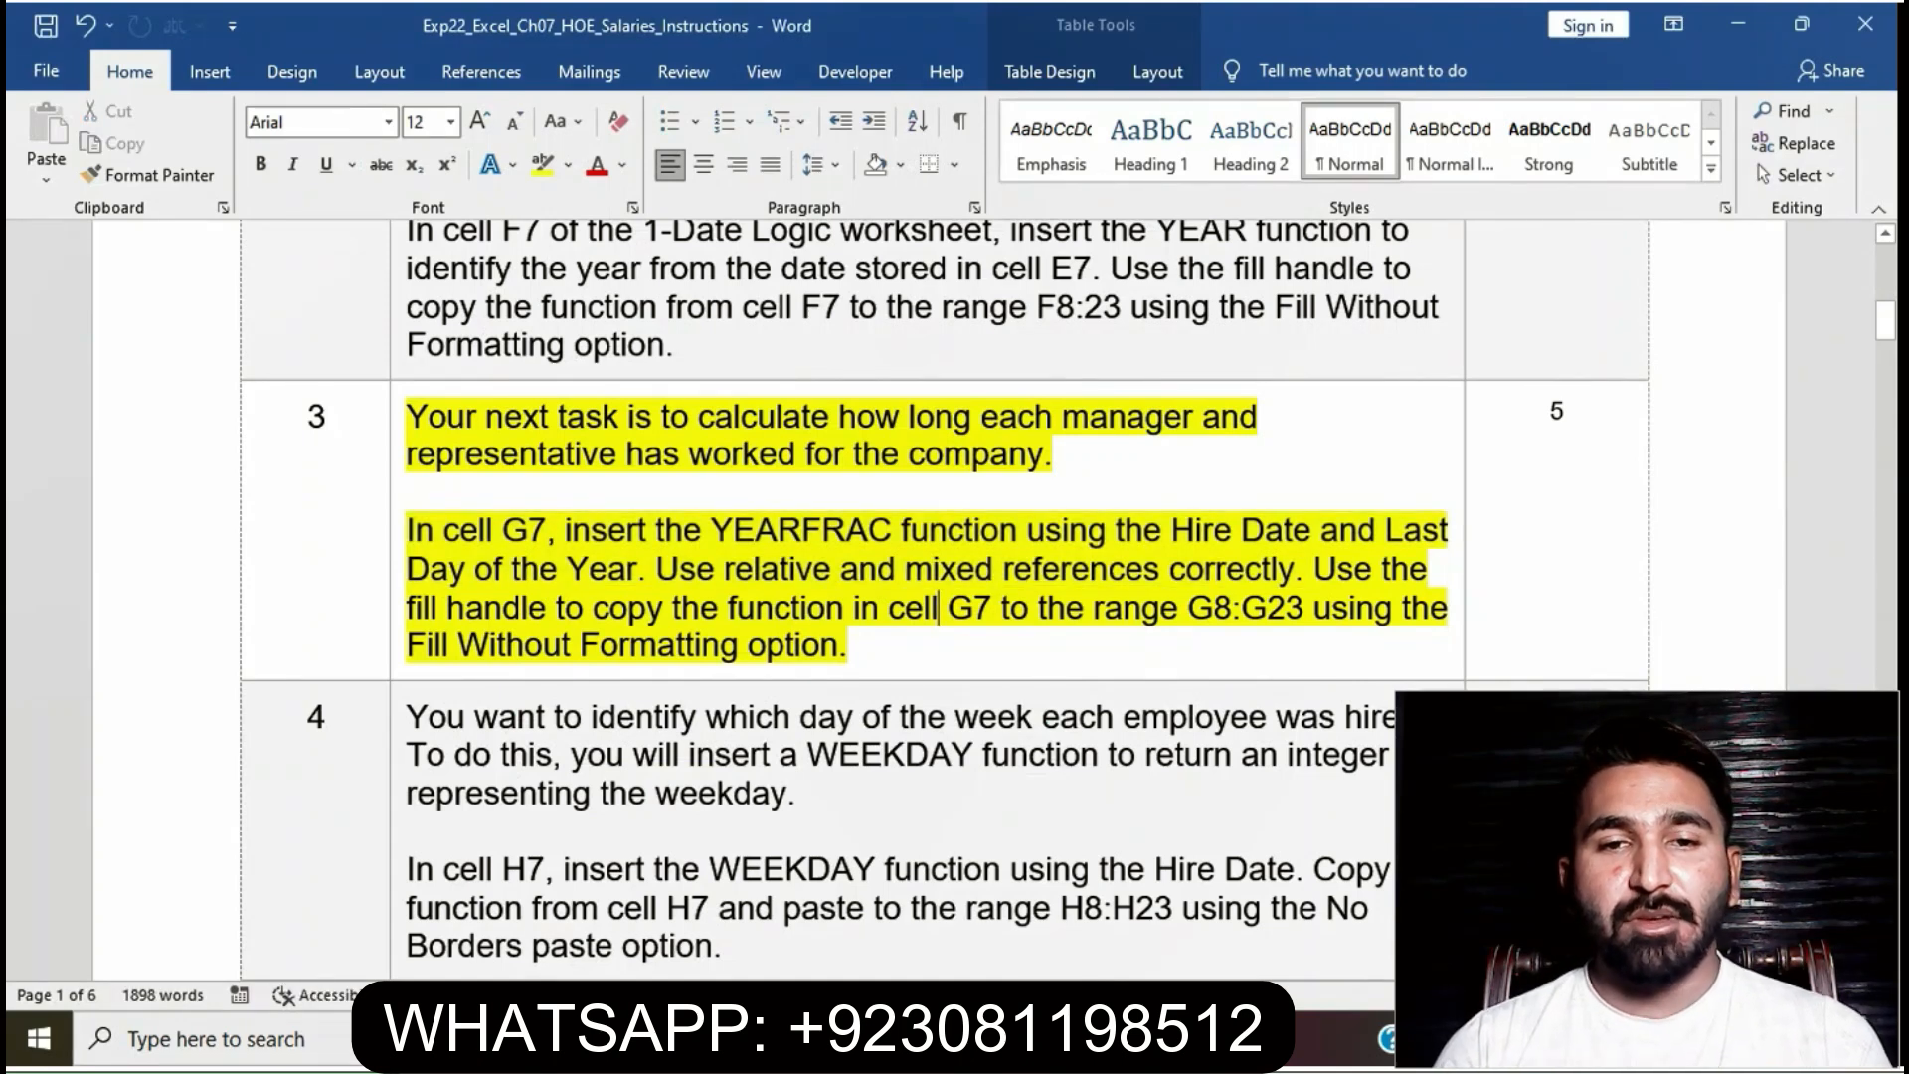
drag(1315, 569, 1312, 645)
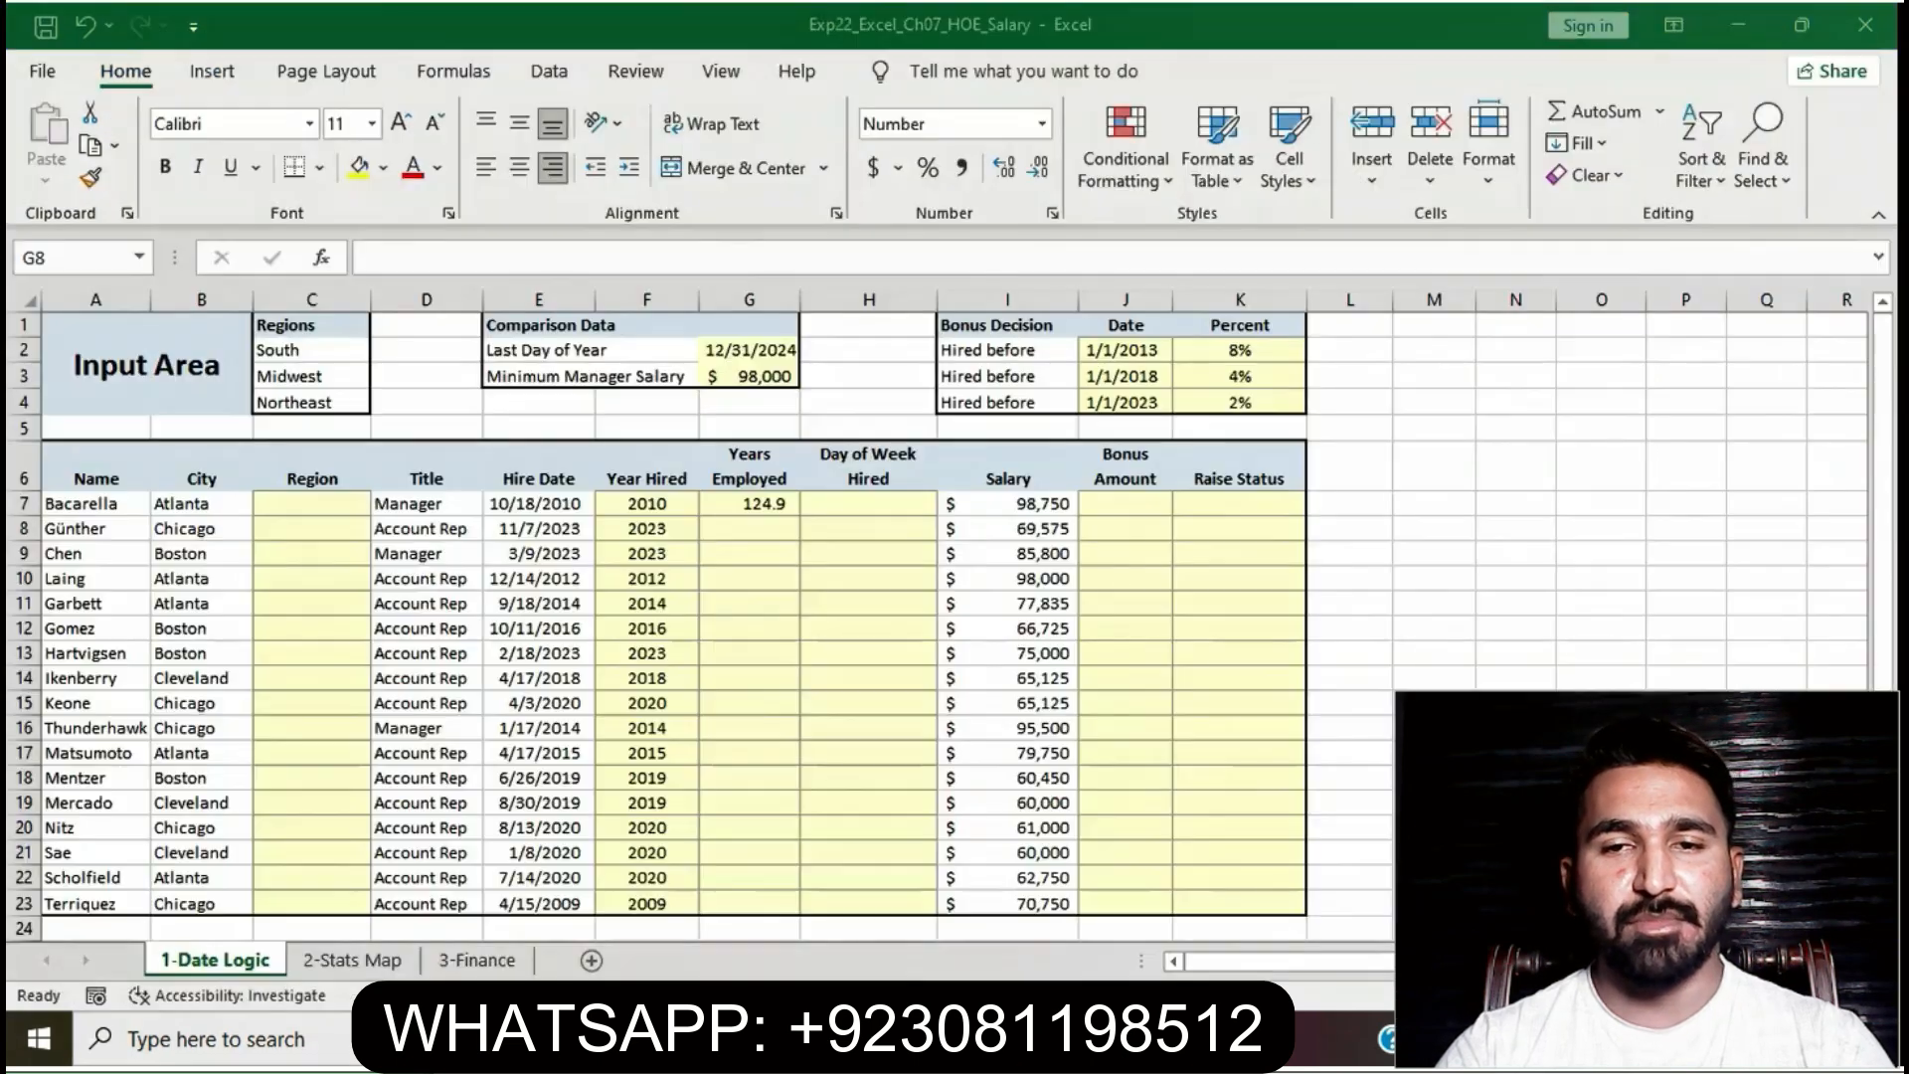
key(alt+Tab)
- Fill G7's YEARFRAC formula down to G23 using Fill Without Formatting
click(749, 505)
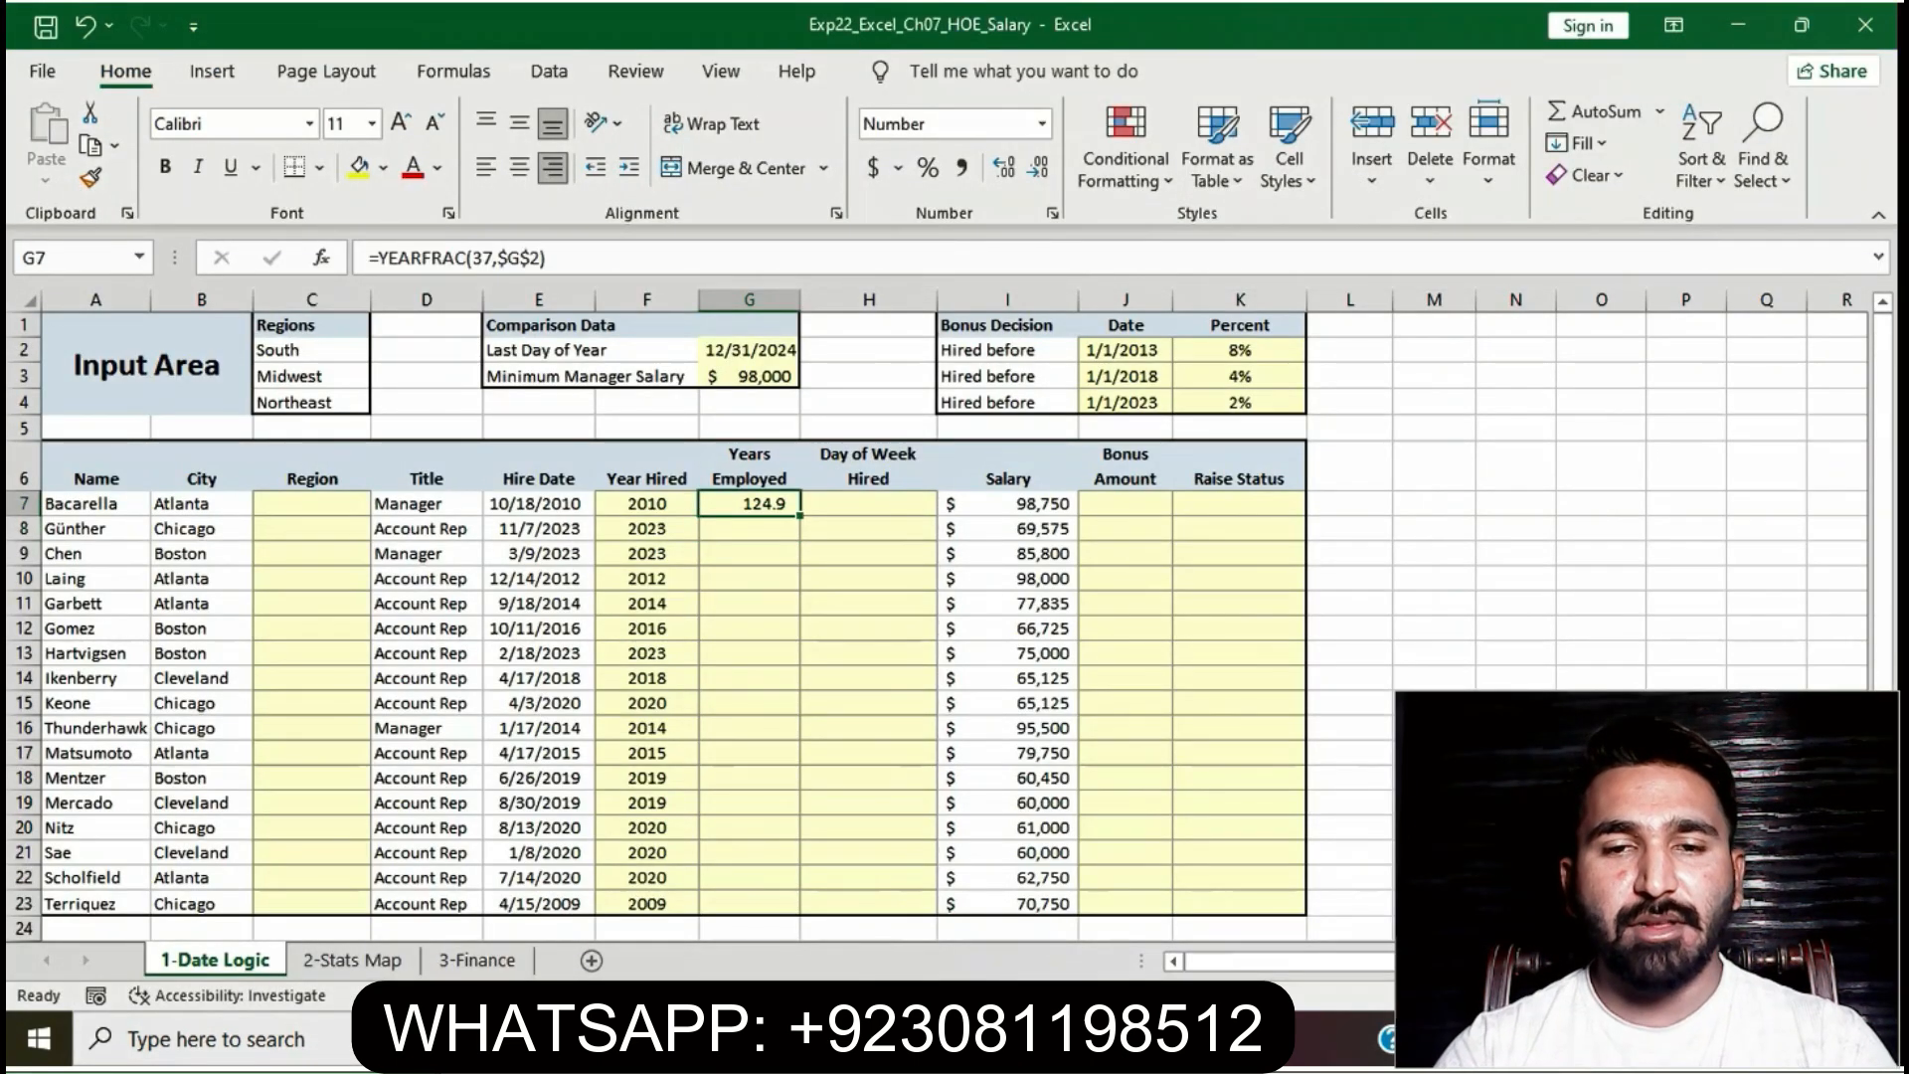
drag(801, 515, 785, 913)
click(820, 903)
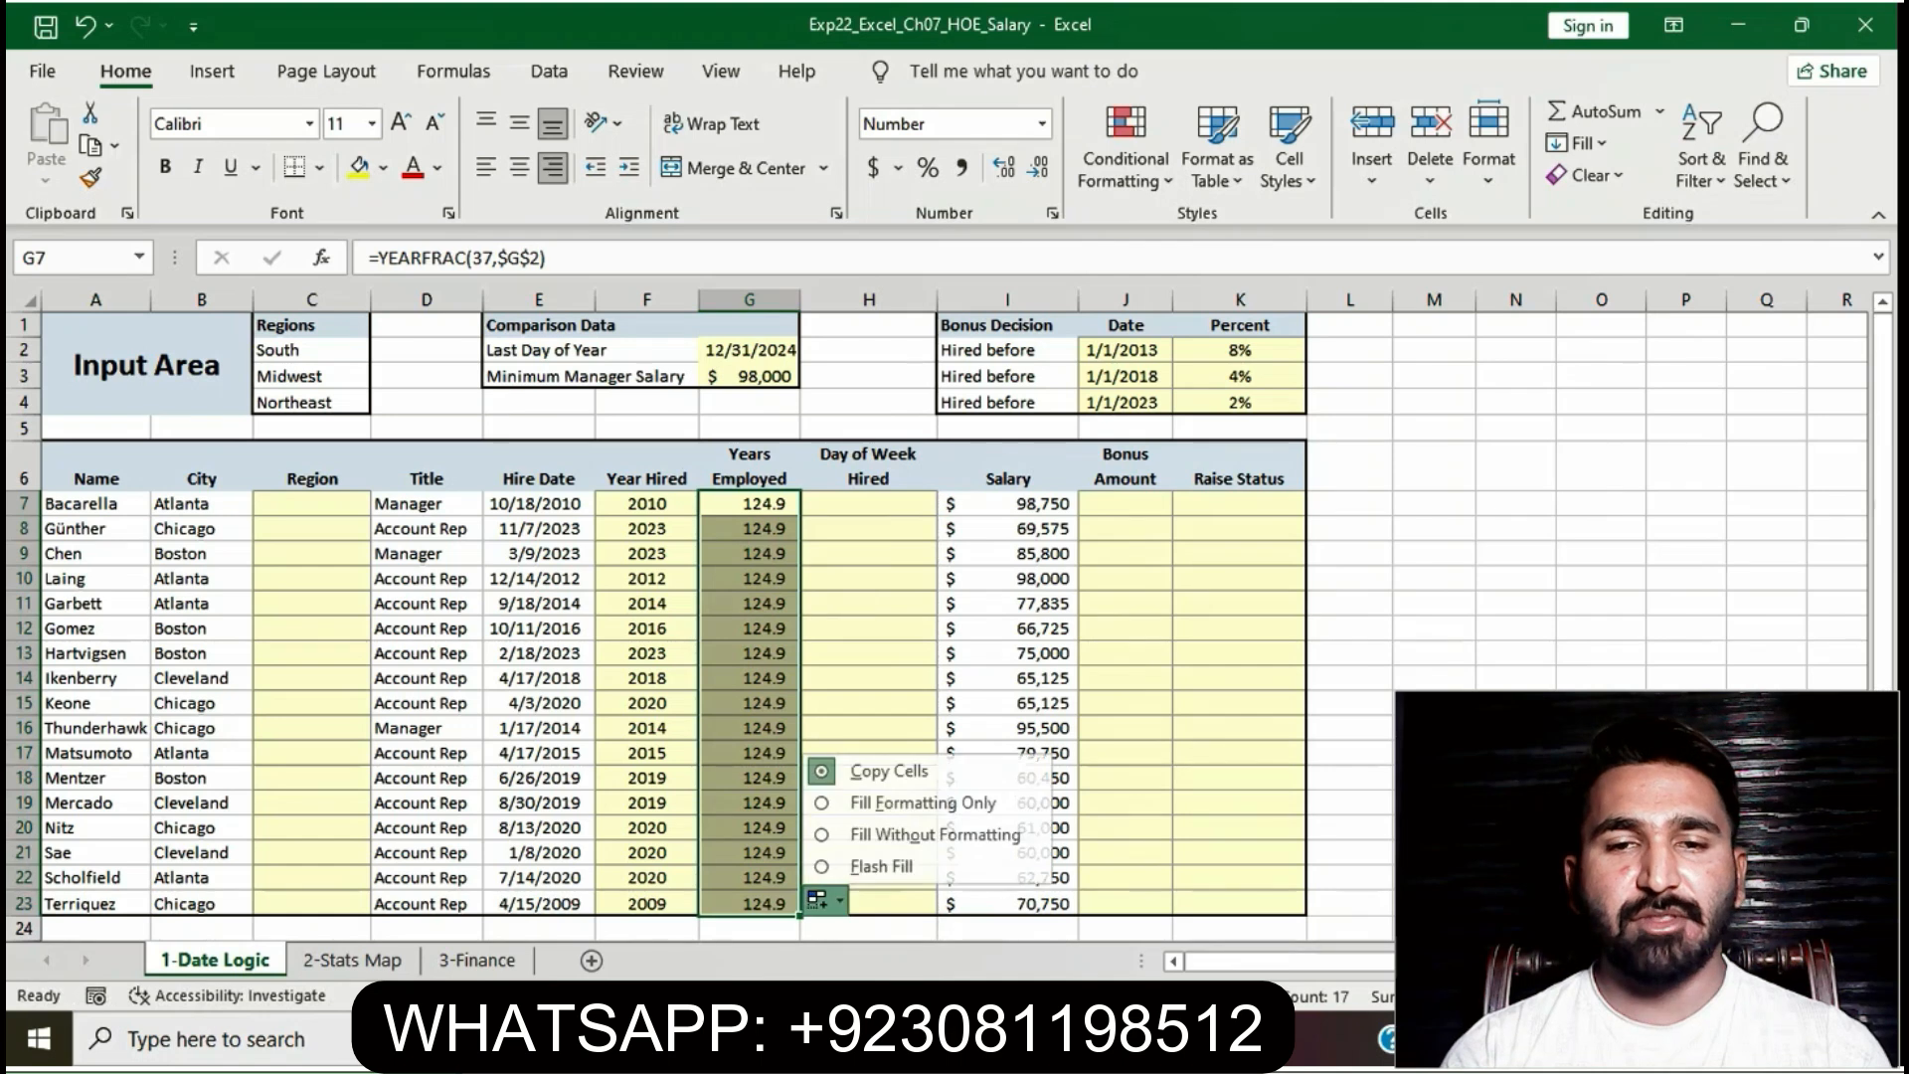
click(930, 834)
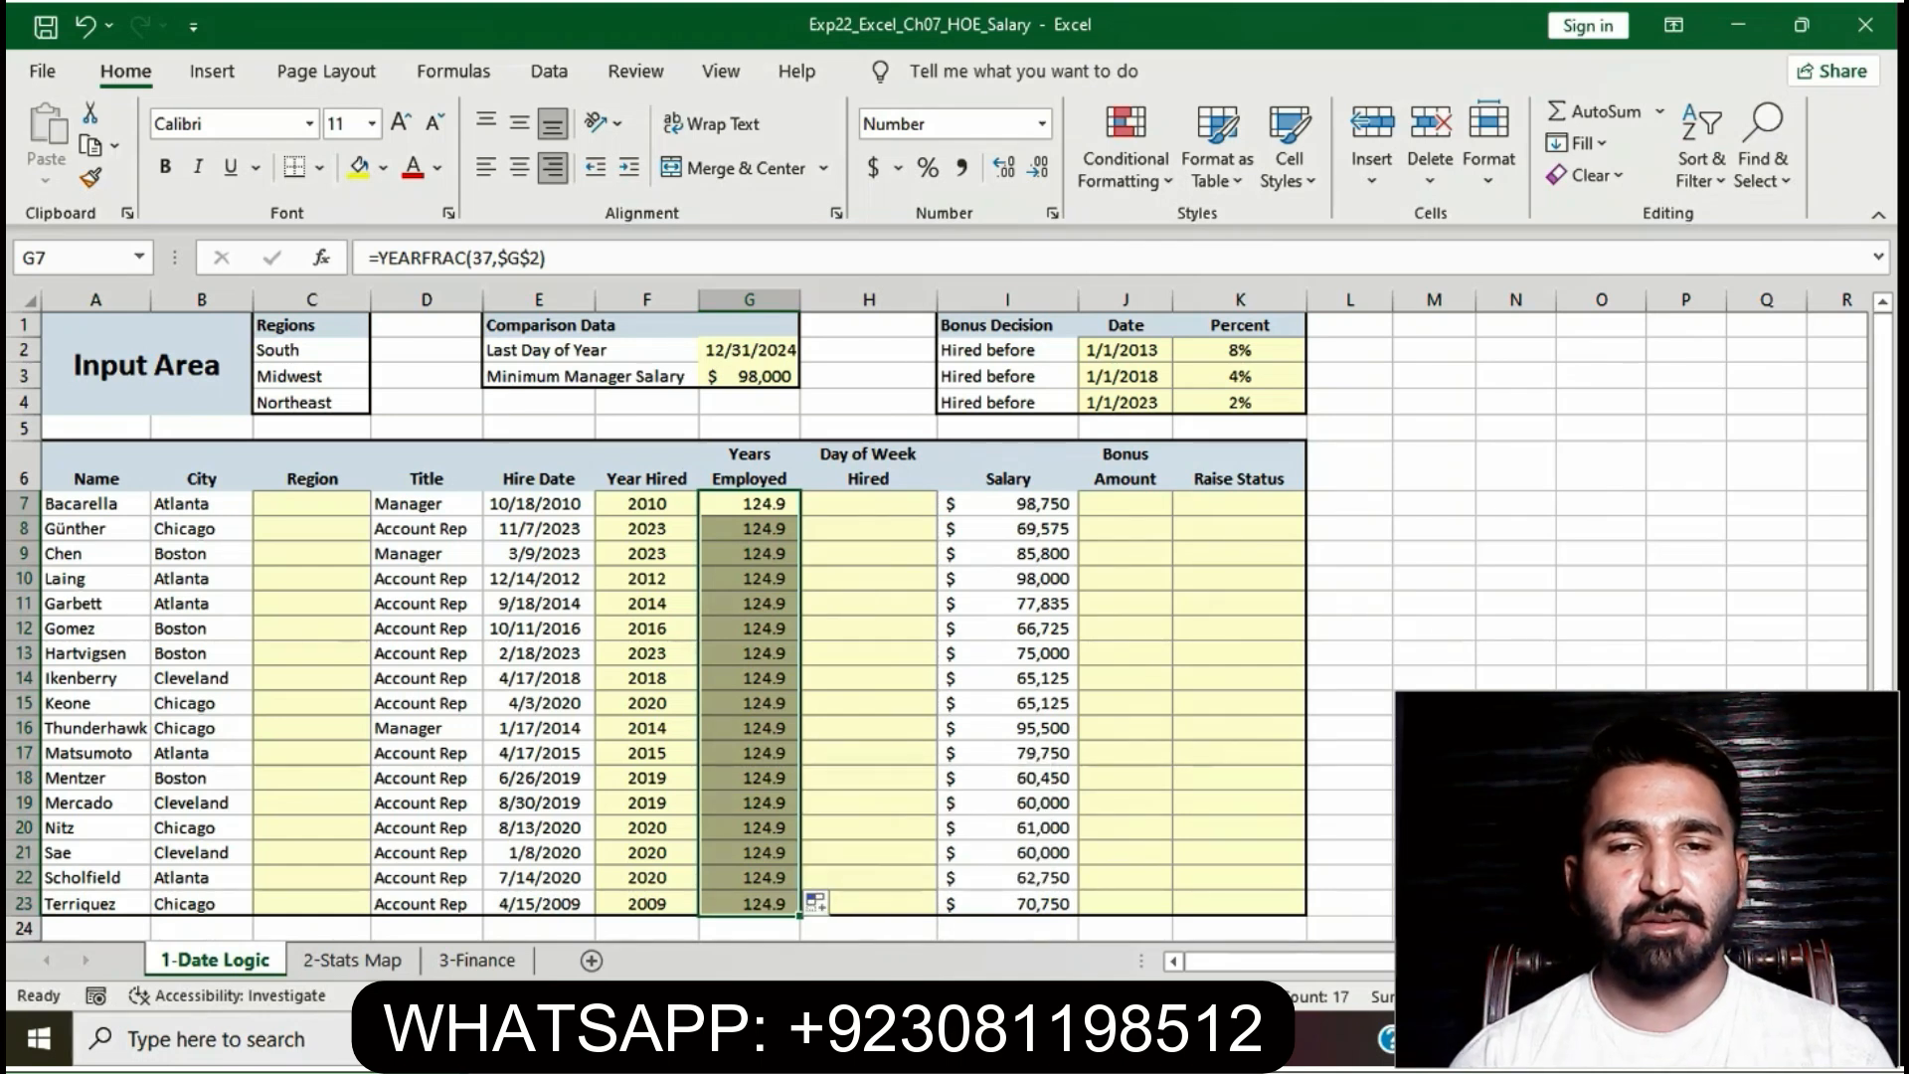
click(868, 828)
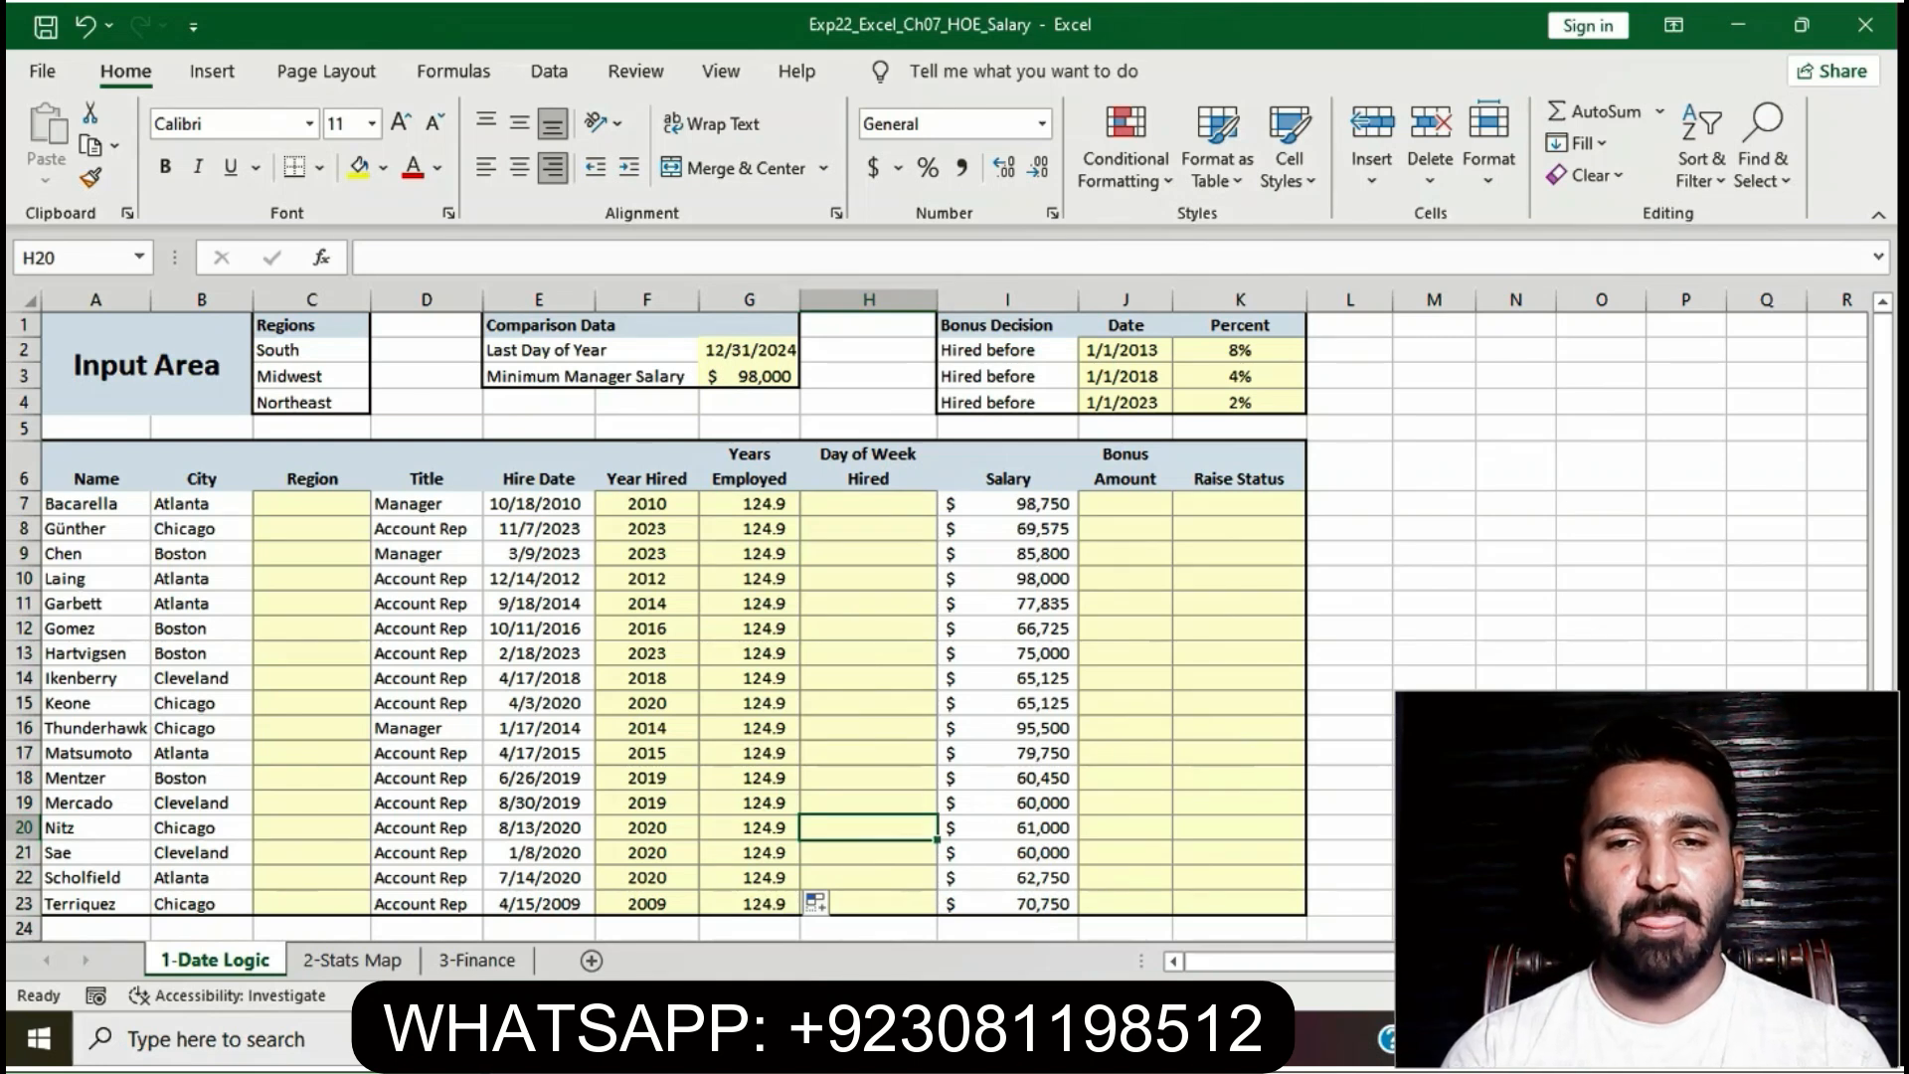
- Remove the yellow highlight from step 3's instruction text in Word
key(alt+Tab)
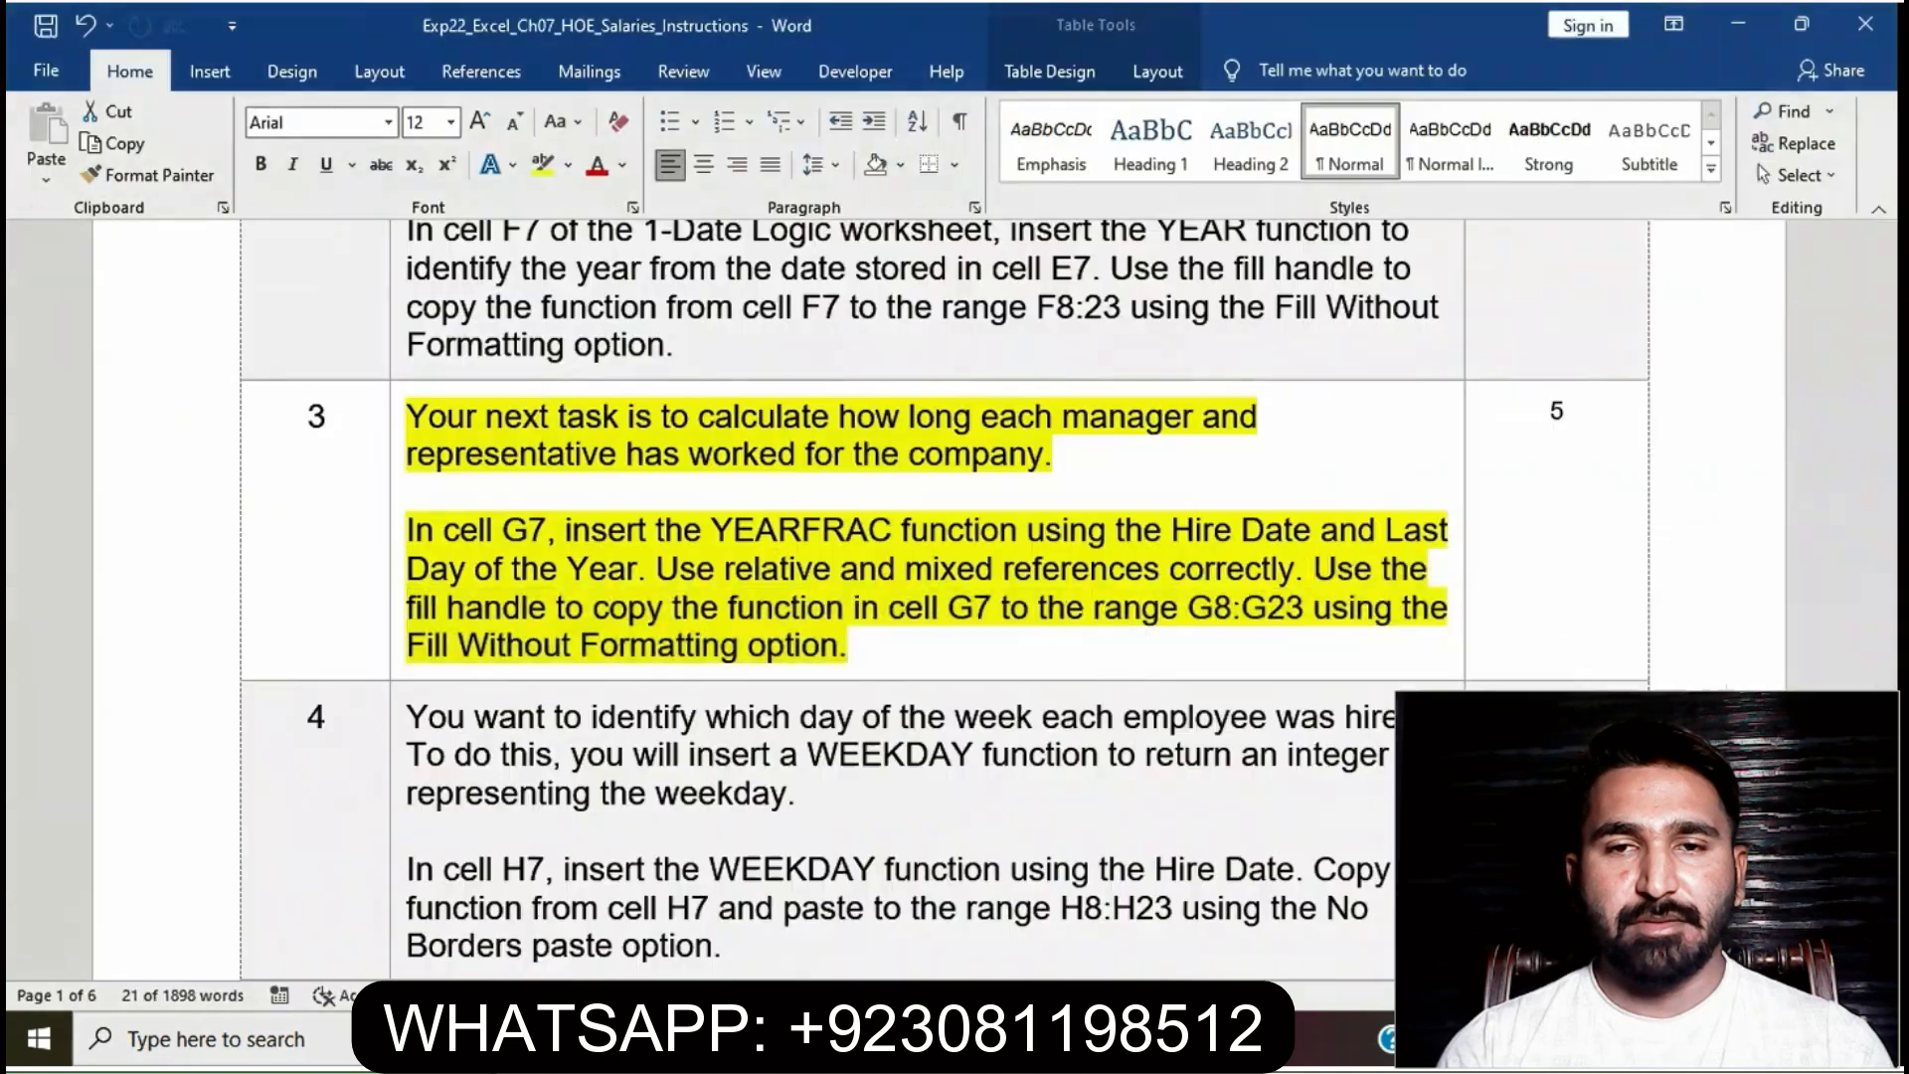
click(821, 646)
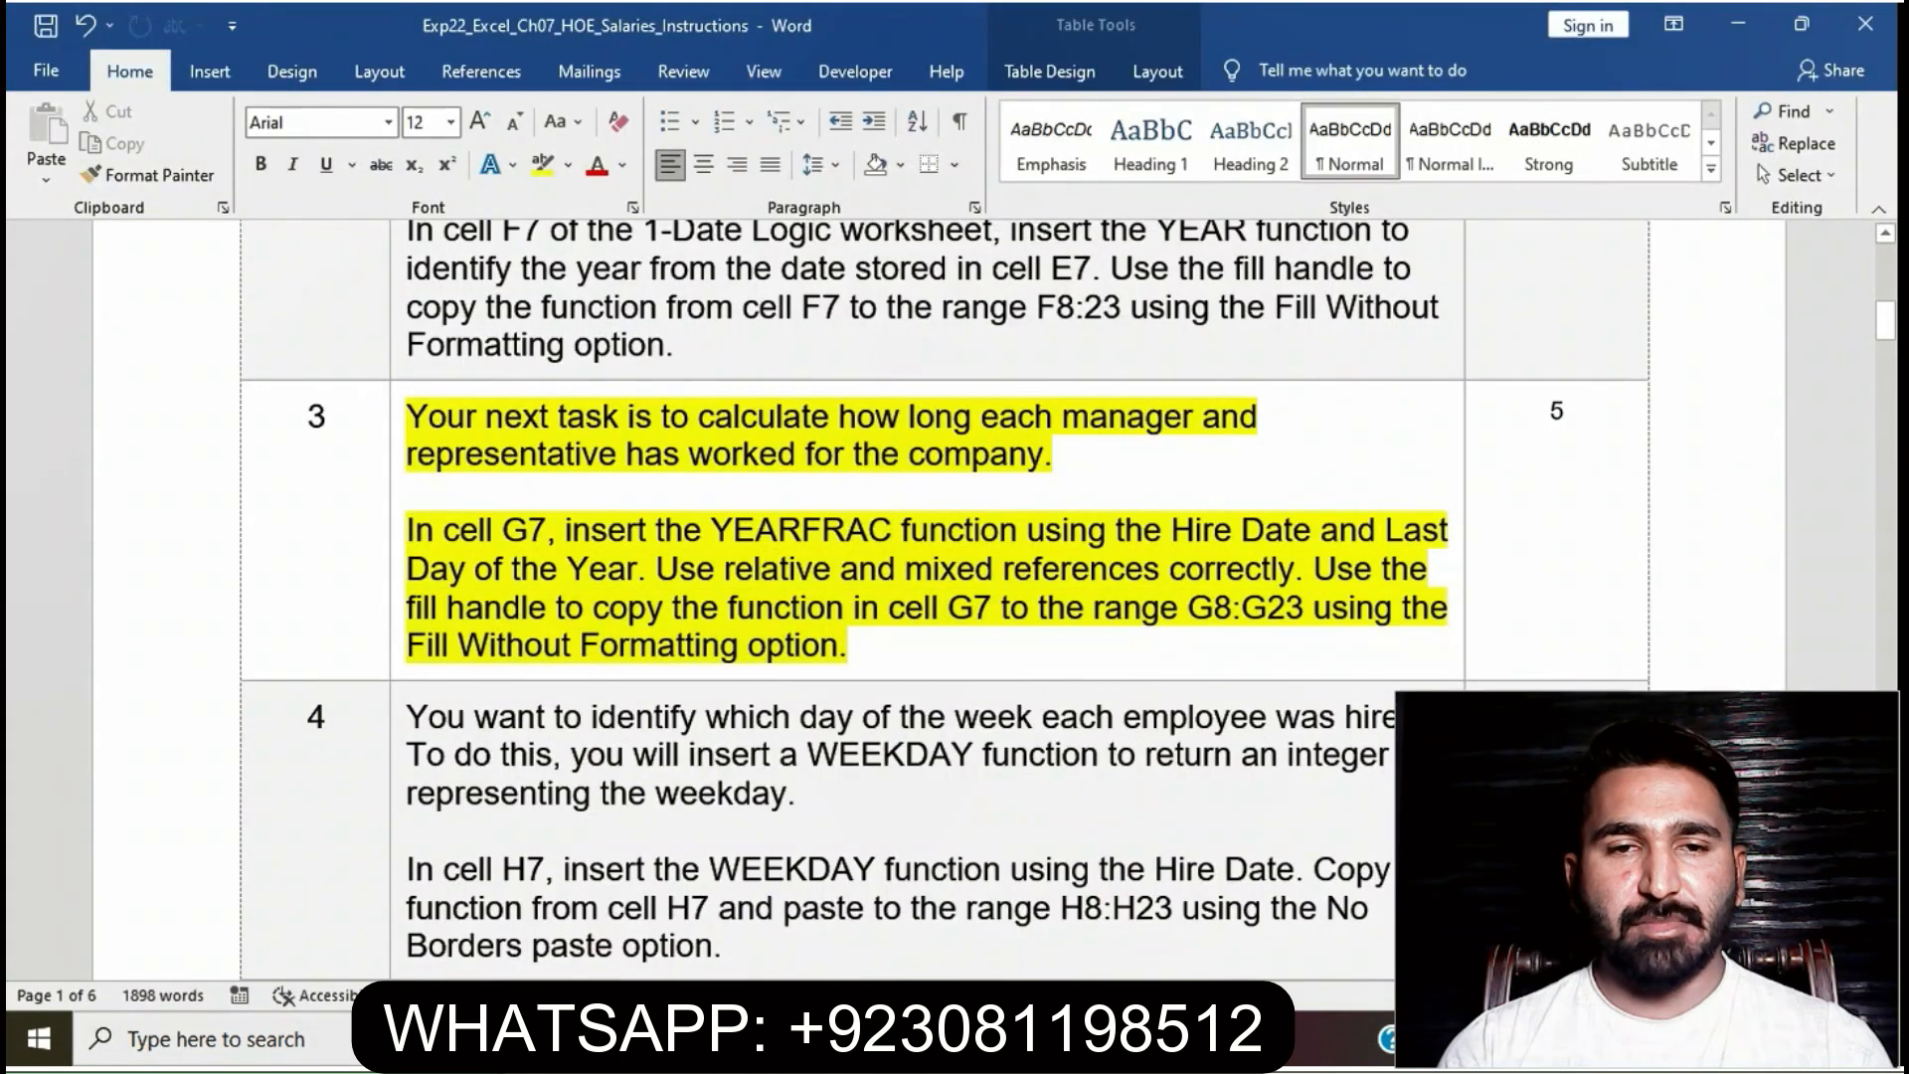
triple_click(821, 647)
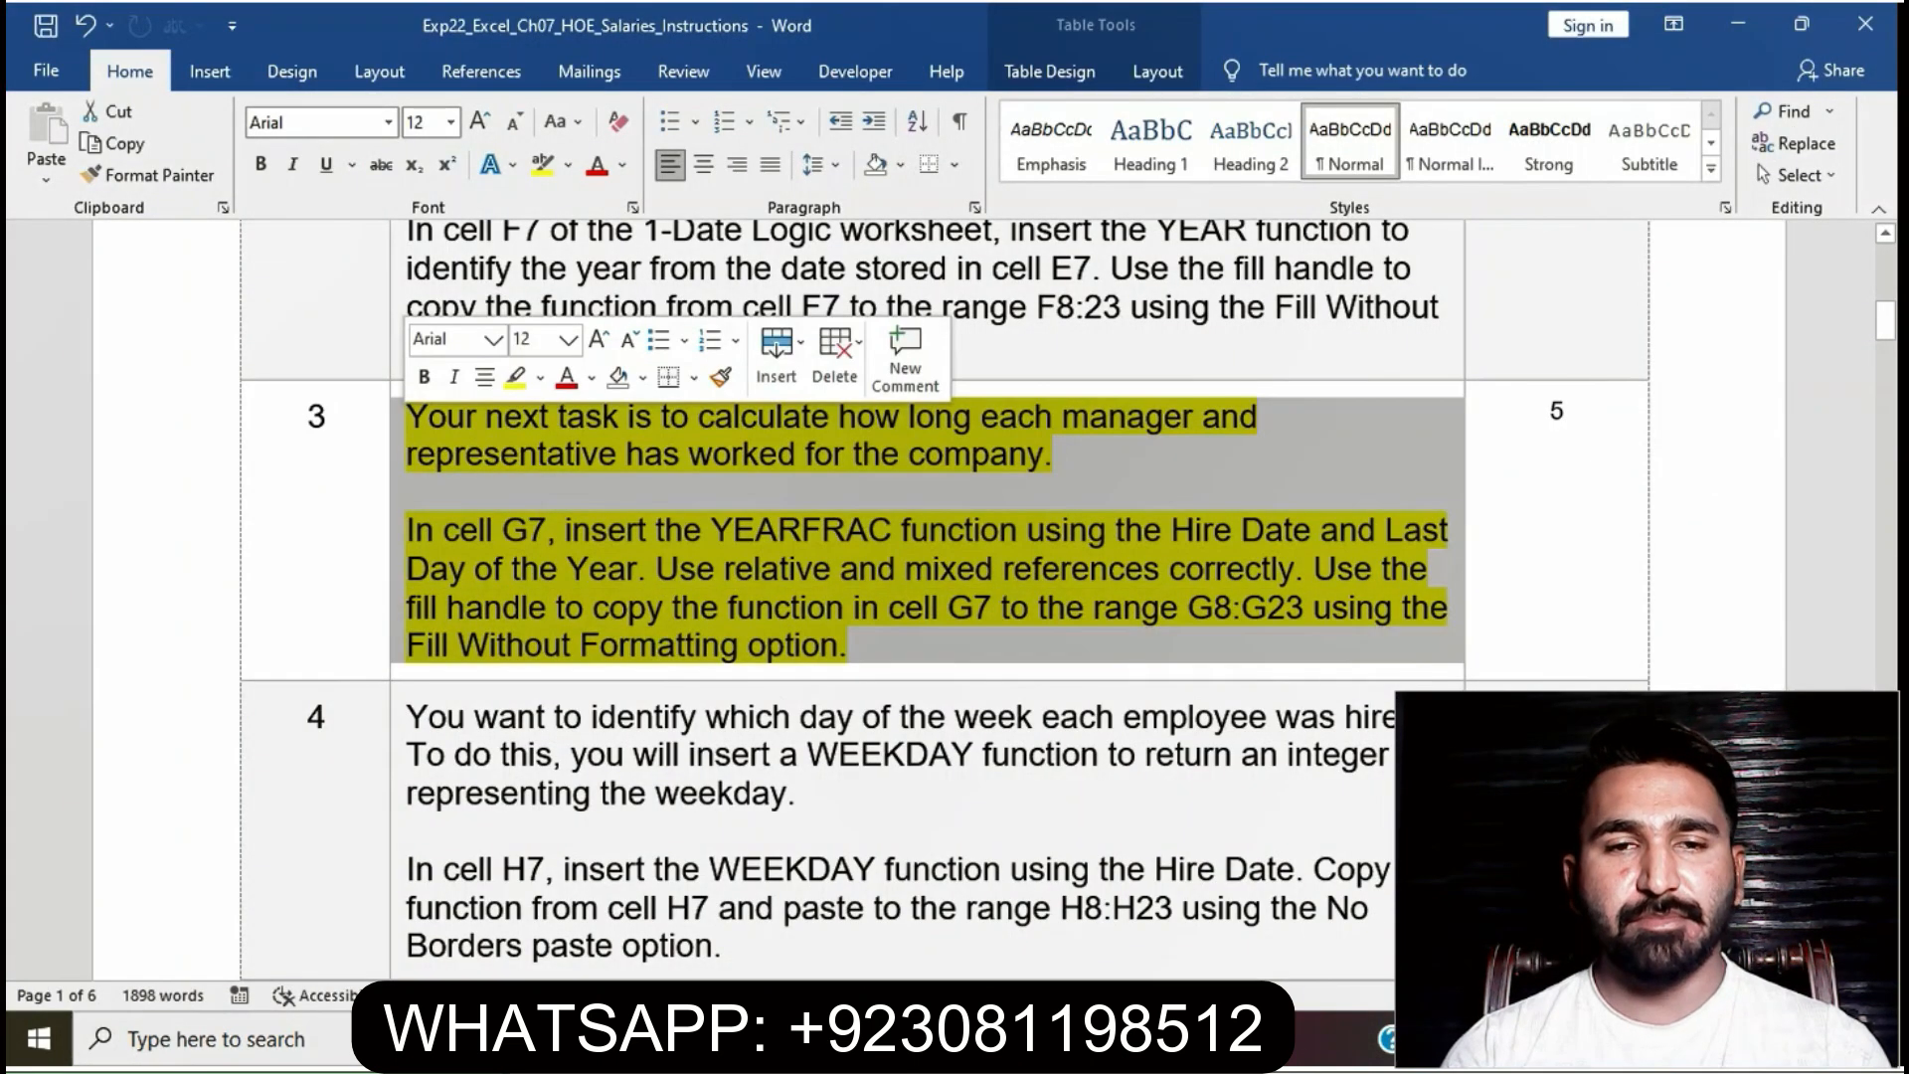
click(516, 378)
click(848, 646)
click(607, 570)
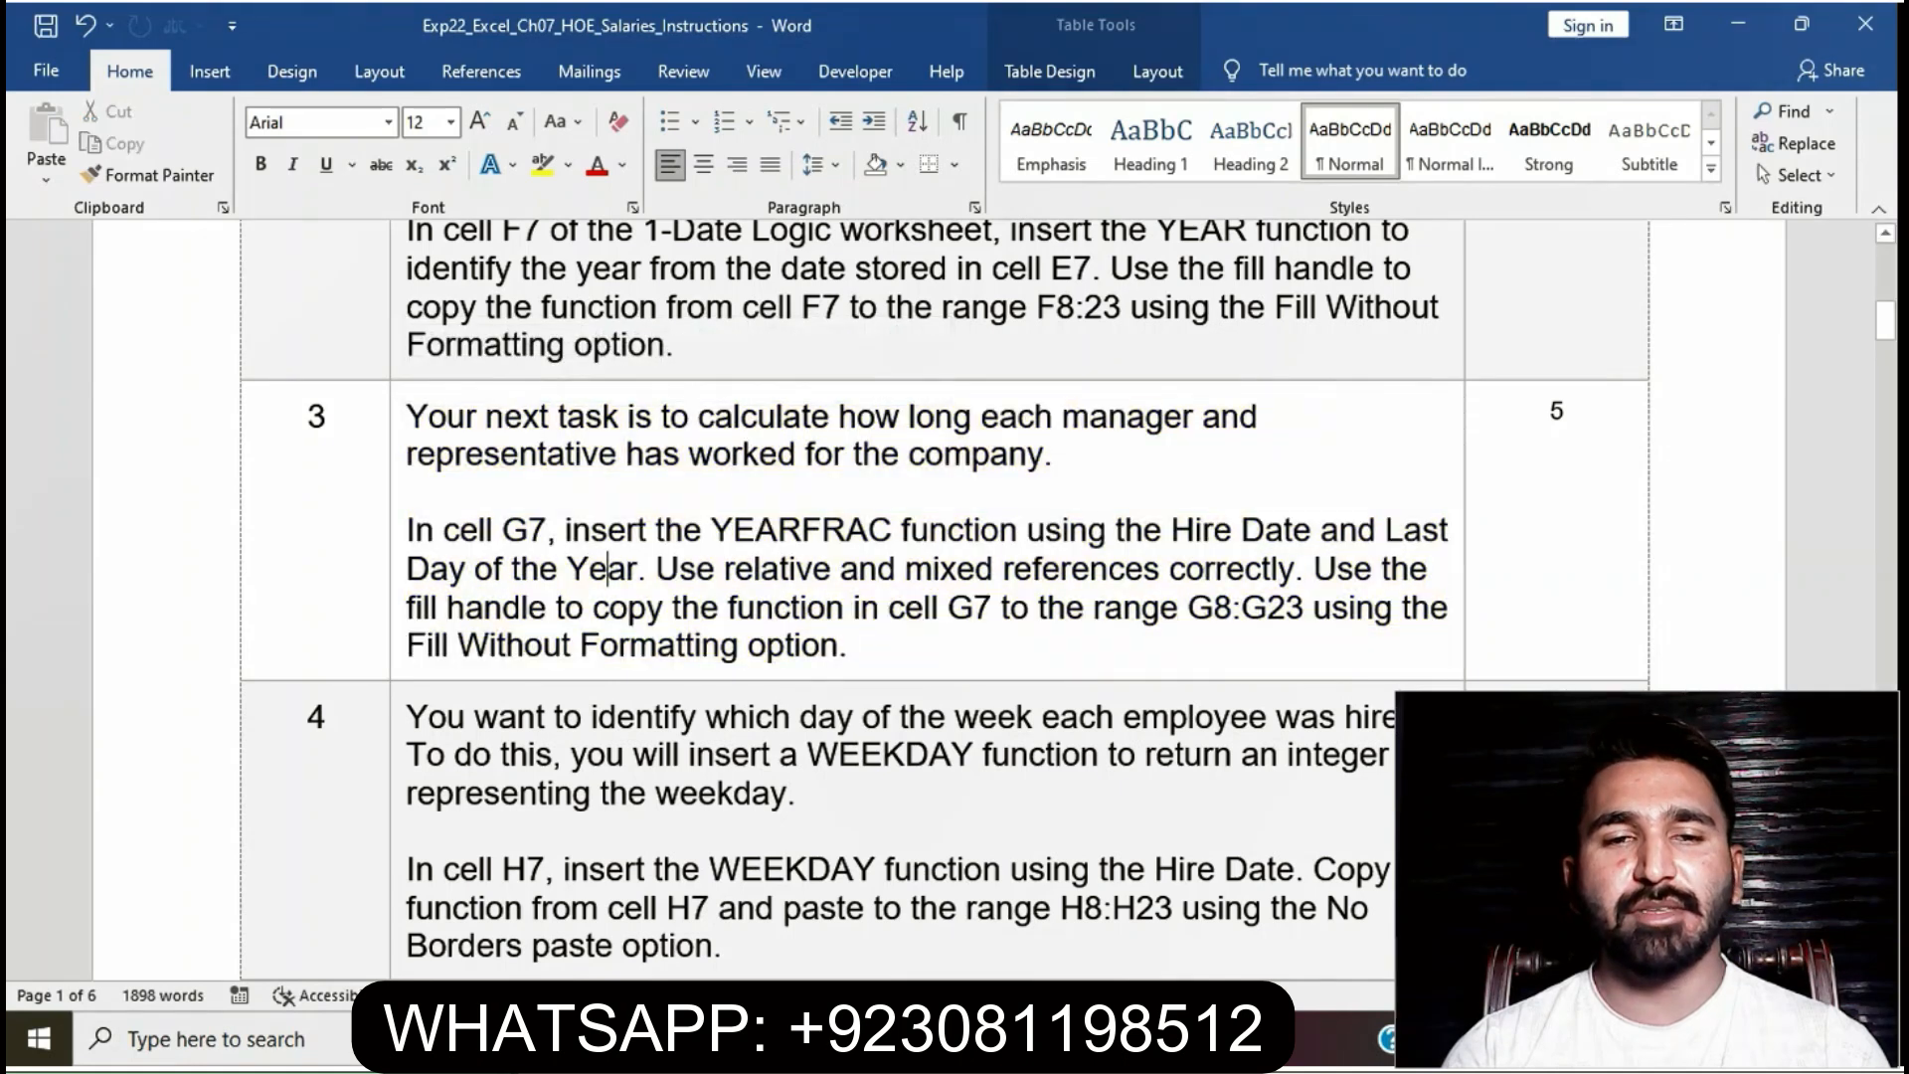
- Highlight step 4's instruction text in yellow
scroll(944, 597, down, 3)
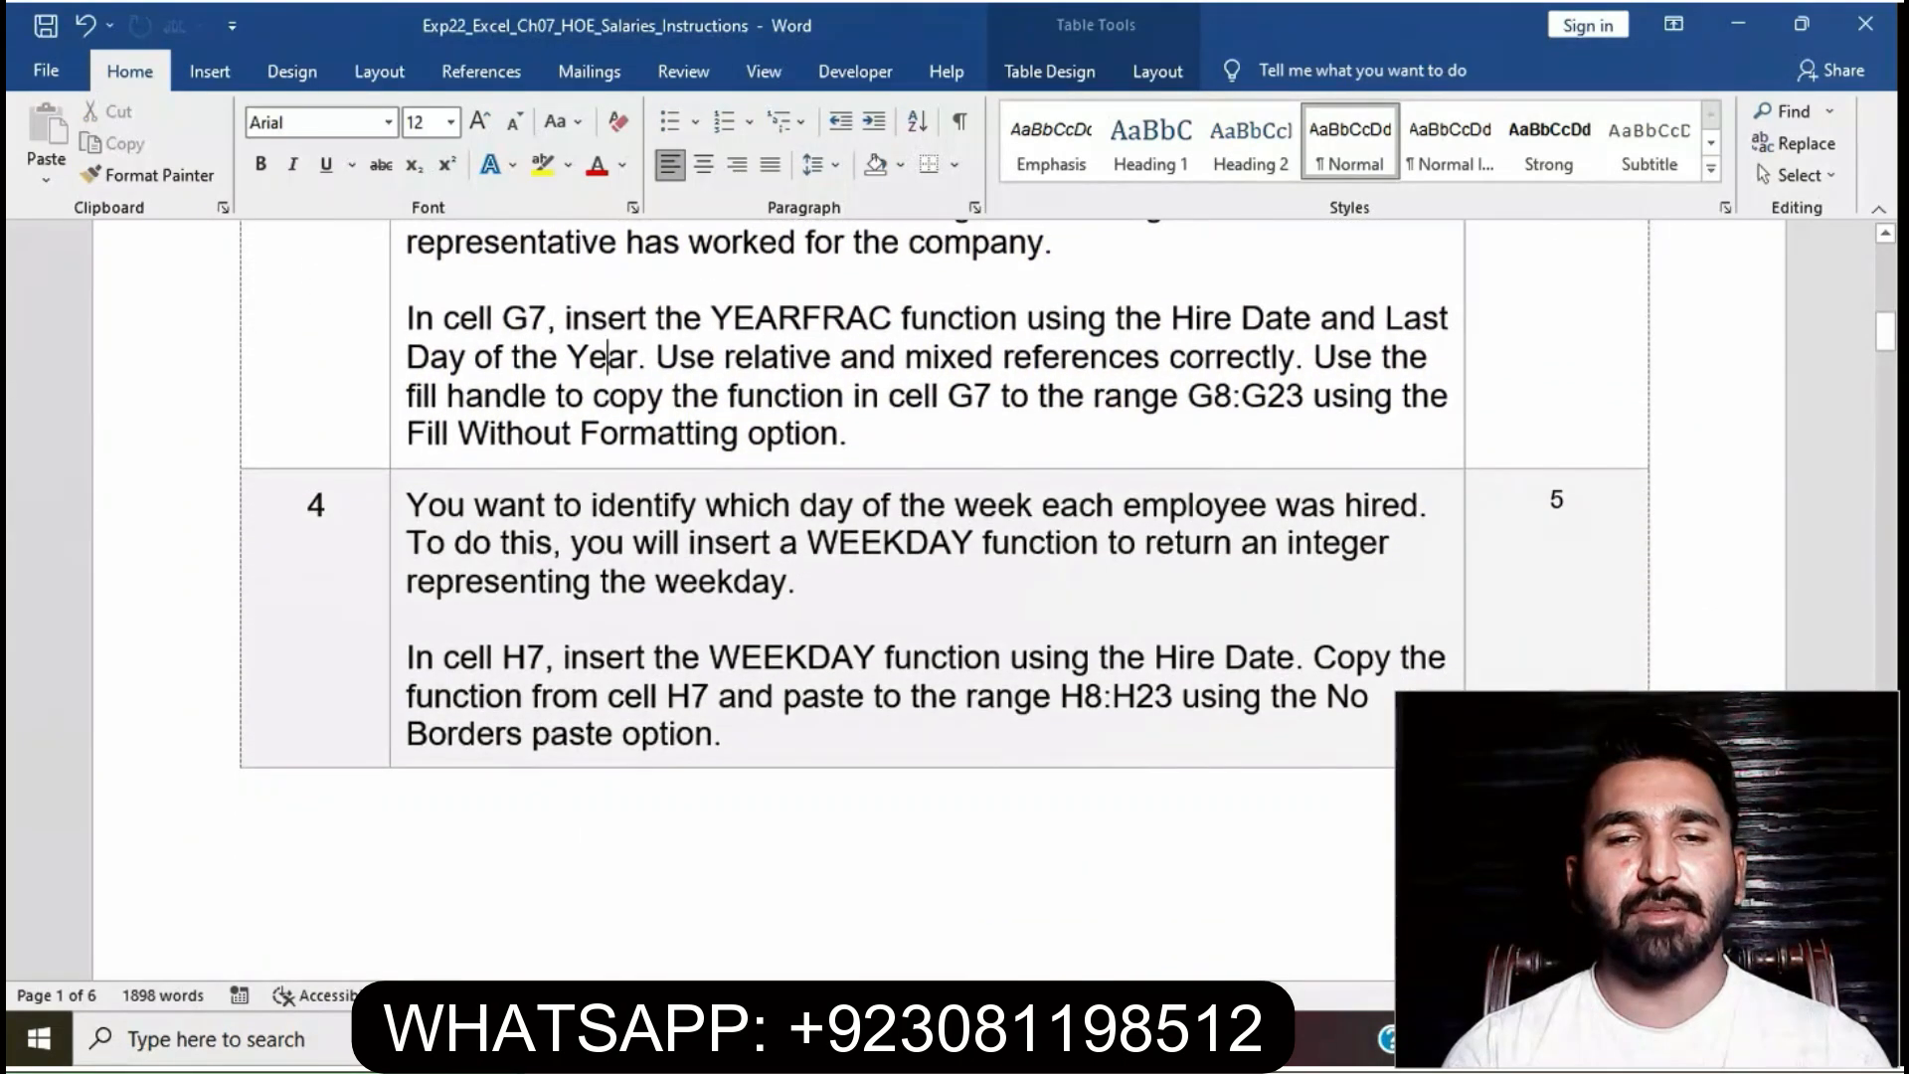
click(398, 507)
click(502, 450)
- Mark step 4's sentence about inserting WEEKDAY in H7, then return to the Excel workbook
click(731, 734)
click(554, 582)
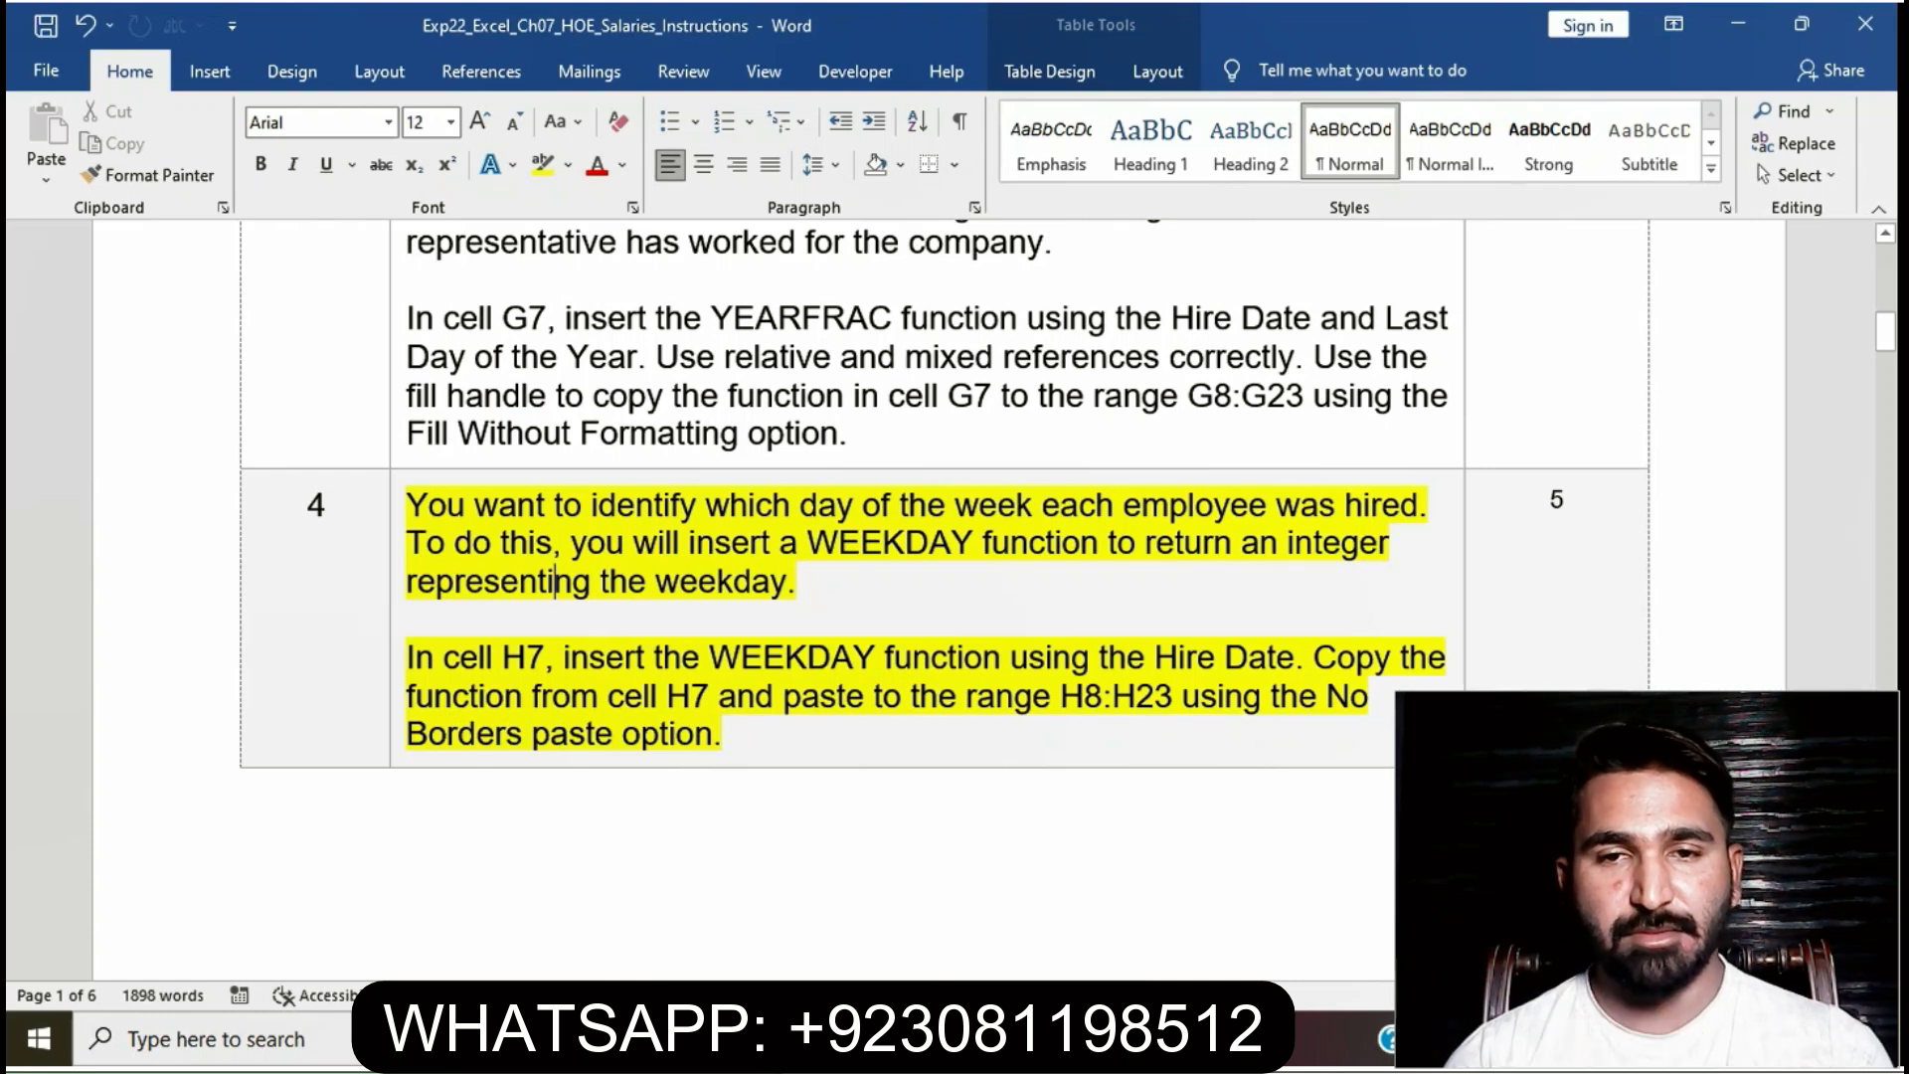
drag(408, 657, 1310, 657)
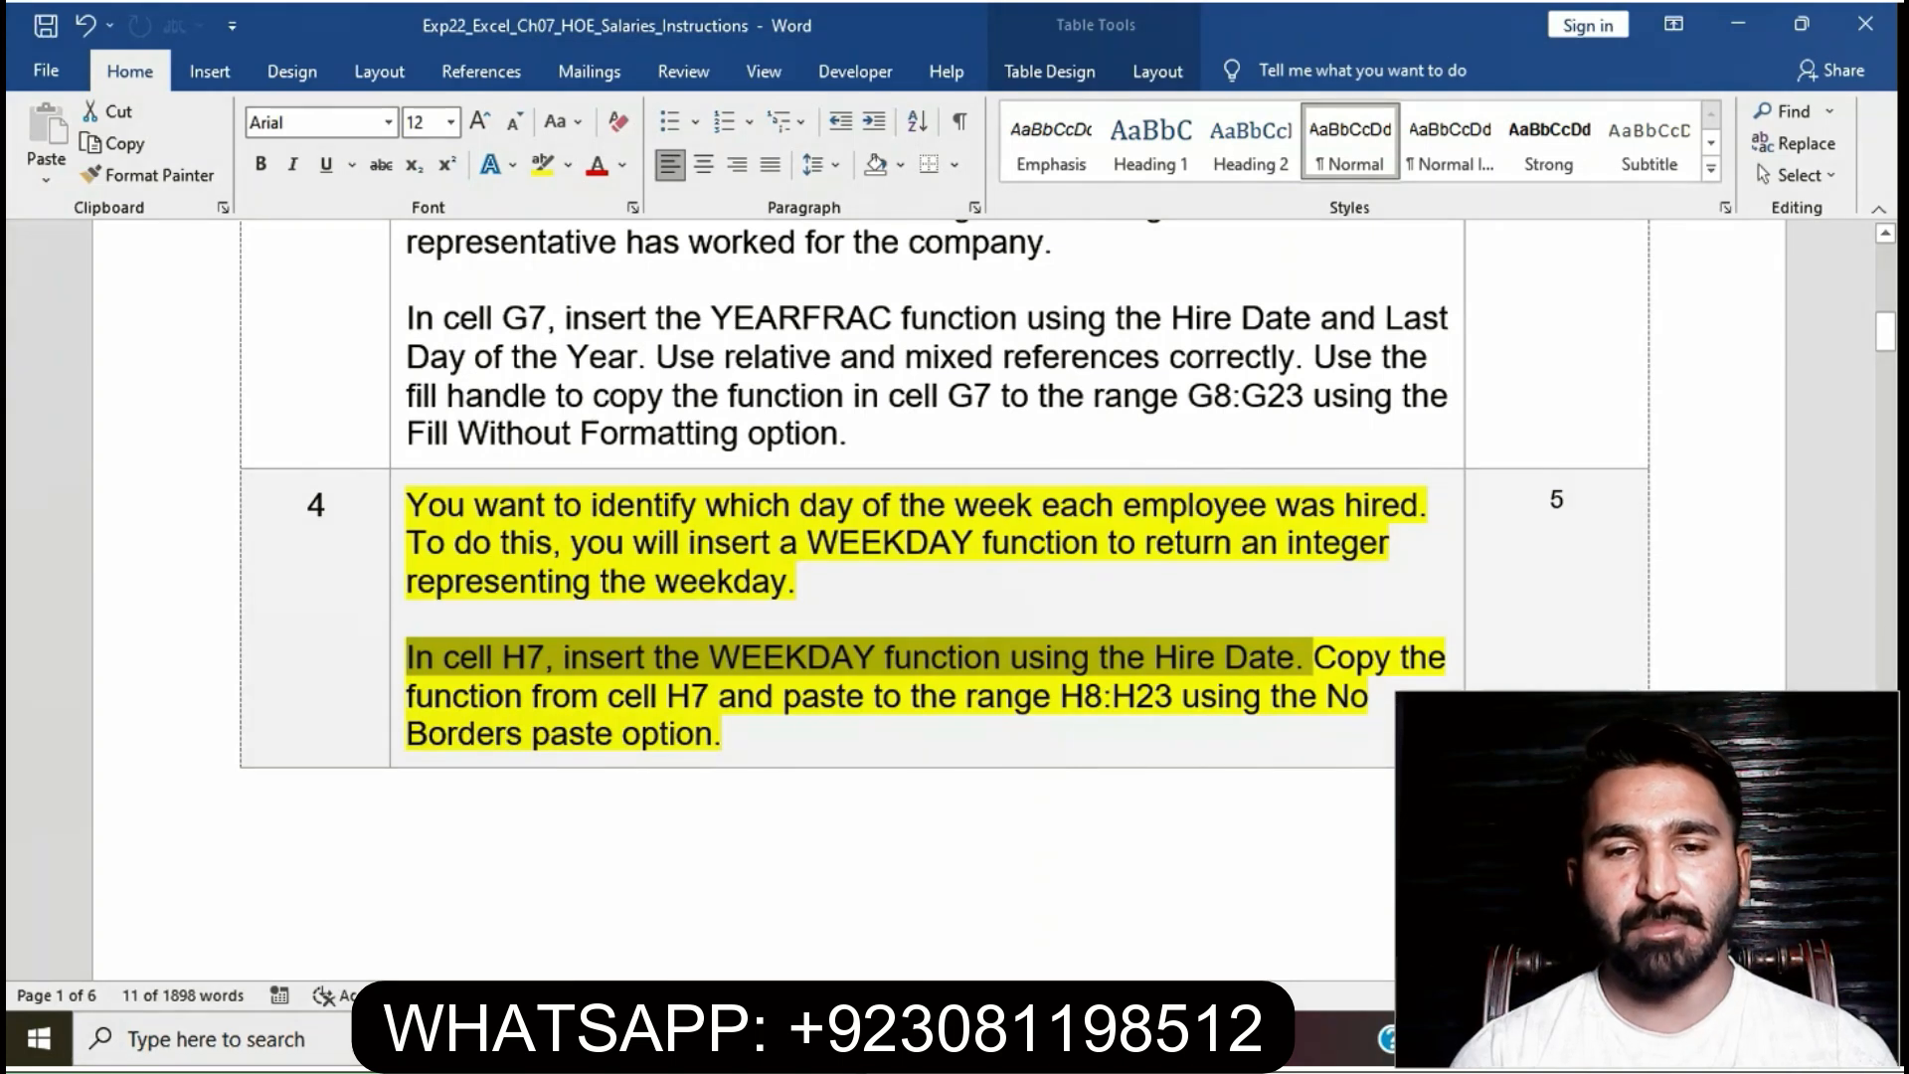
key(alt+Tab)
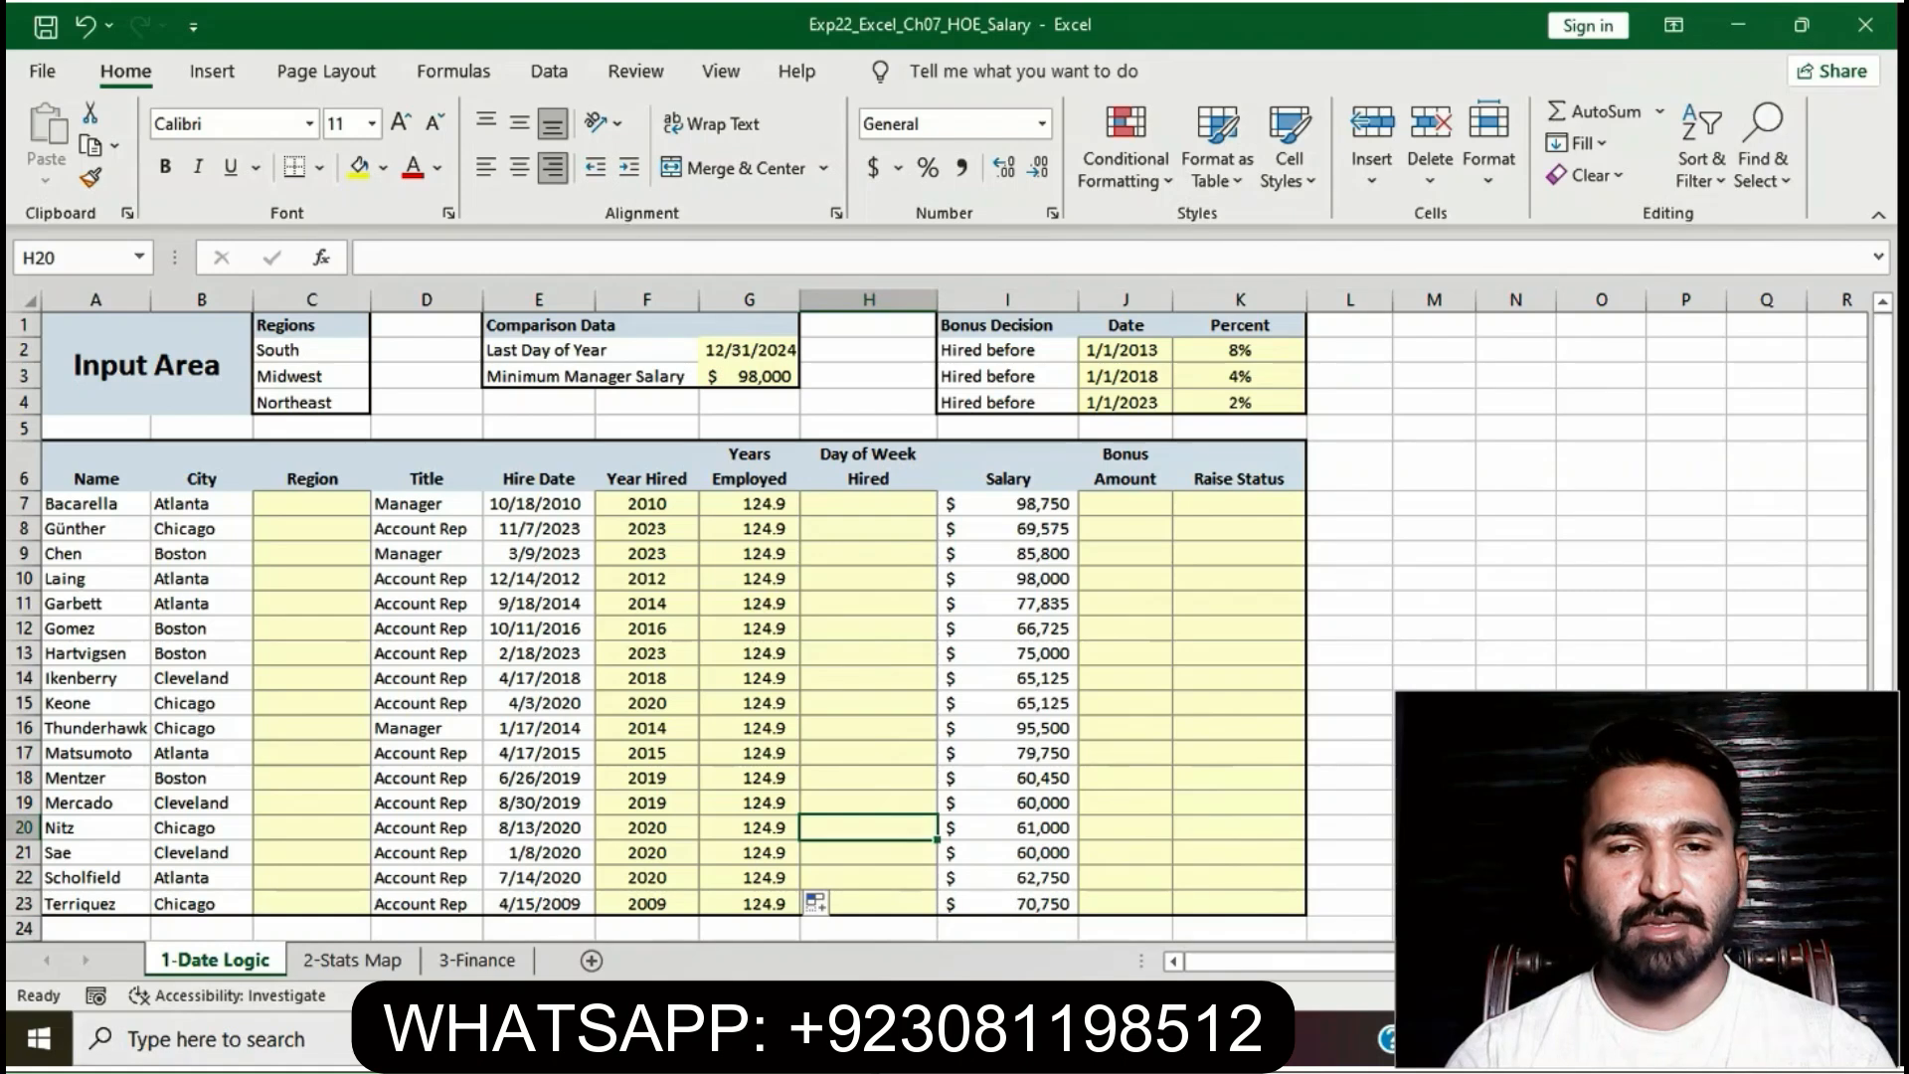
- Enter =WEEKDAY(E7) in H7, correcting the E70 typo, so it returns 2
key(F2)
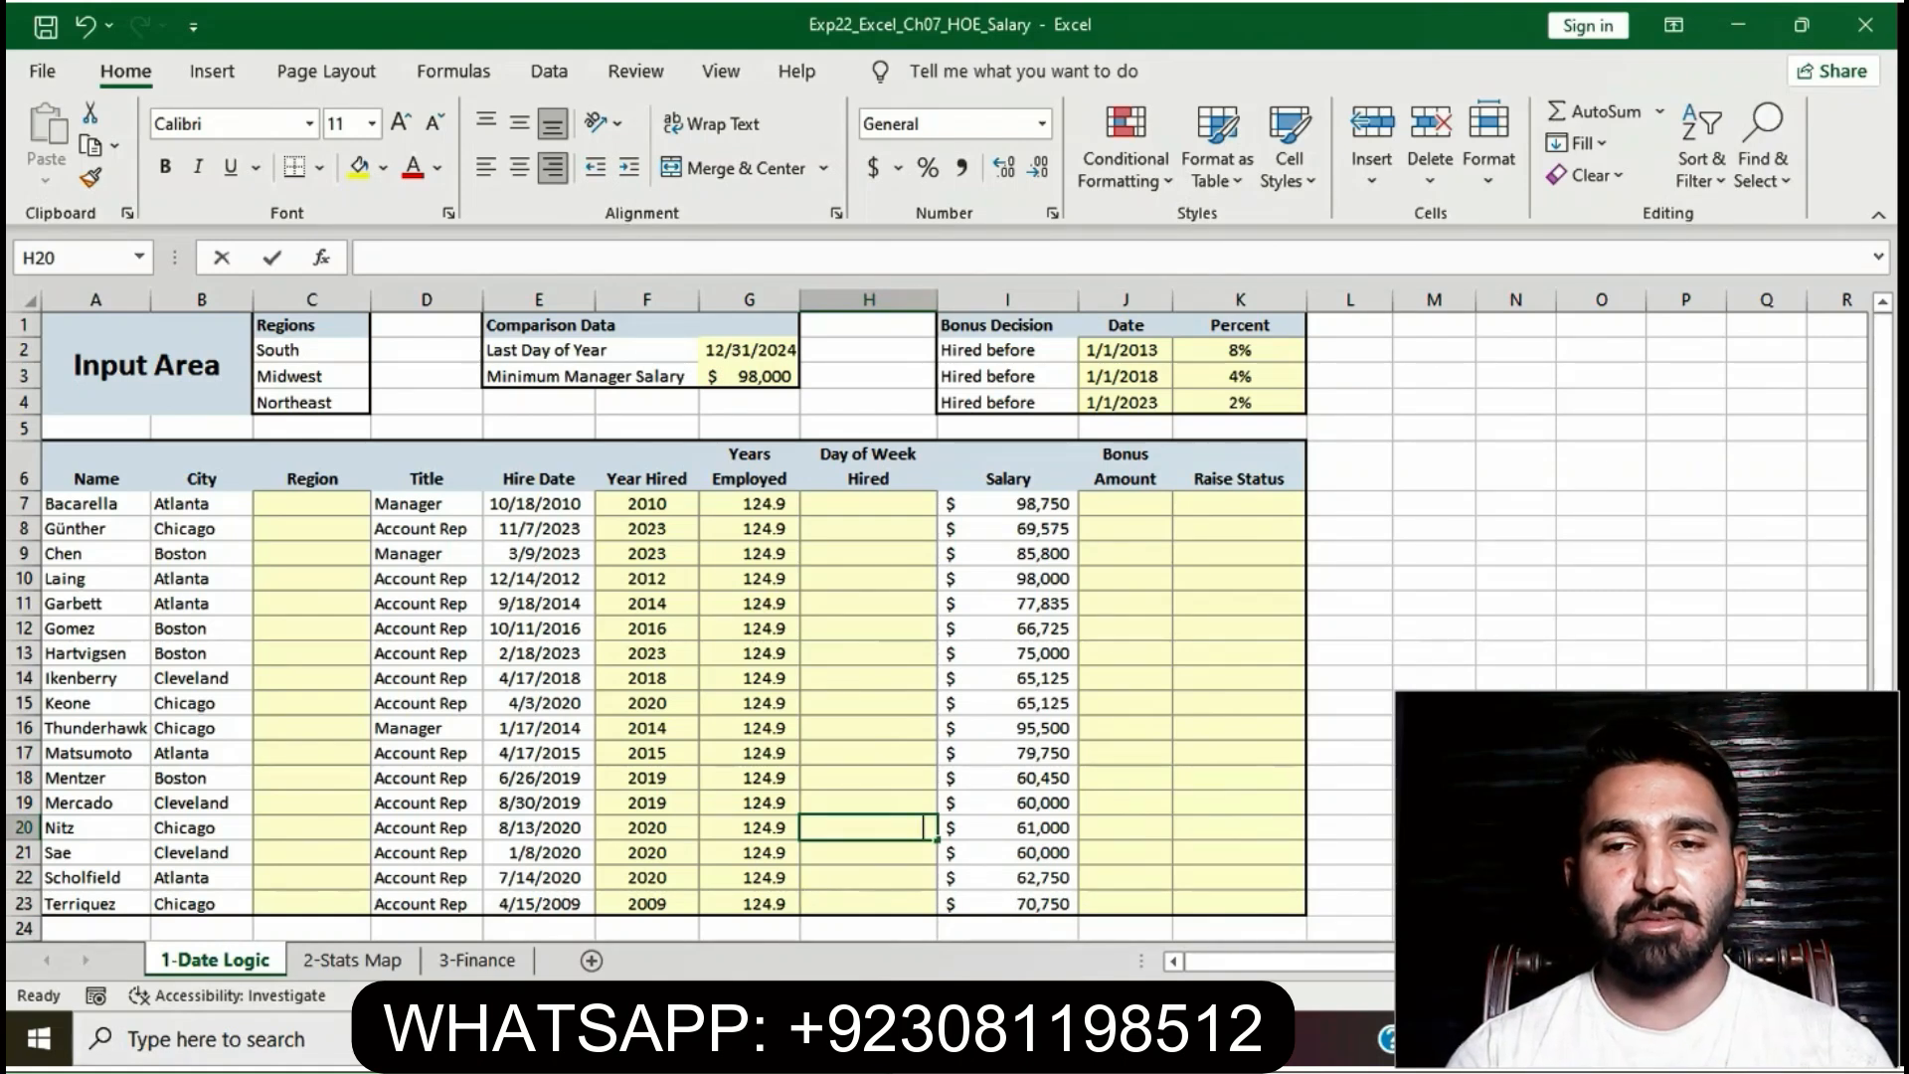
text(=)
key(Escape)
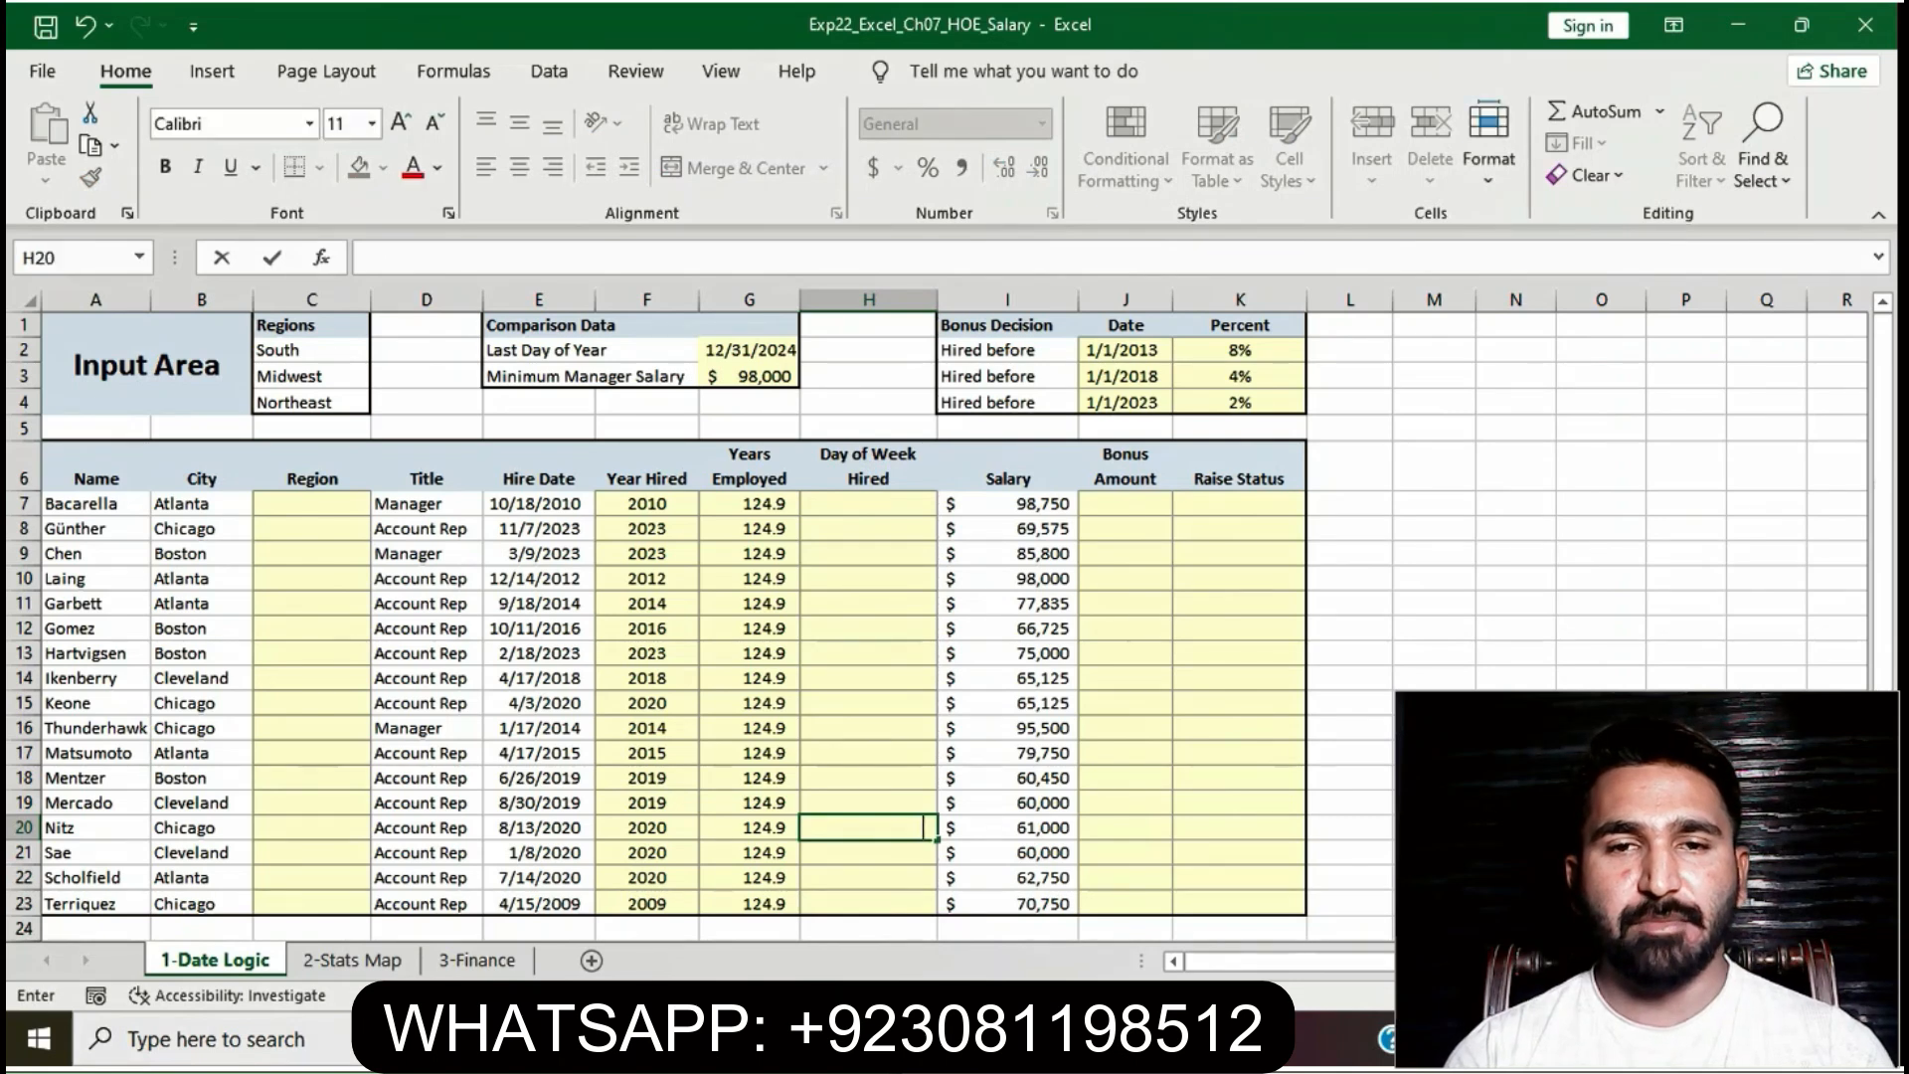
key(Up)
key(Up)
key(Up)
key(Up)
key(Up)
key(Up)
key(Up)
key(Up)
key(Up)
key(Up)
key(Up)
key(Up)
key(Up)
text(=)
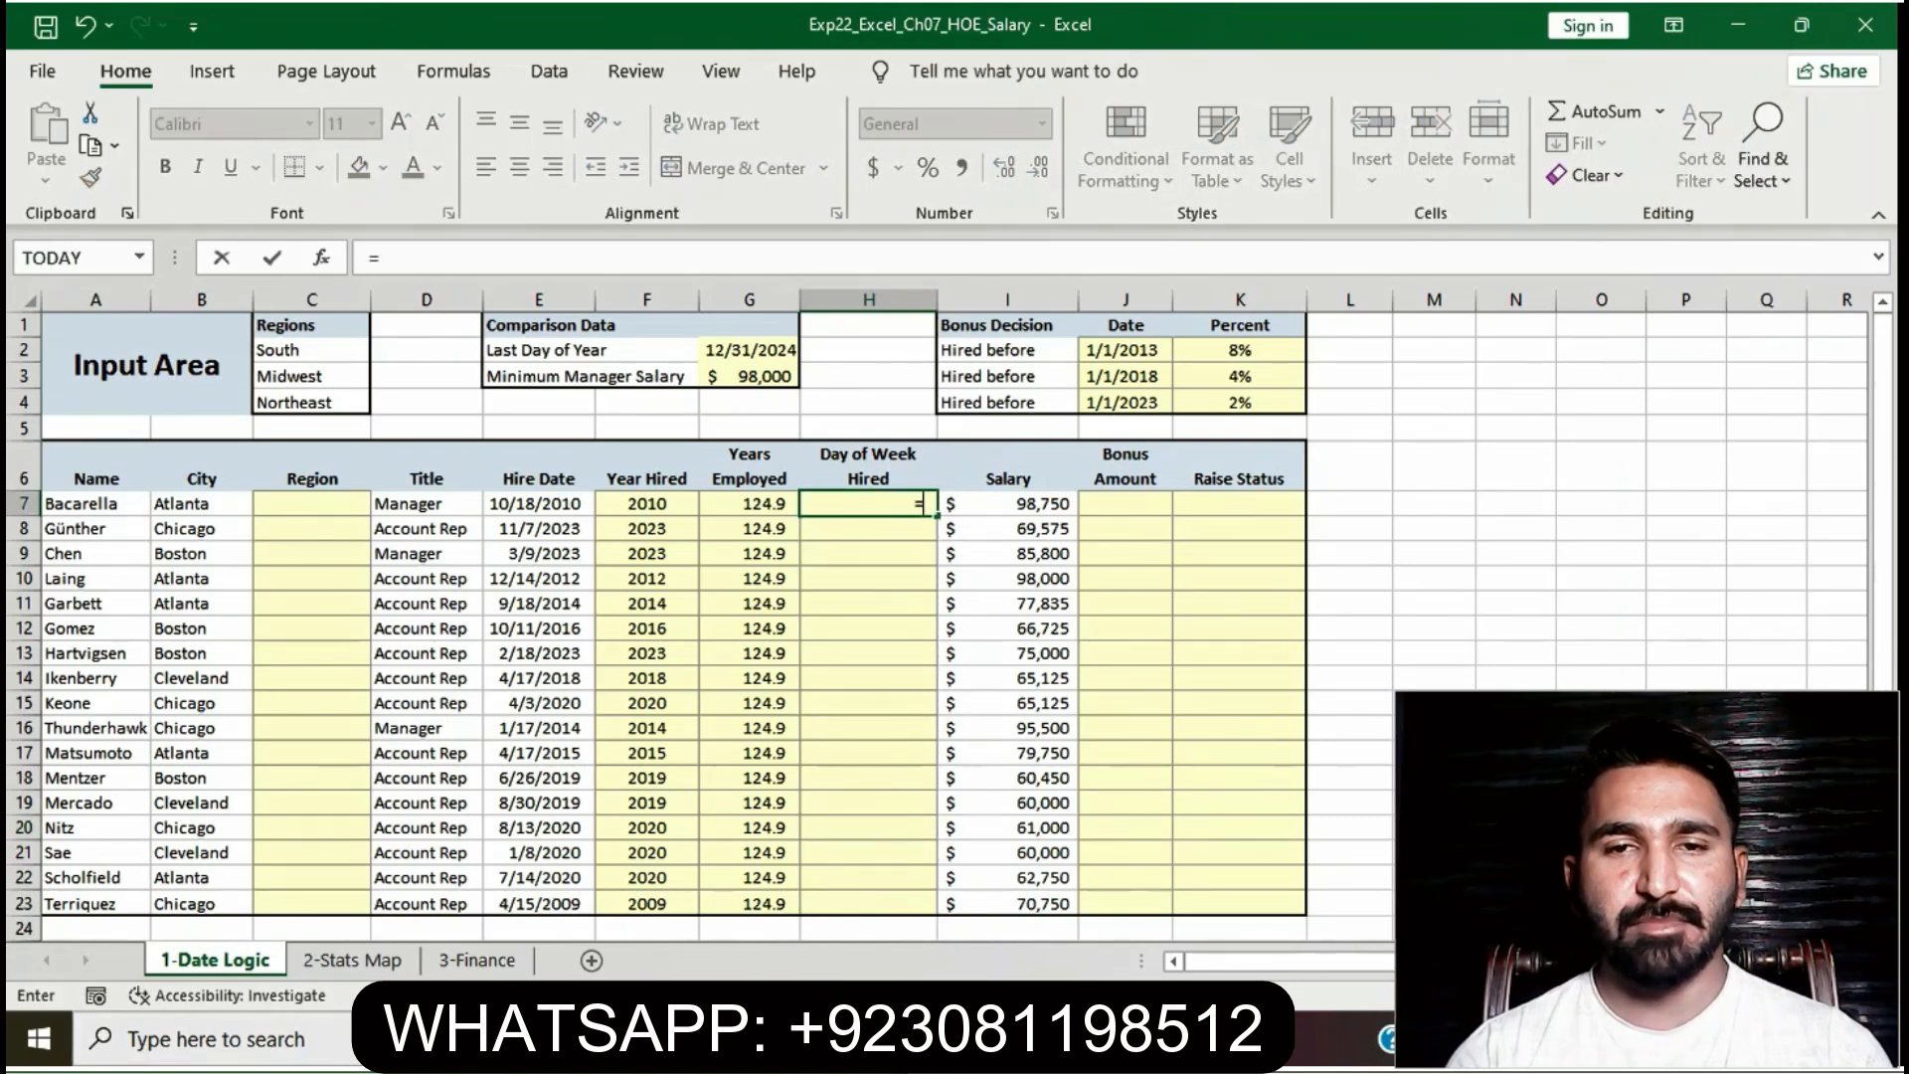
text(W)
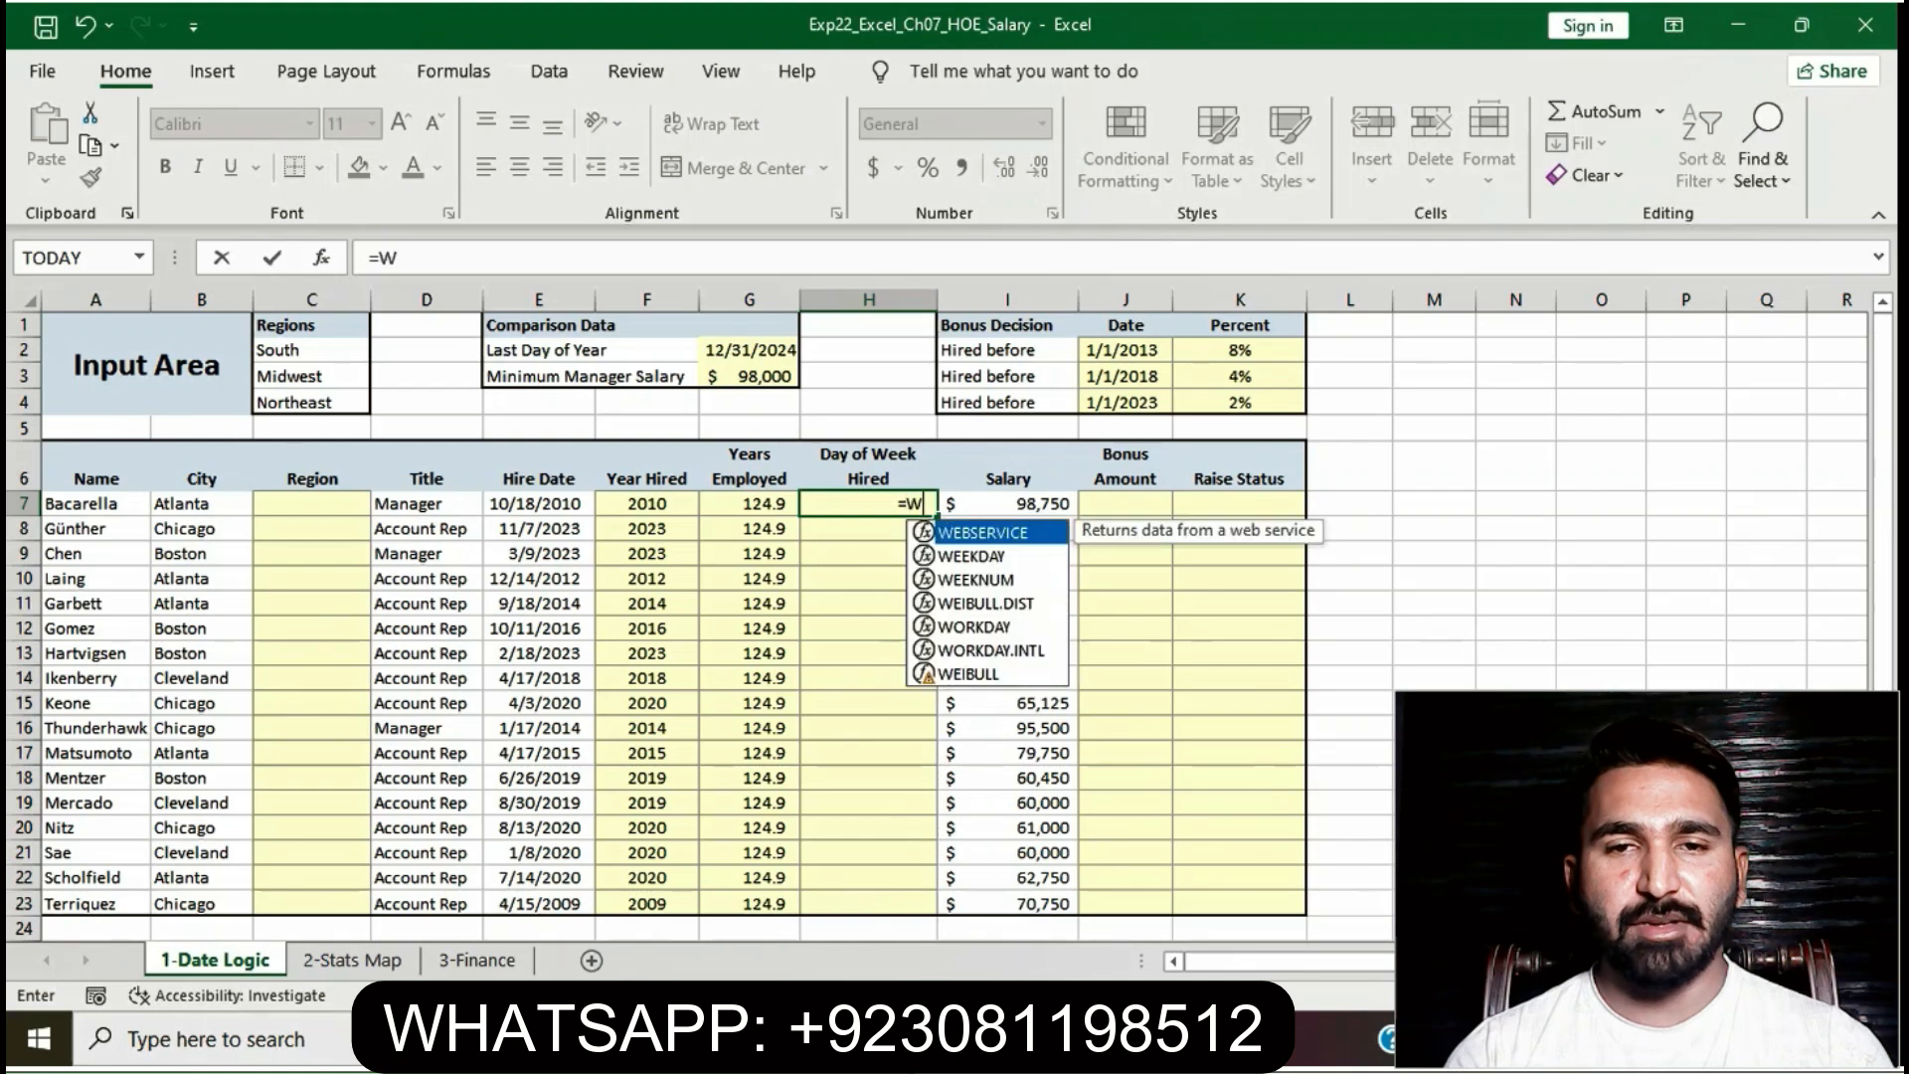
text(EE)
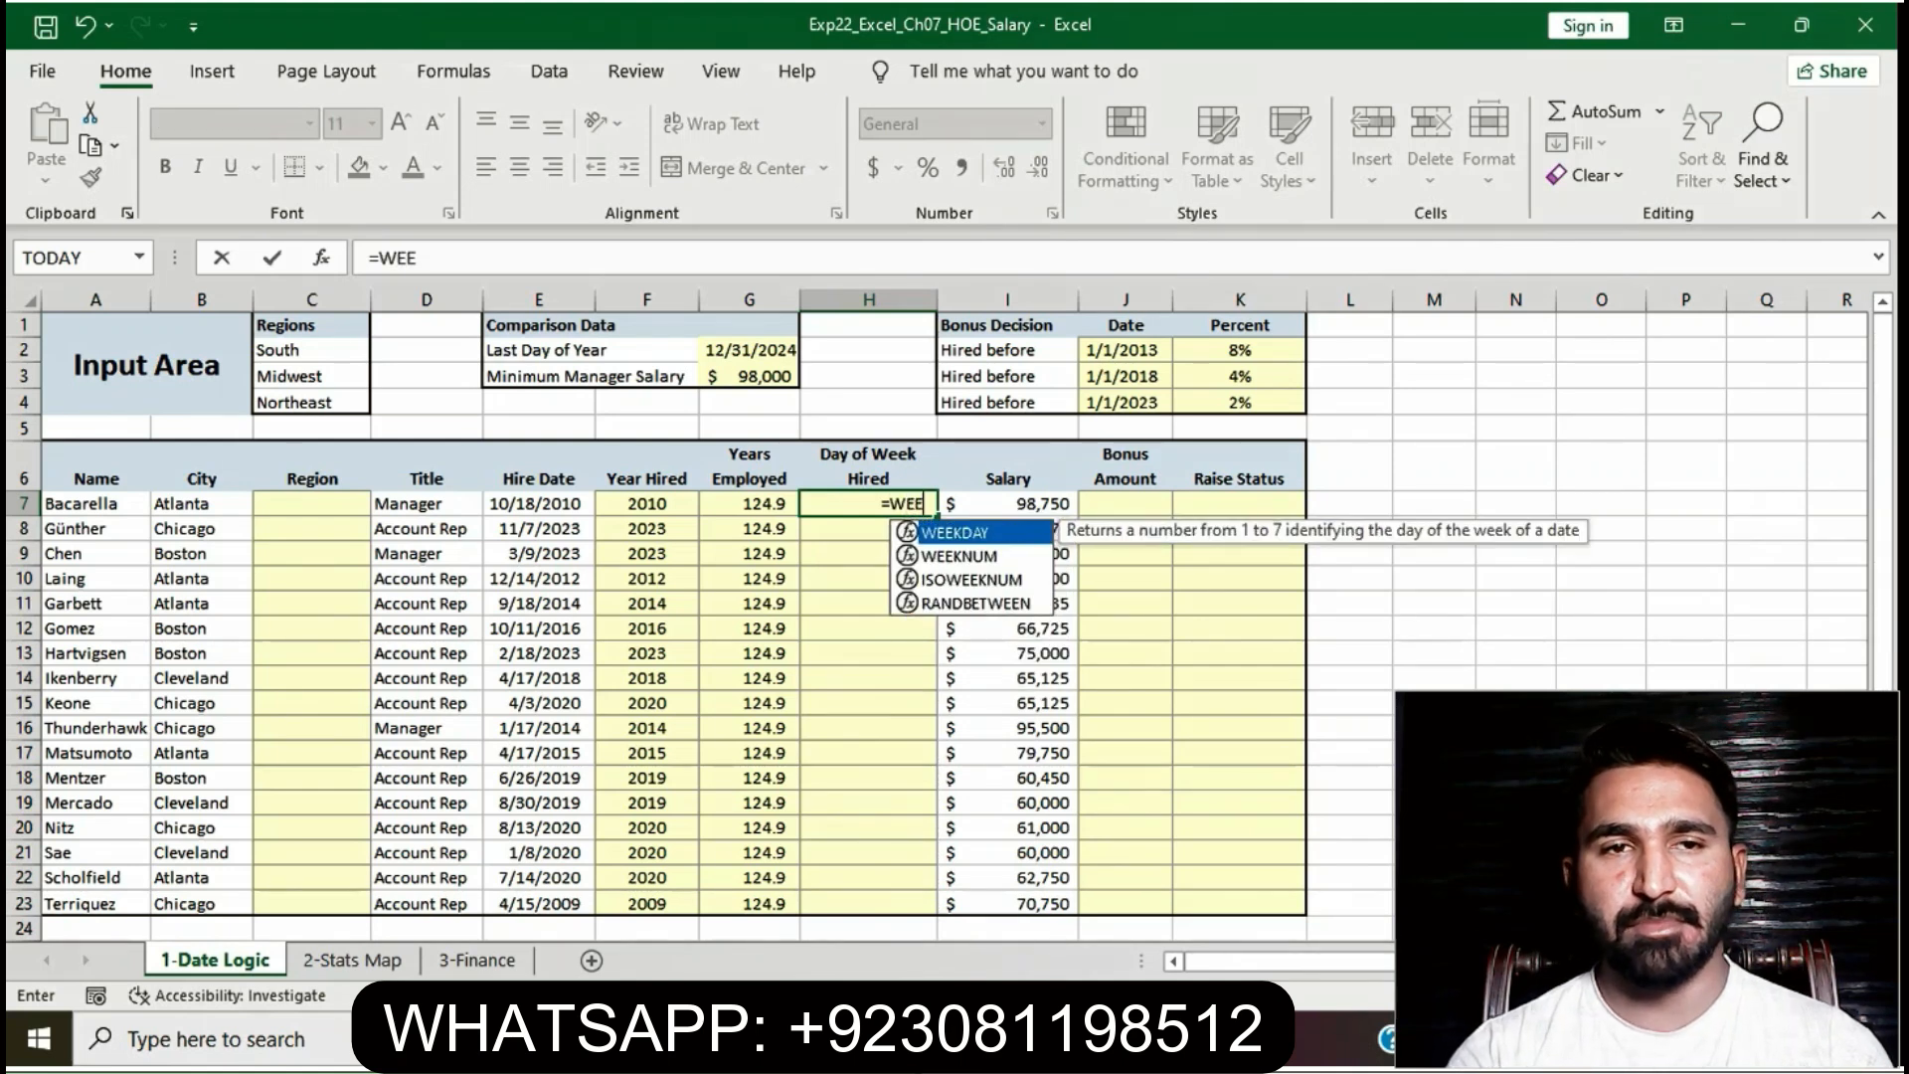
text(KDAY)
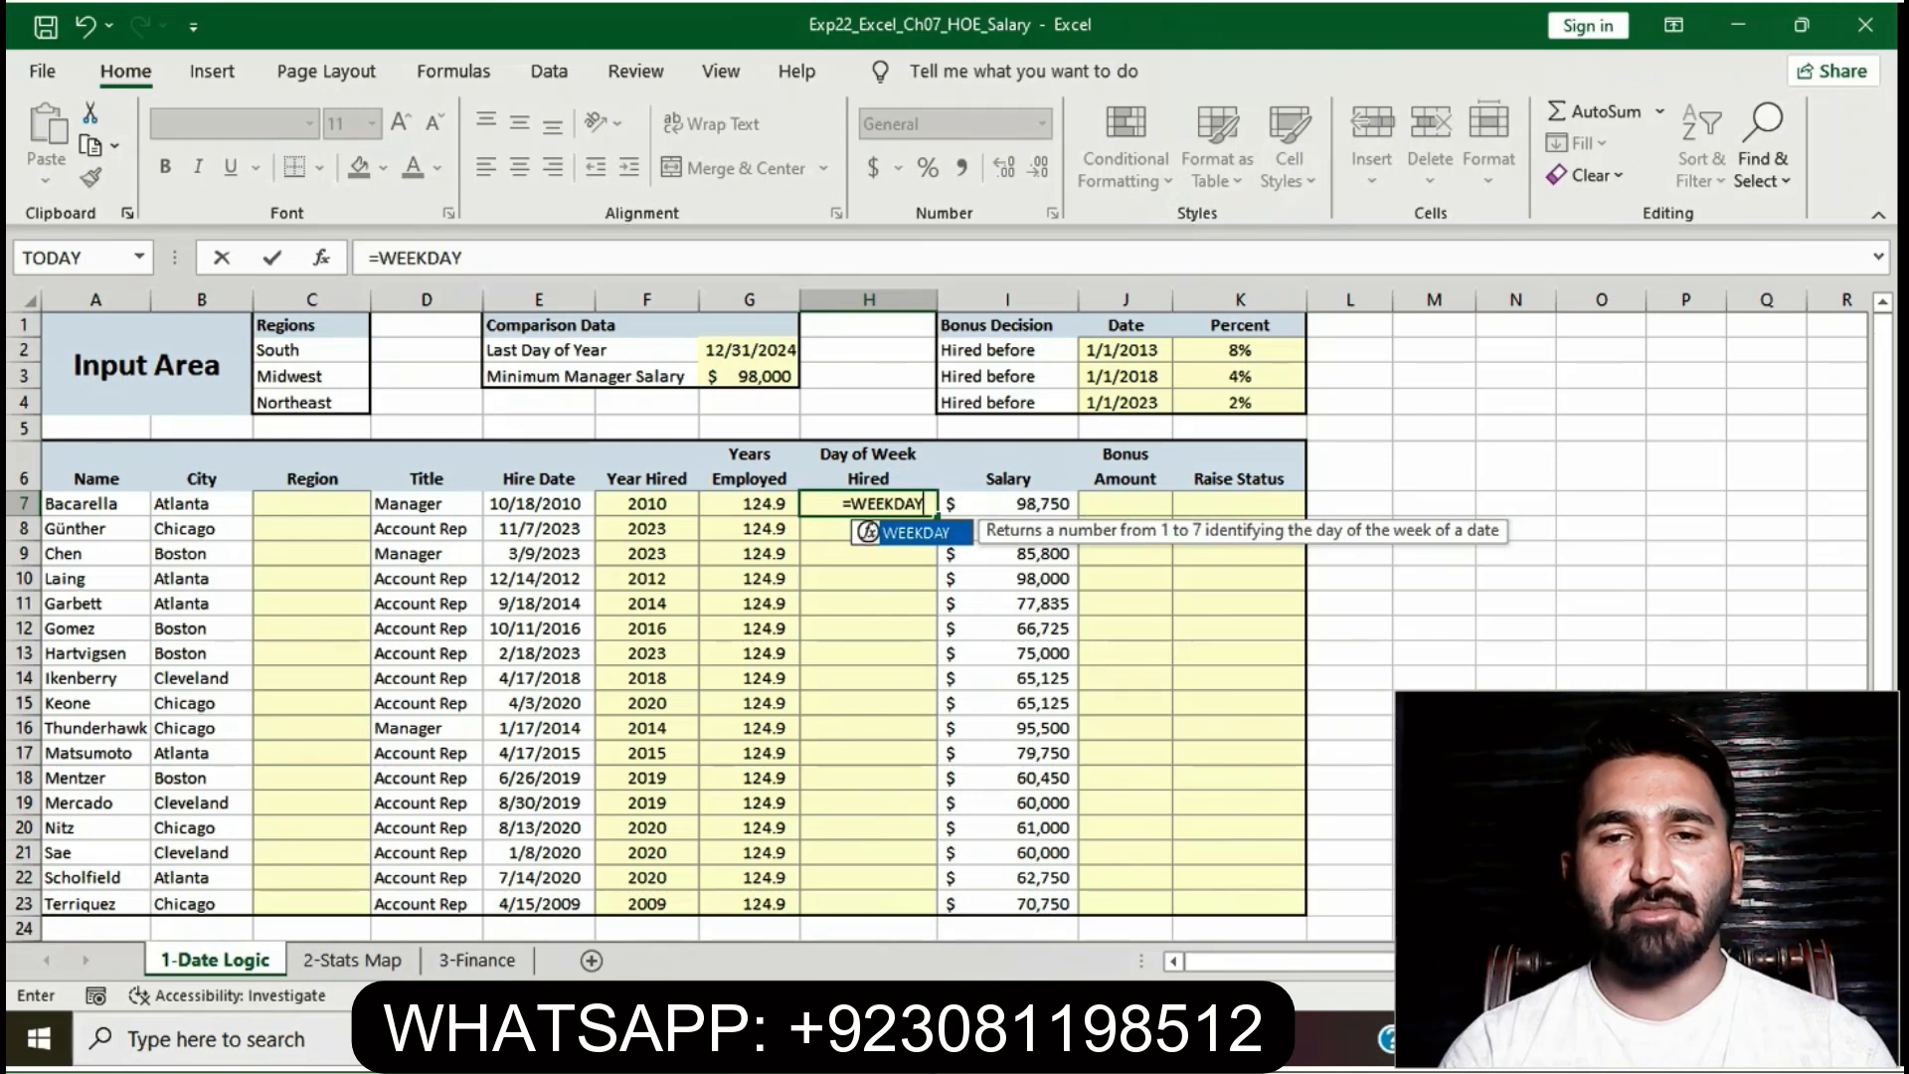
text((E7)
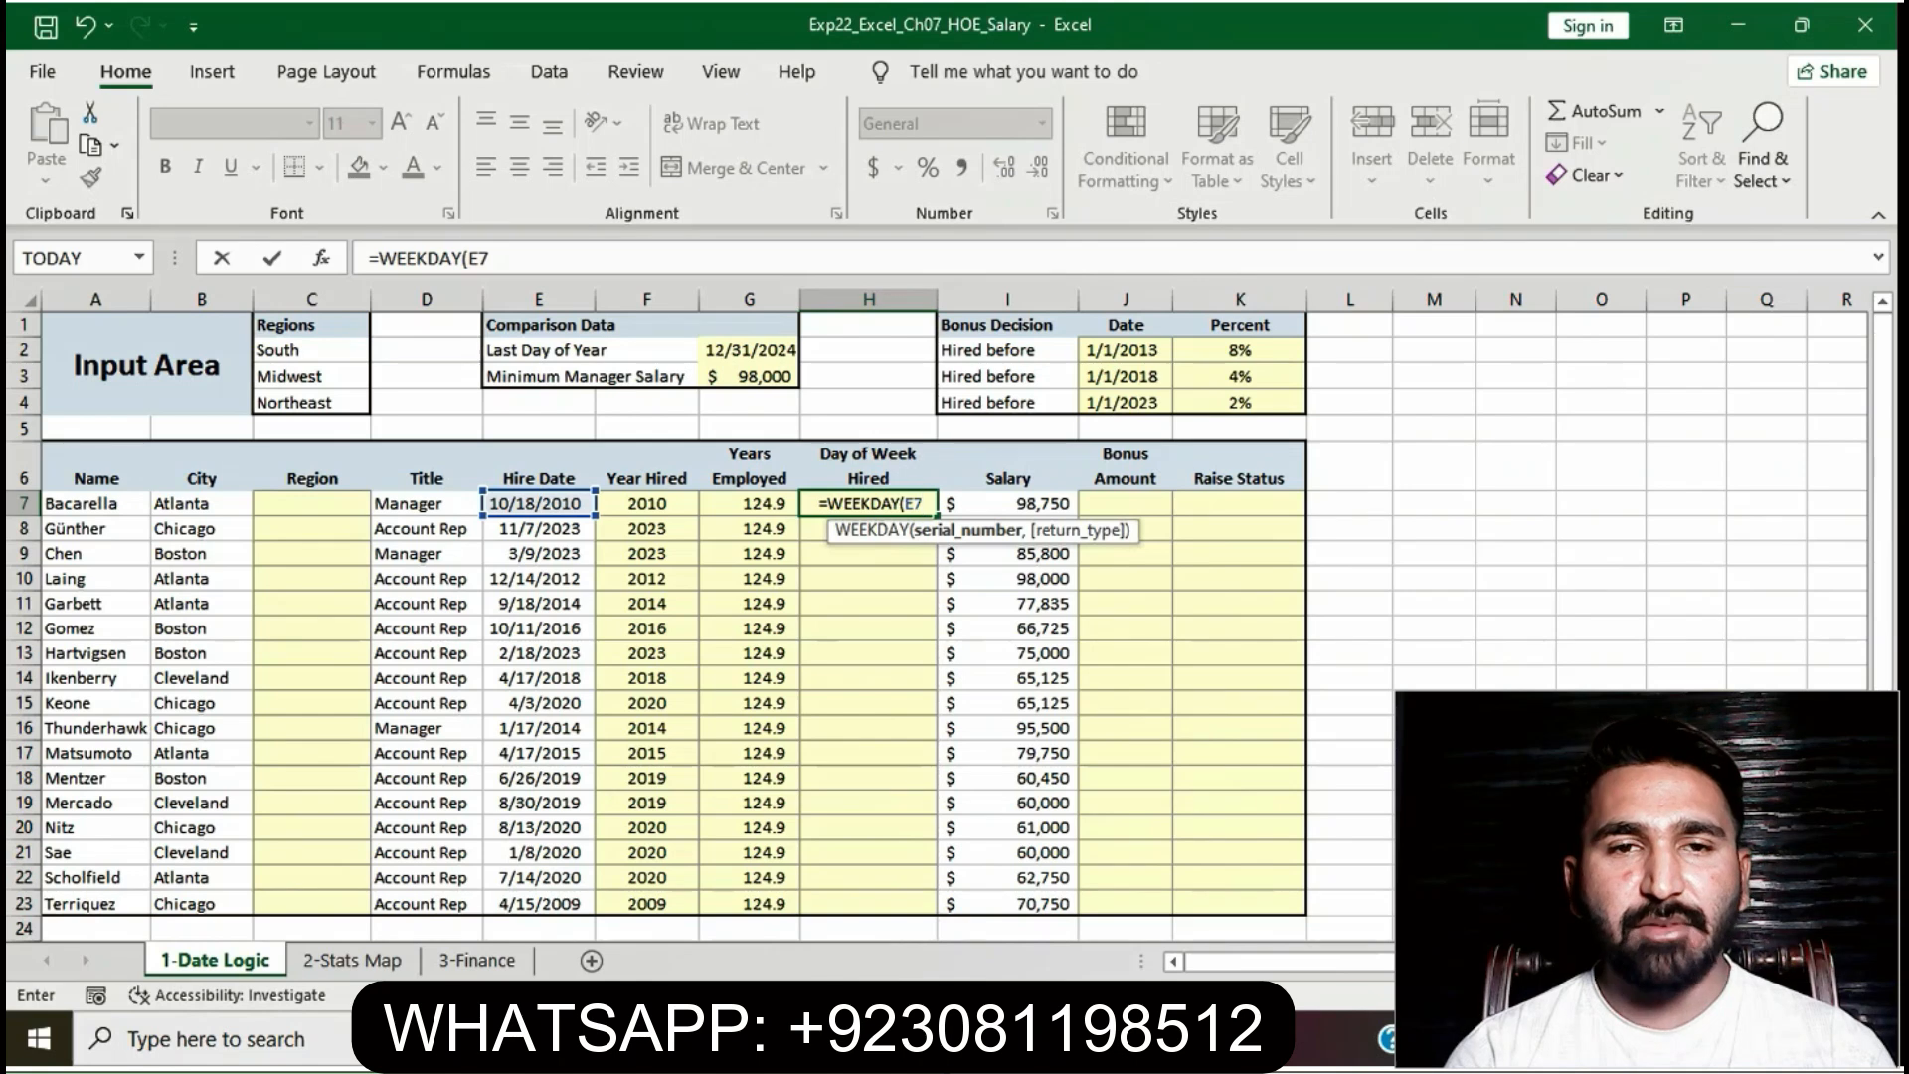
text(0)
key(ctrl+Return)
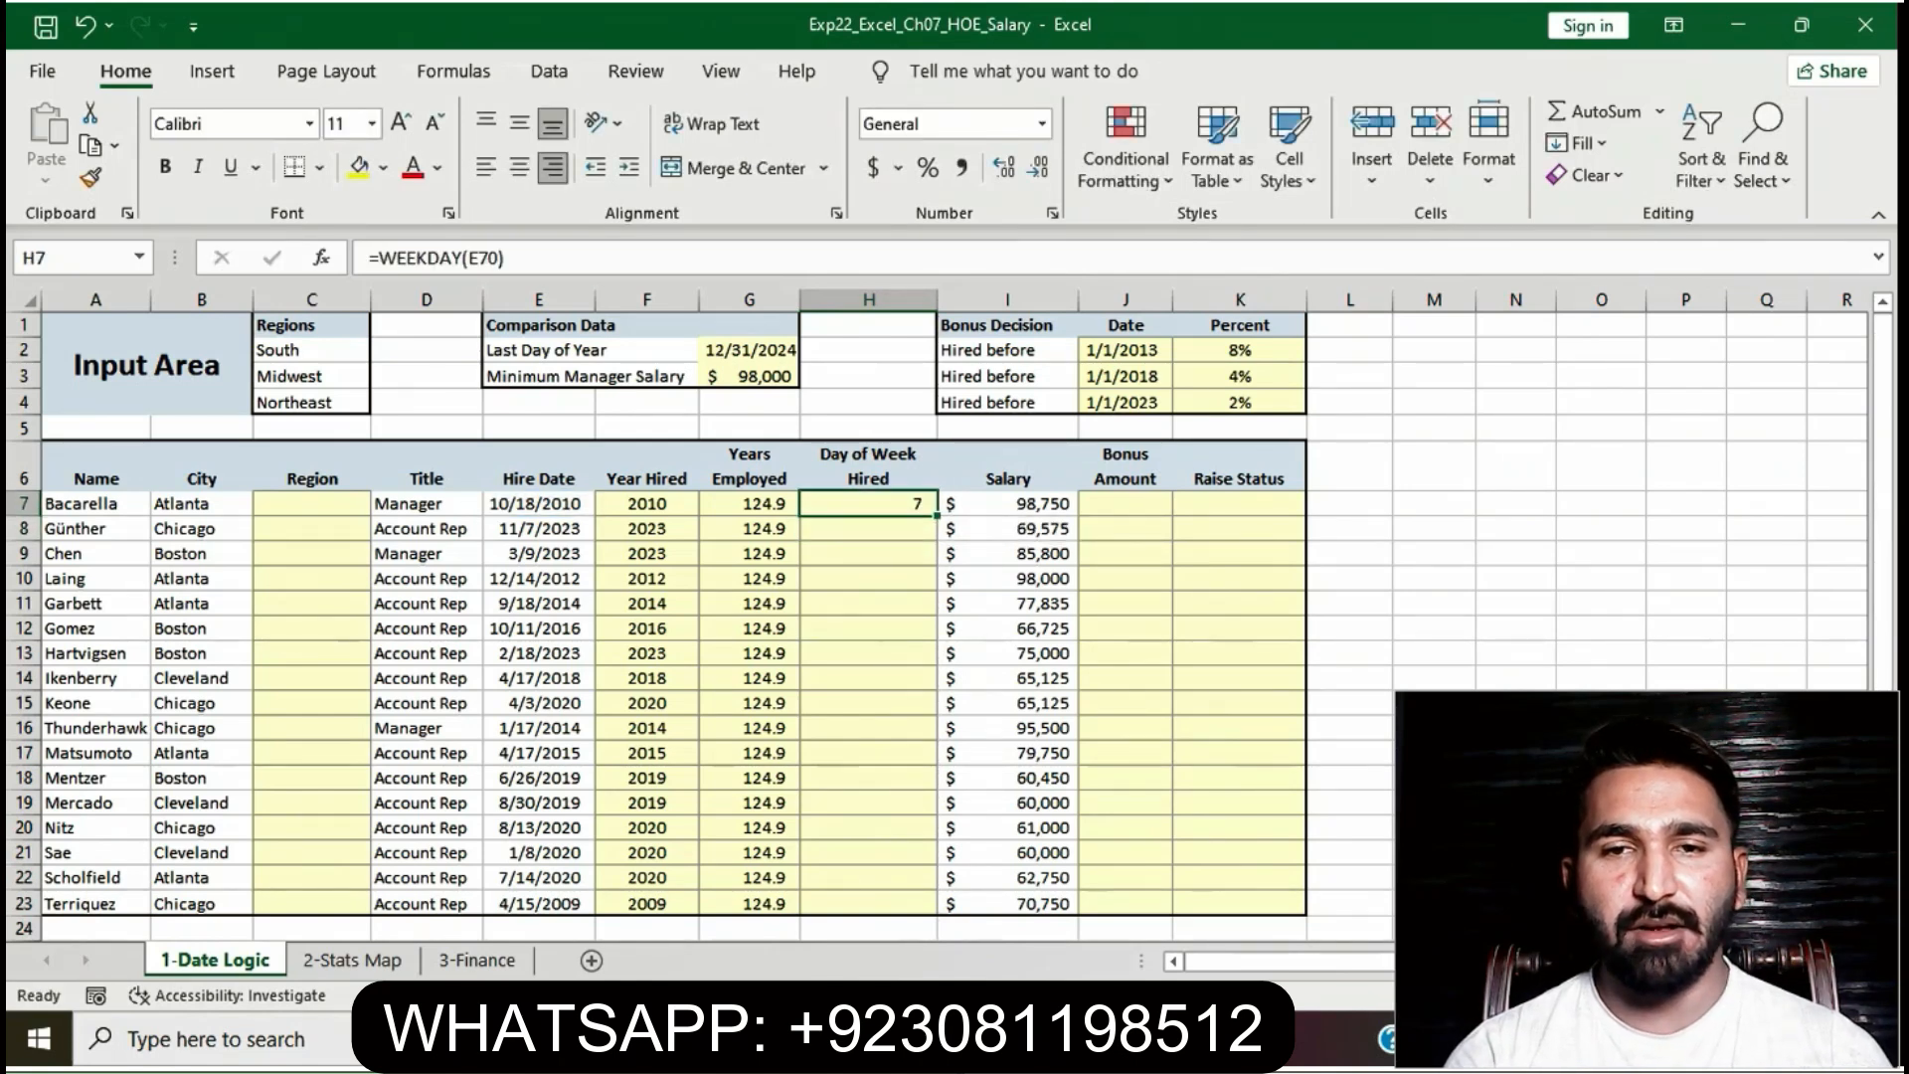
click(501, 260)
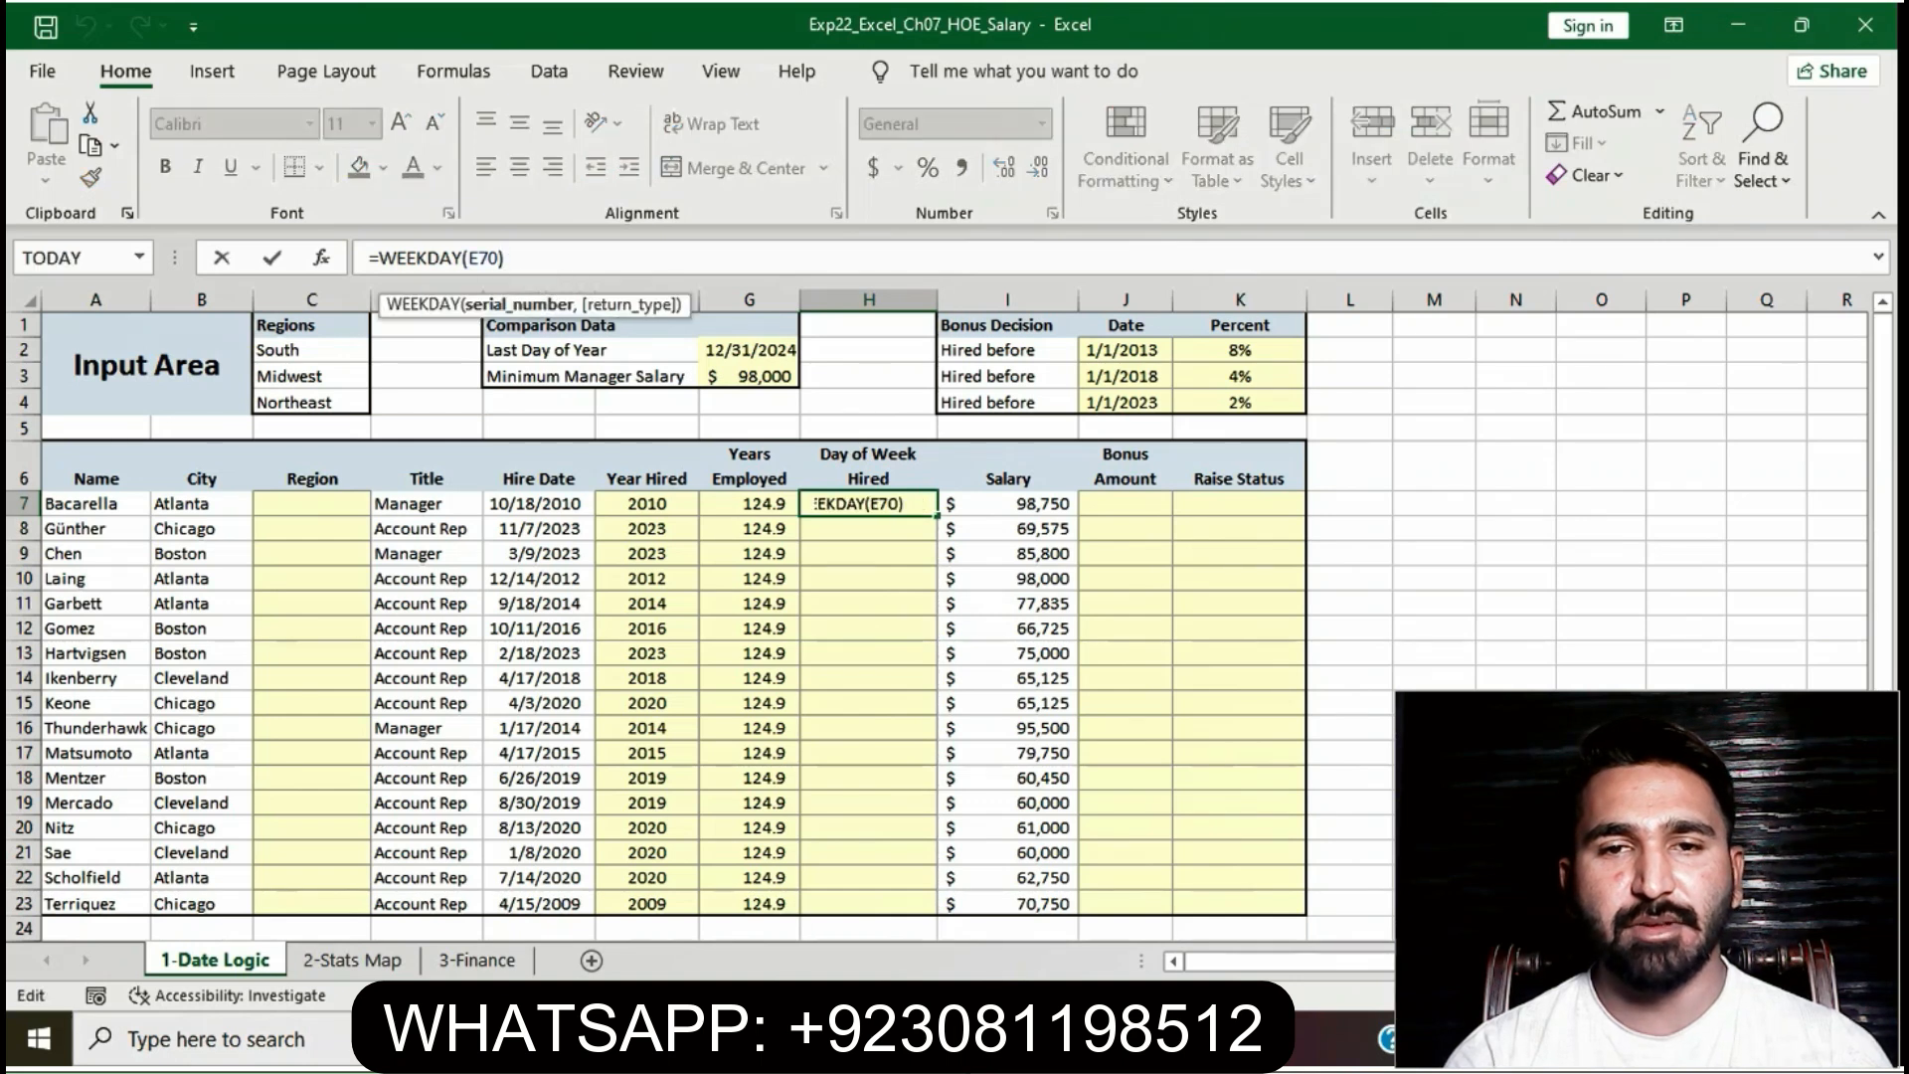
key(BackSpace)
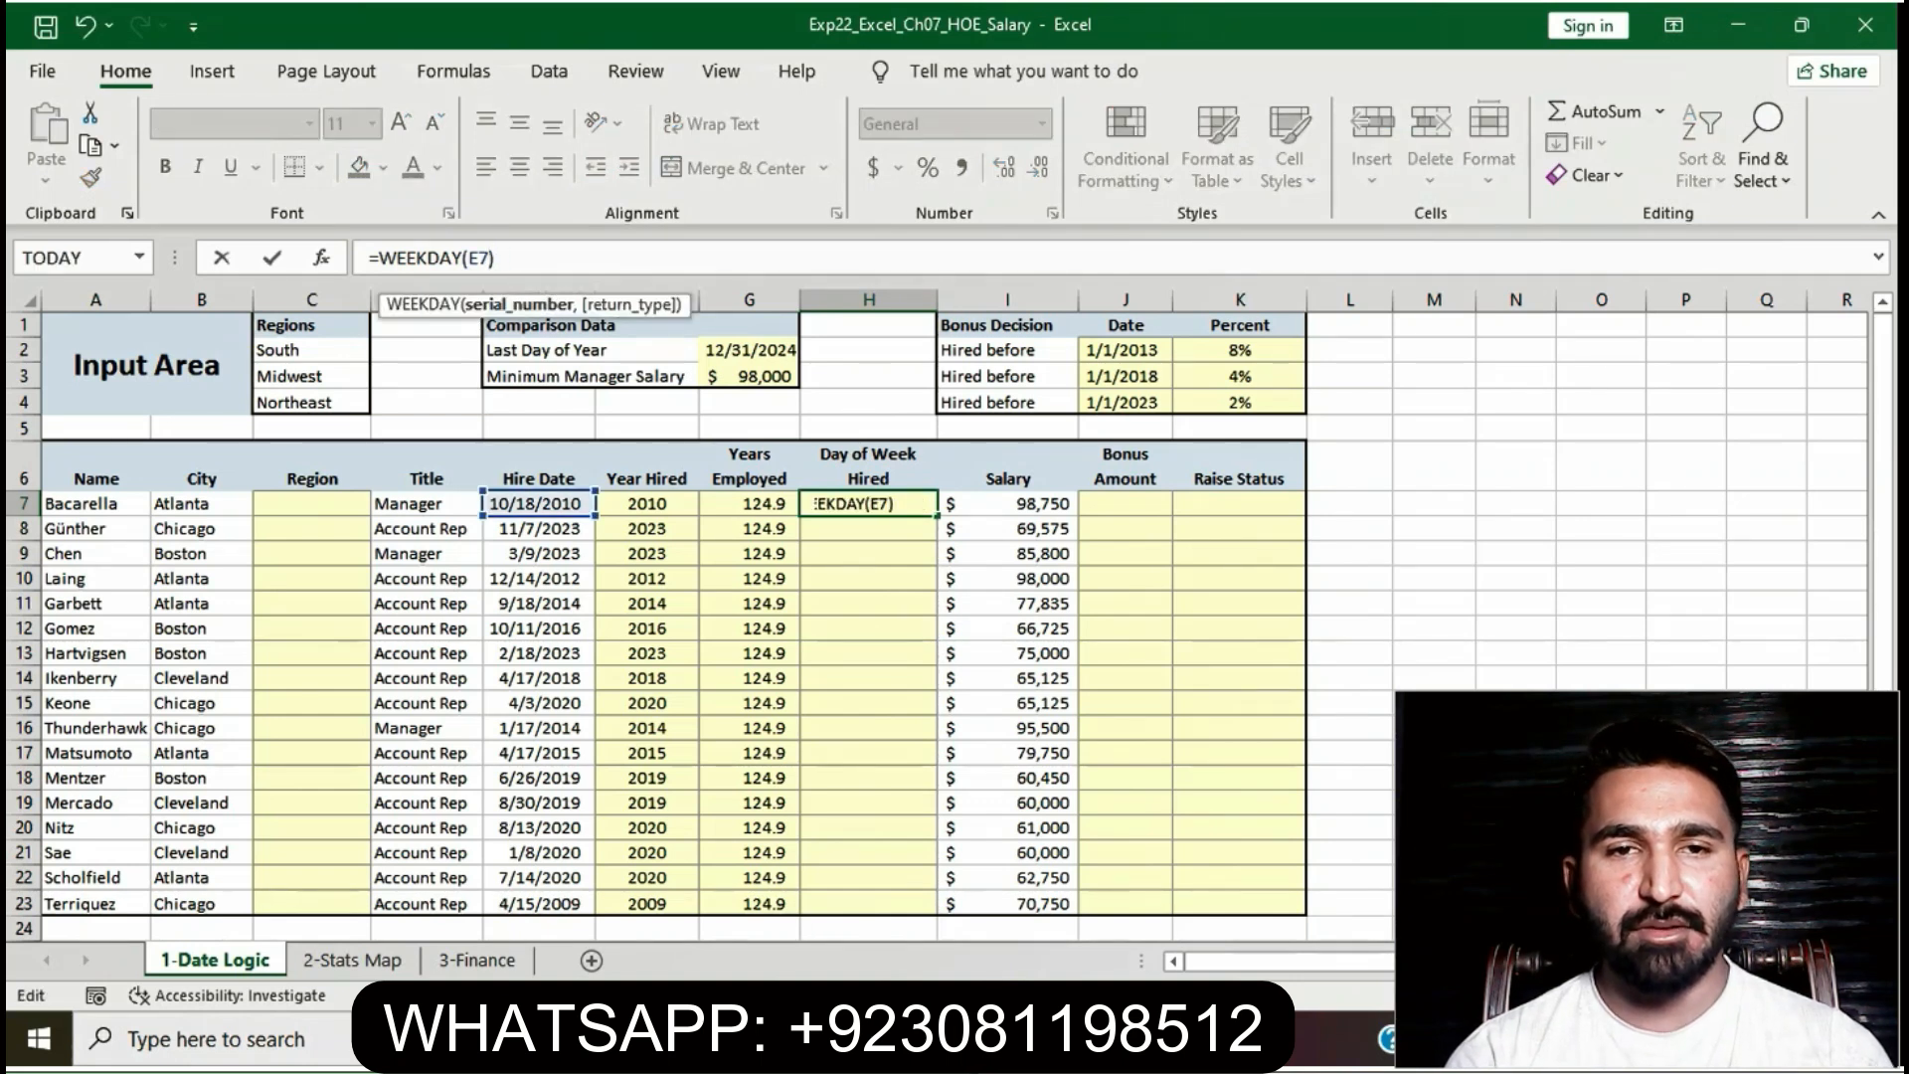
key(Return)
click(868, 504)
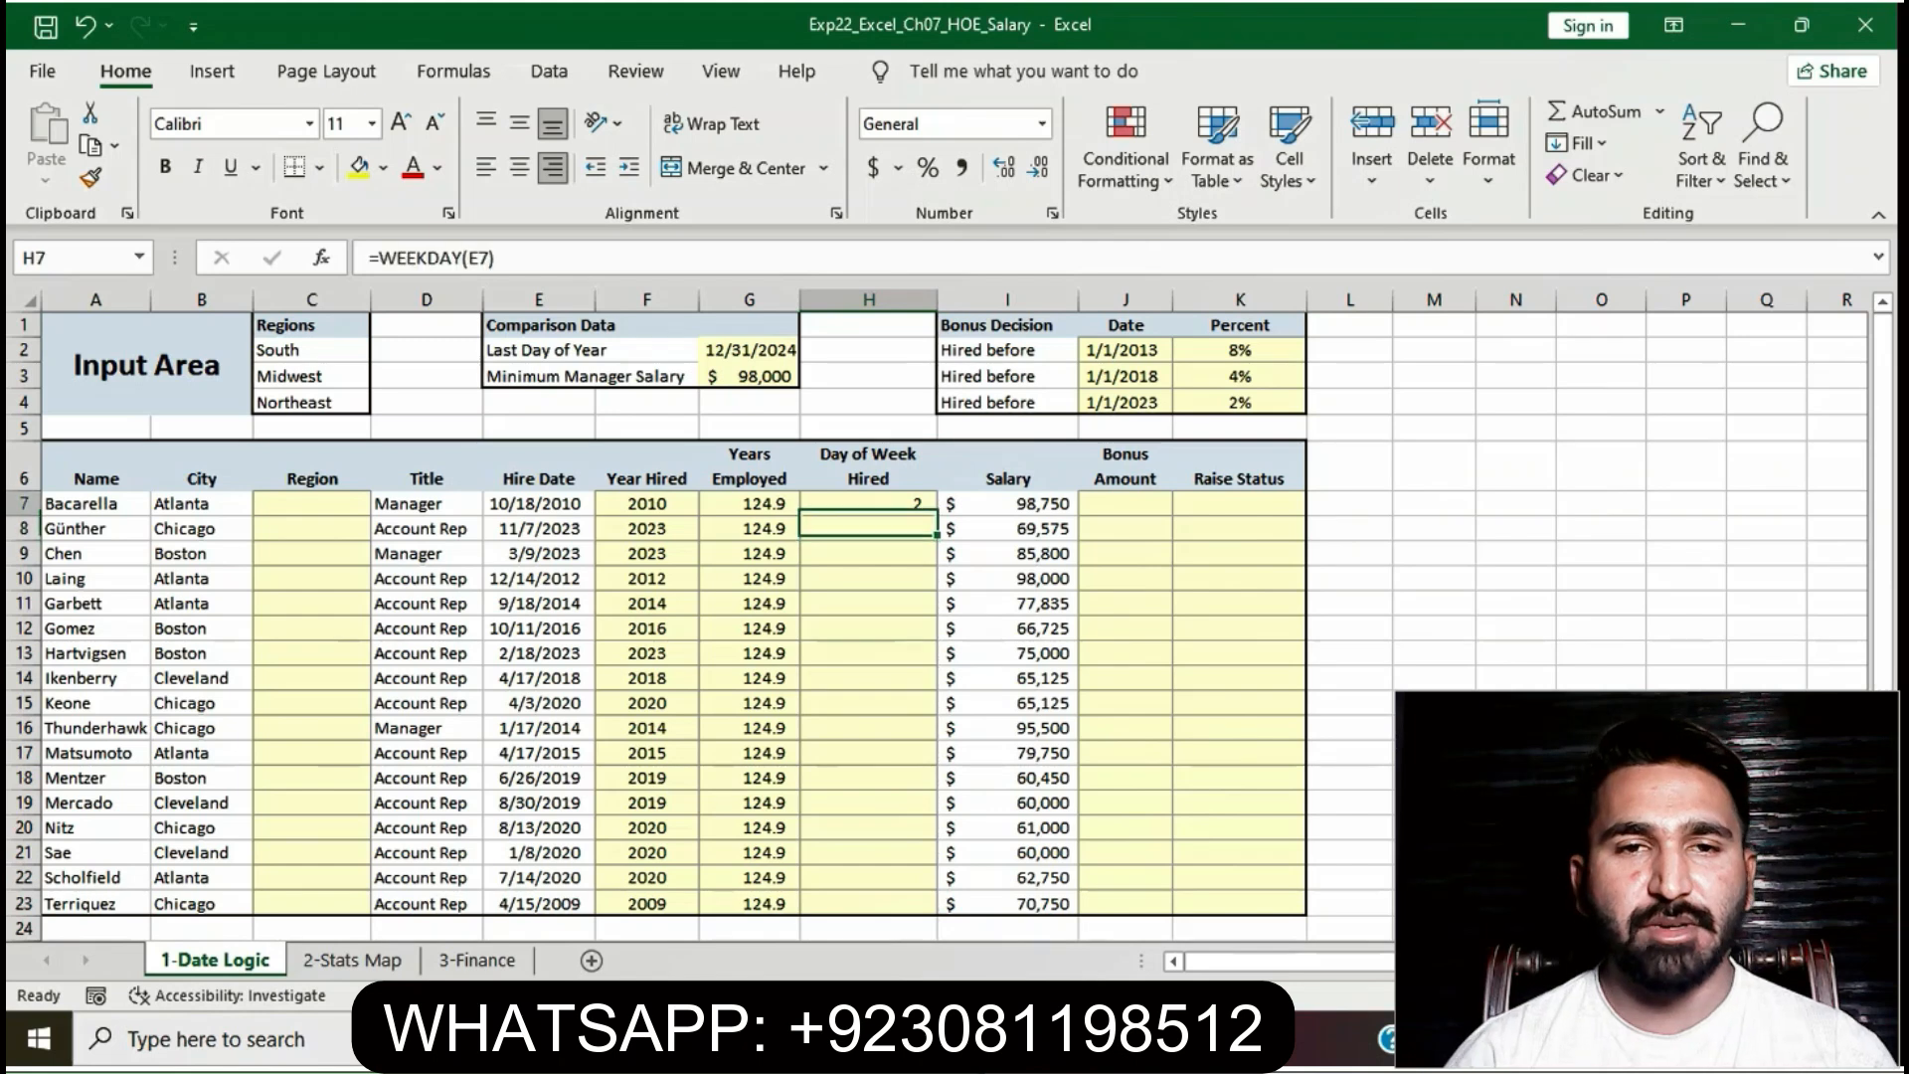
key(alt+Tab)
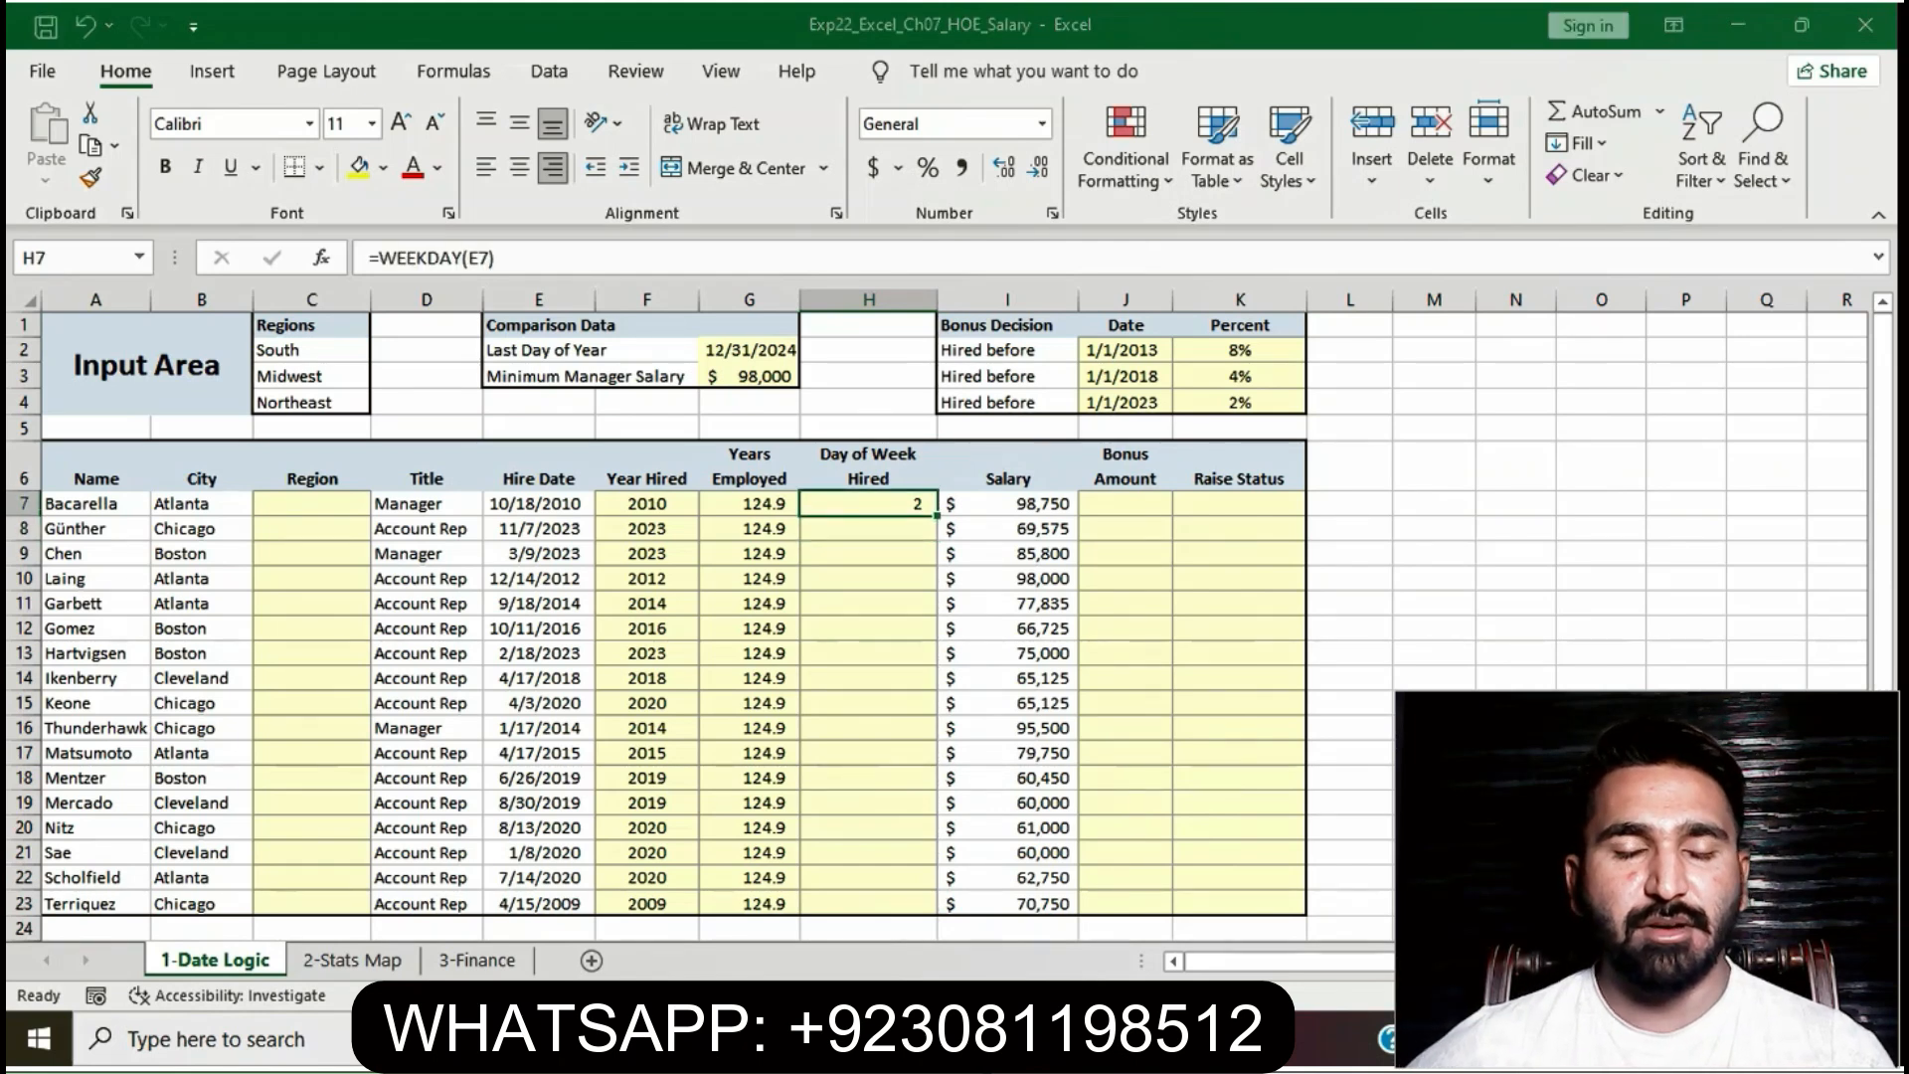
- Mark step 4's sentence about copying H7's formula into H8:H23 with No Borders
click(1032, 697)
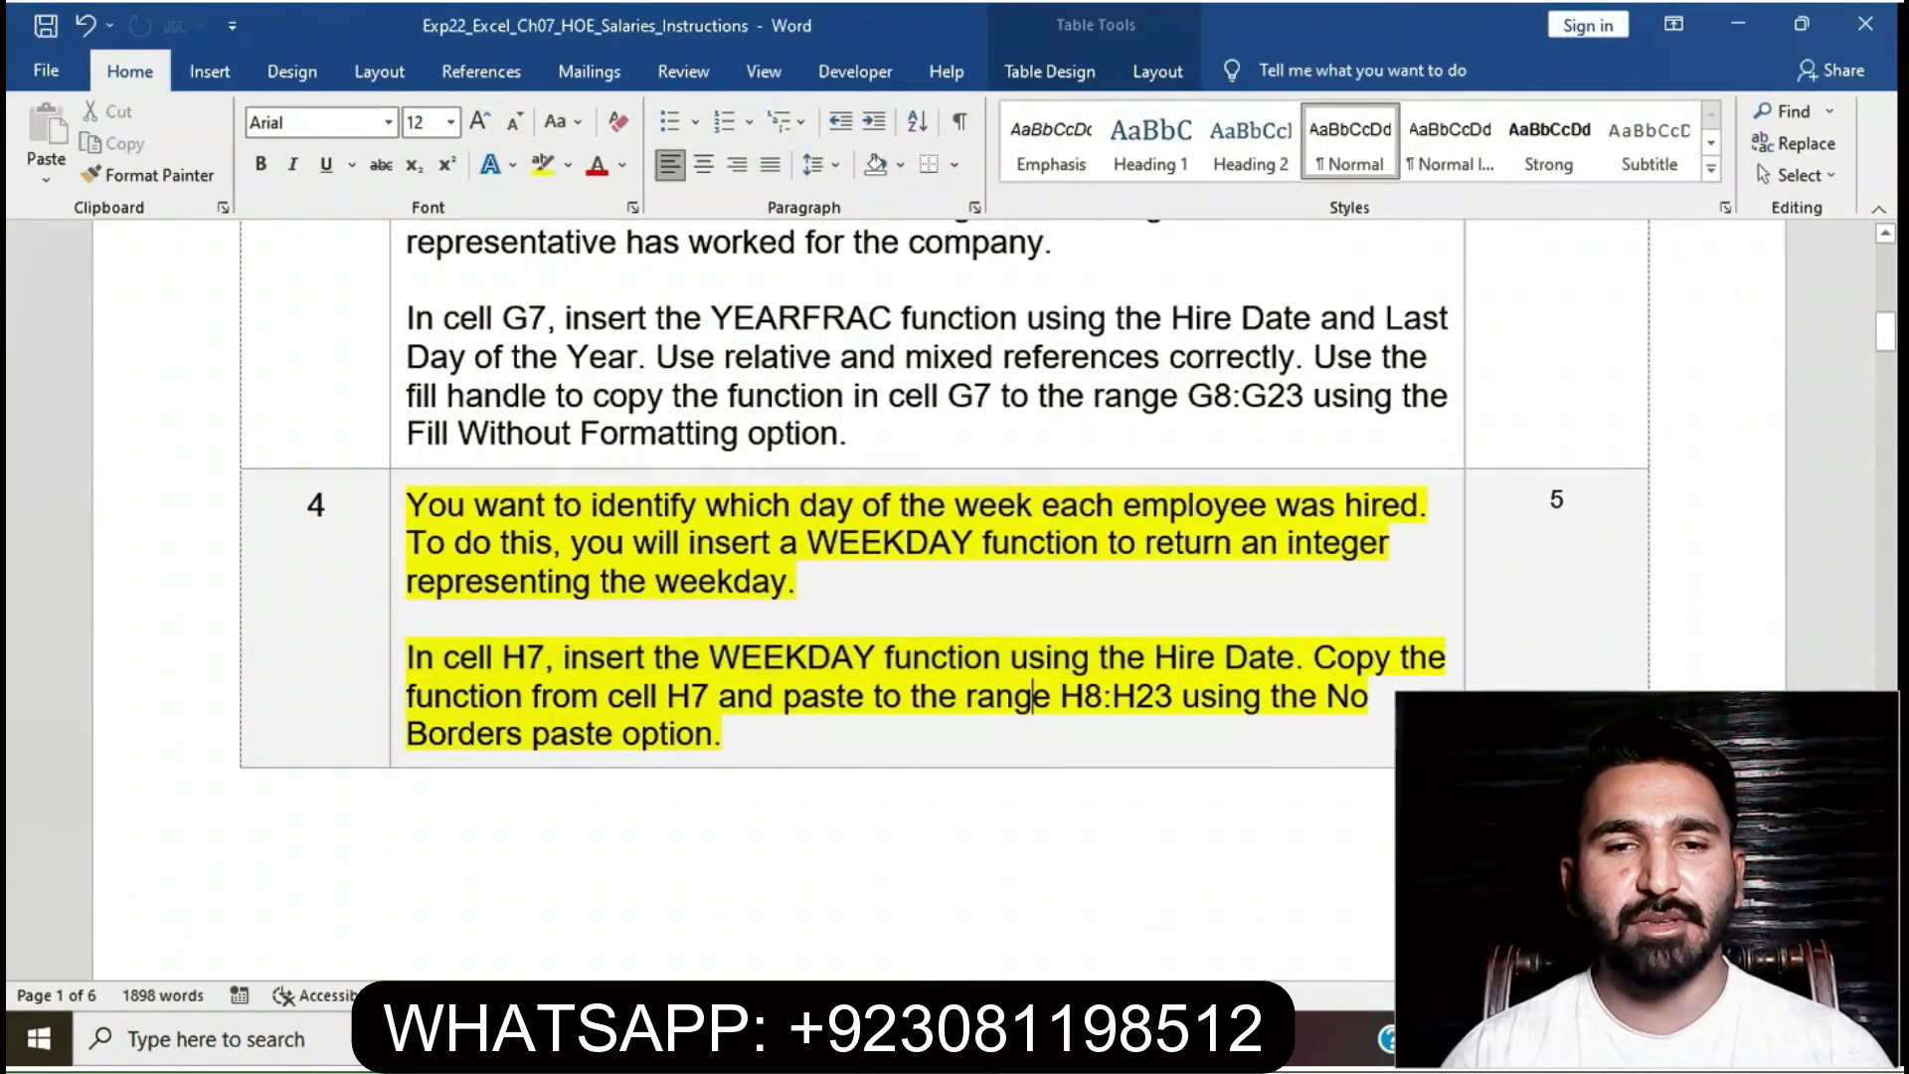
ctrl+click(1032, 697)
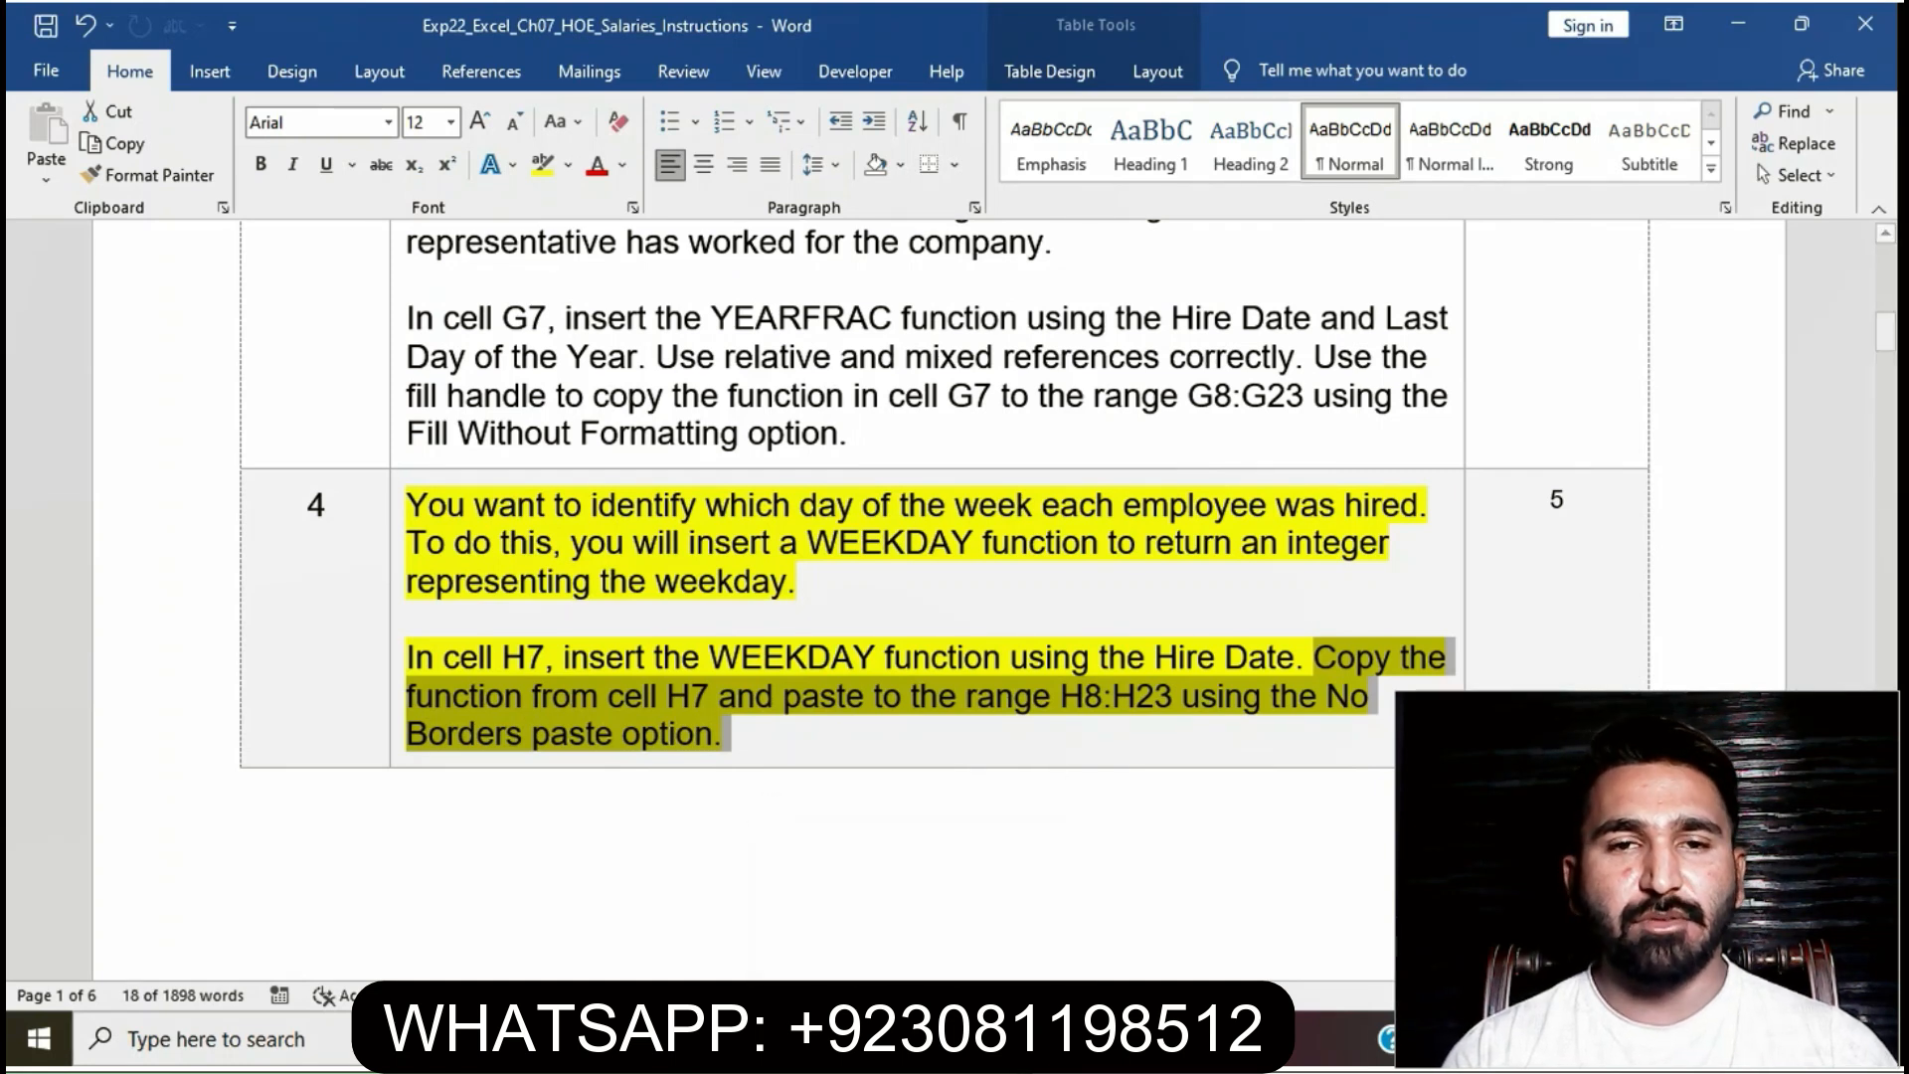
key(alt+Tab)
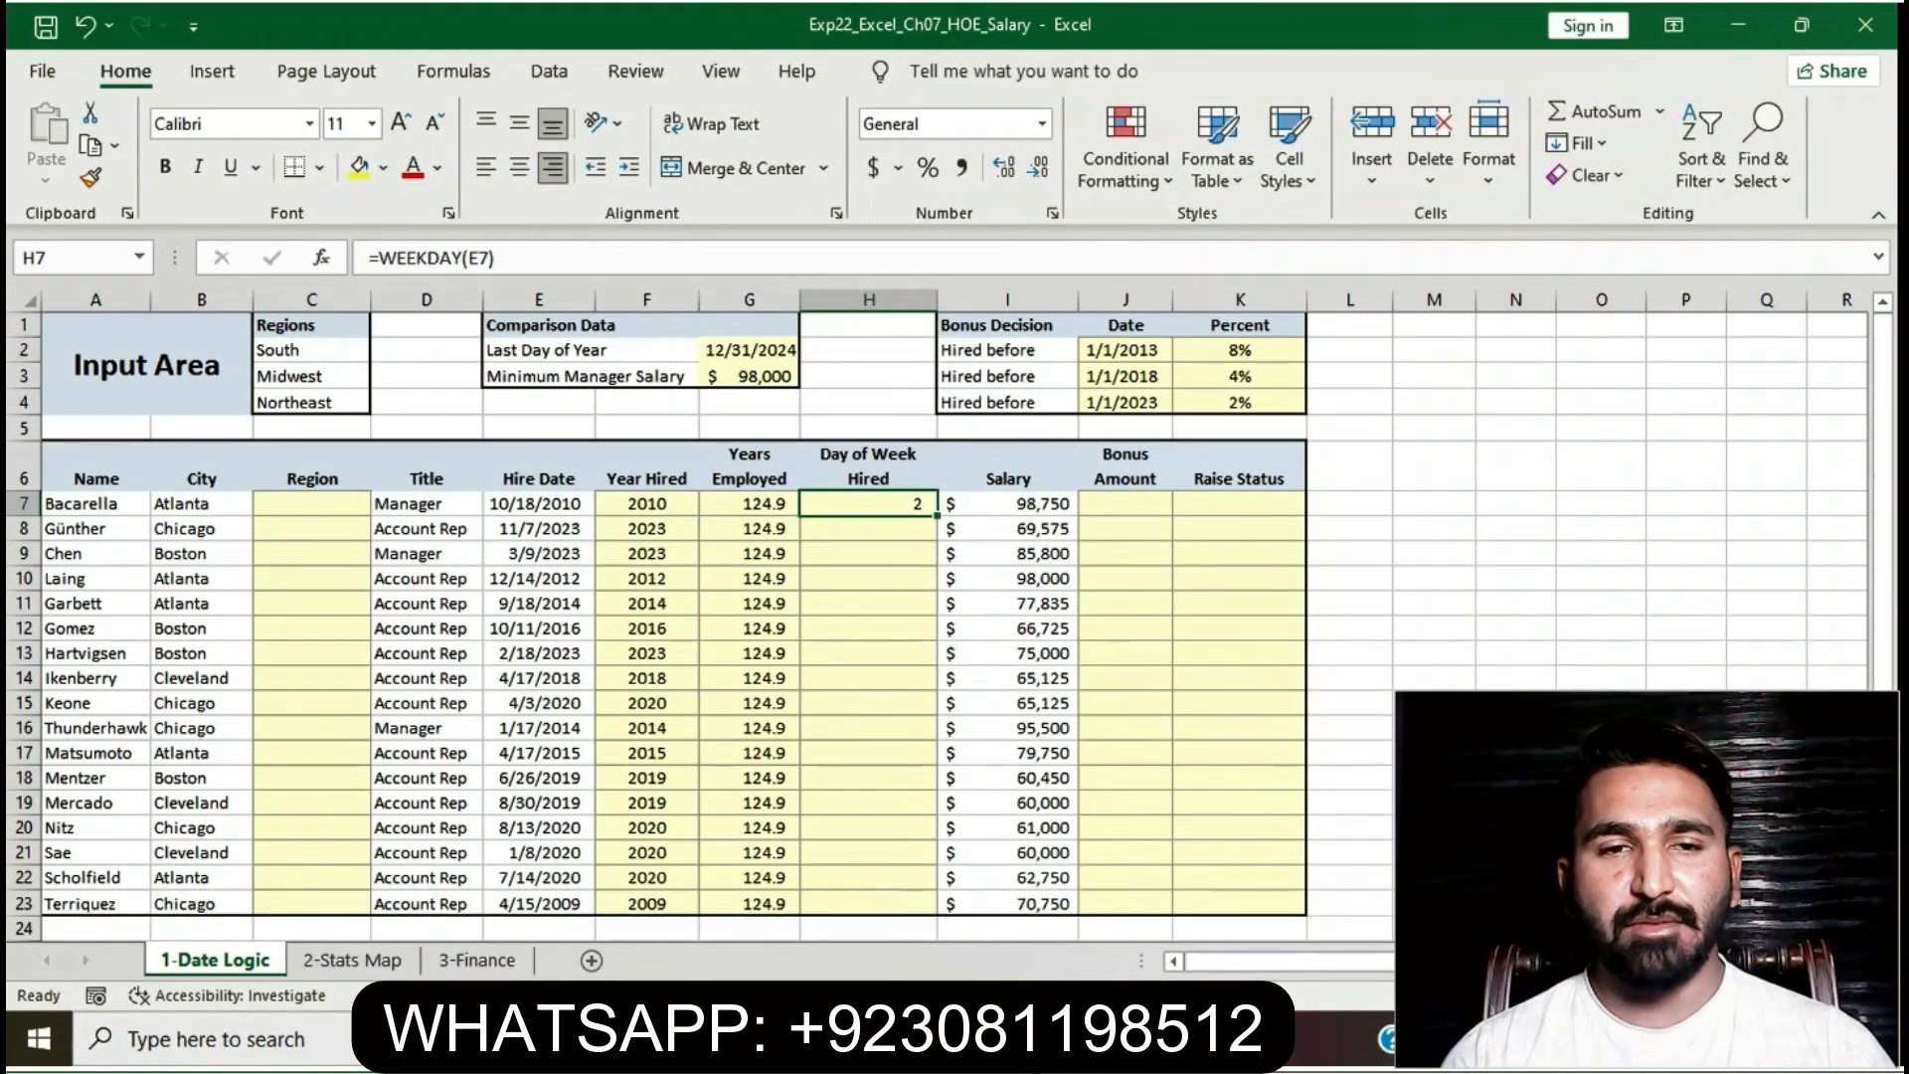
- Copy H7's WEEKDAY formula into H8:H23 using Paste > No Borders
key(ctrl+c)
drag(868, 529, 868, 903)
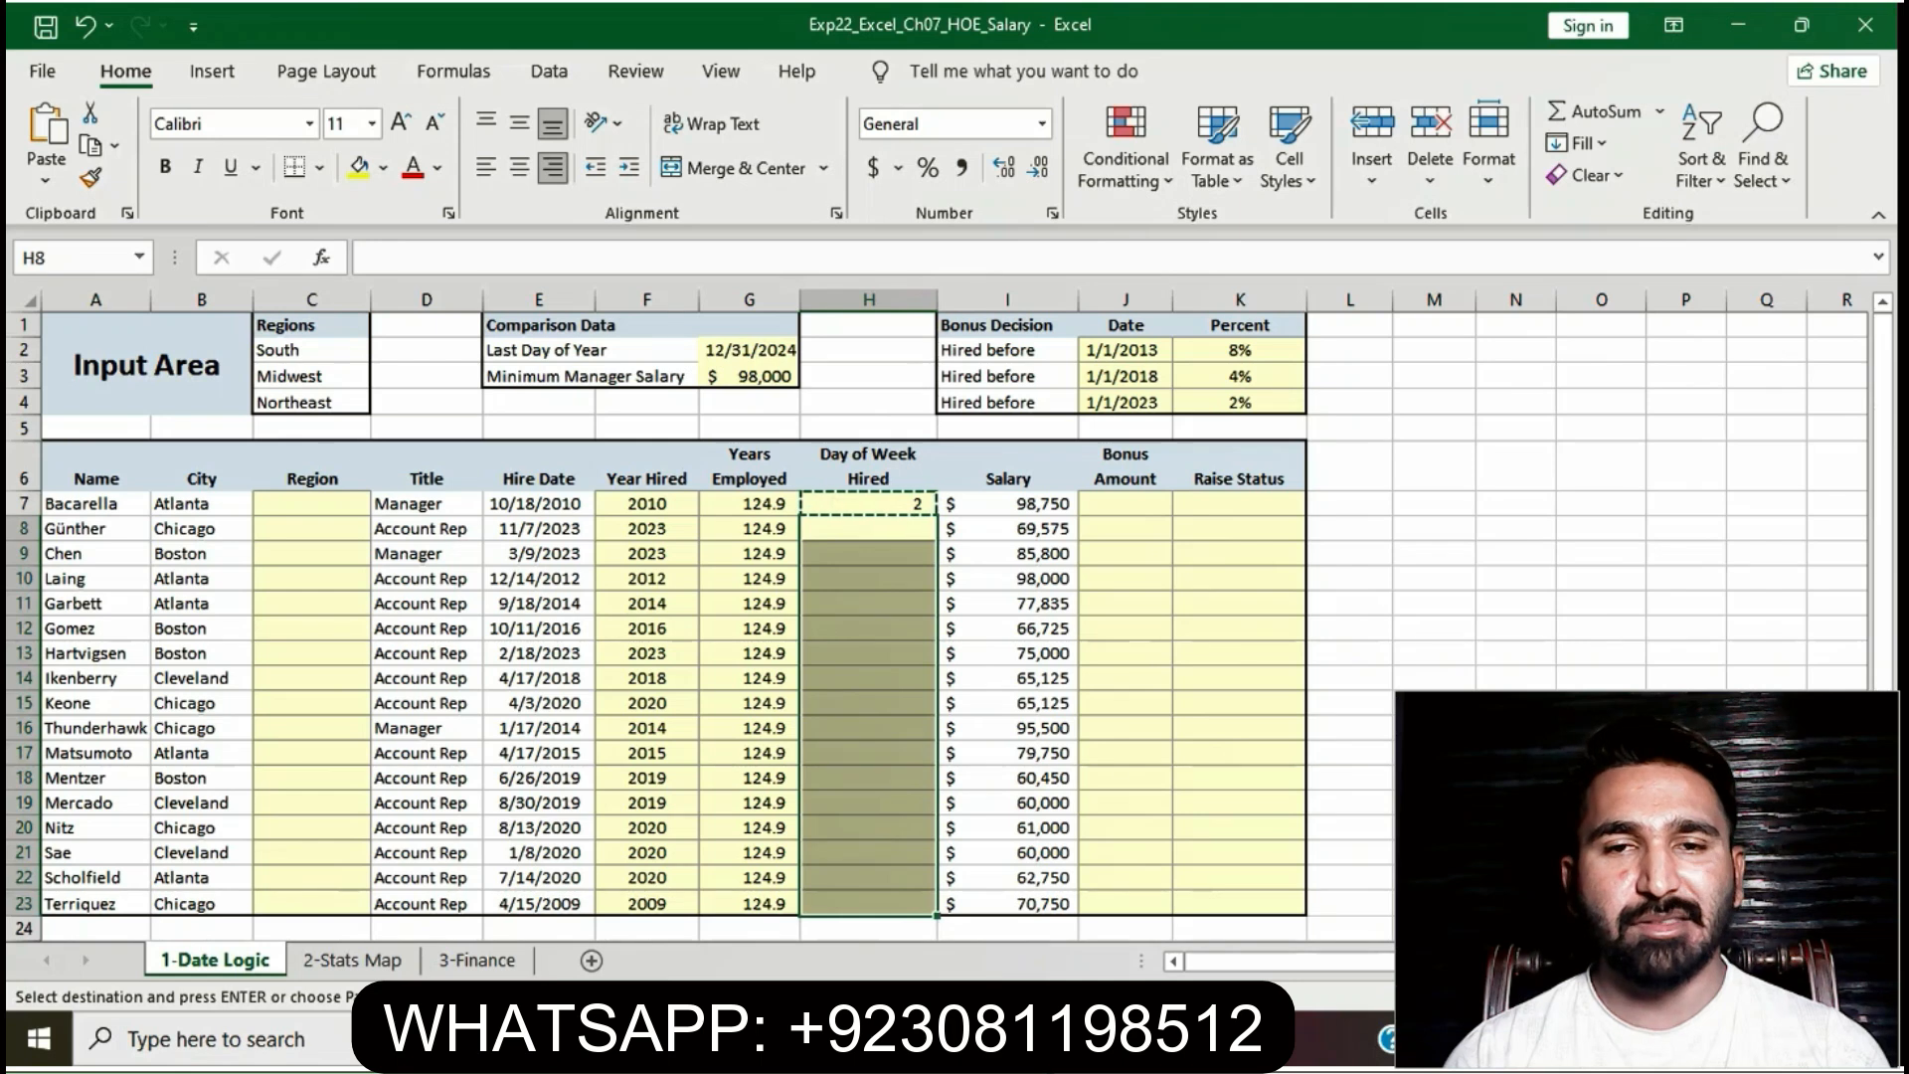
click(46, 180)
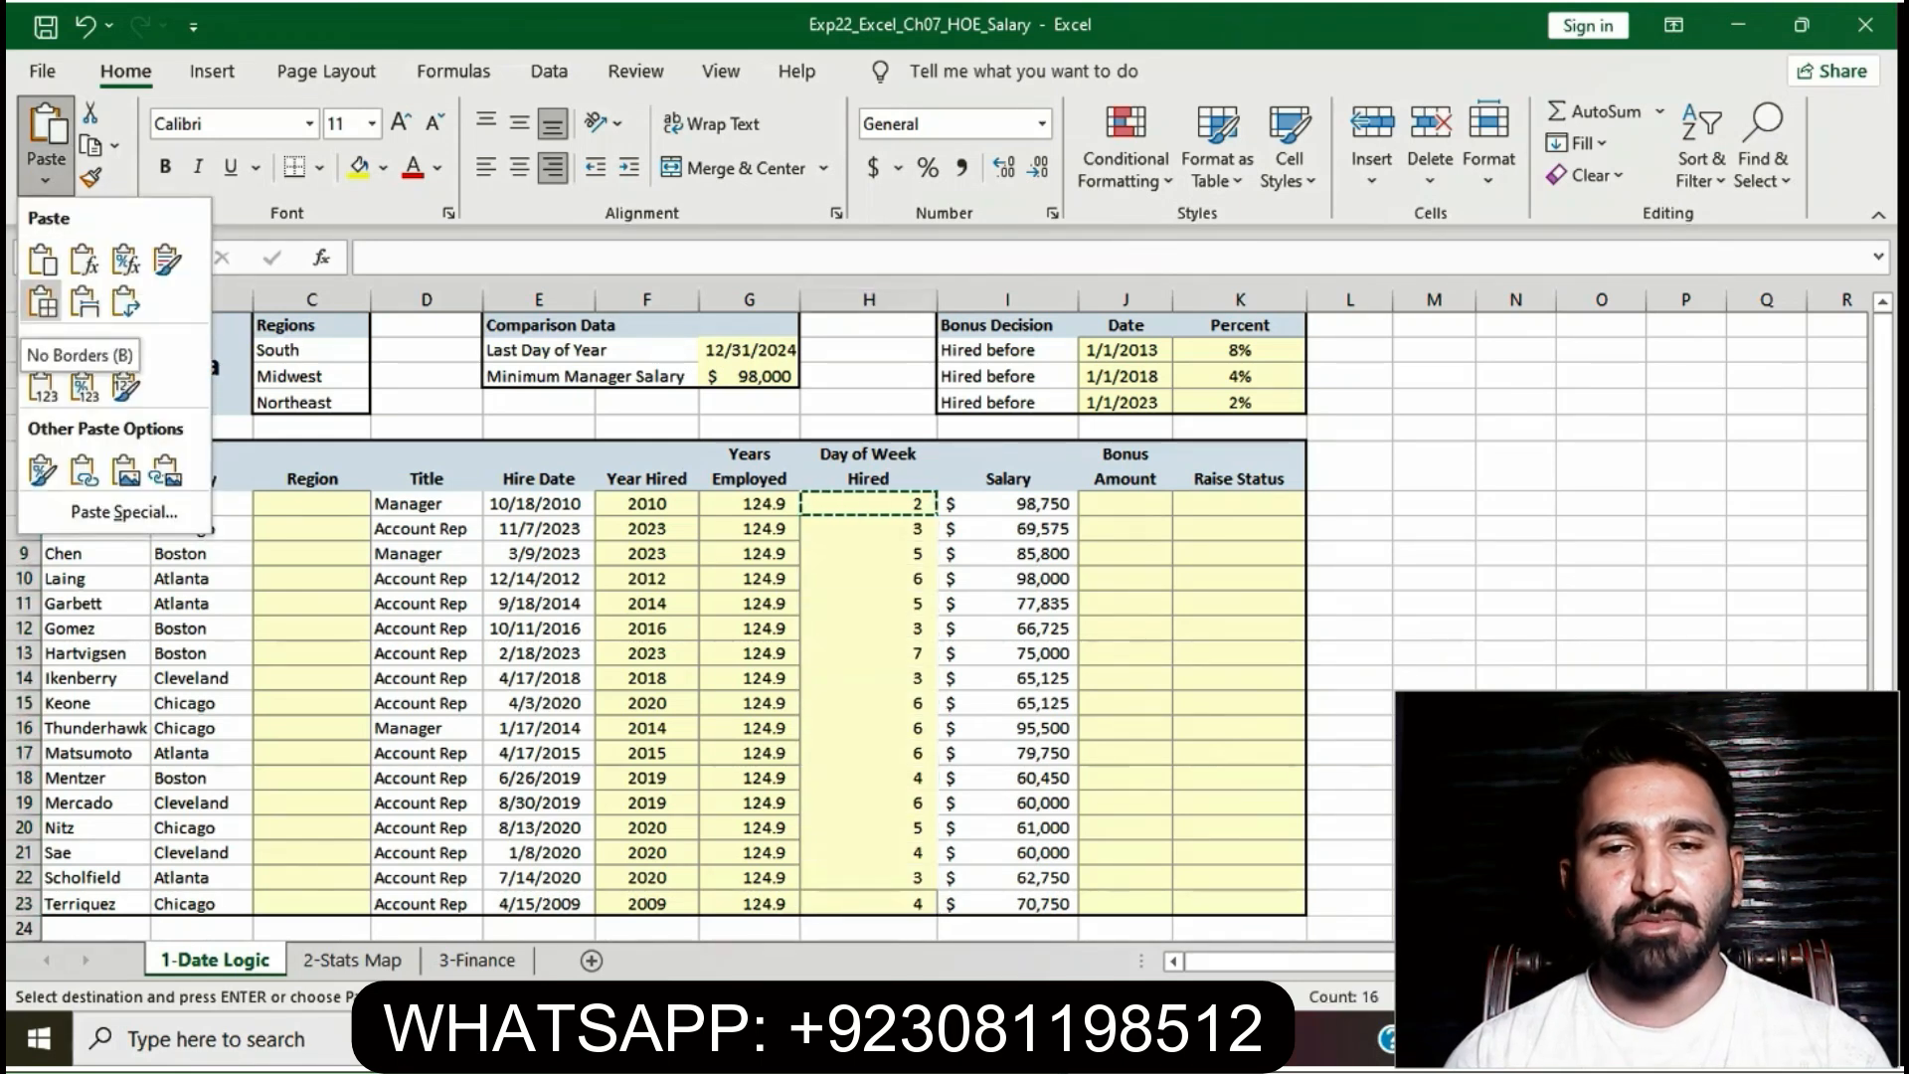
click(41, 261)
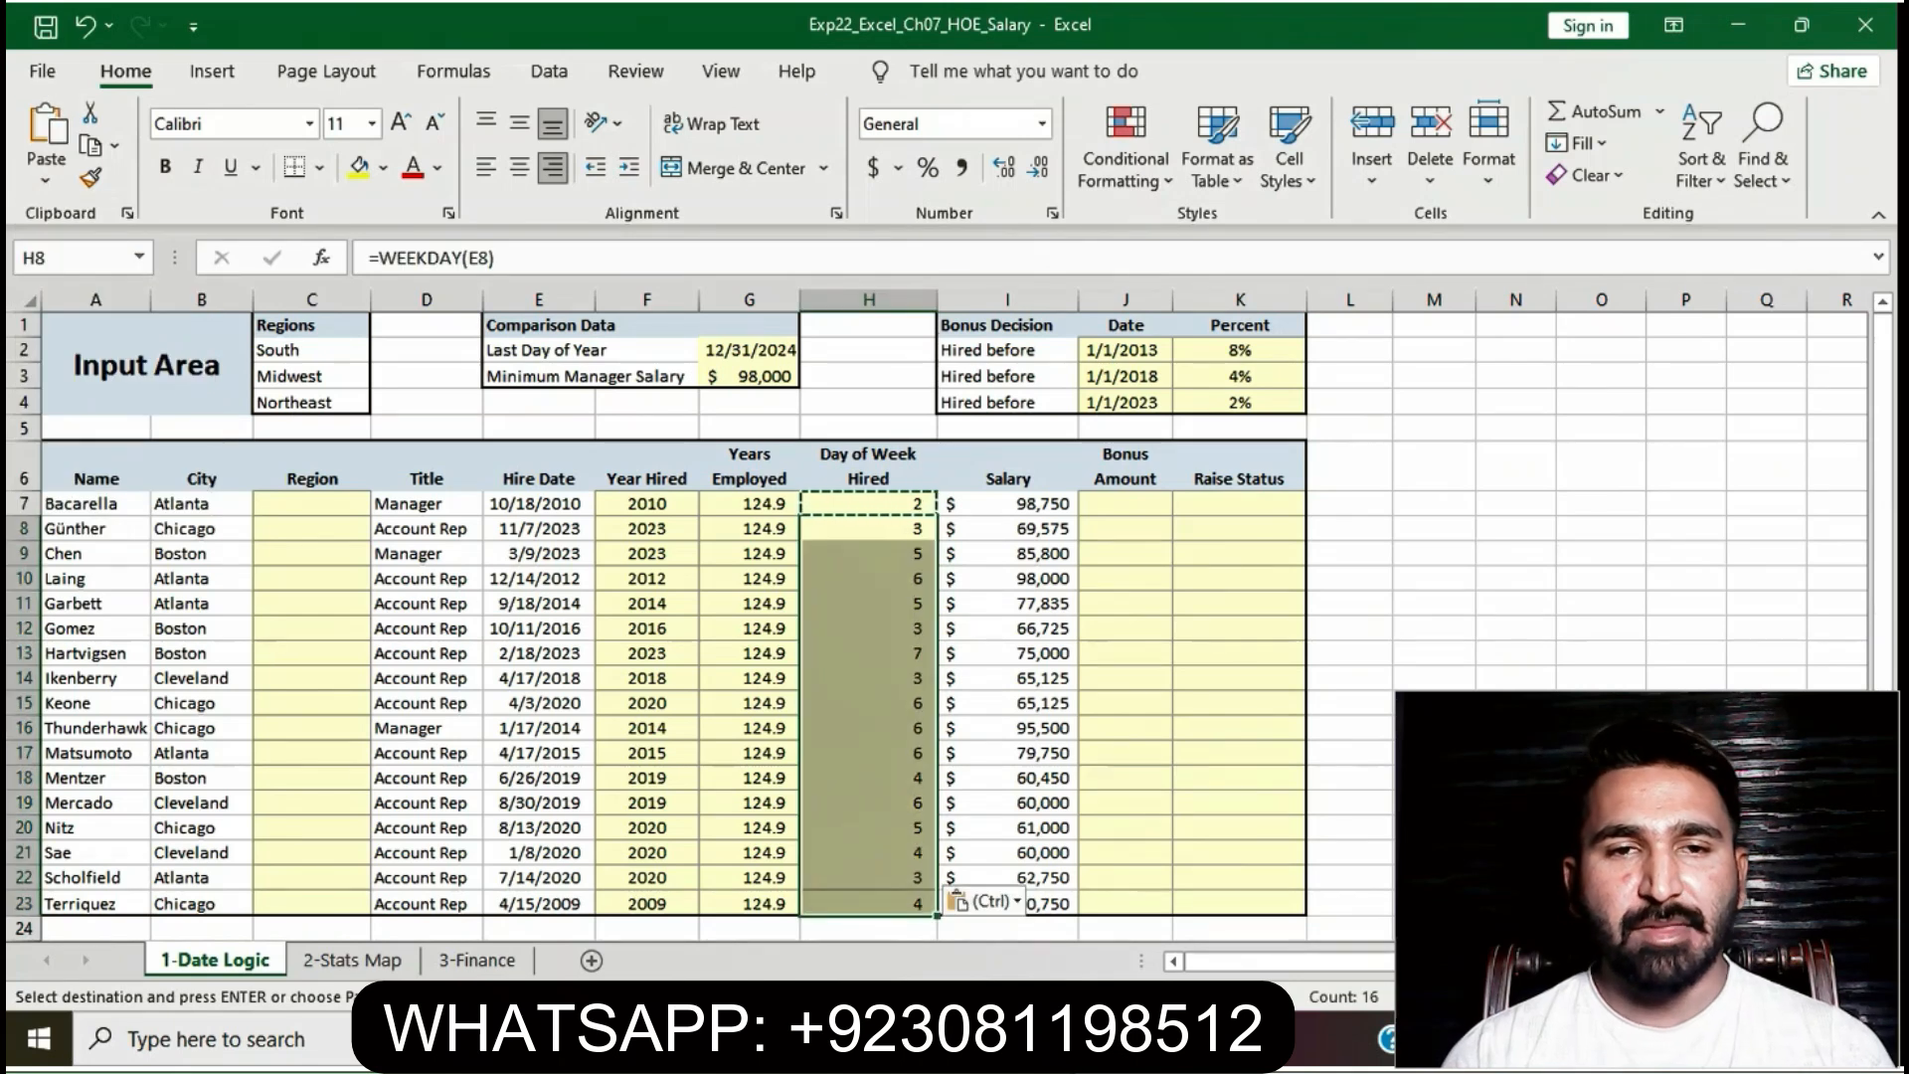
click(868, 703)
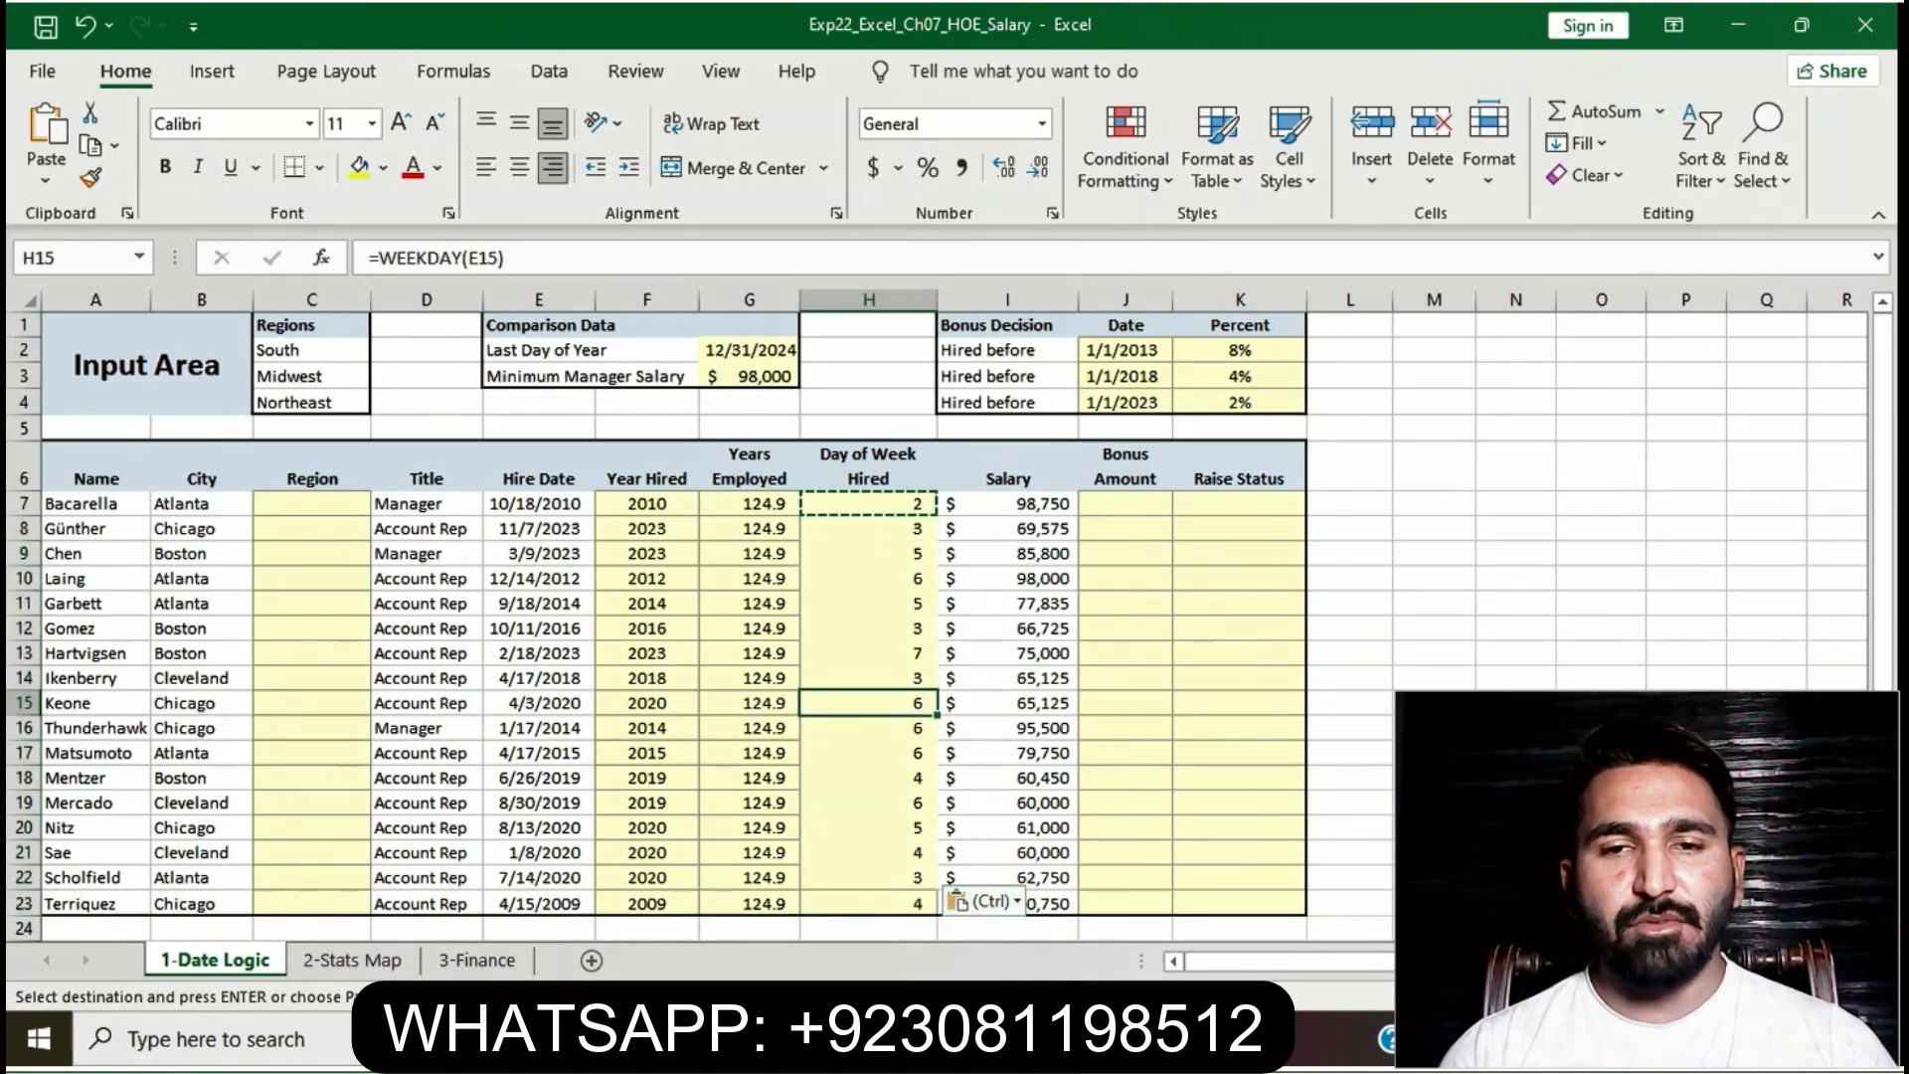
click(1349, 778)
scroll(1350, 777, down, 1)
scroll(1350, 777, down, 1)
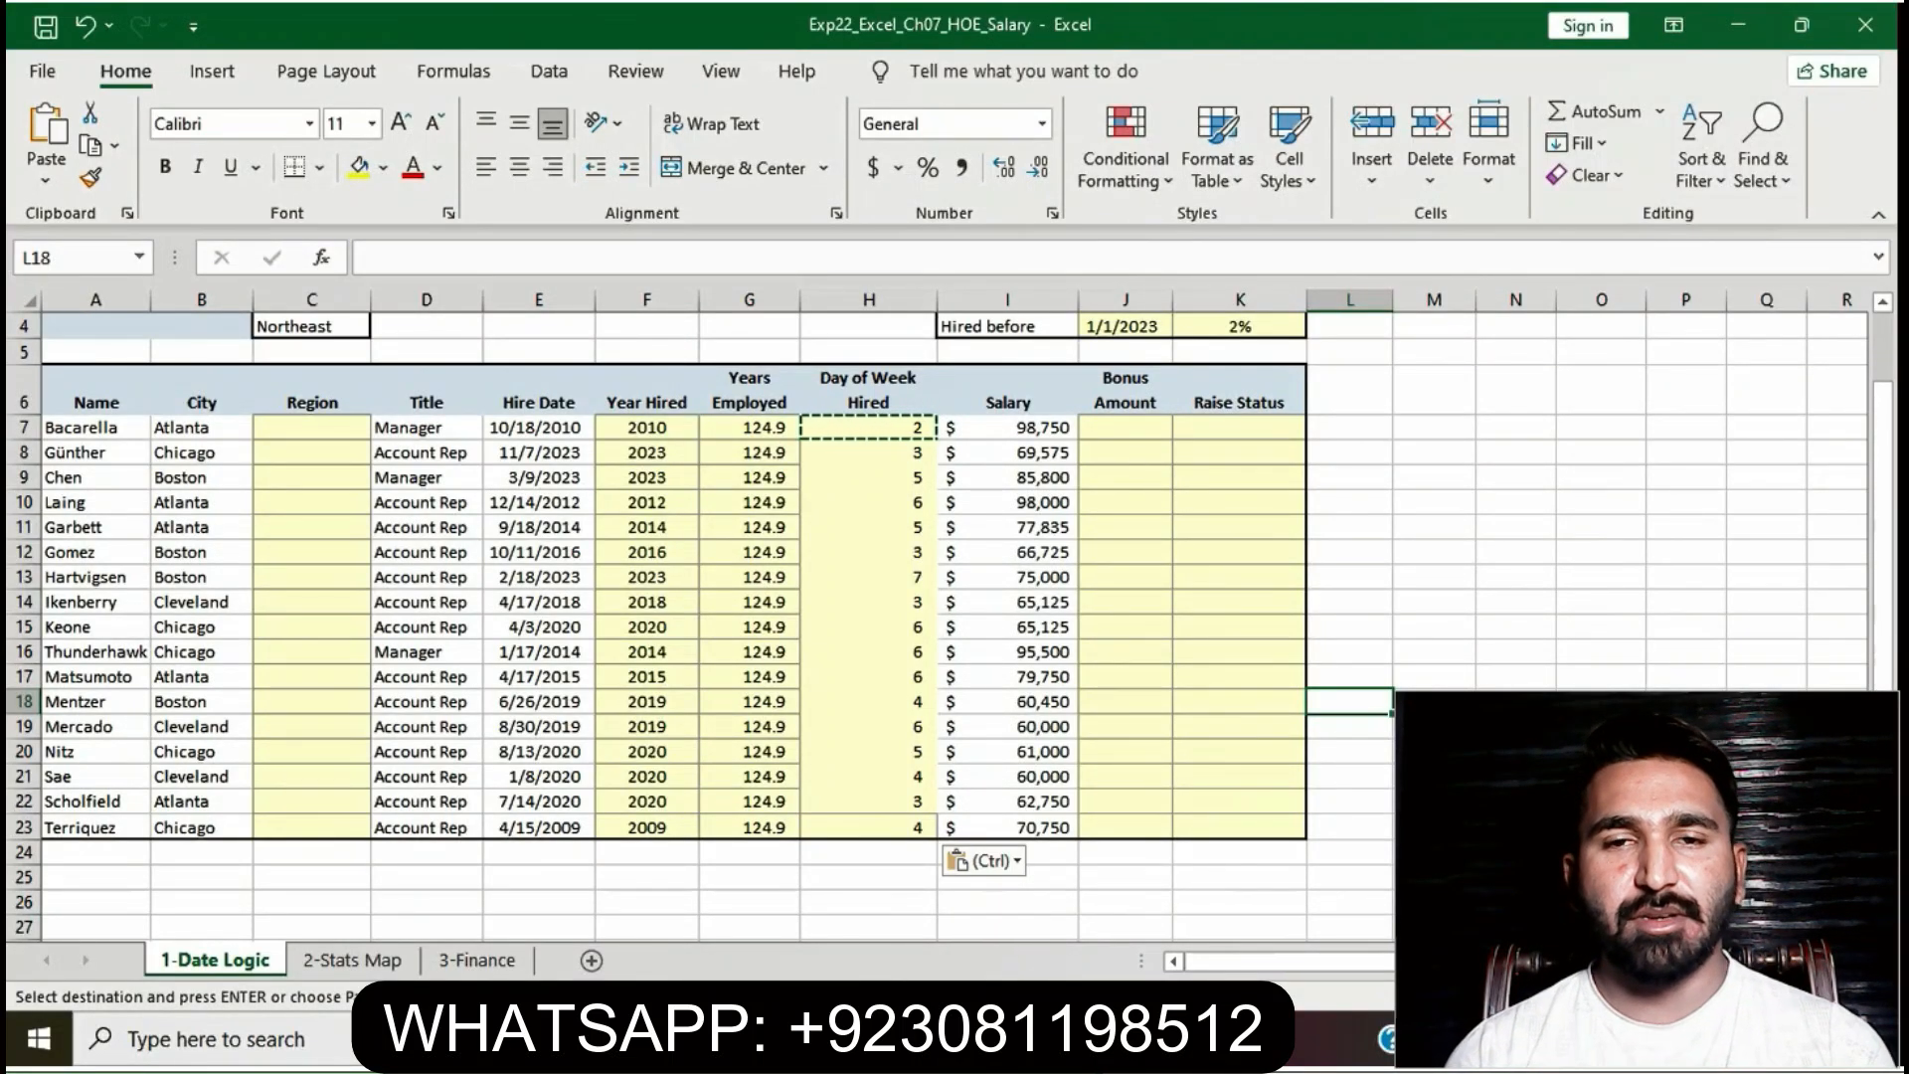
key(alt+Tab)
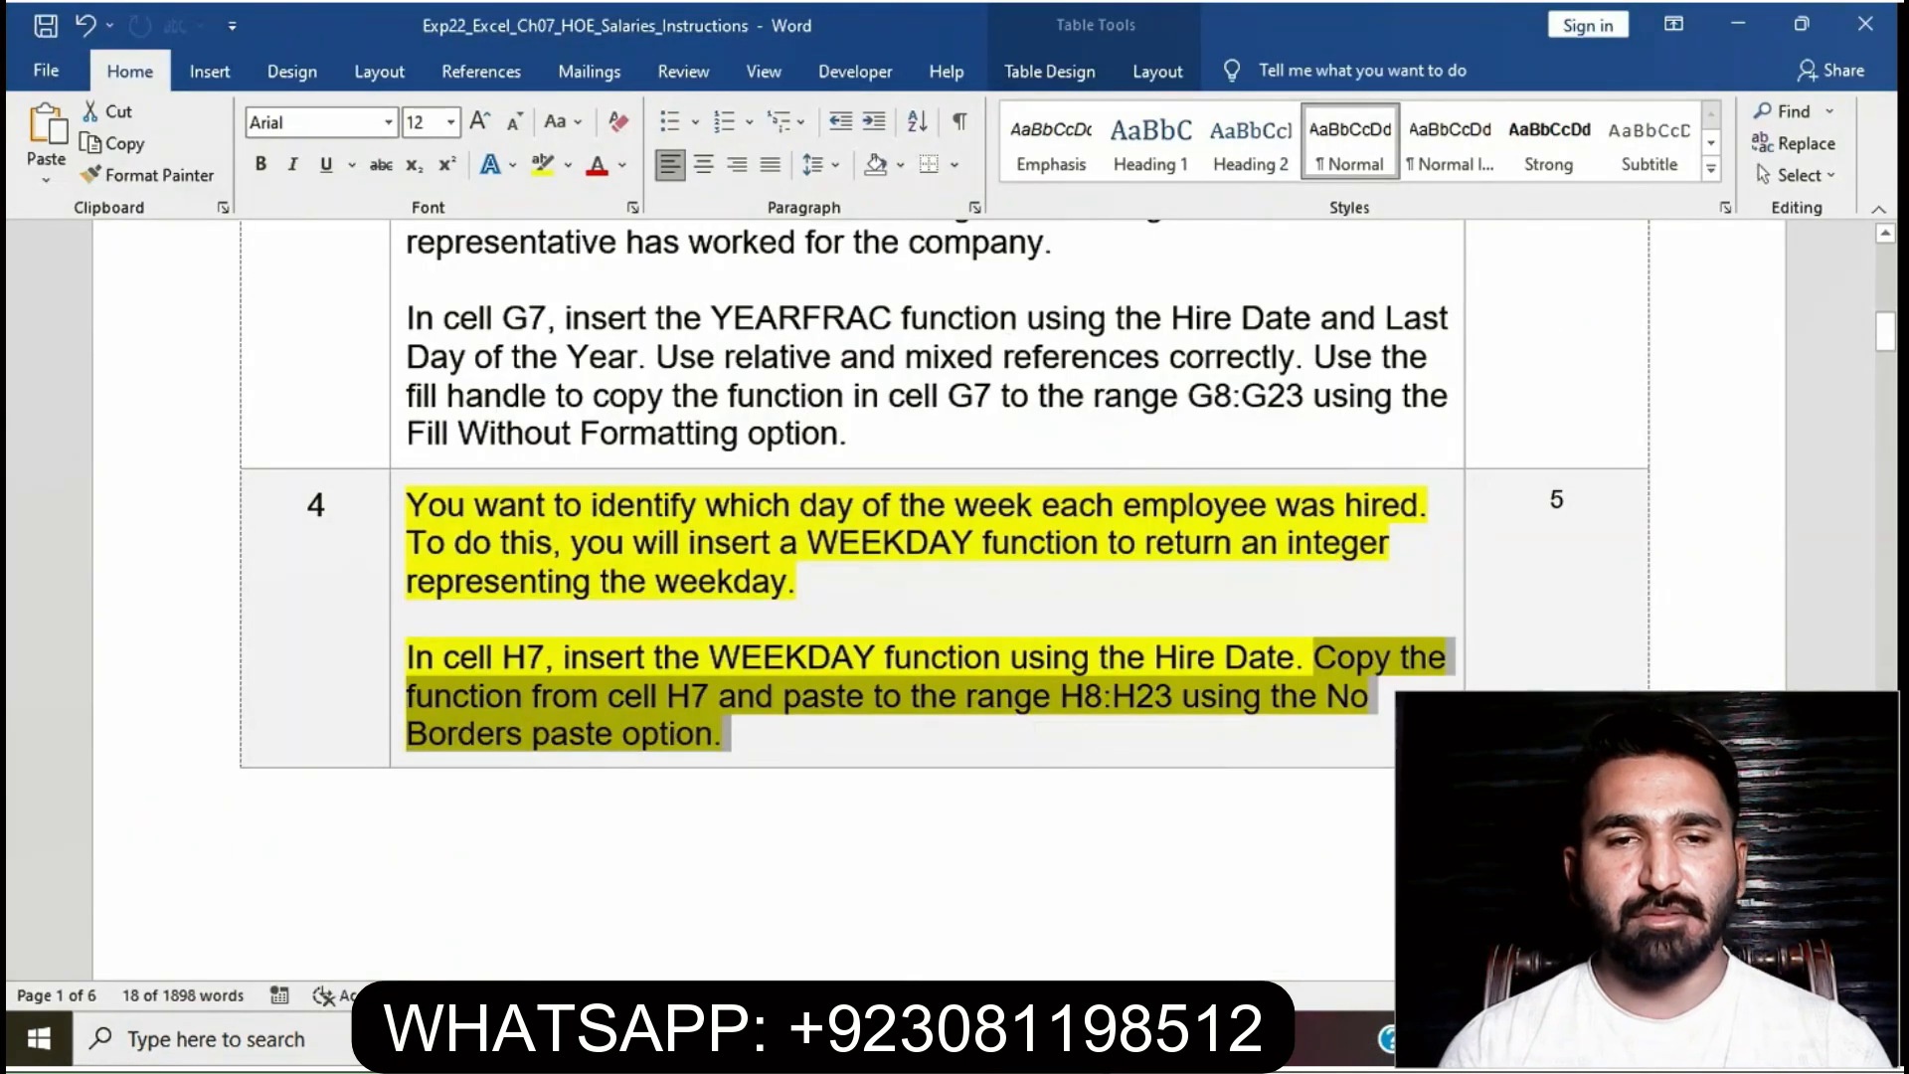
- Remove the yellow highlight from step 4's instructions
click(733, 733)
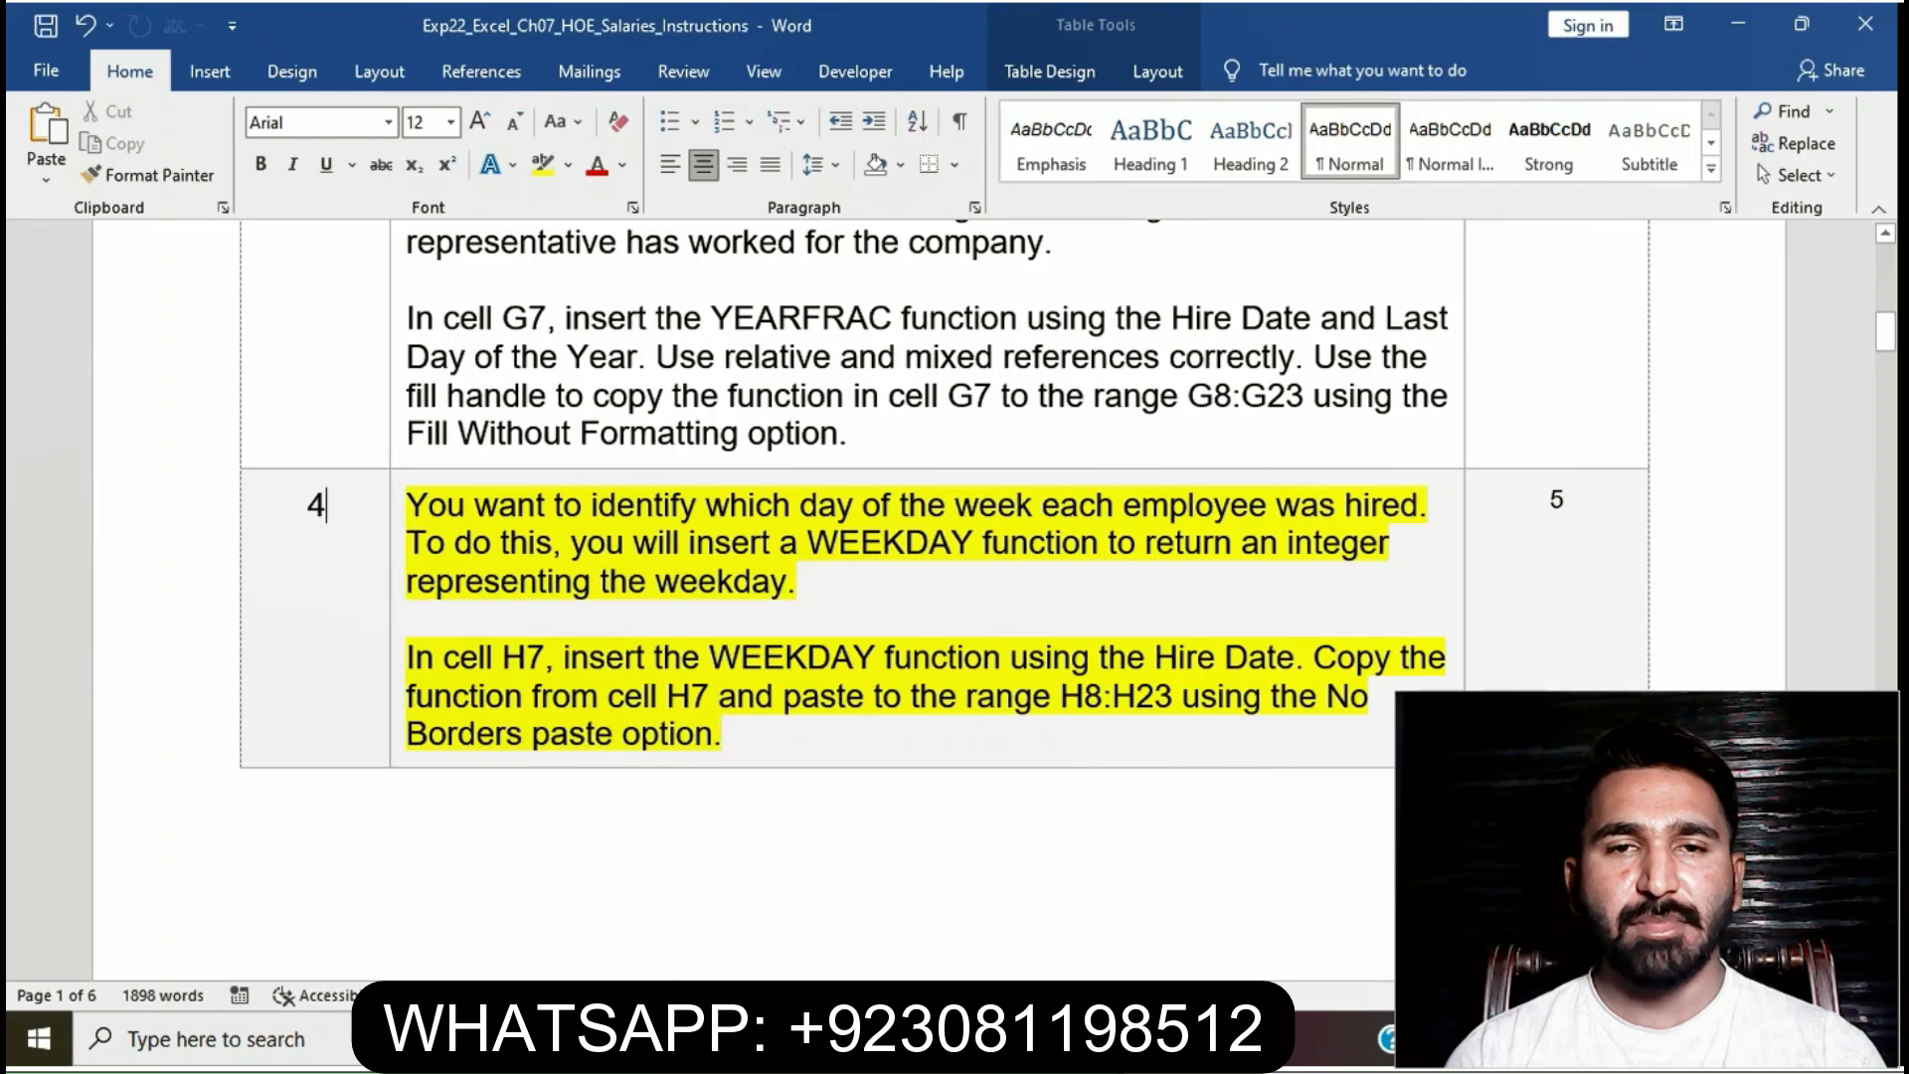
click(398, 509)
click(513, 462)
click(732, 733)
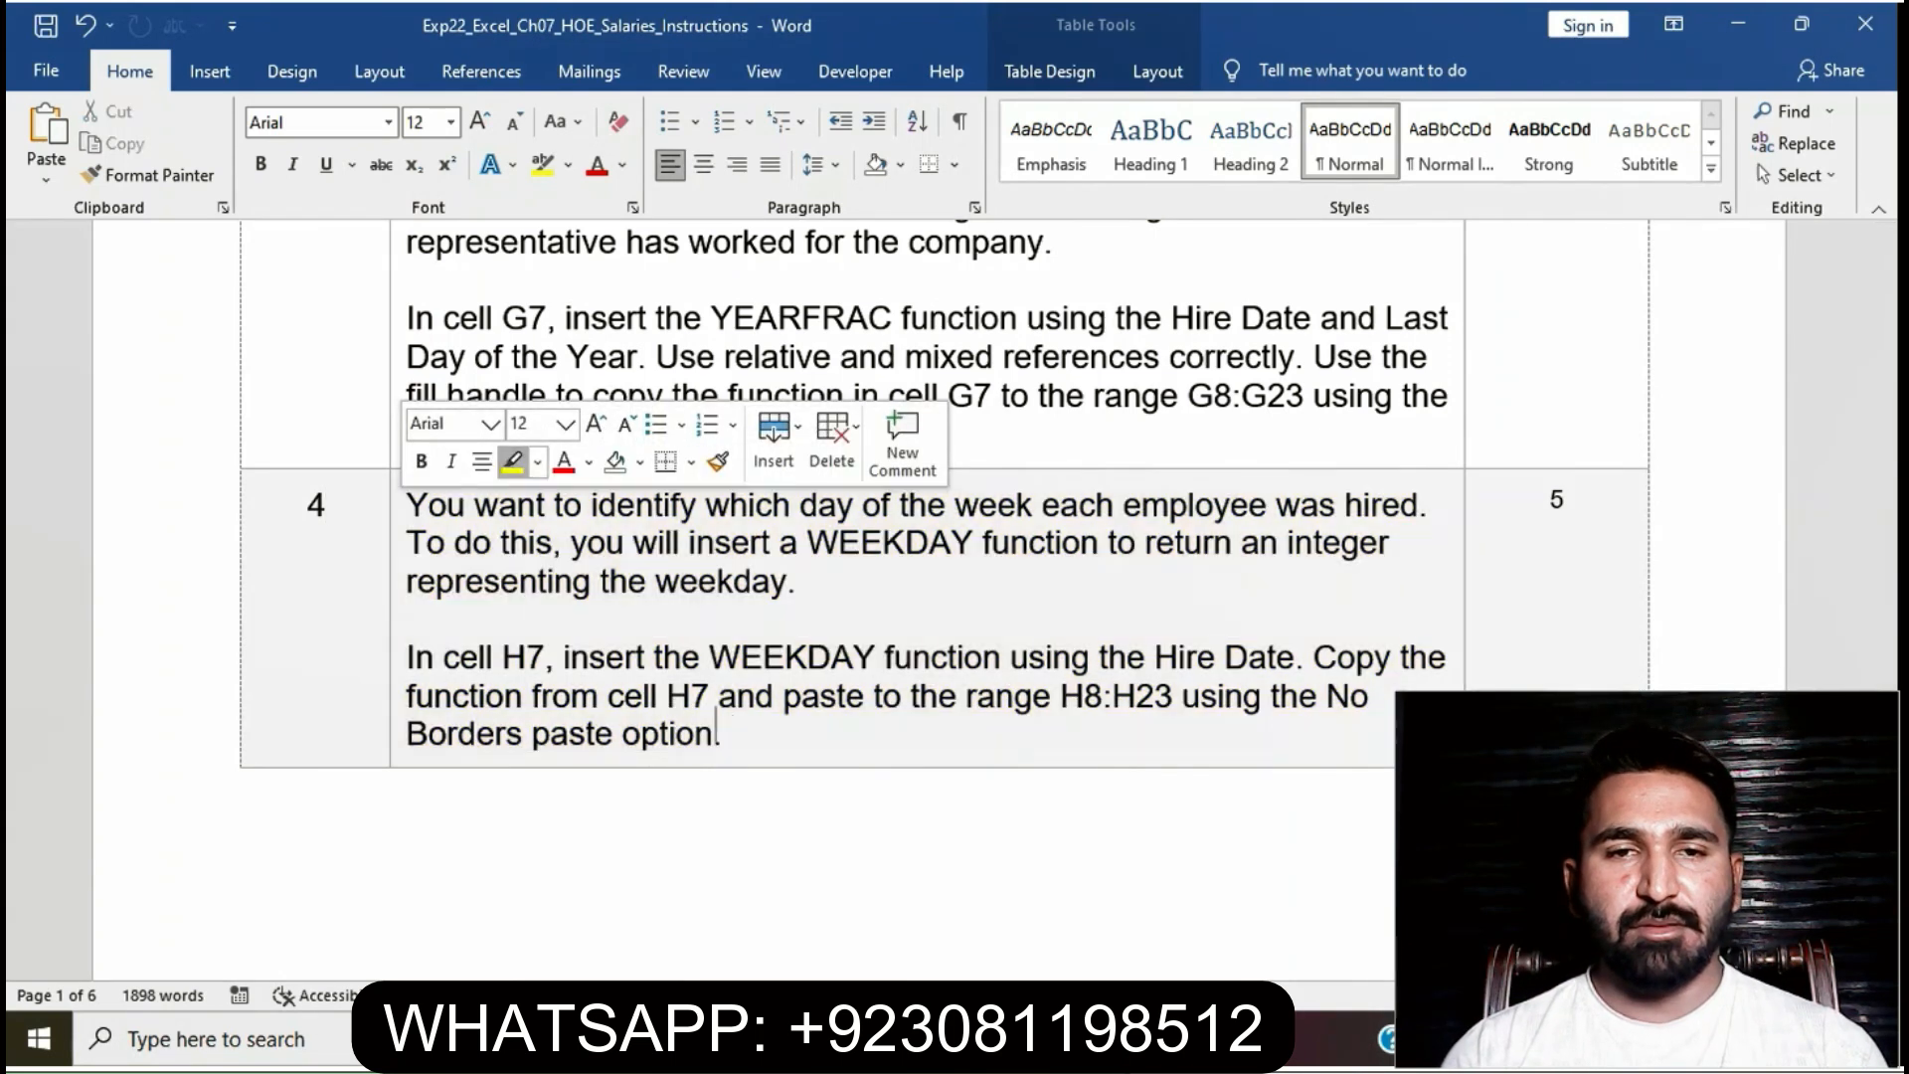
click(408, 618)
- Highlight step 5's dddd custom-format instructions in yellow
scroll(938, 601, down, 5)
scroll(939, 600, down, 5)
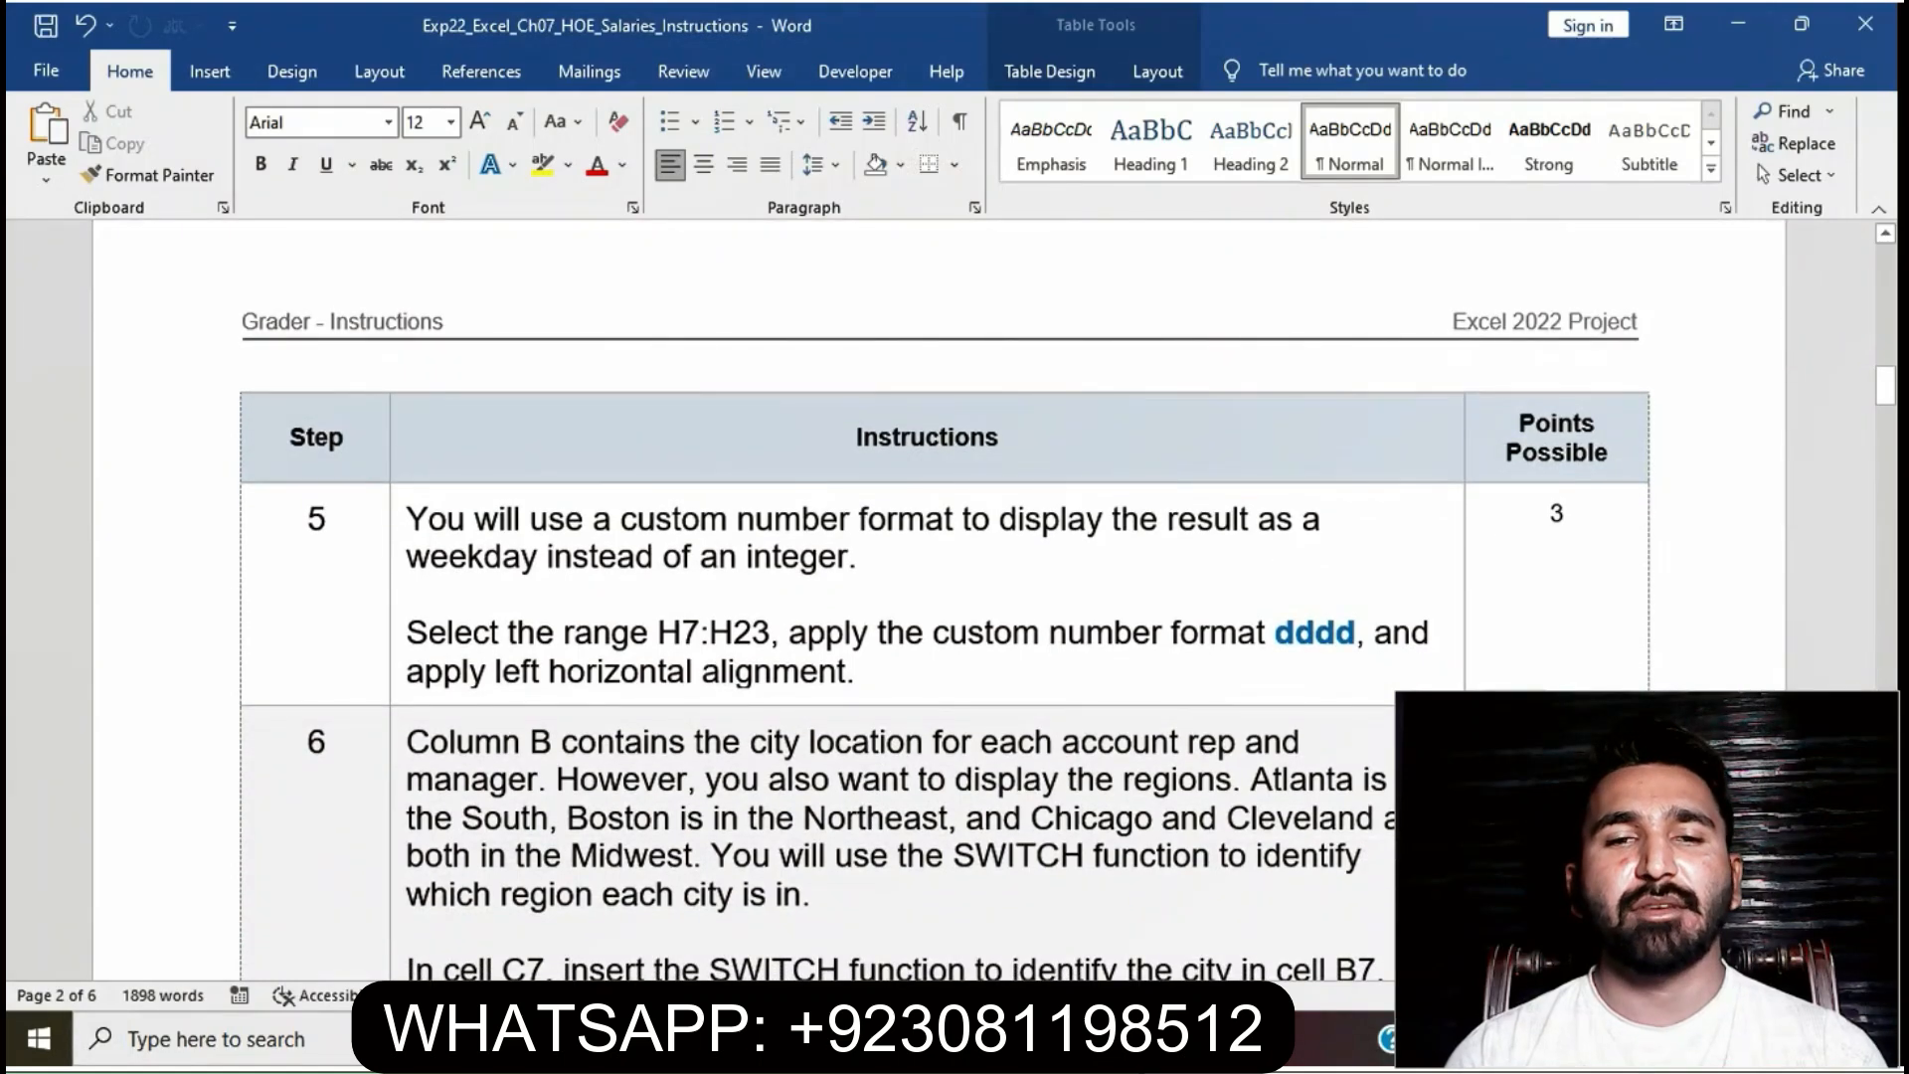
click(398, 517)
click(504, 471)
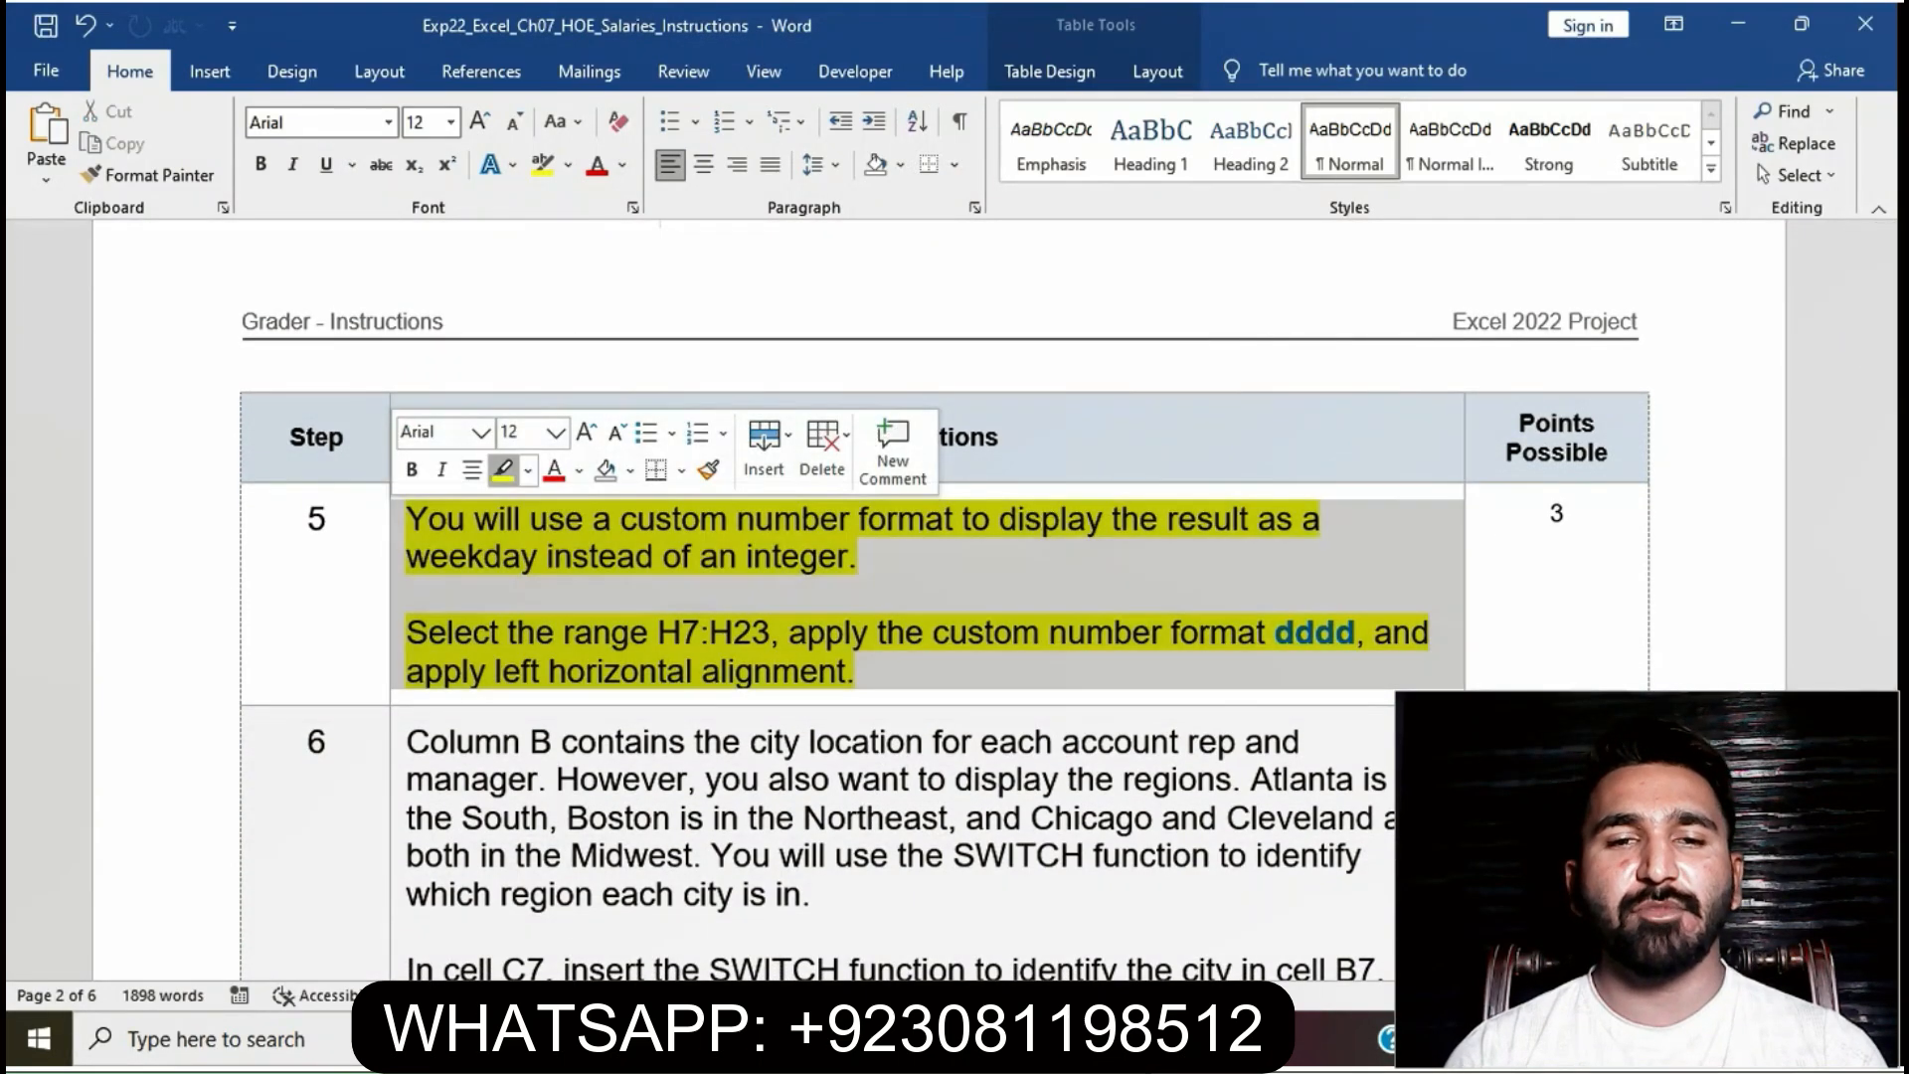
click(567, 632)
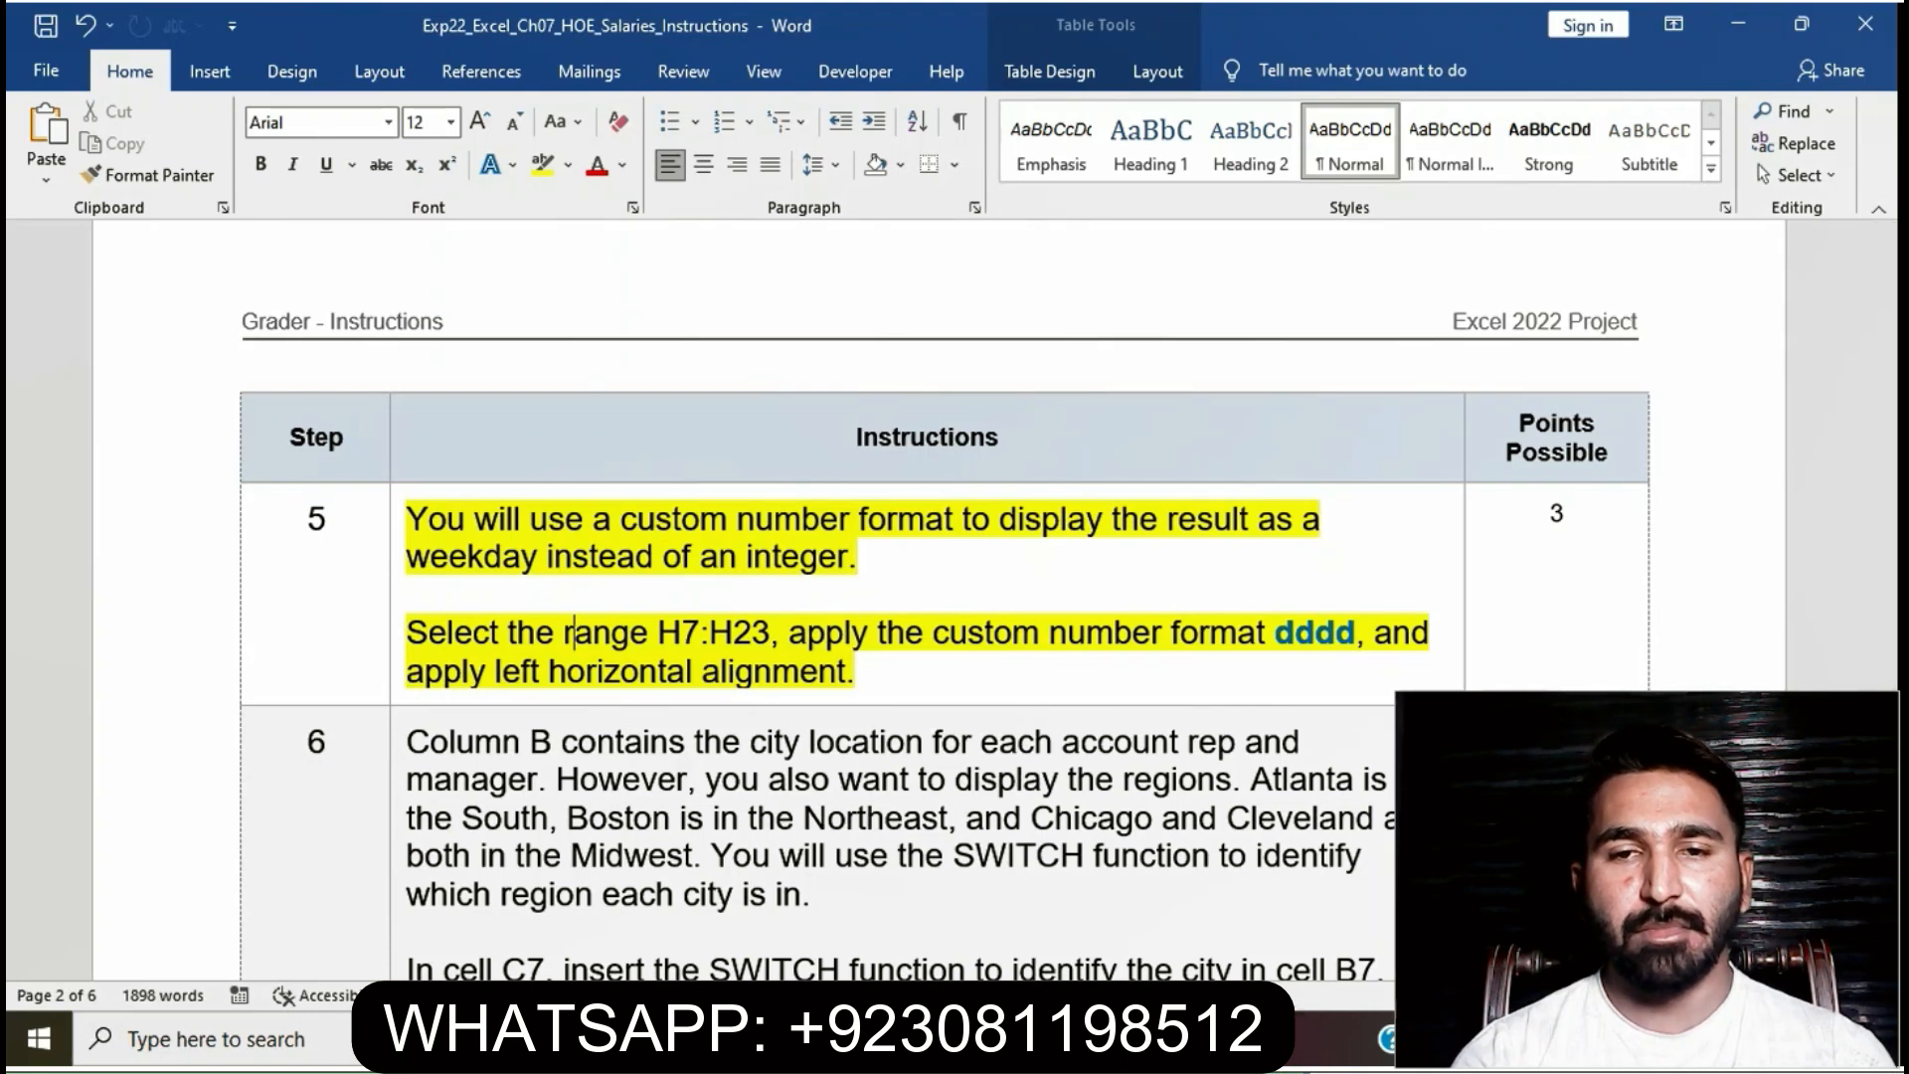
- Select the weekday results H7:H23 in the Excel workbook
drag(407, 634, 771, 633)
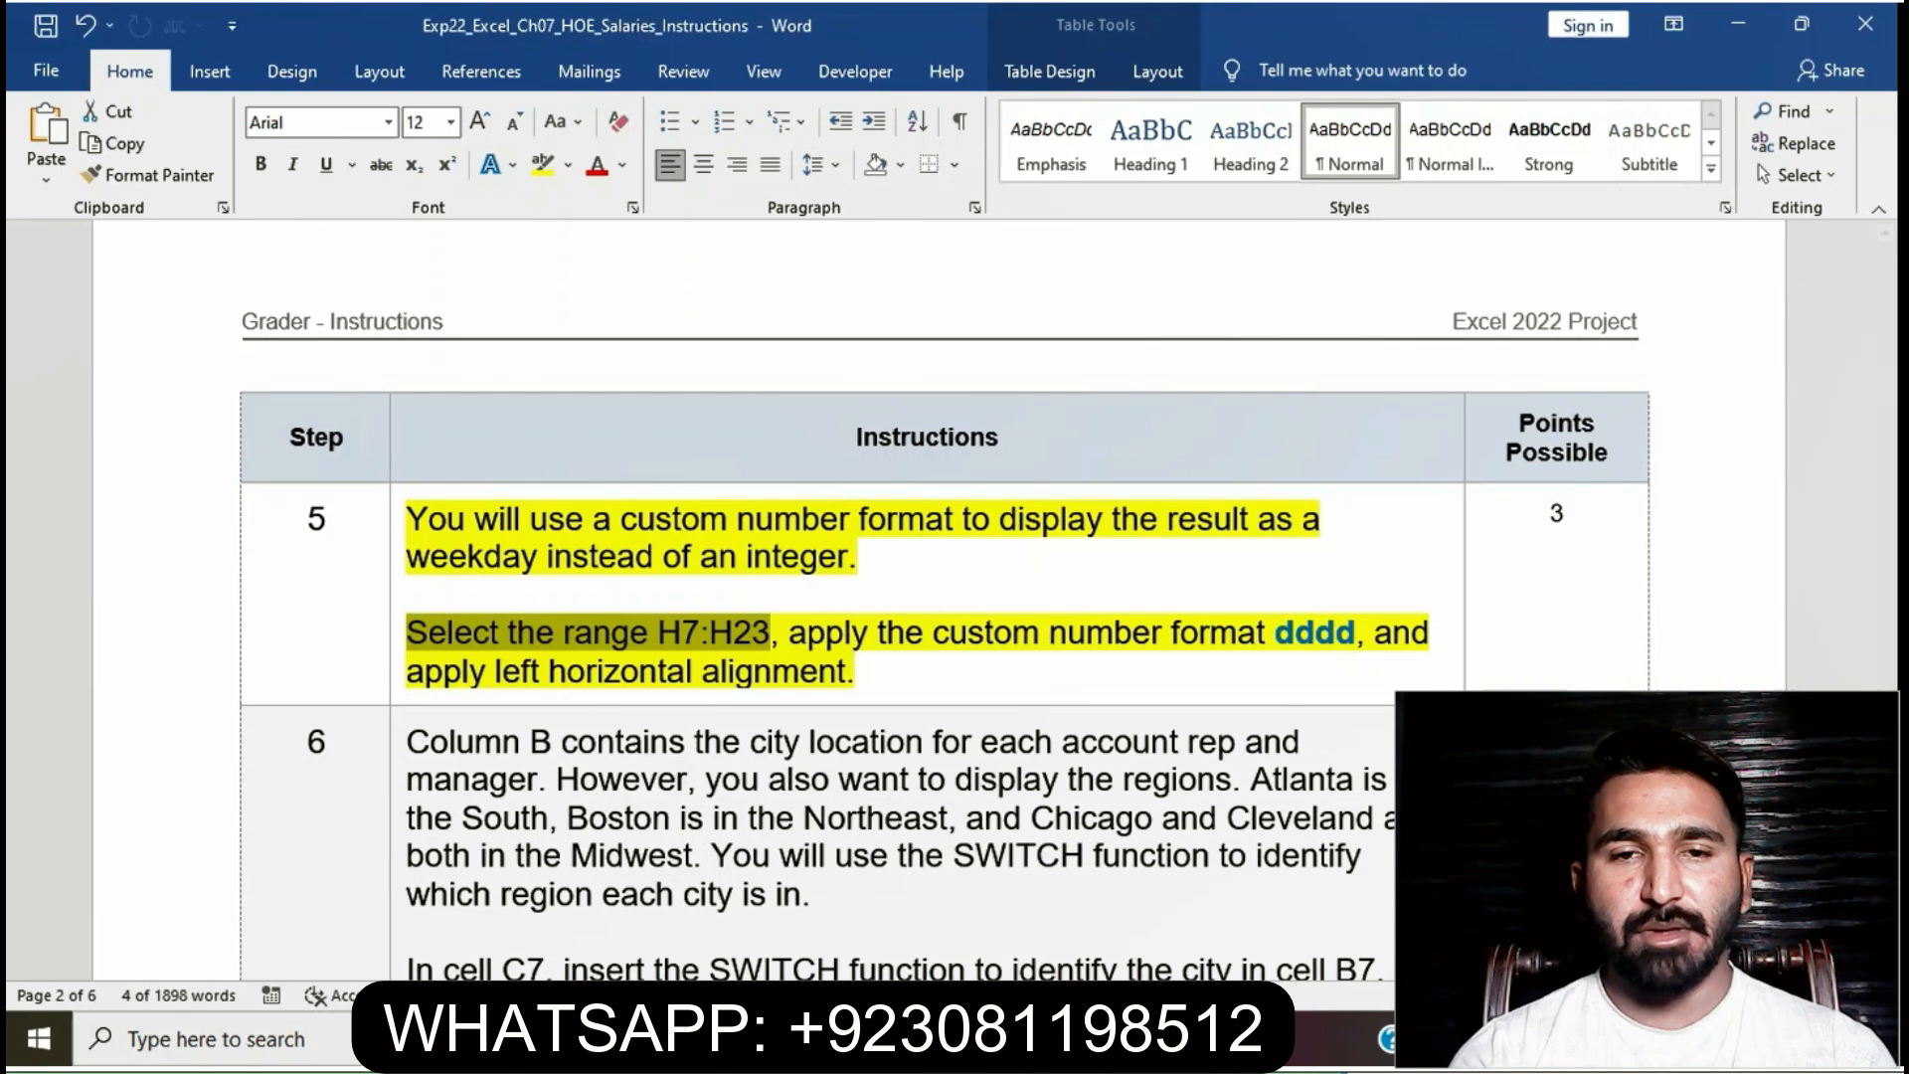
key(alt+Tab)
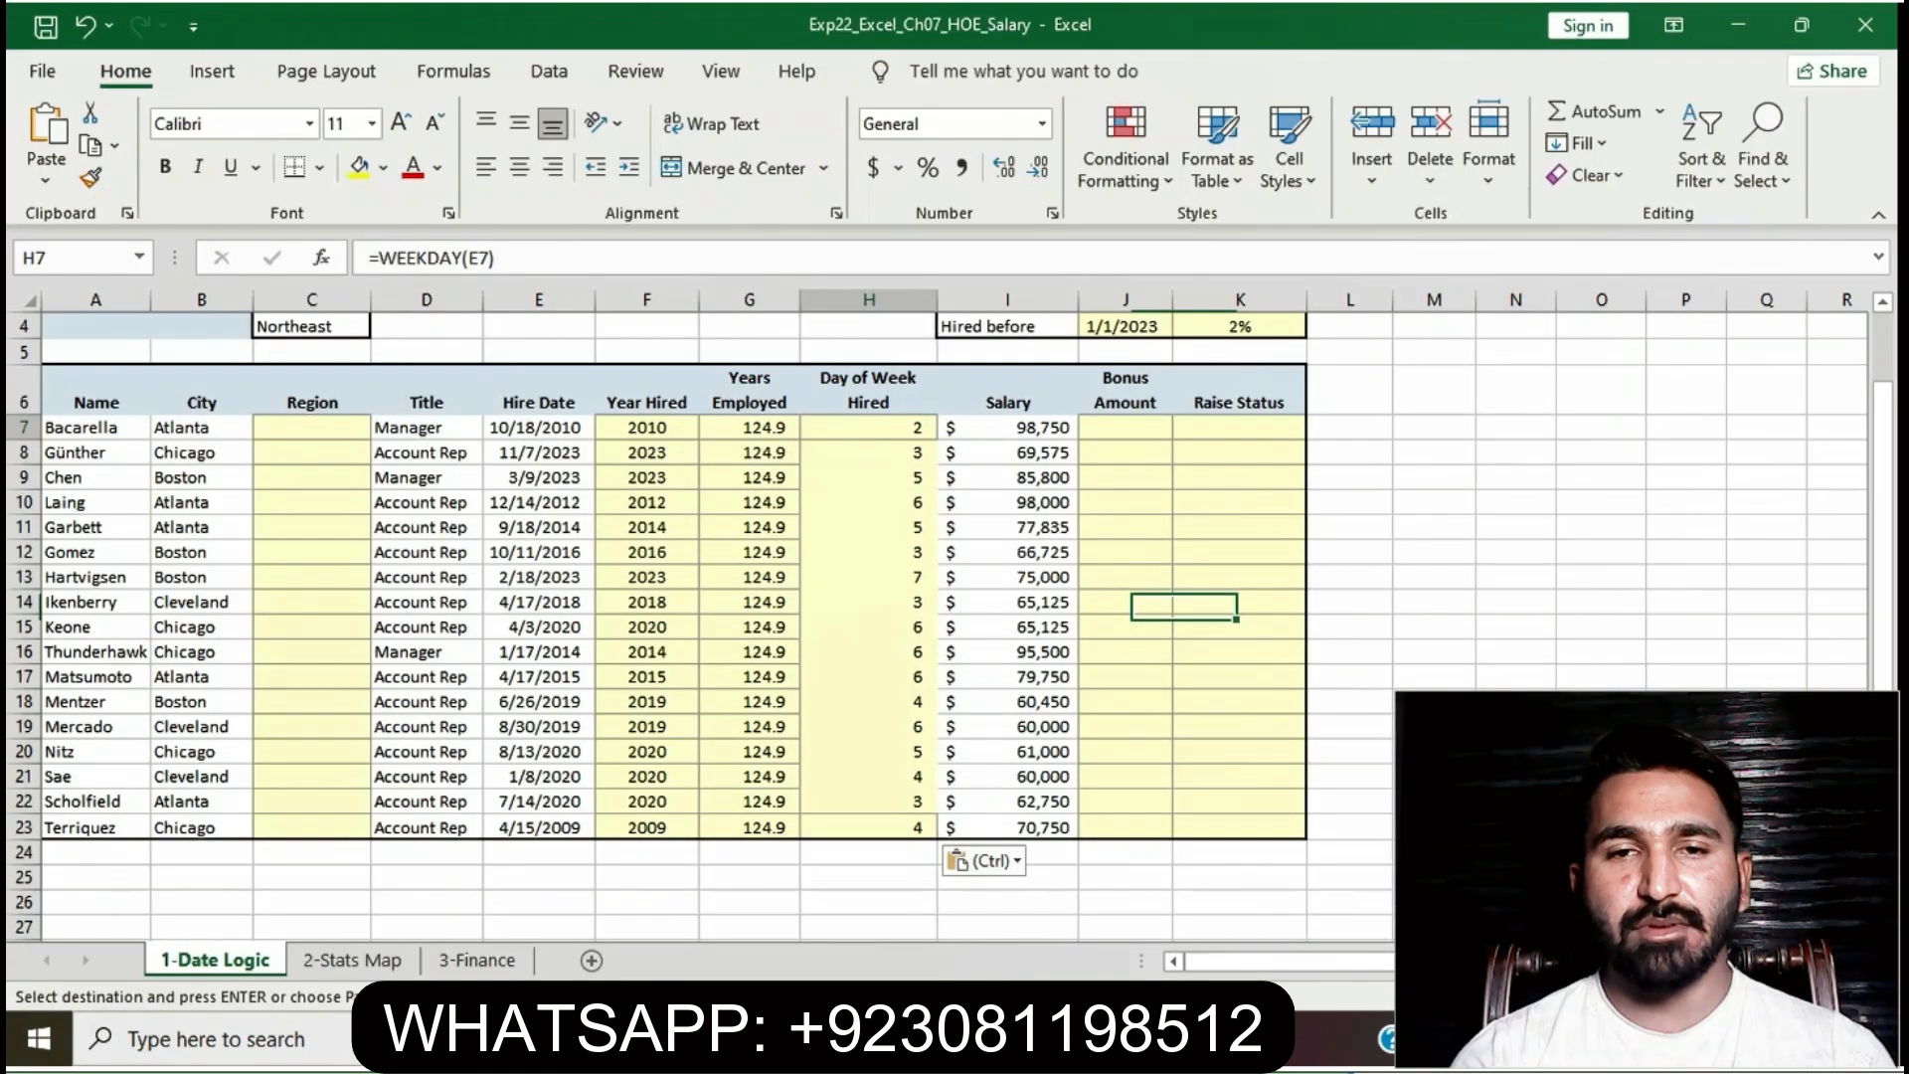
drag(868, 428, 868, 827)
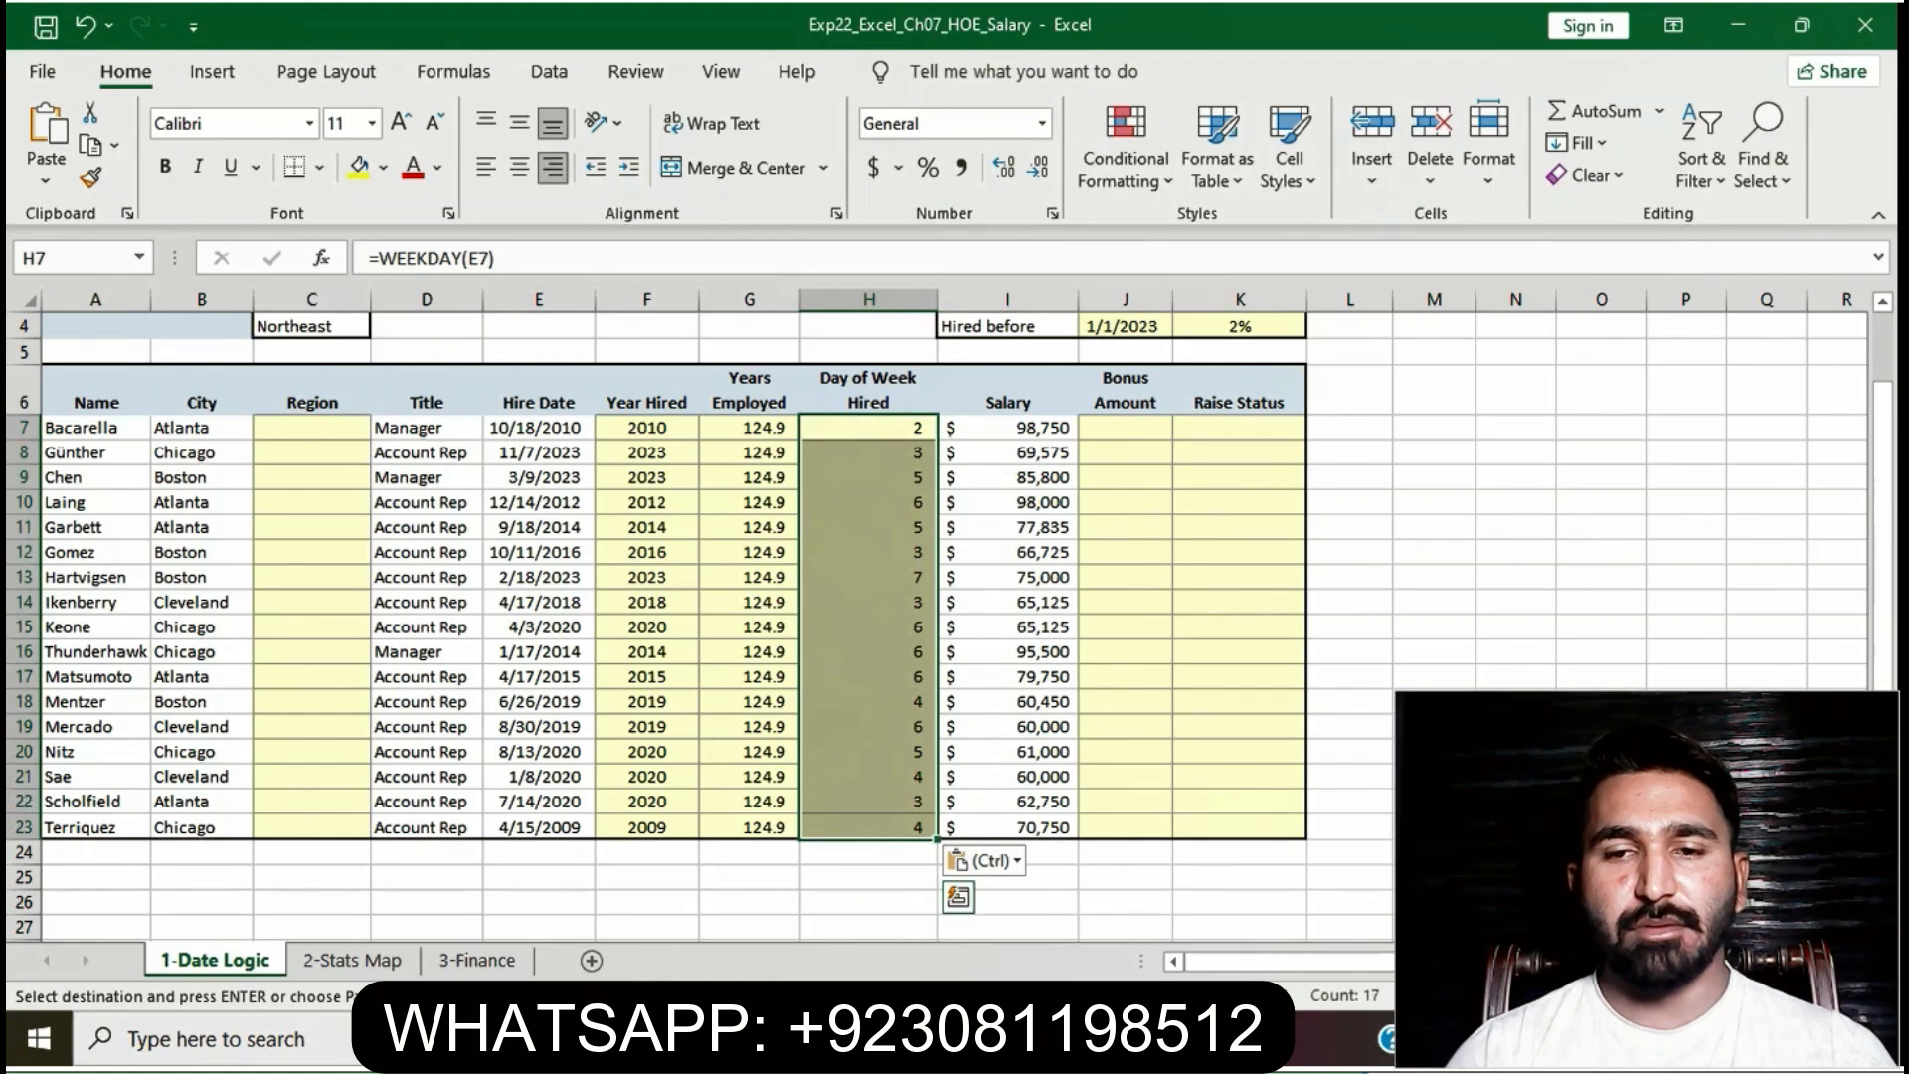
- Left-align the weekday values in H7:H23
key(alt+Tab)
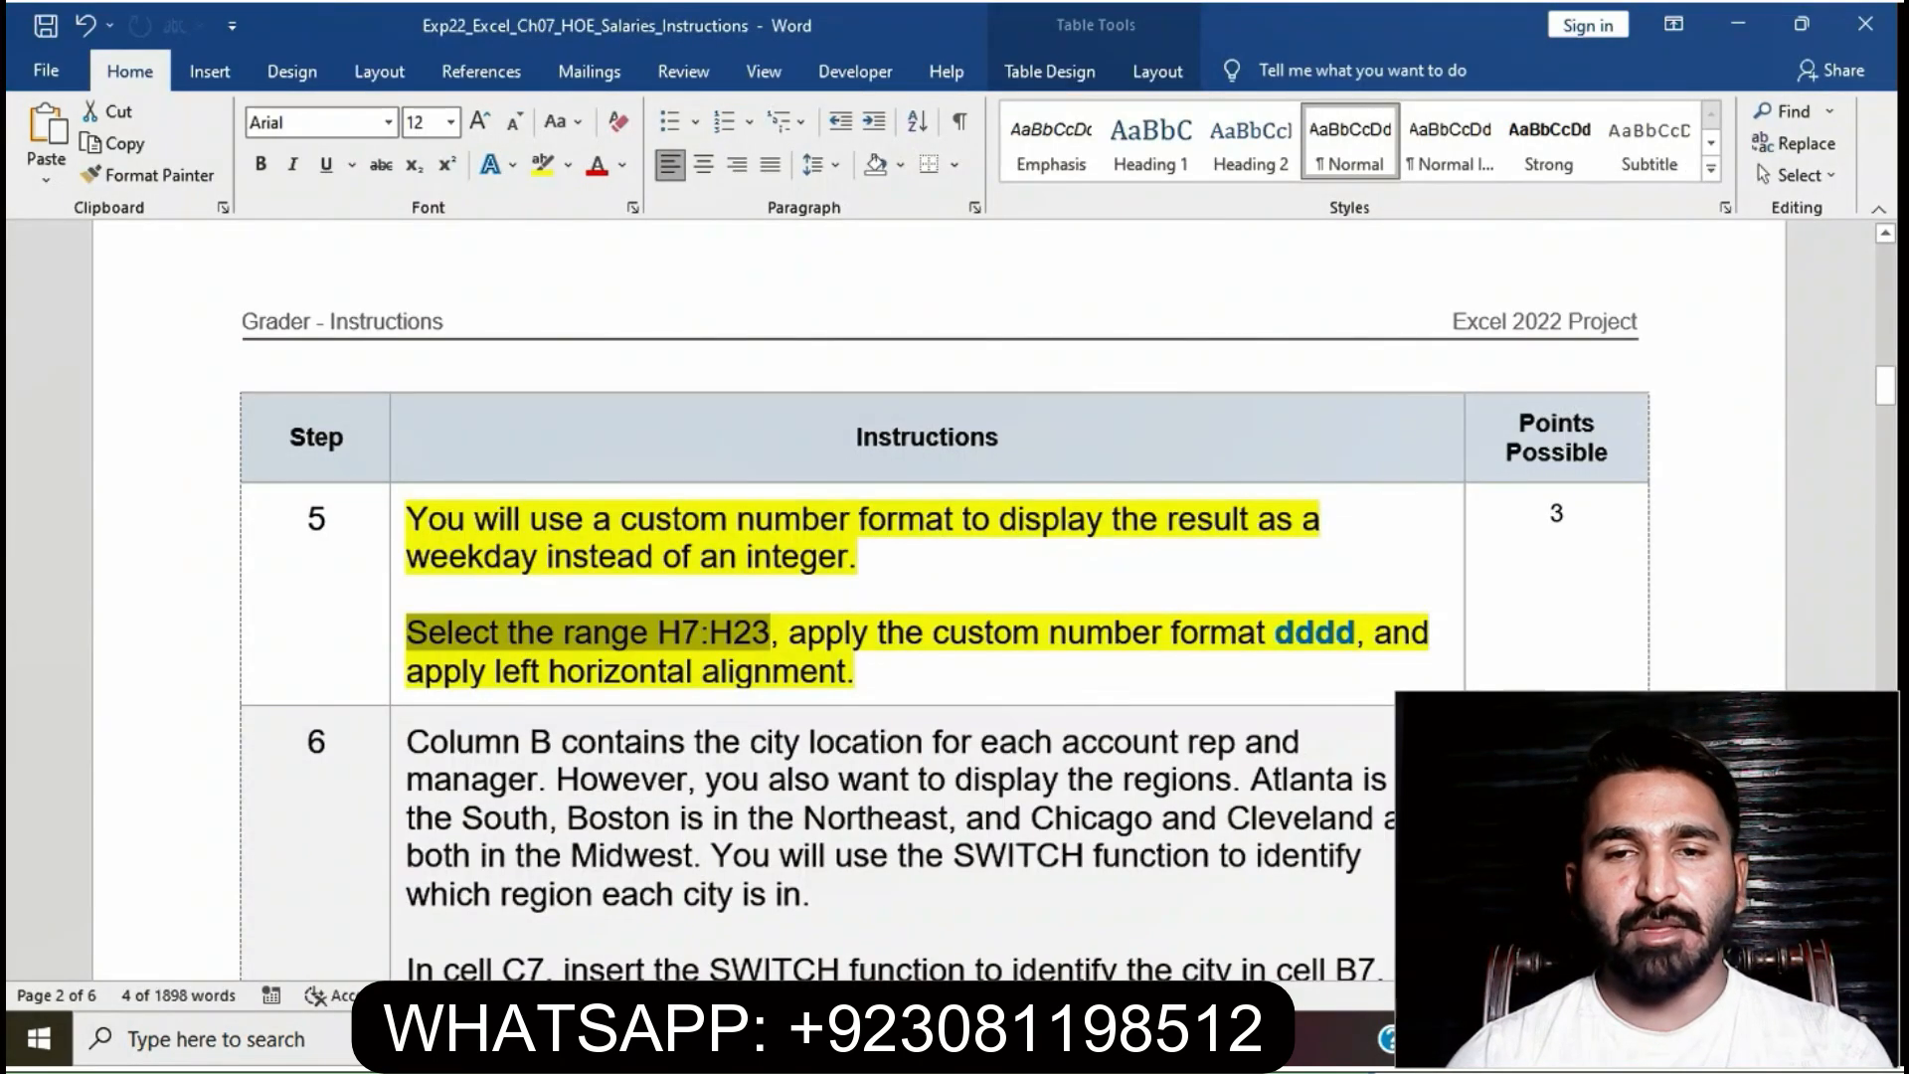
drag(788, 633, 856, 673)
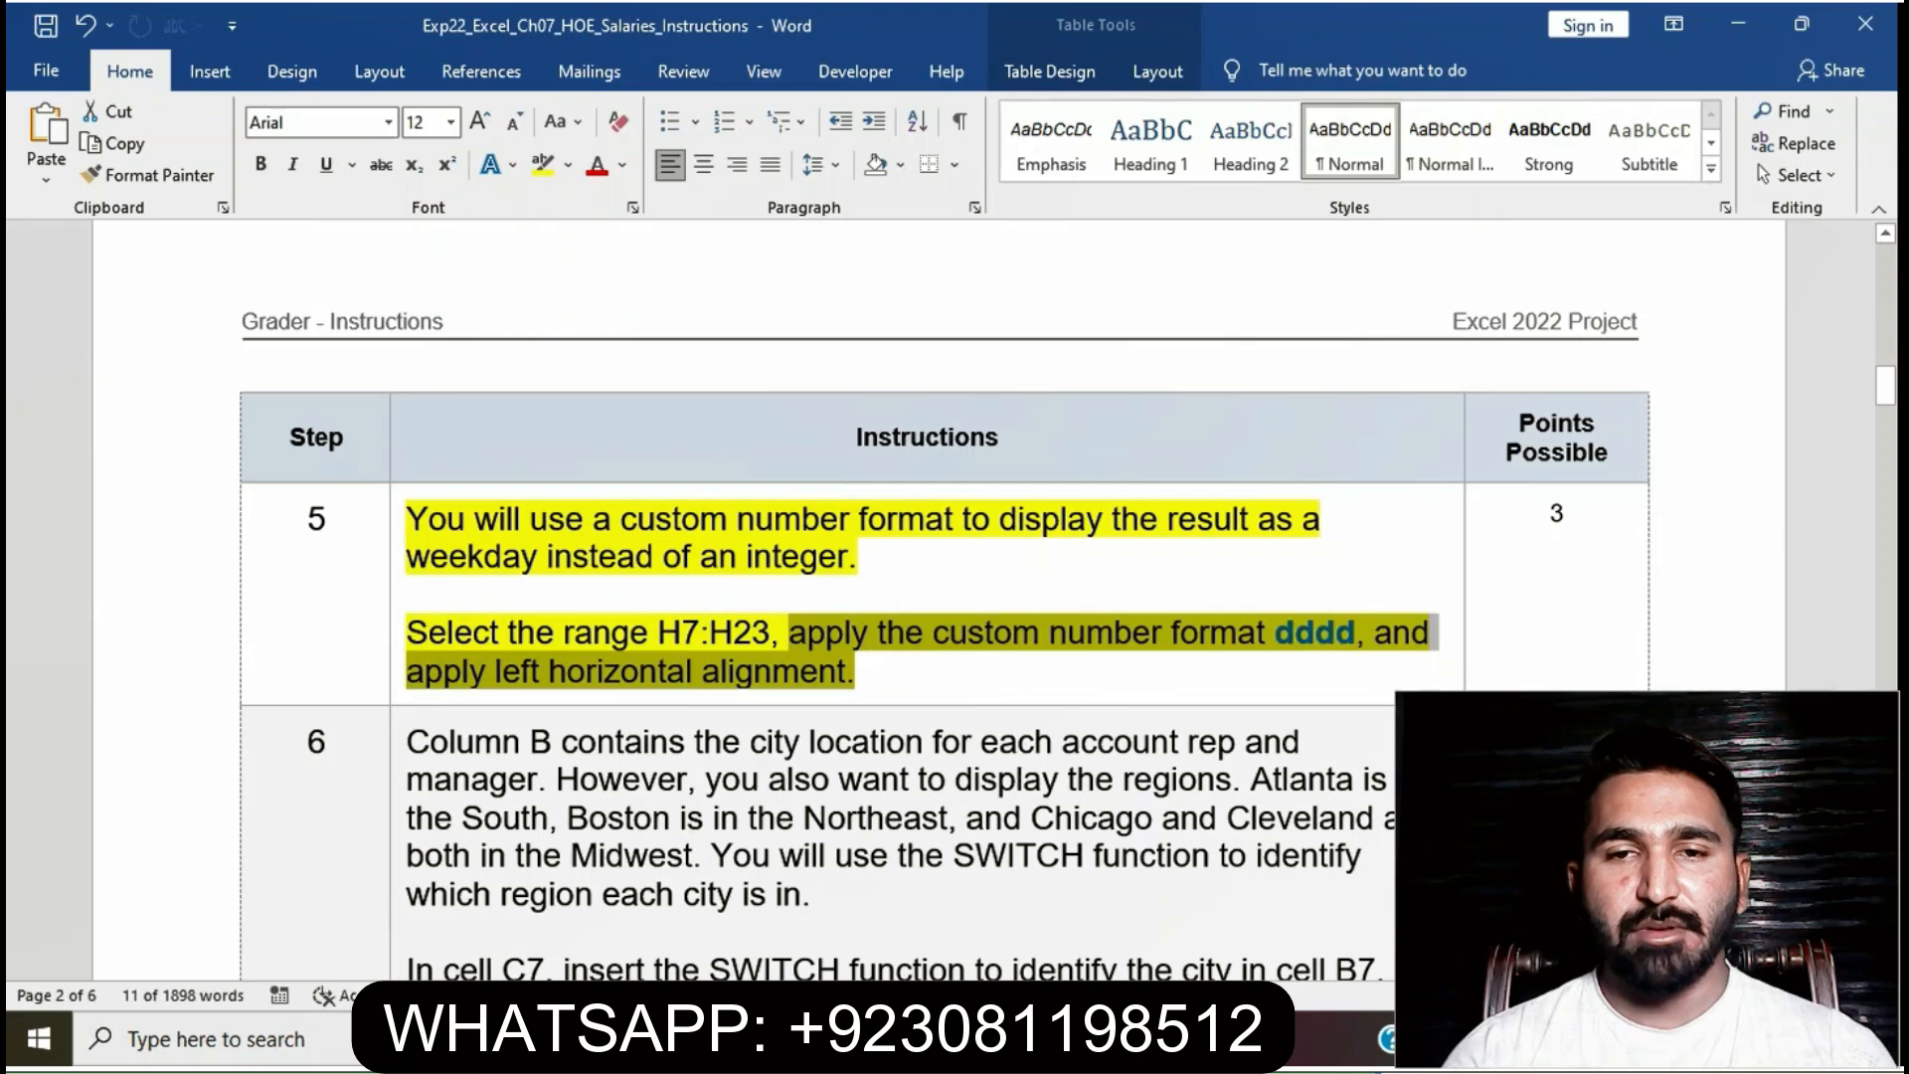
key(alt+Tab)
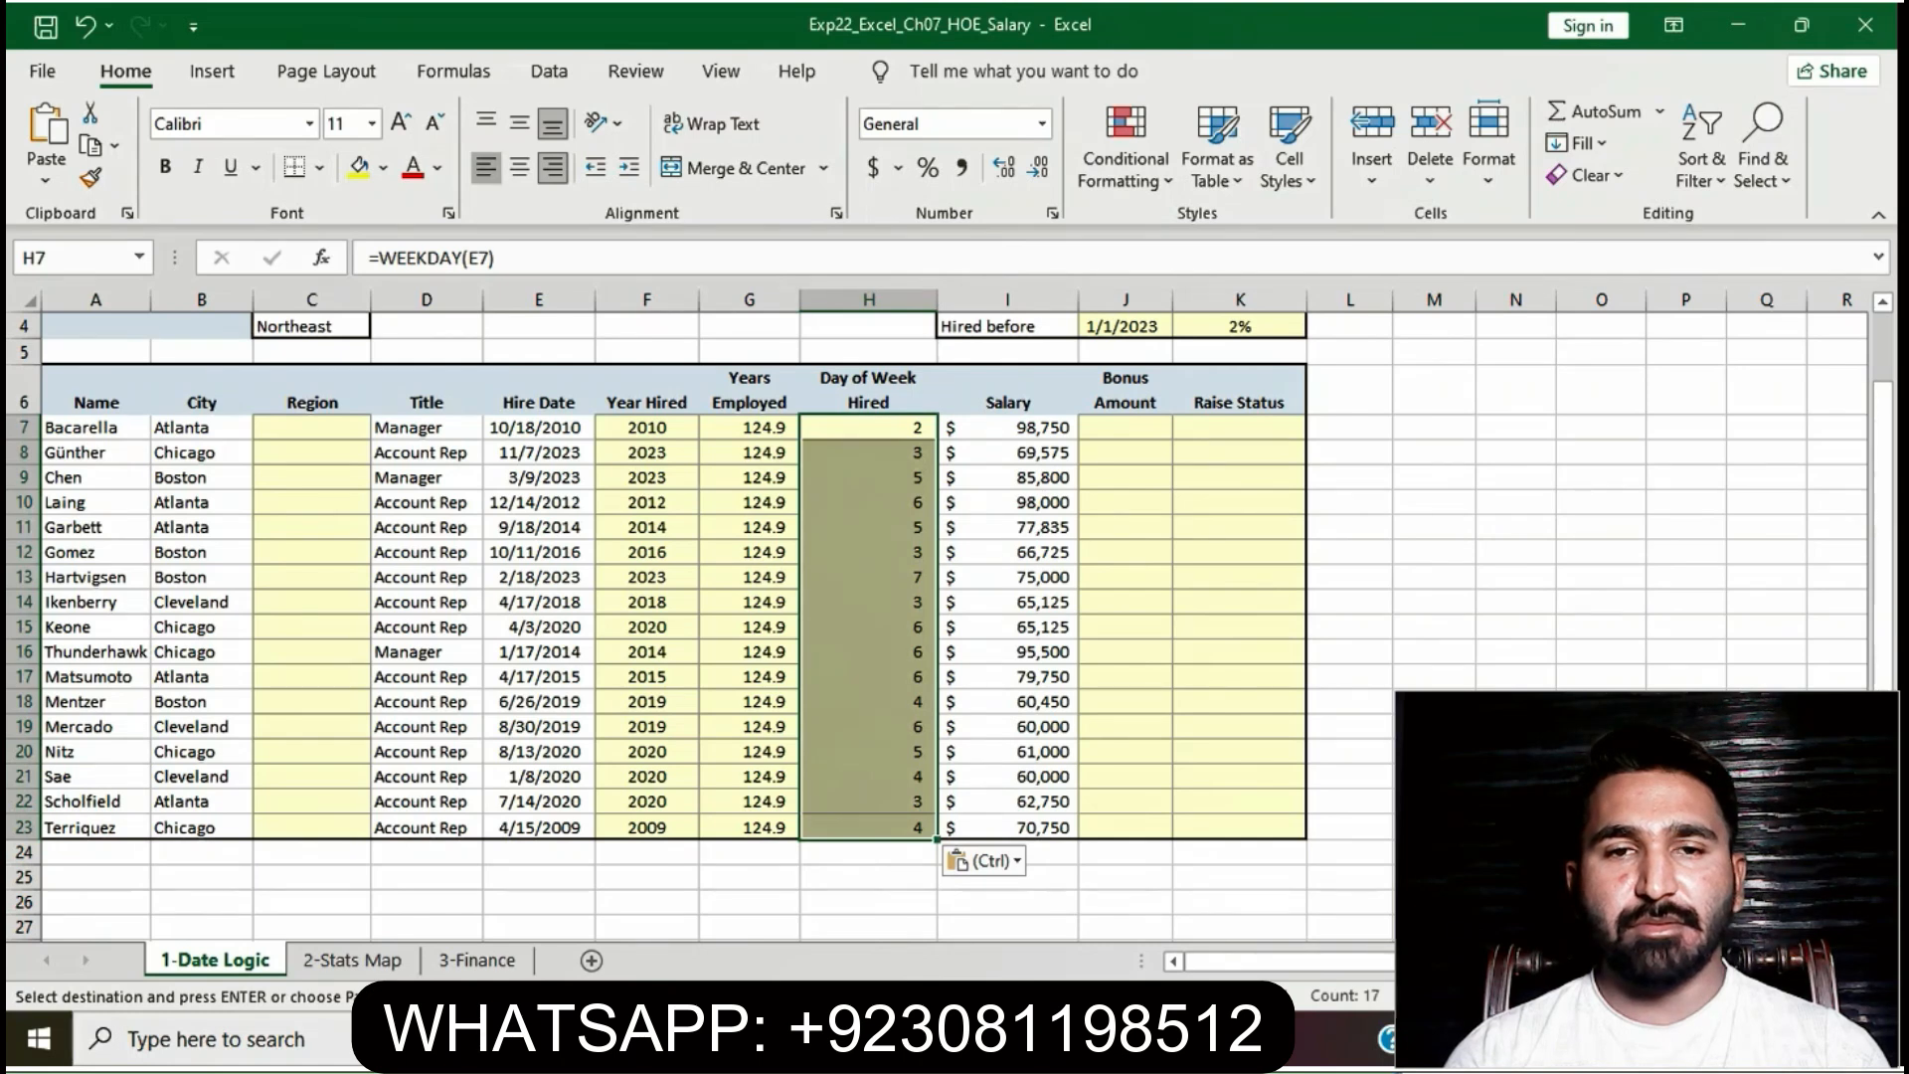
click(486, 167)
click(1349, 678)
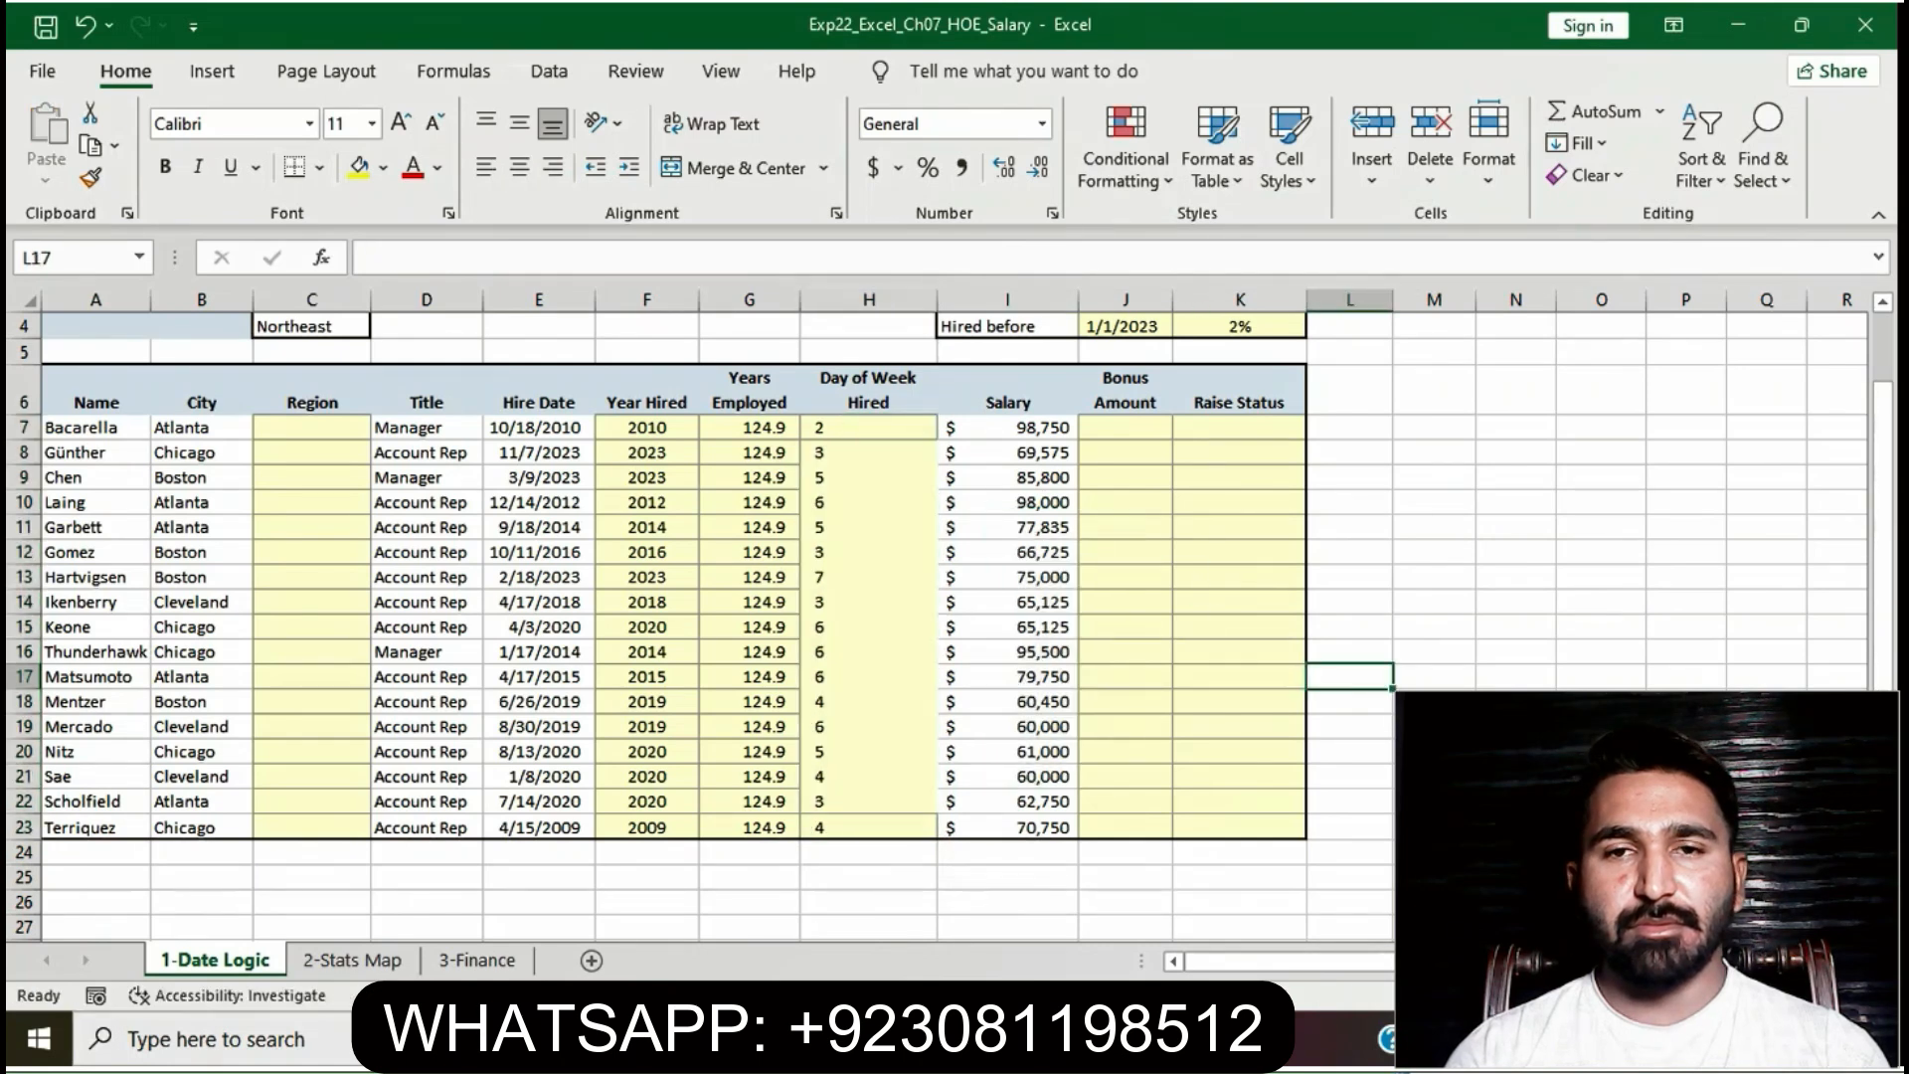
- Remove the yellow highlight from step 5's instructions in Word
key(alt+Tab)
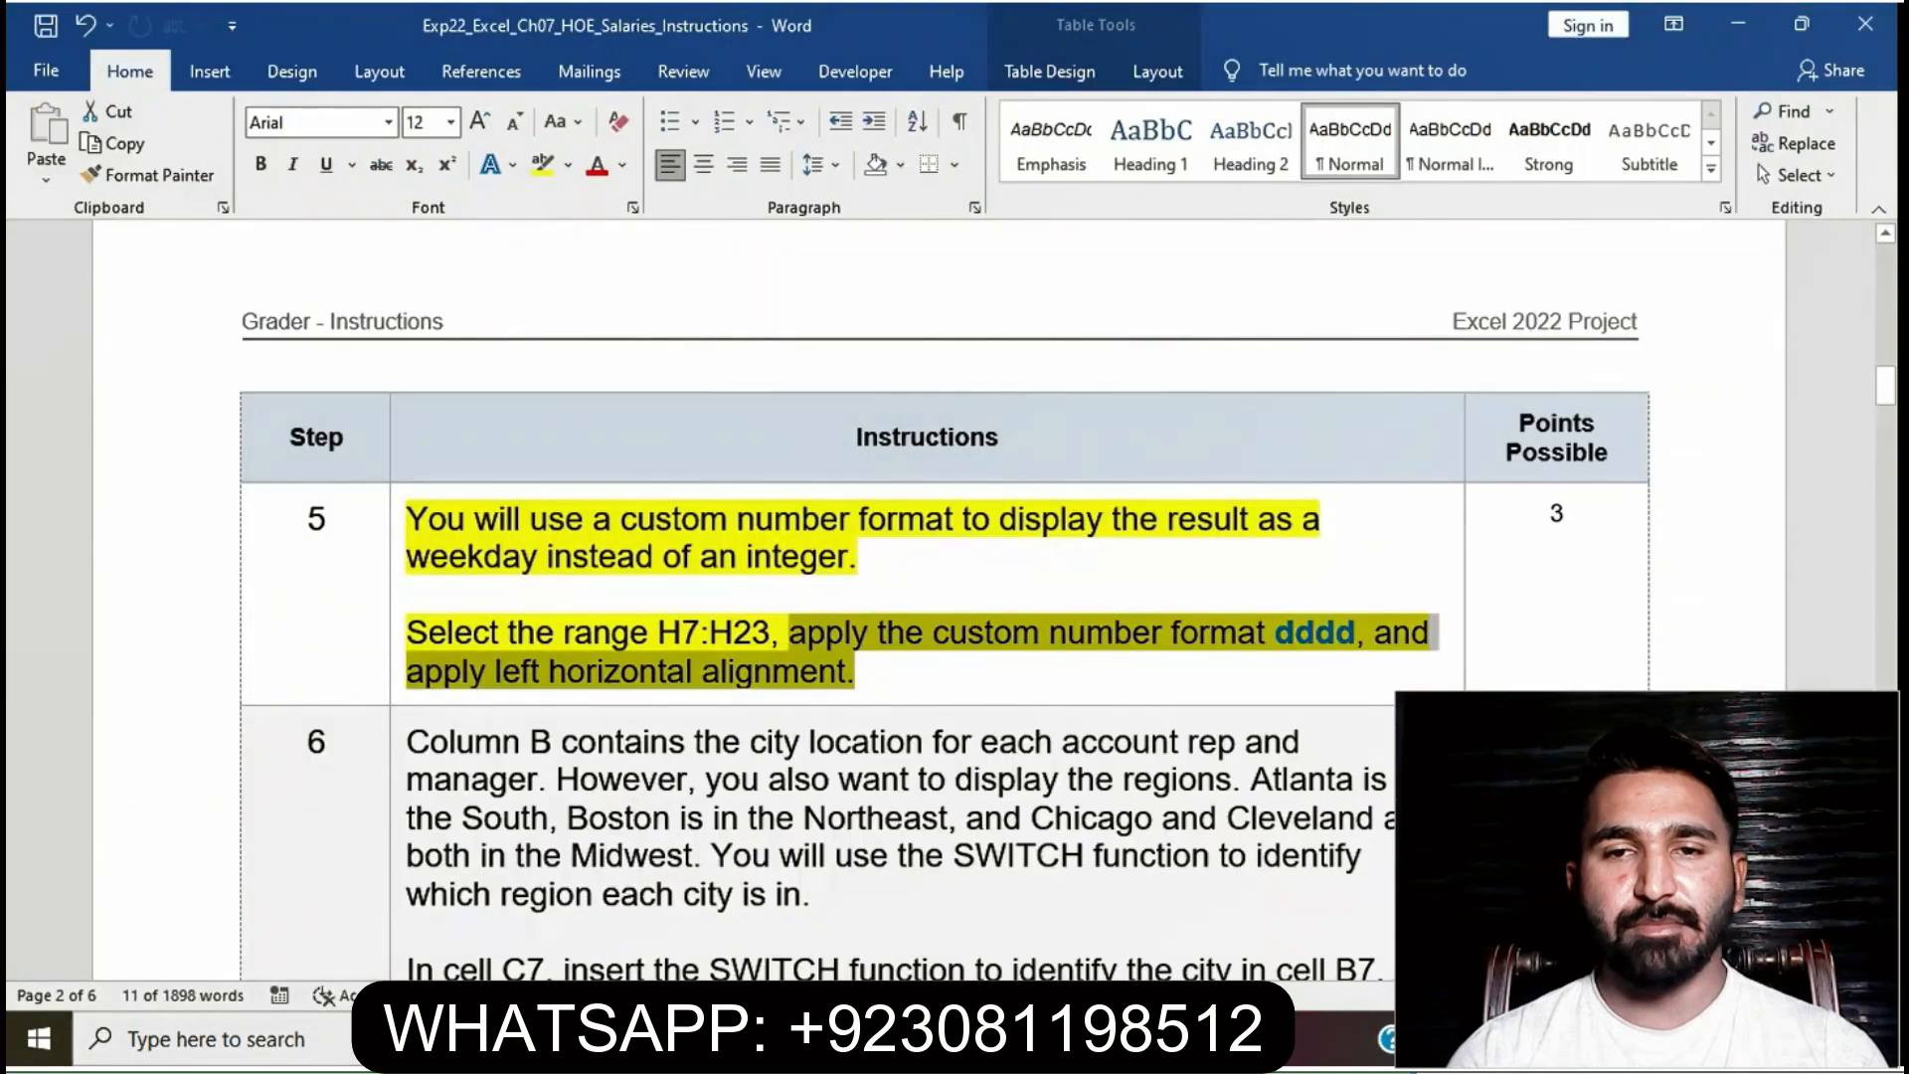
click(683, 634)
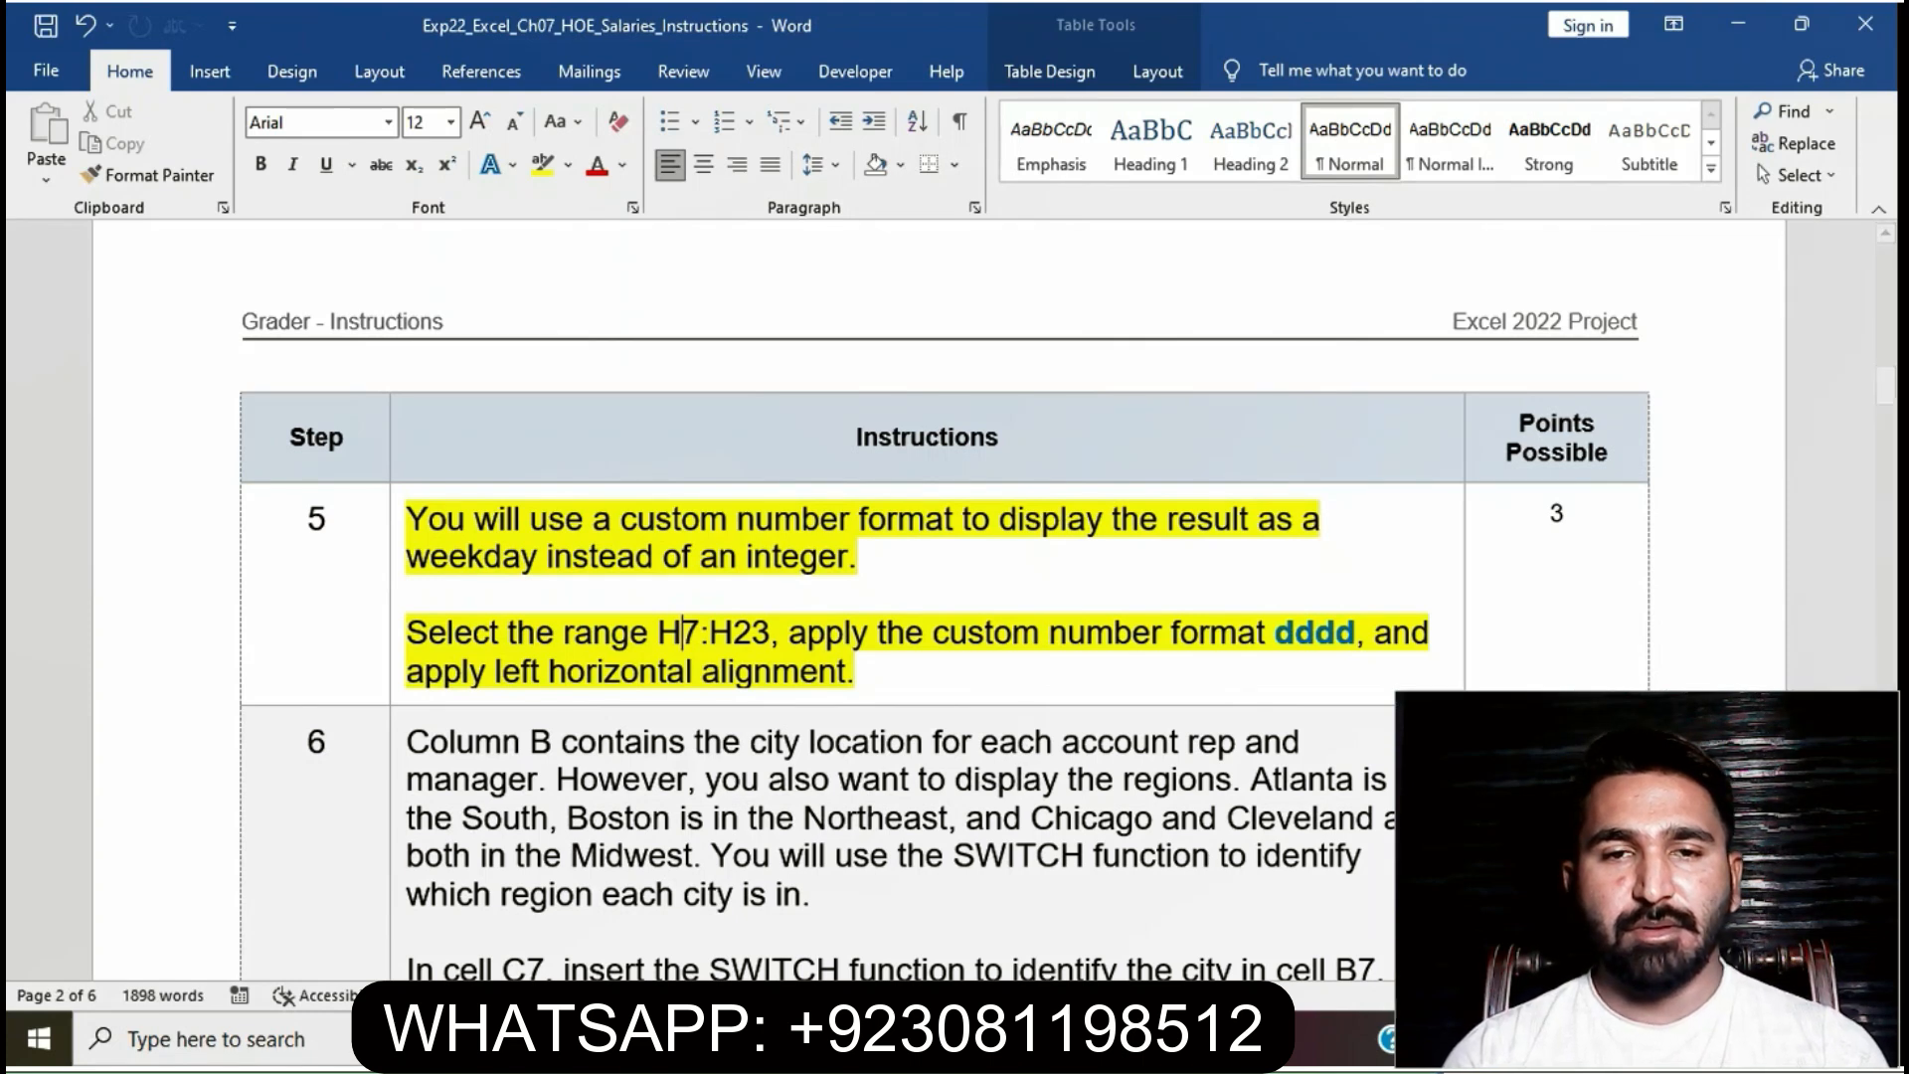
click(398, 521)
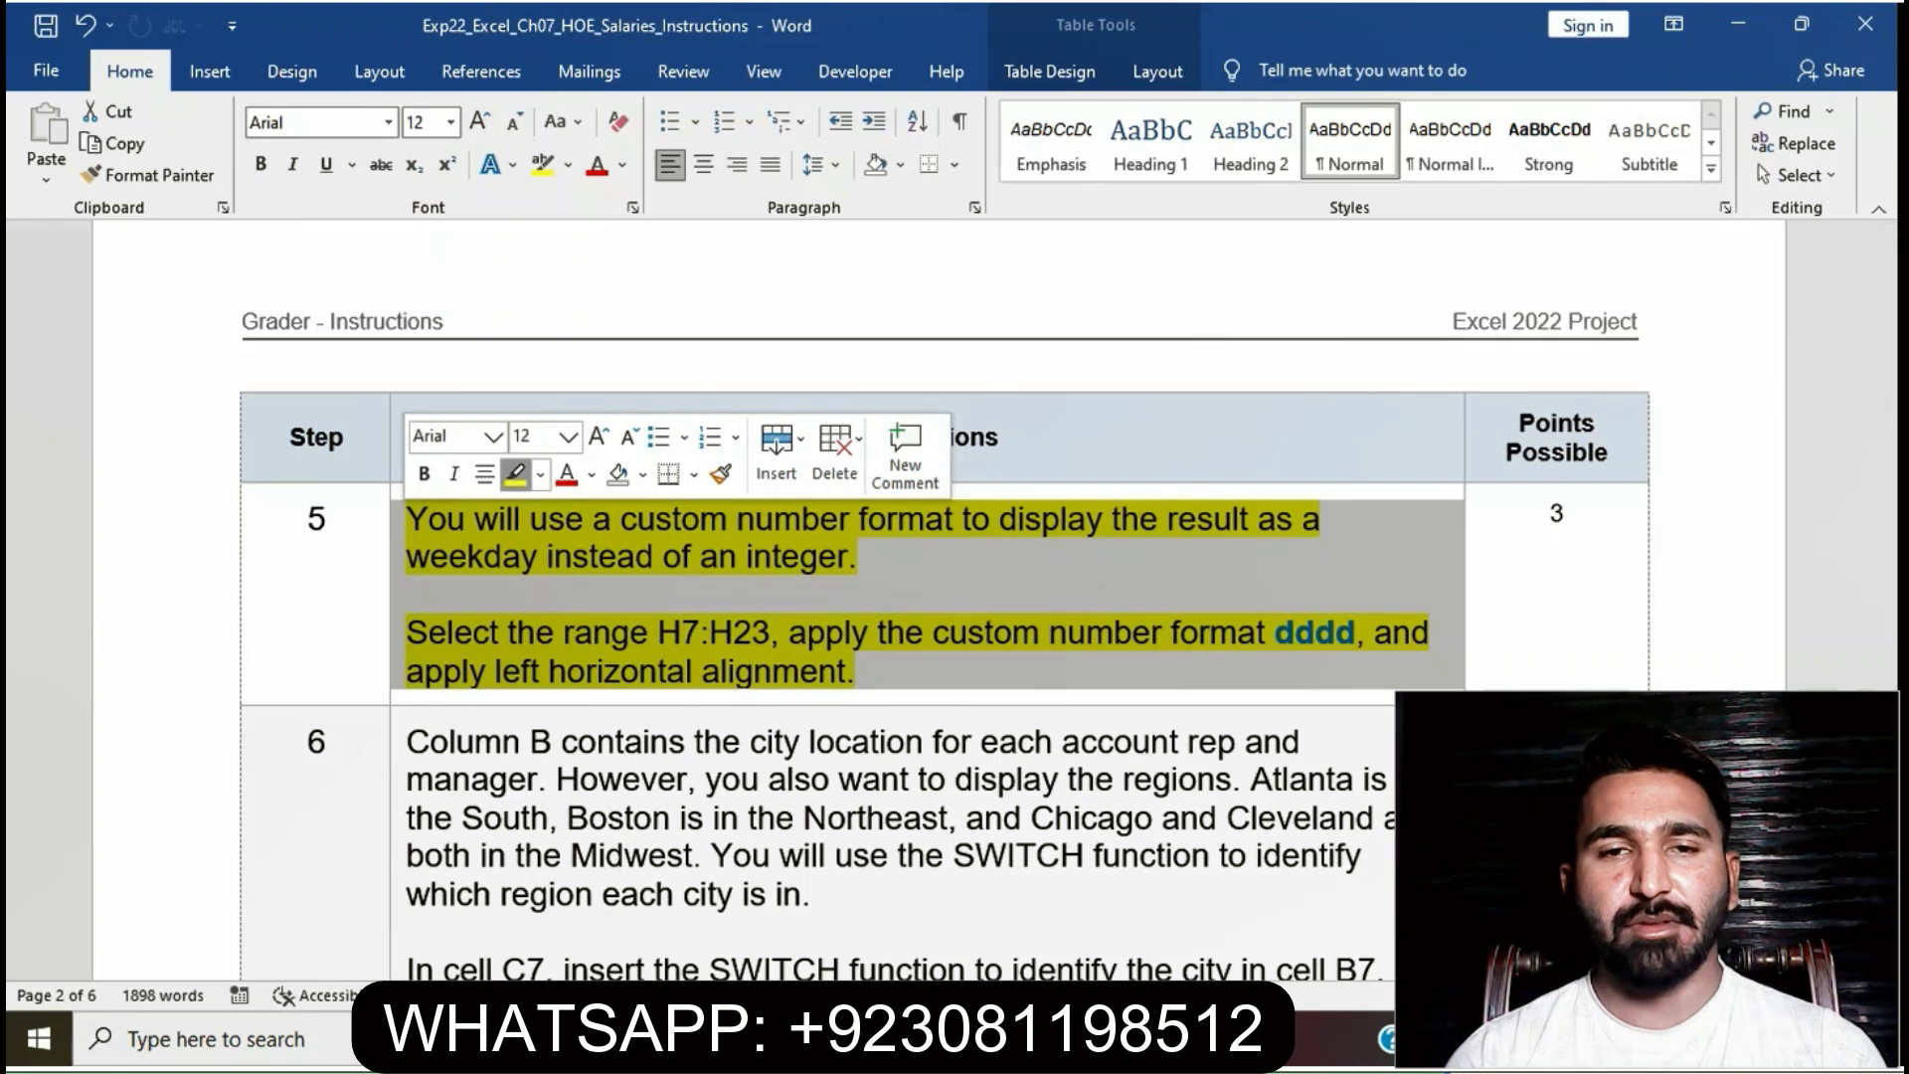
click(515, 474)
click(617, 557)
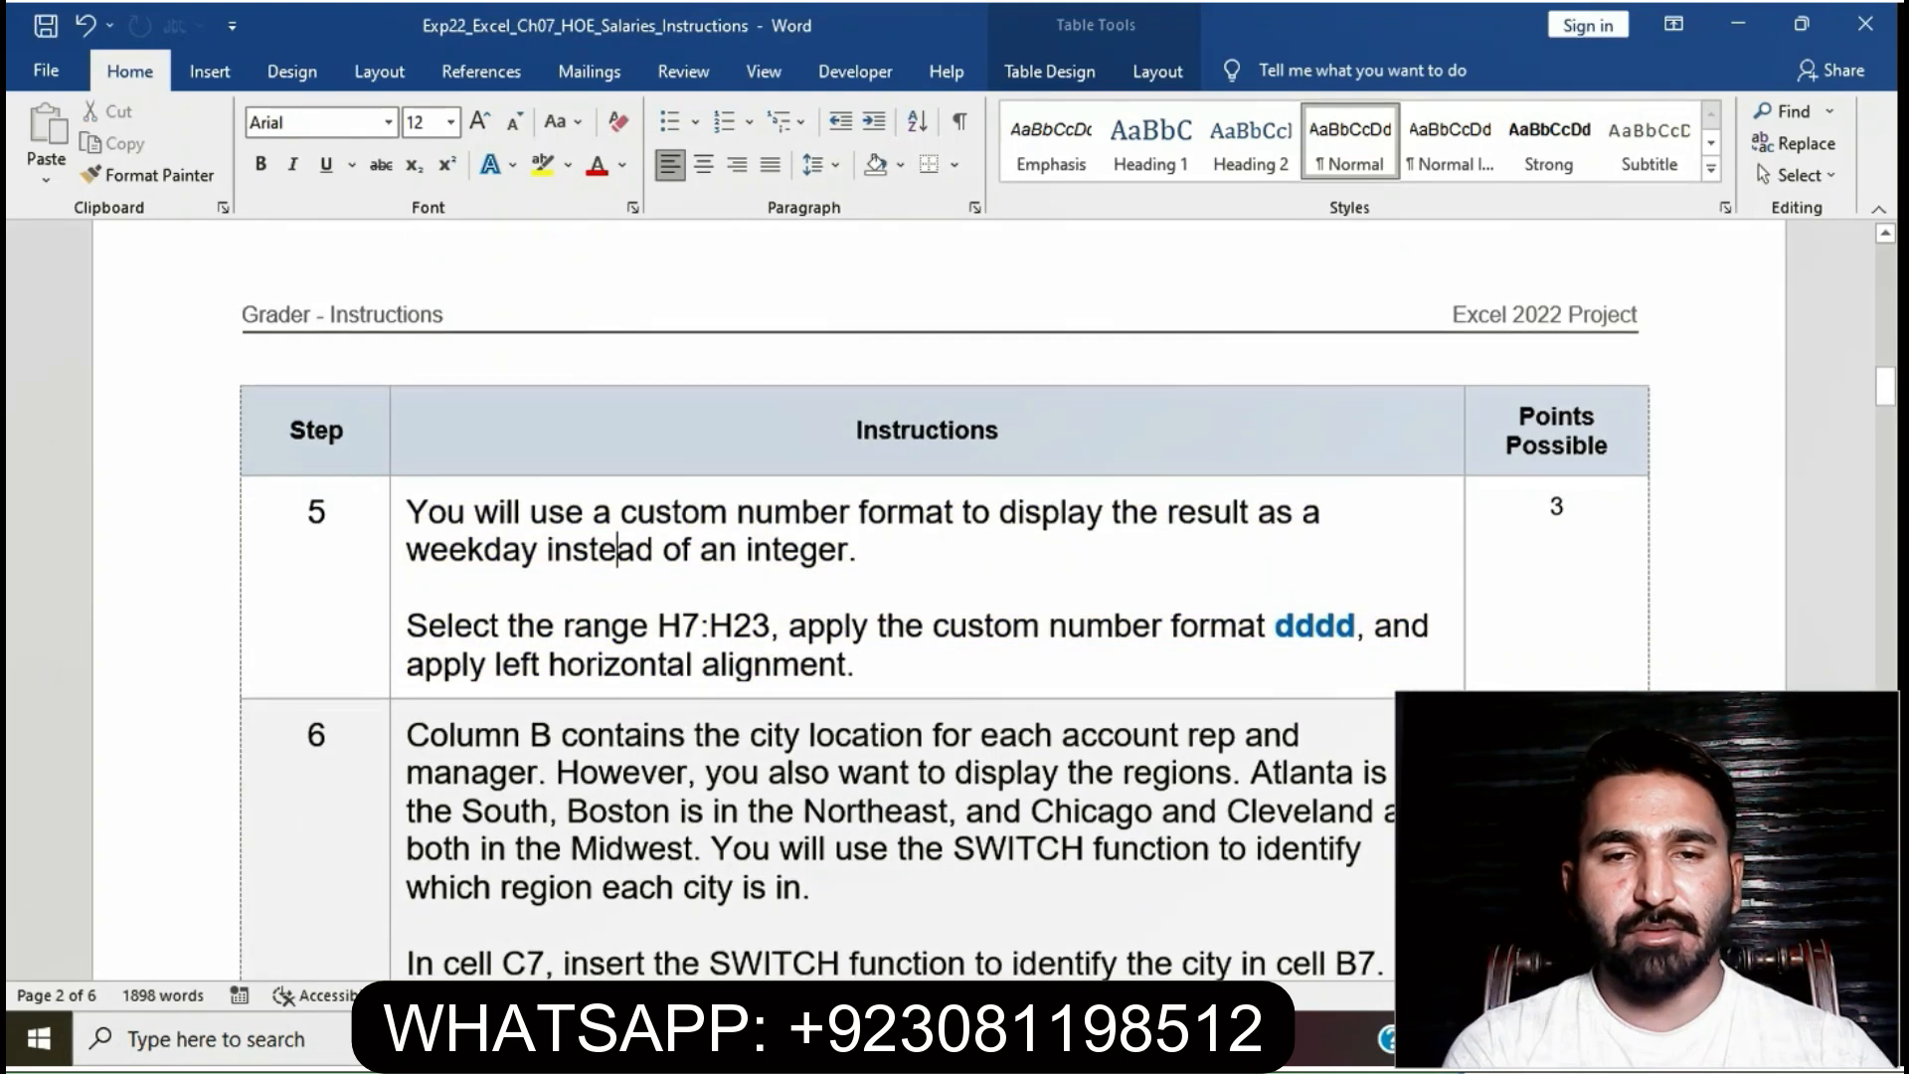
- Apply yellow highlight to step 6's SWITCH region instruction cell
scroll(895, 597, down, 3)
click(398, 538)
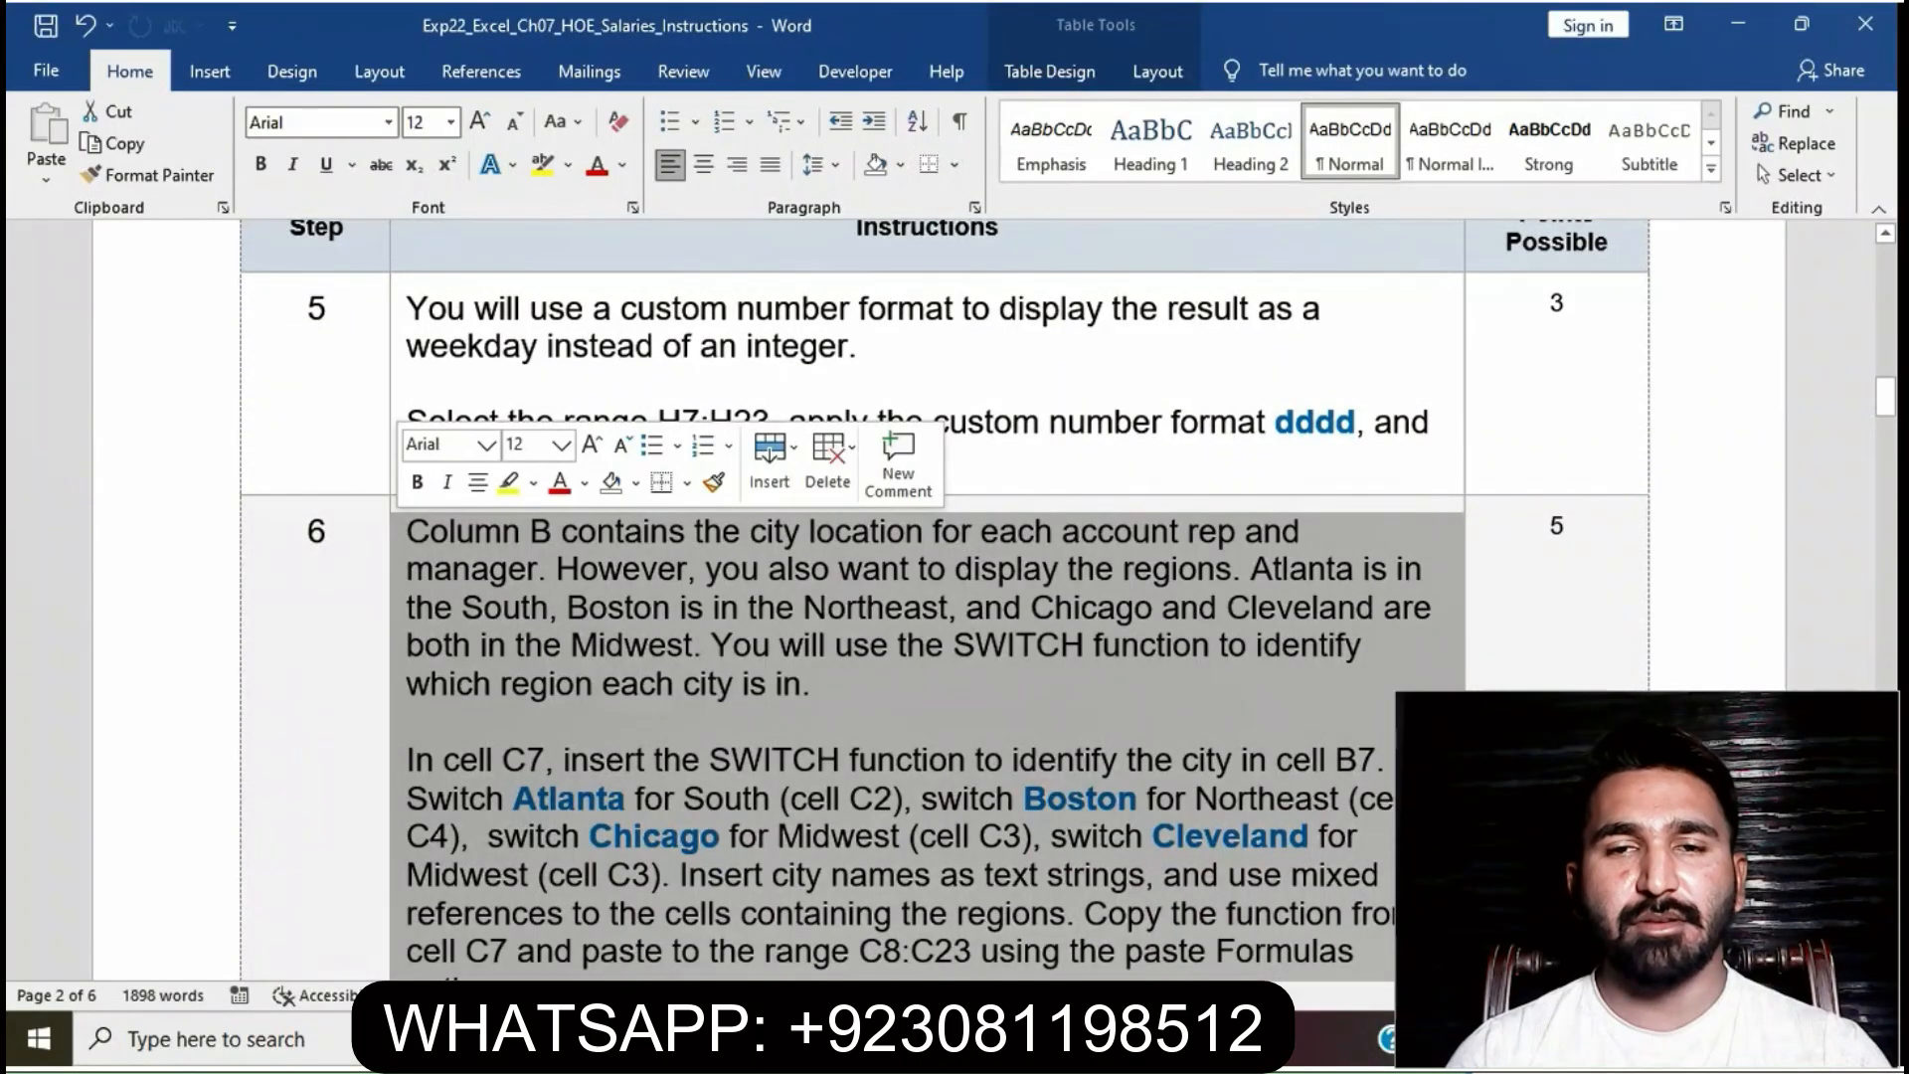
click(508, 482)
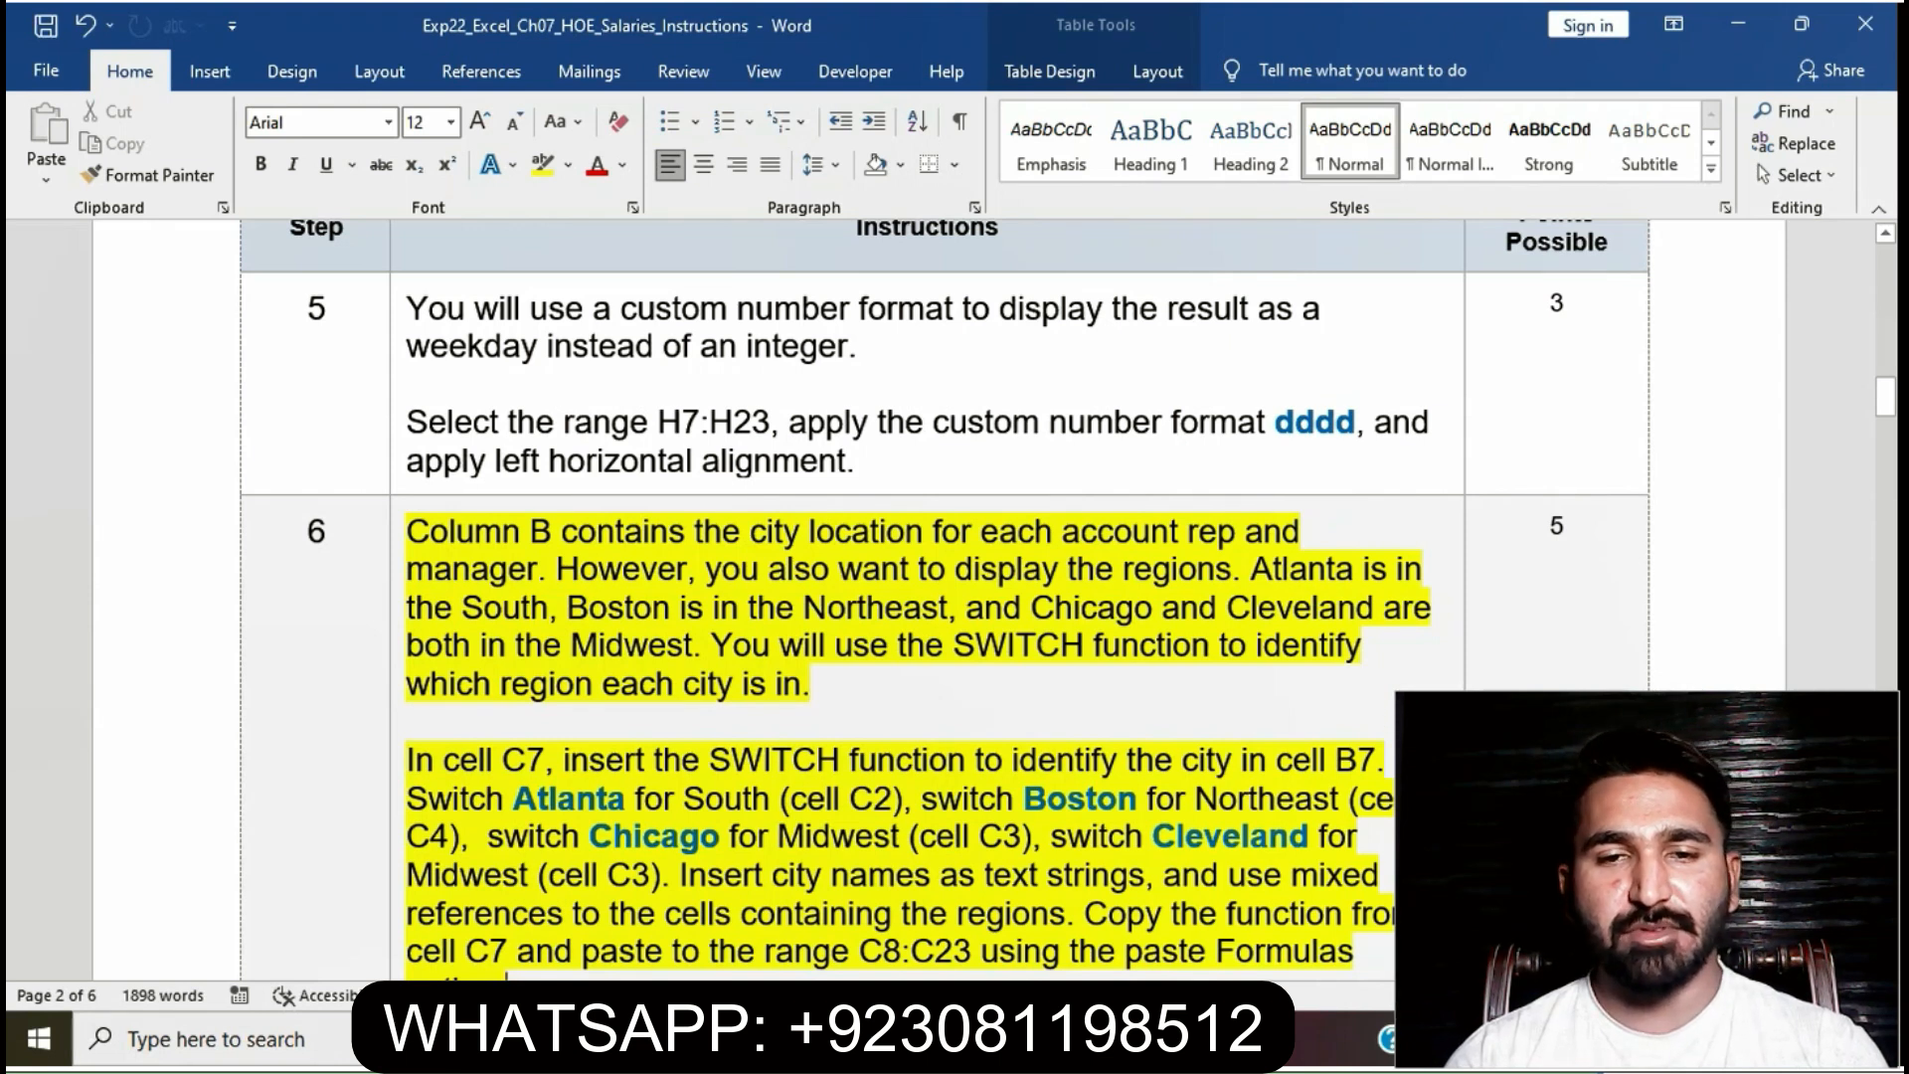
scroll(945, 596, down, 3)
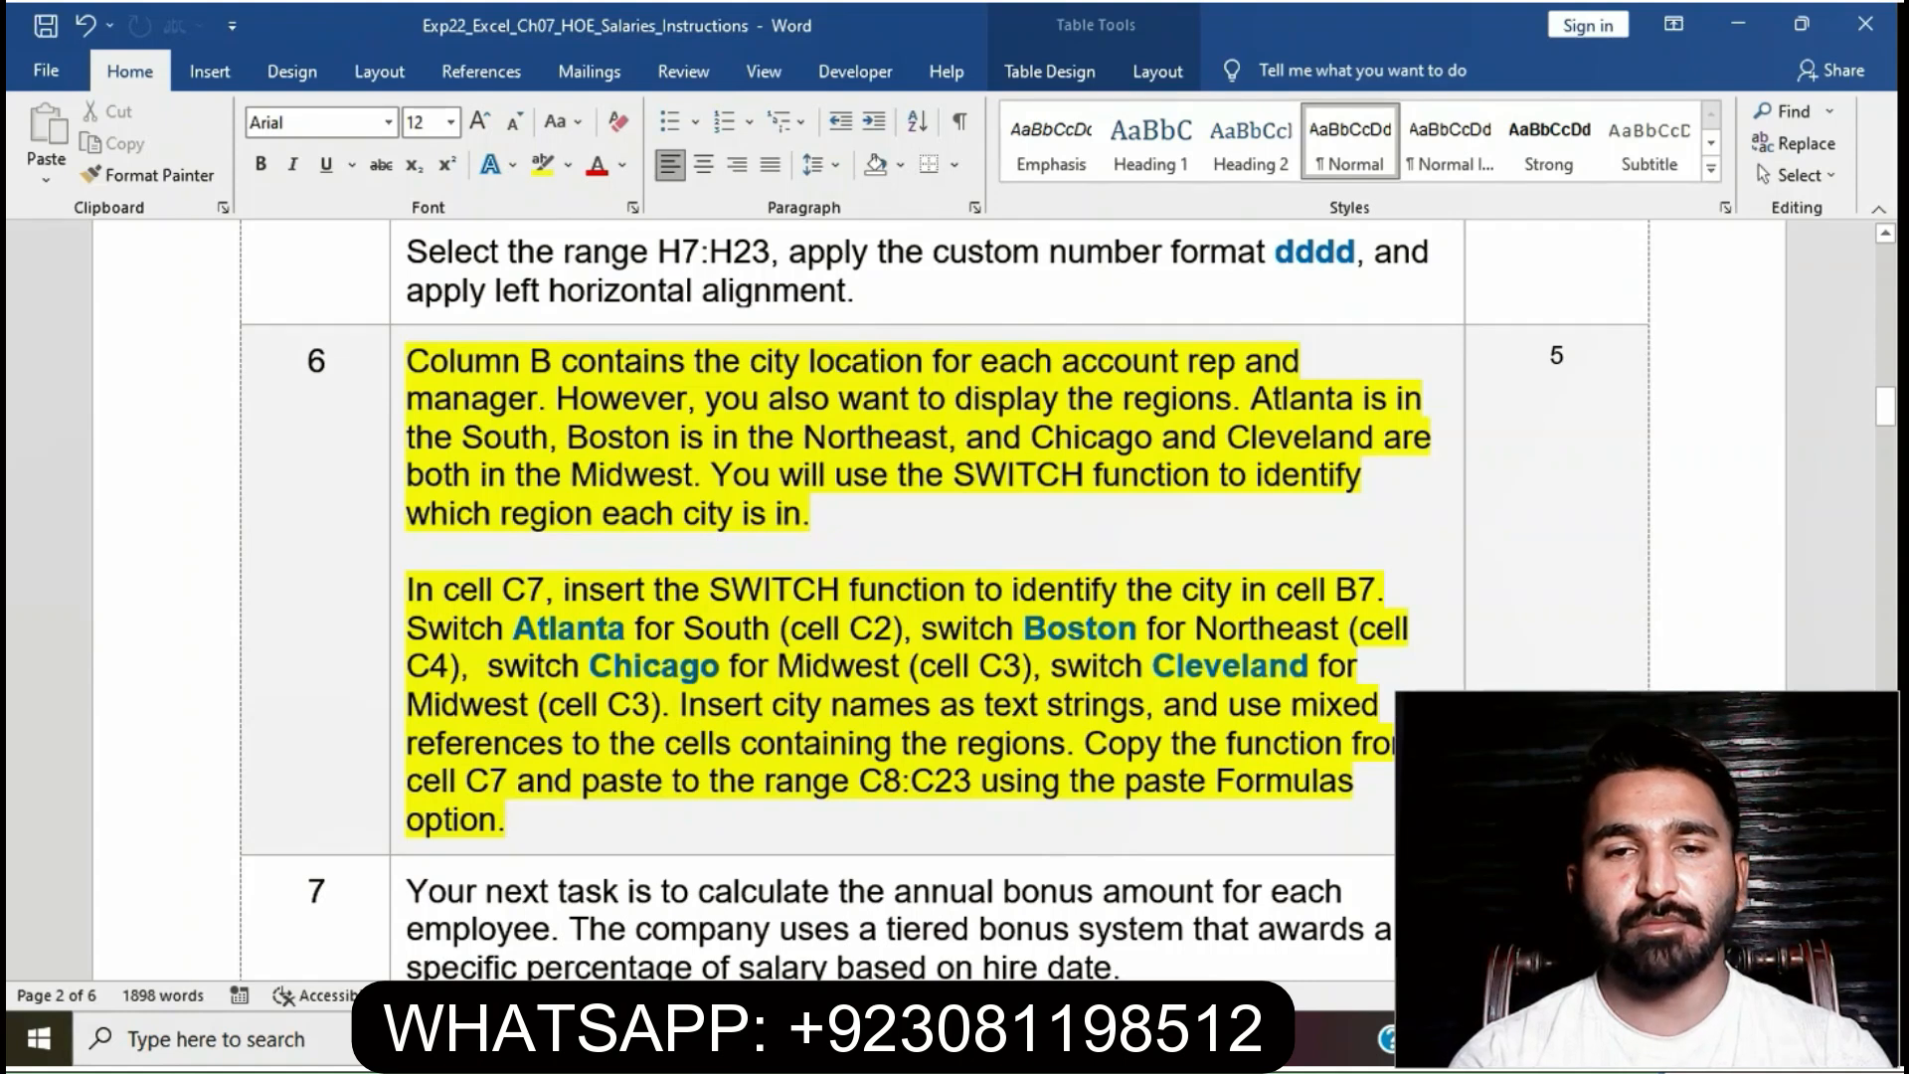
- In C7 type =SWITCH(B7,"Atlanta",$C$2,"Boston",$C$4,"Chicago", fixing the mistyped $2
key(alt+Tab)
text(=)
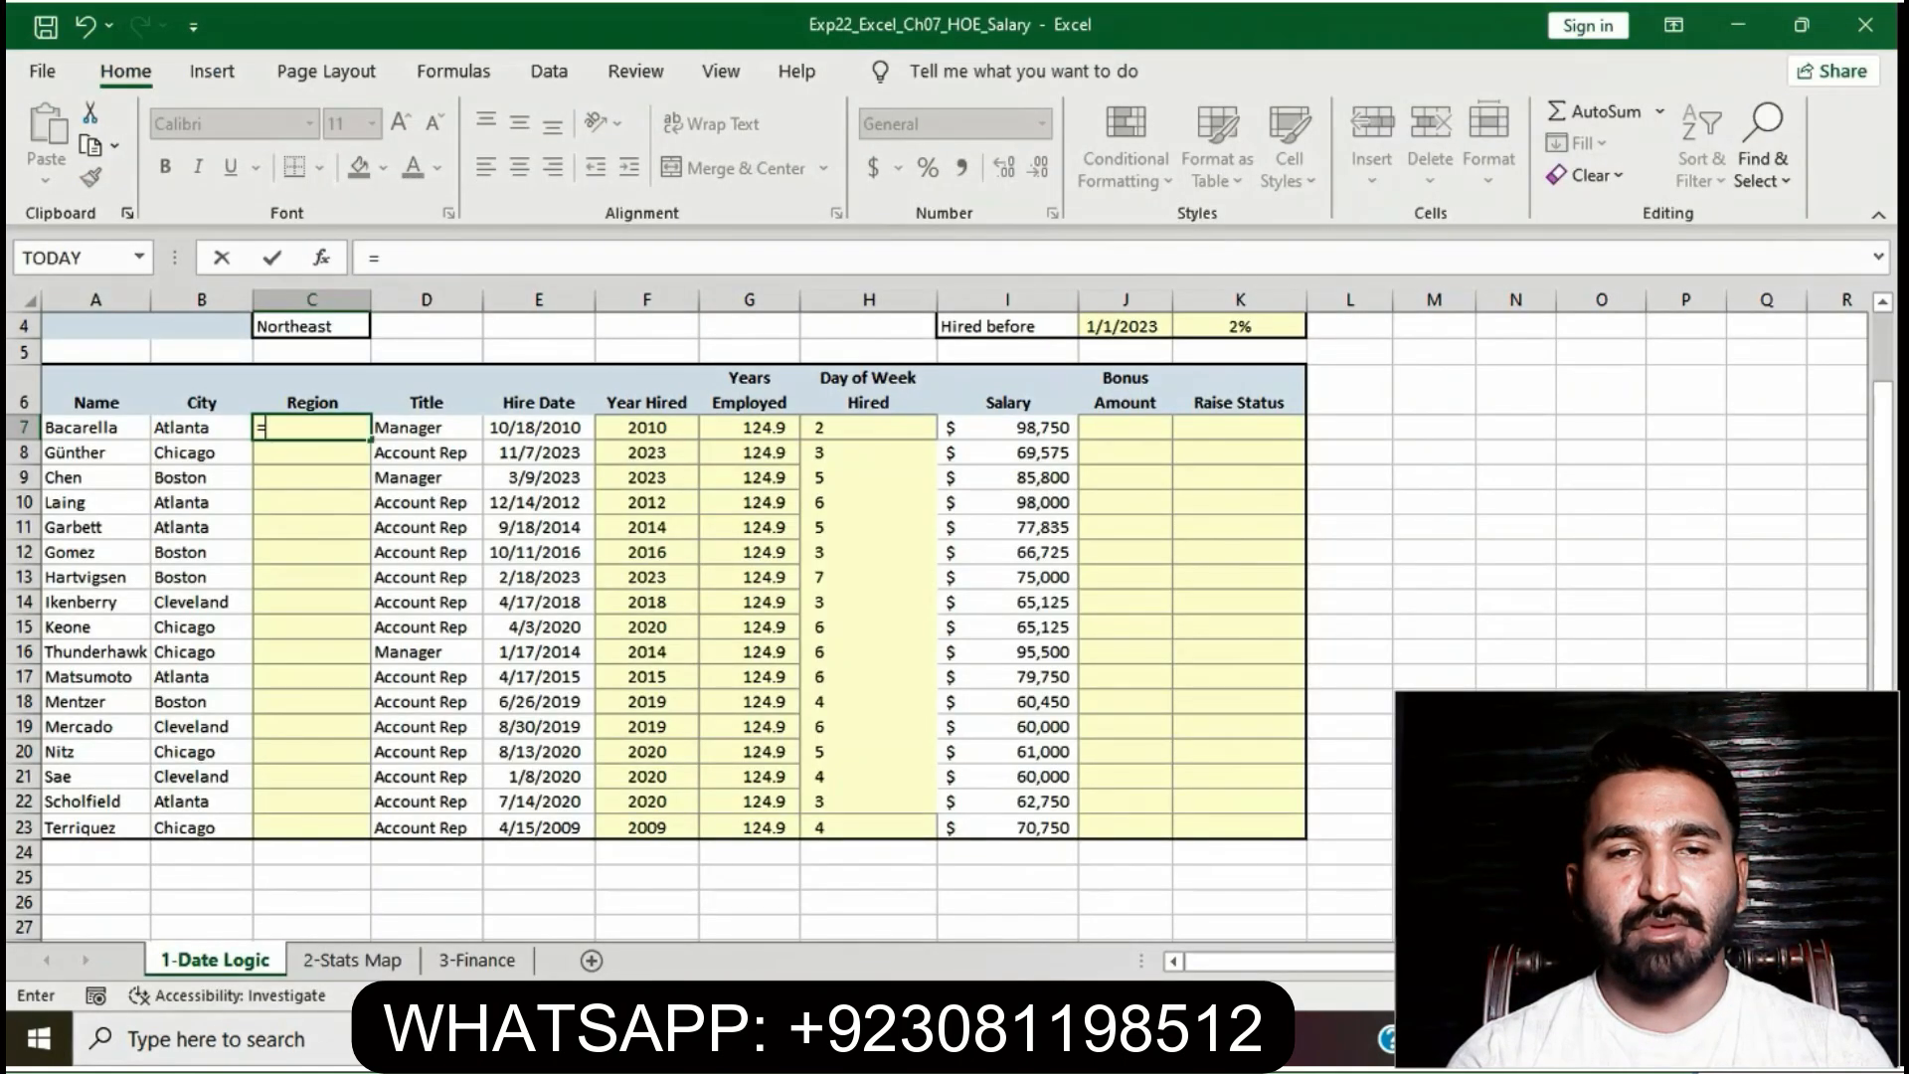
mouse_move(1380, 1071)
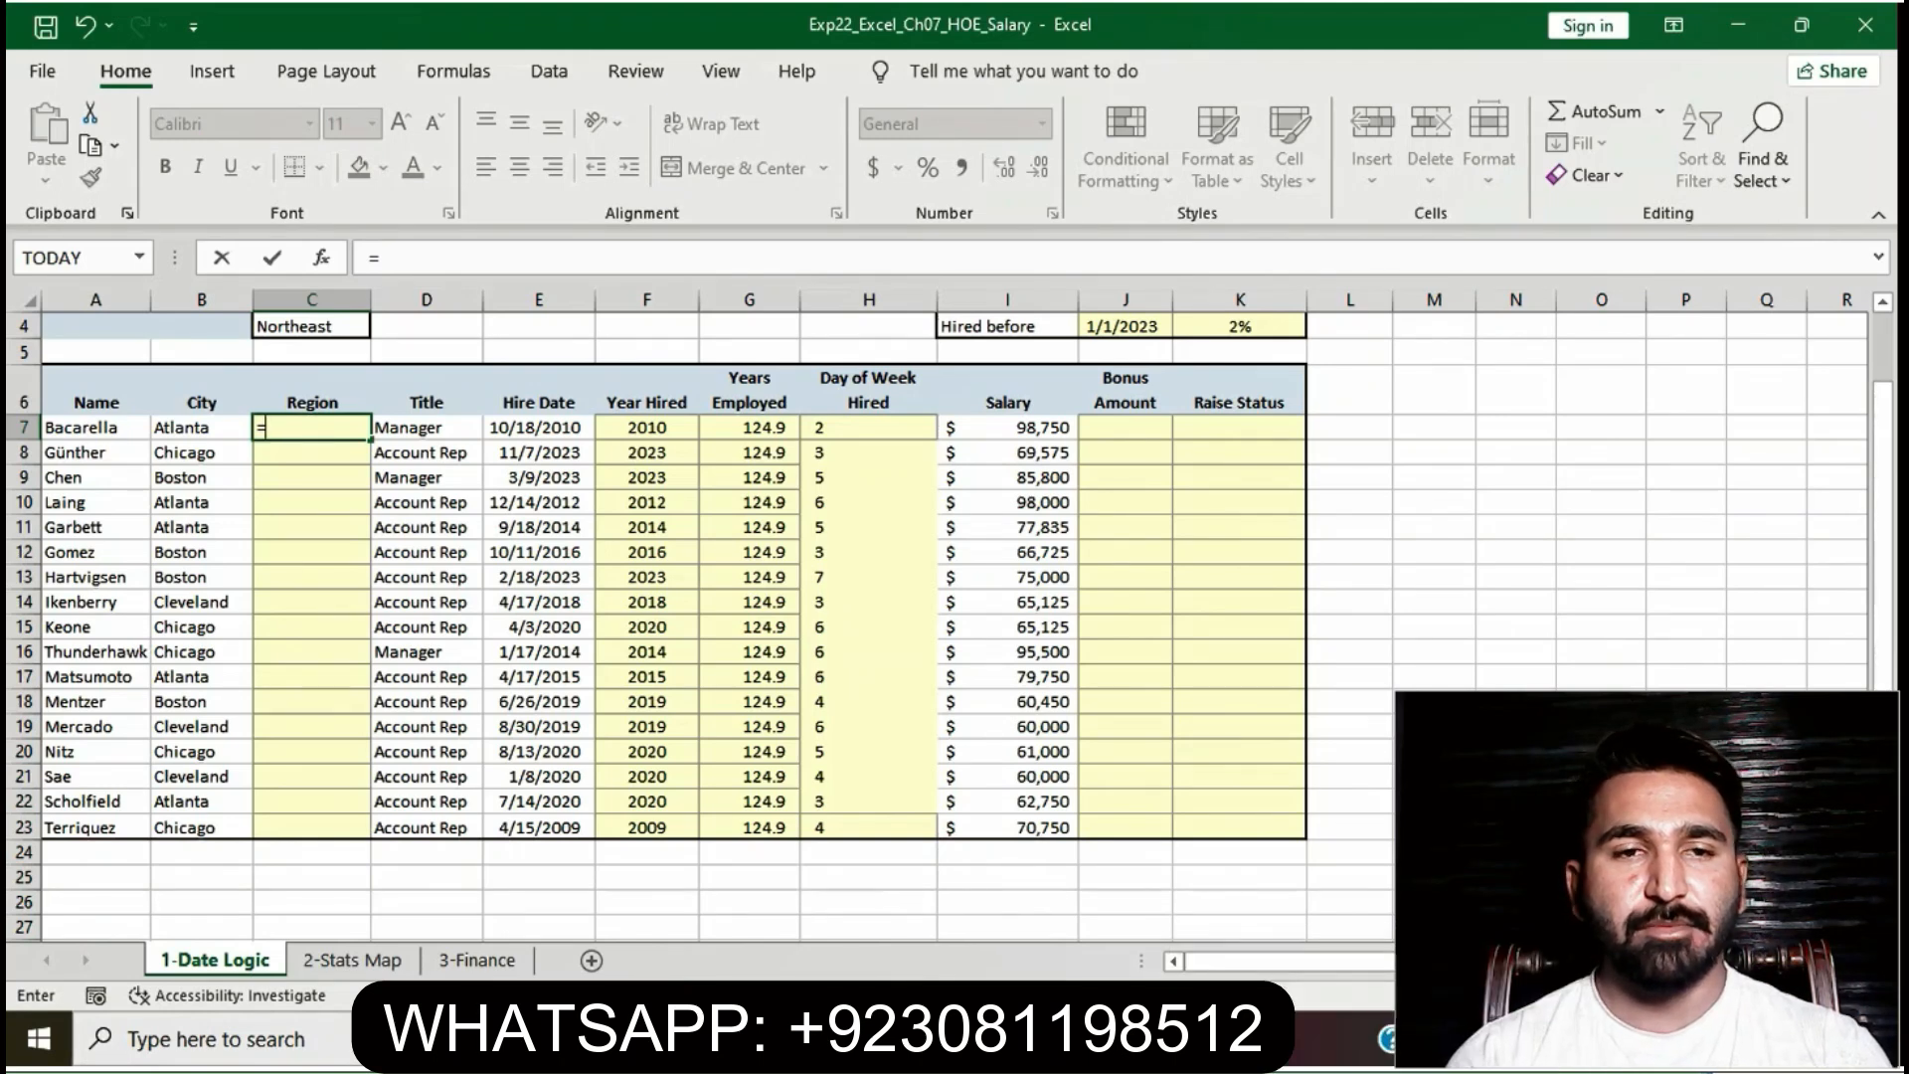
text(SWITCH)
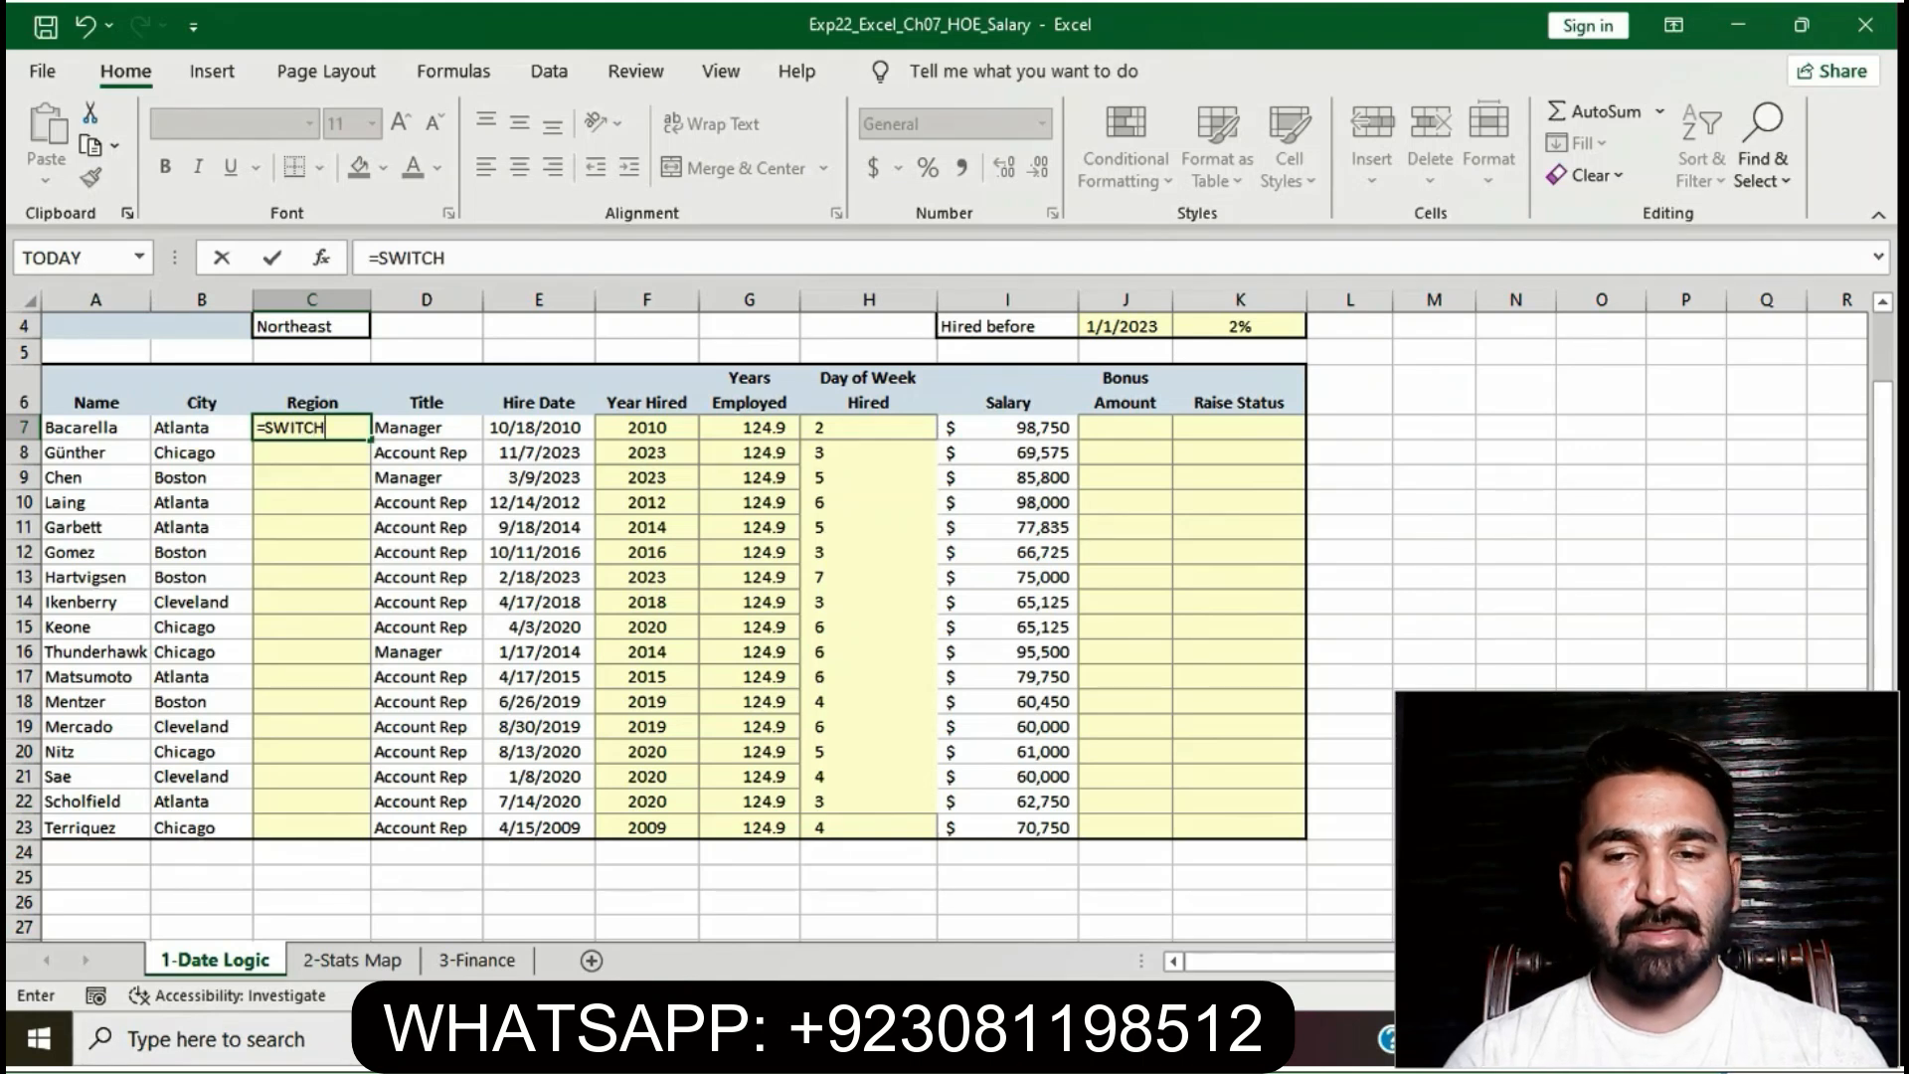
text((B)
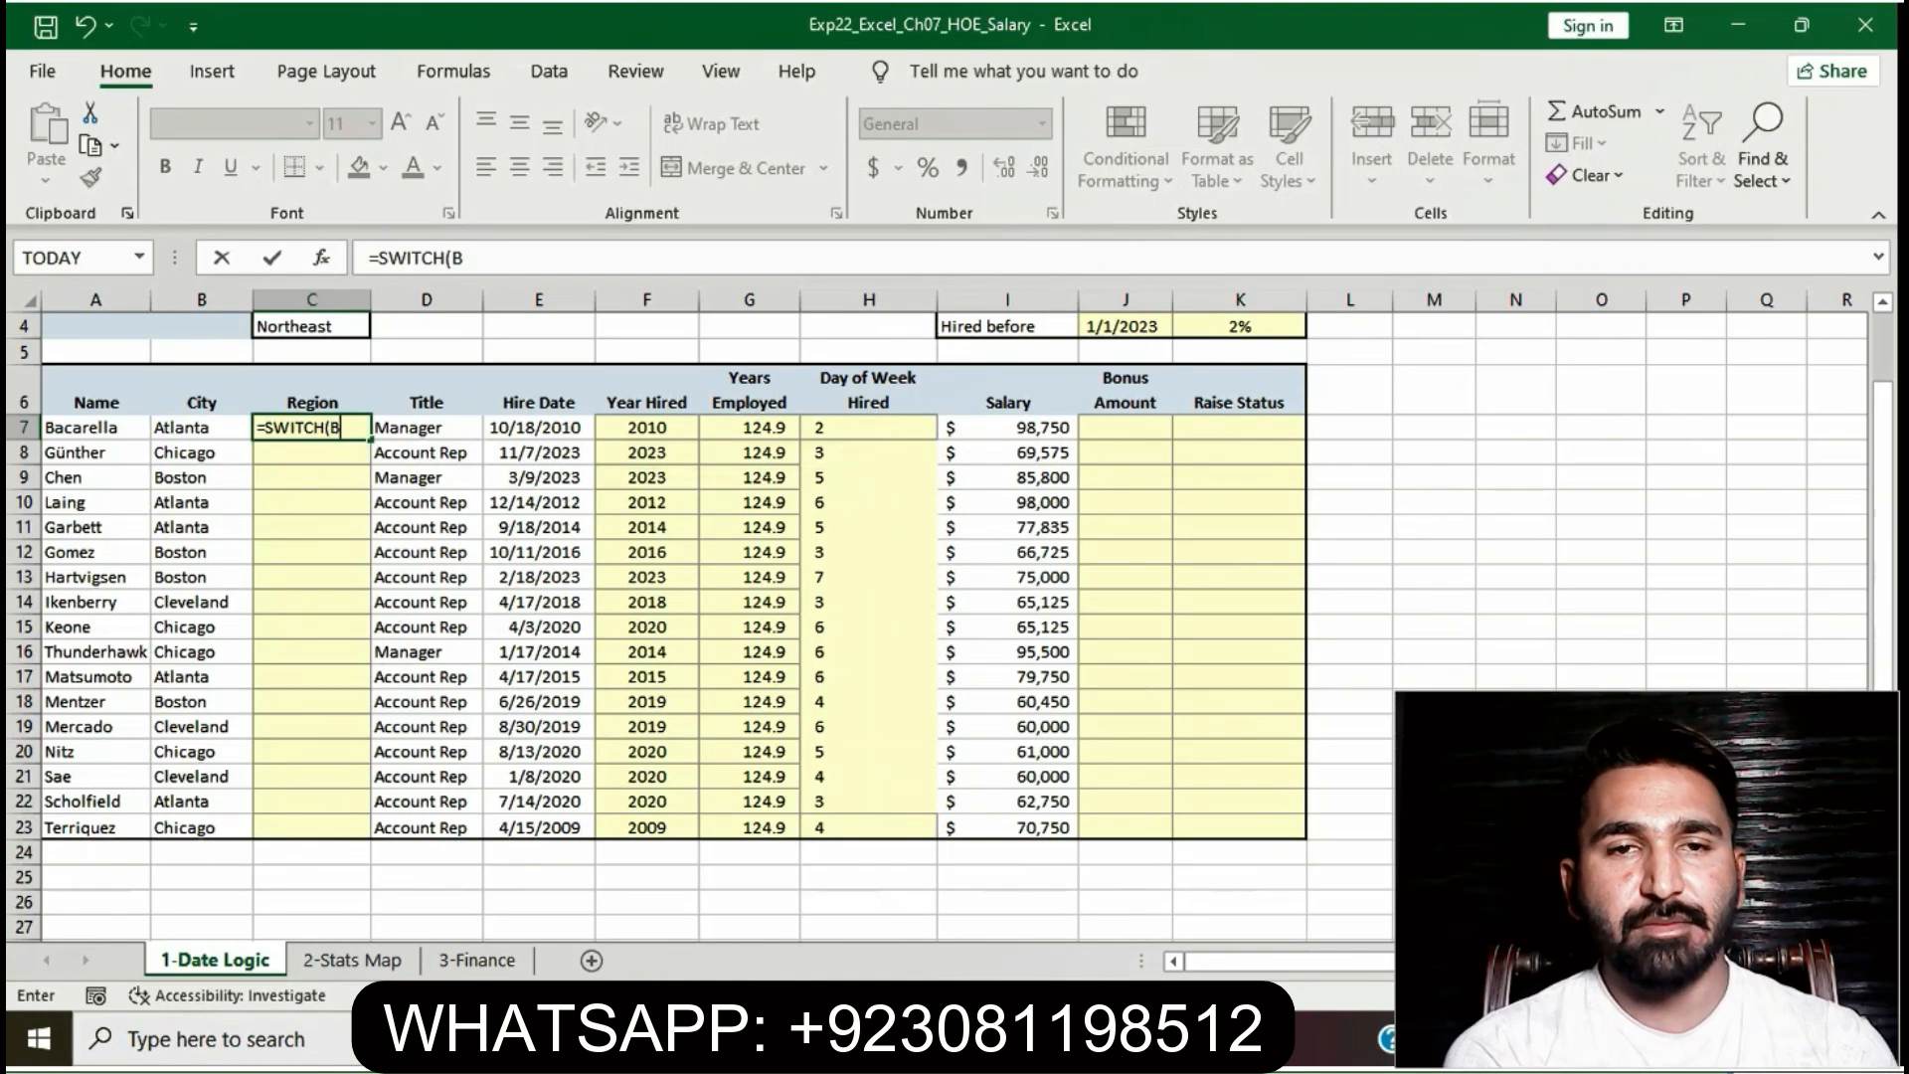
text(7,")
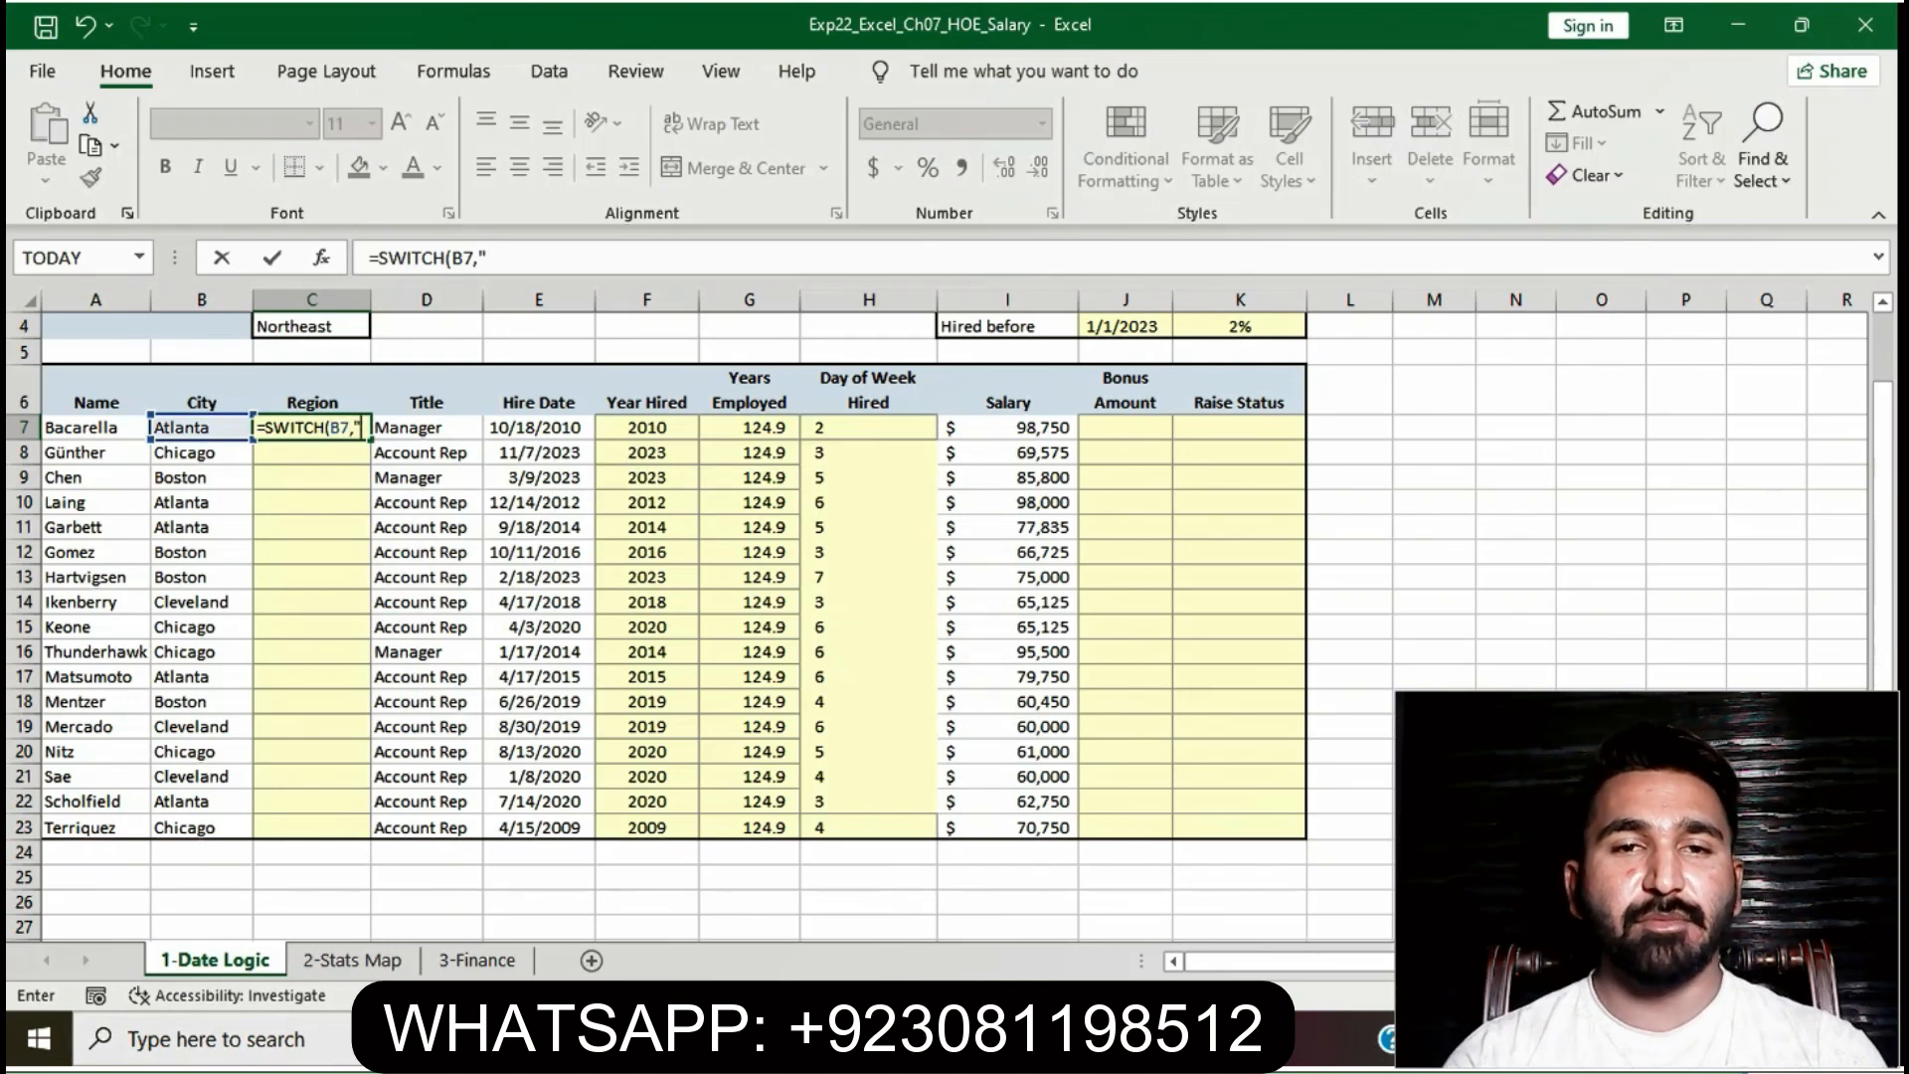
text(Atlanta)
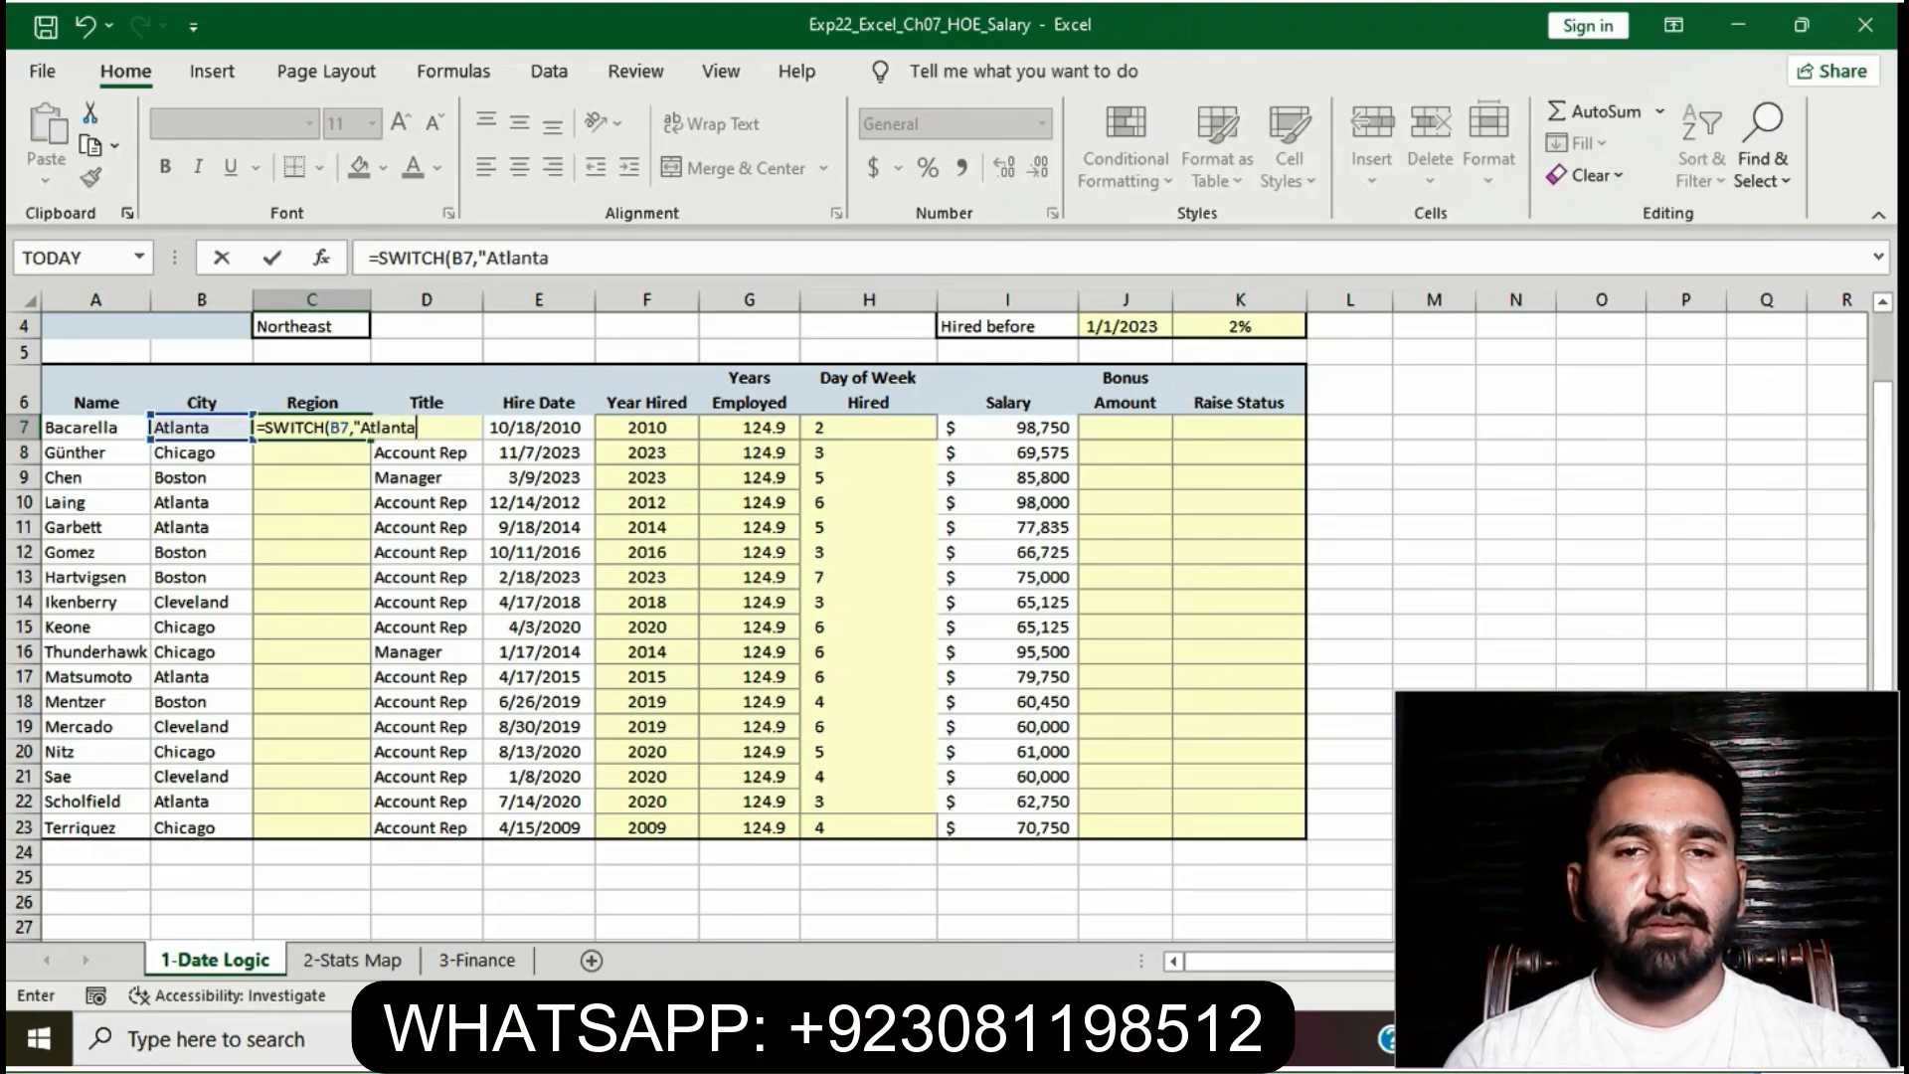
text(",)
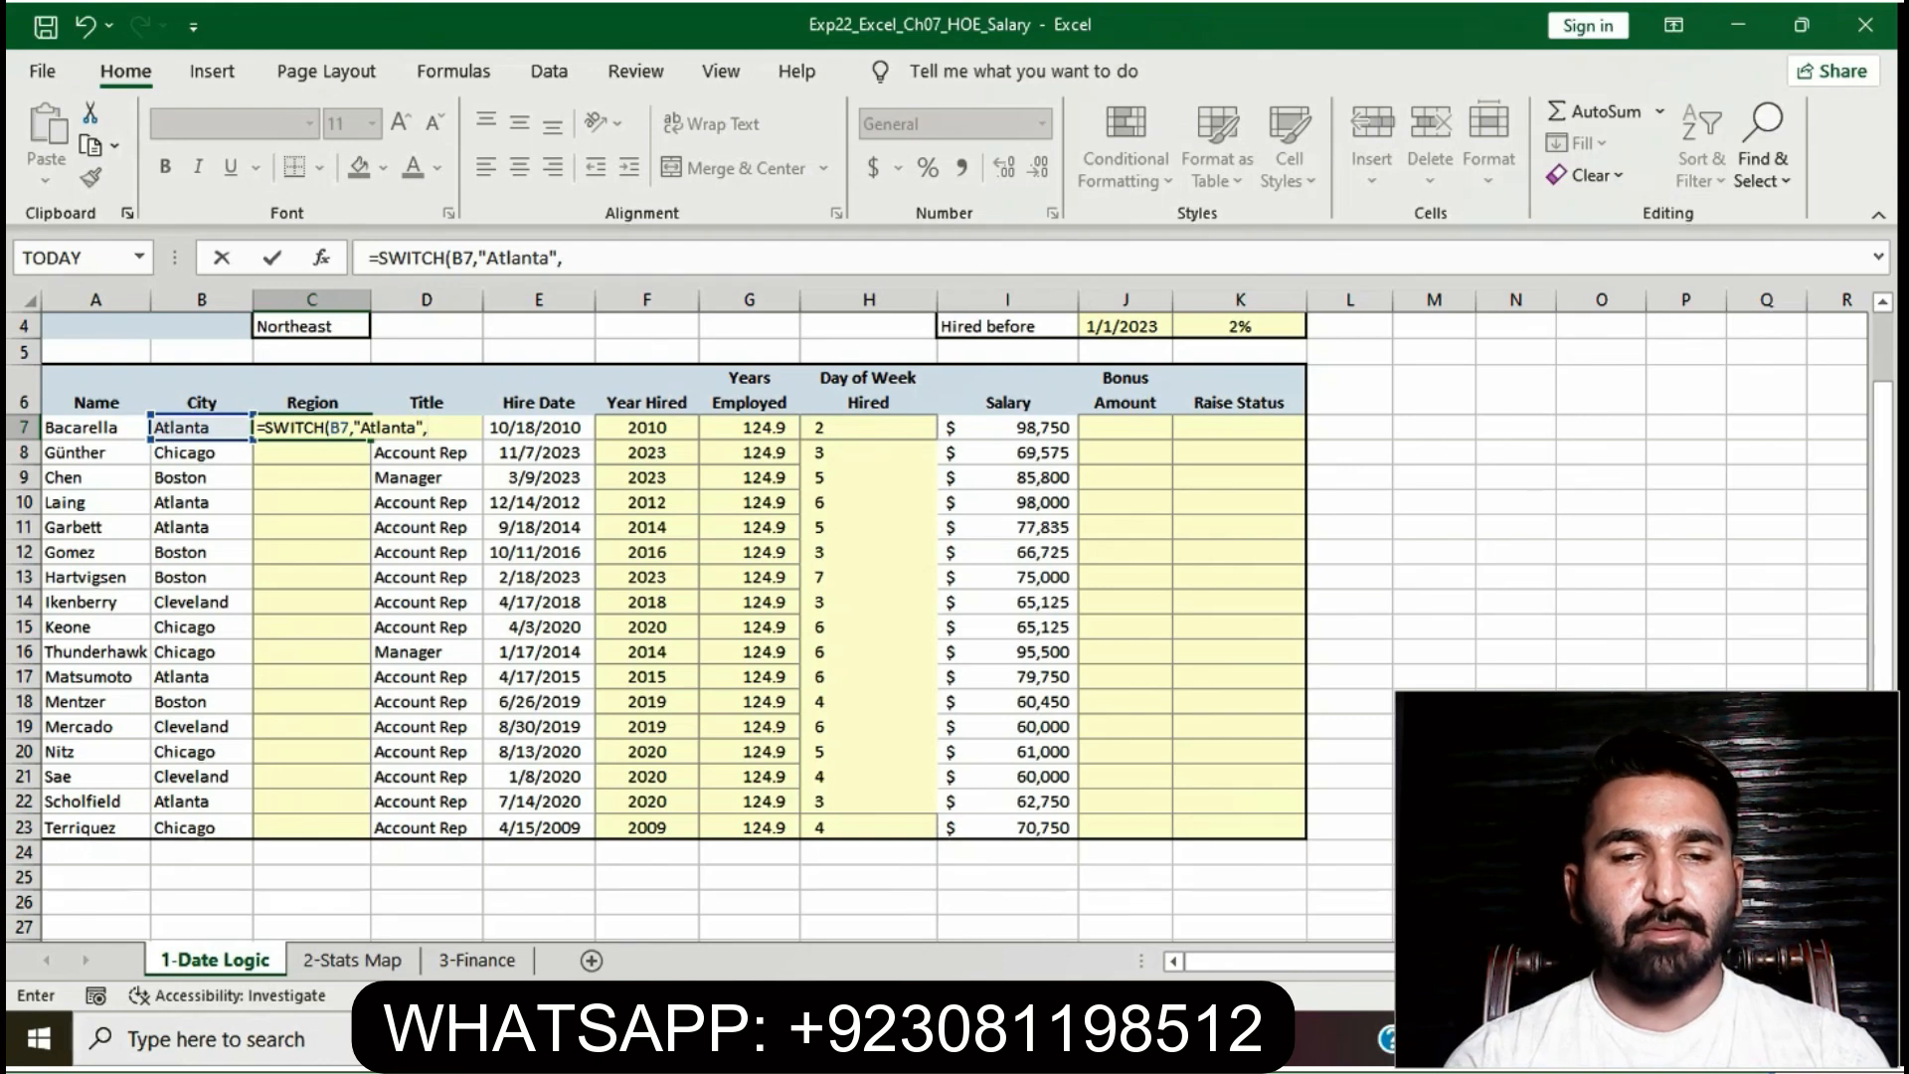
text($2)
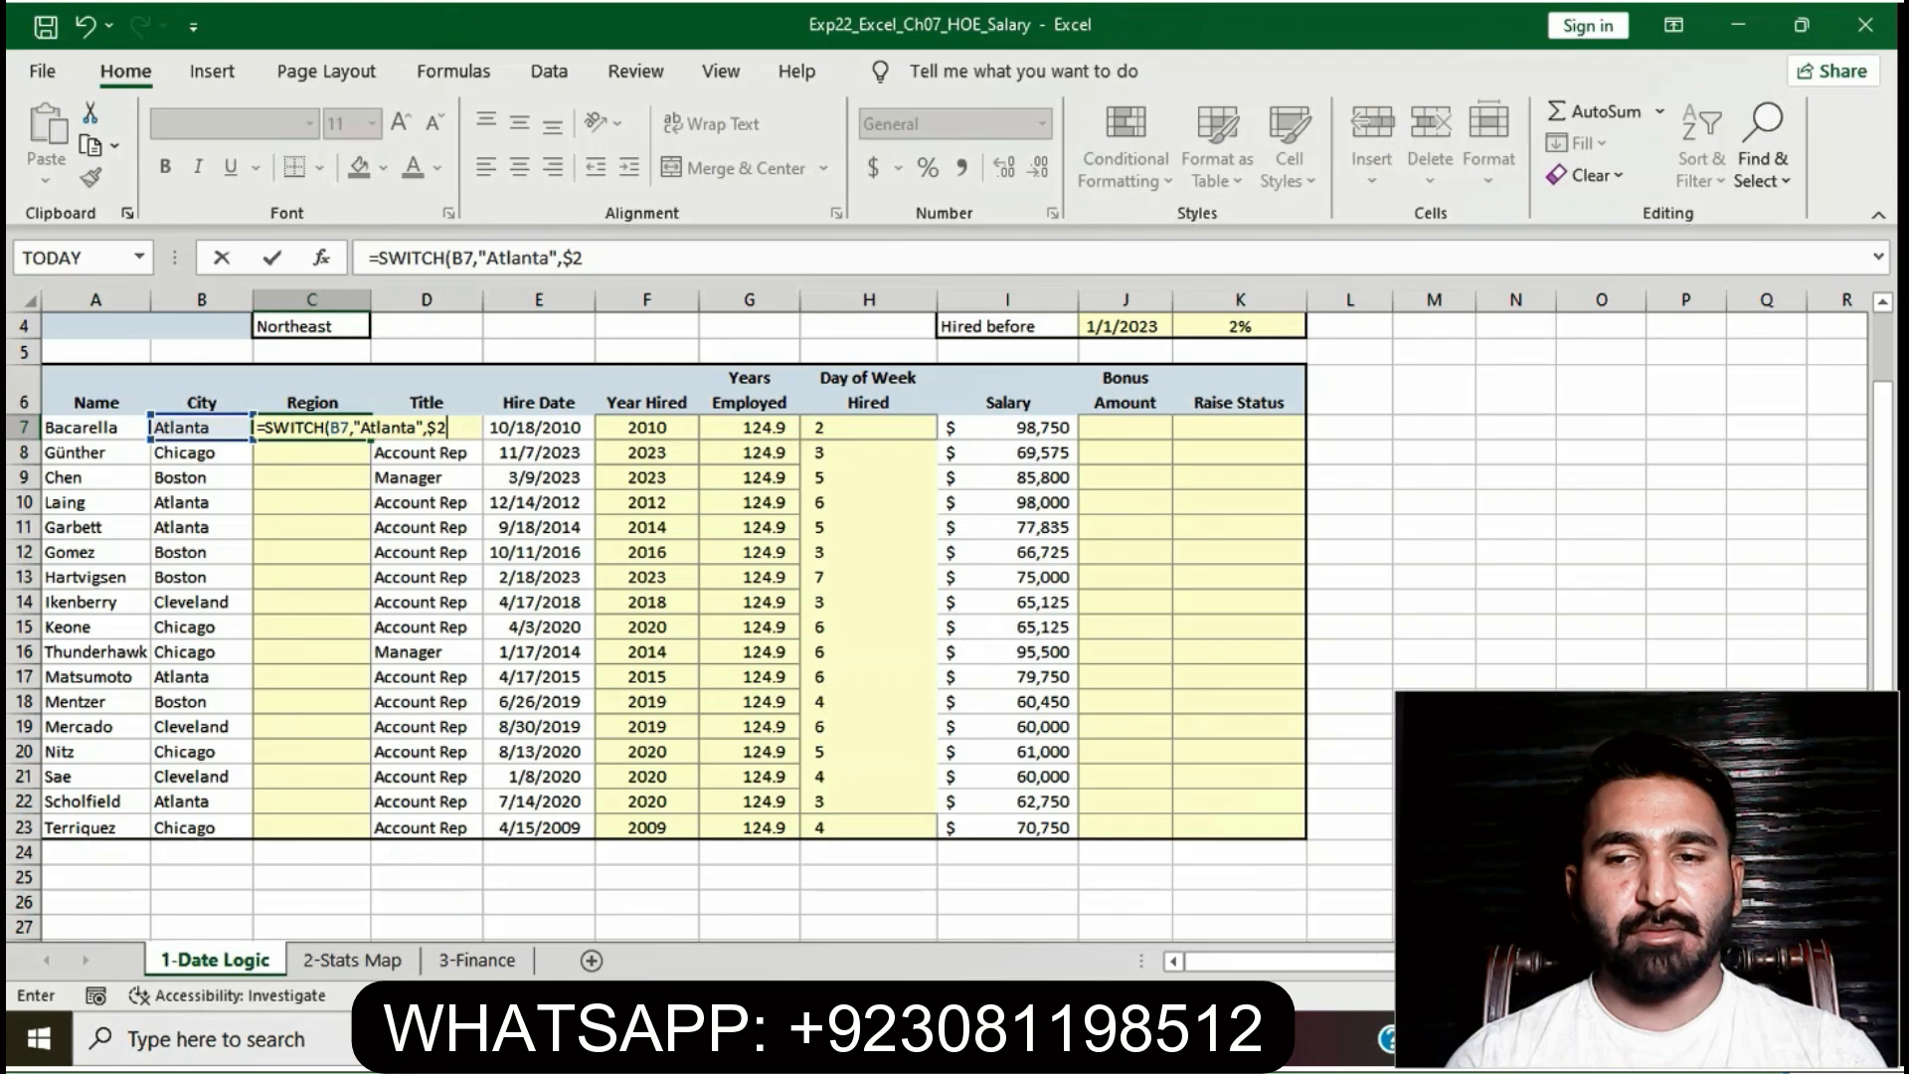
key(BackSpace)
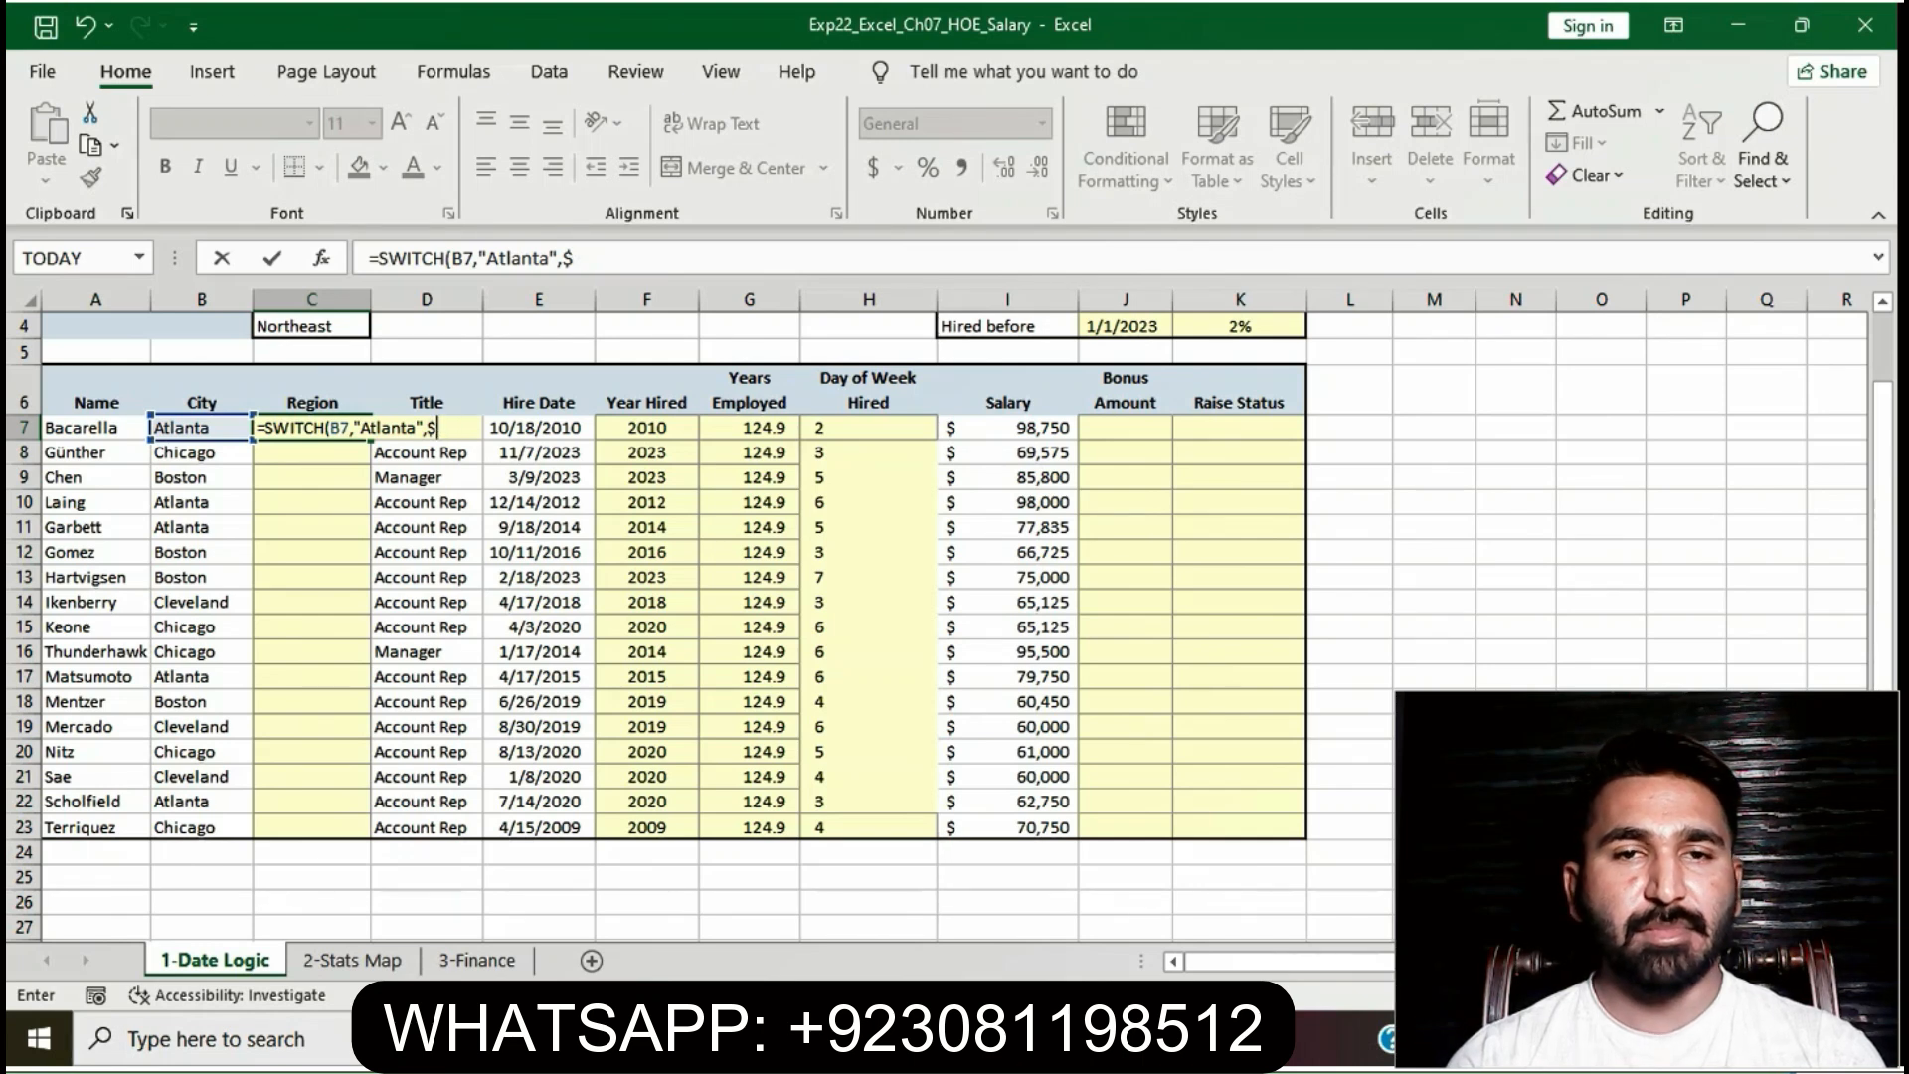
text(C$2)
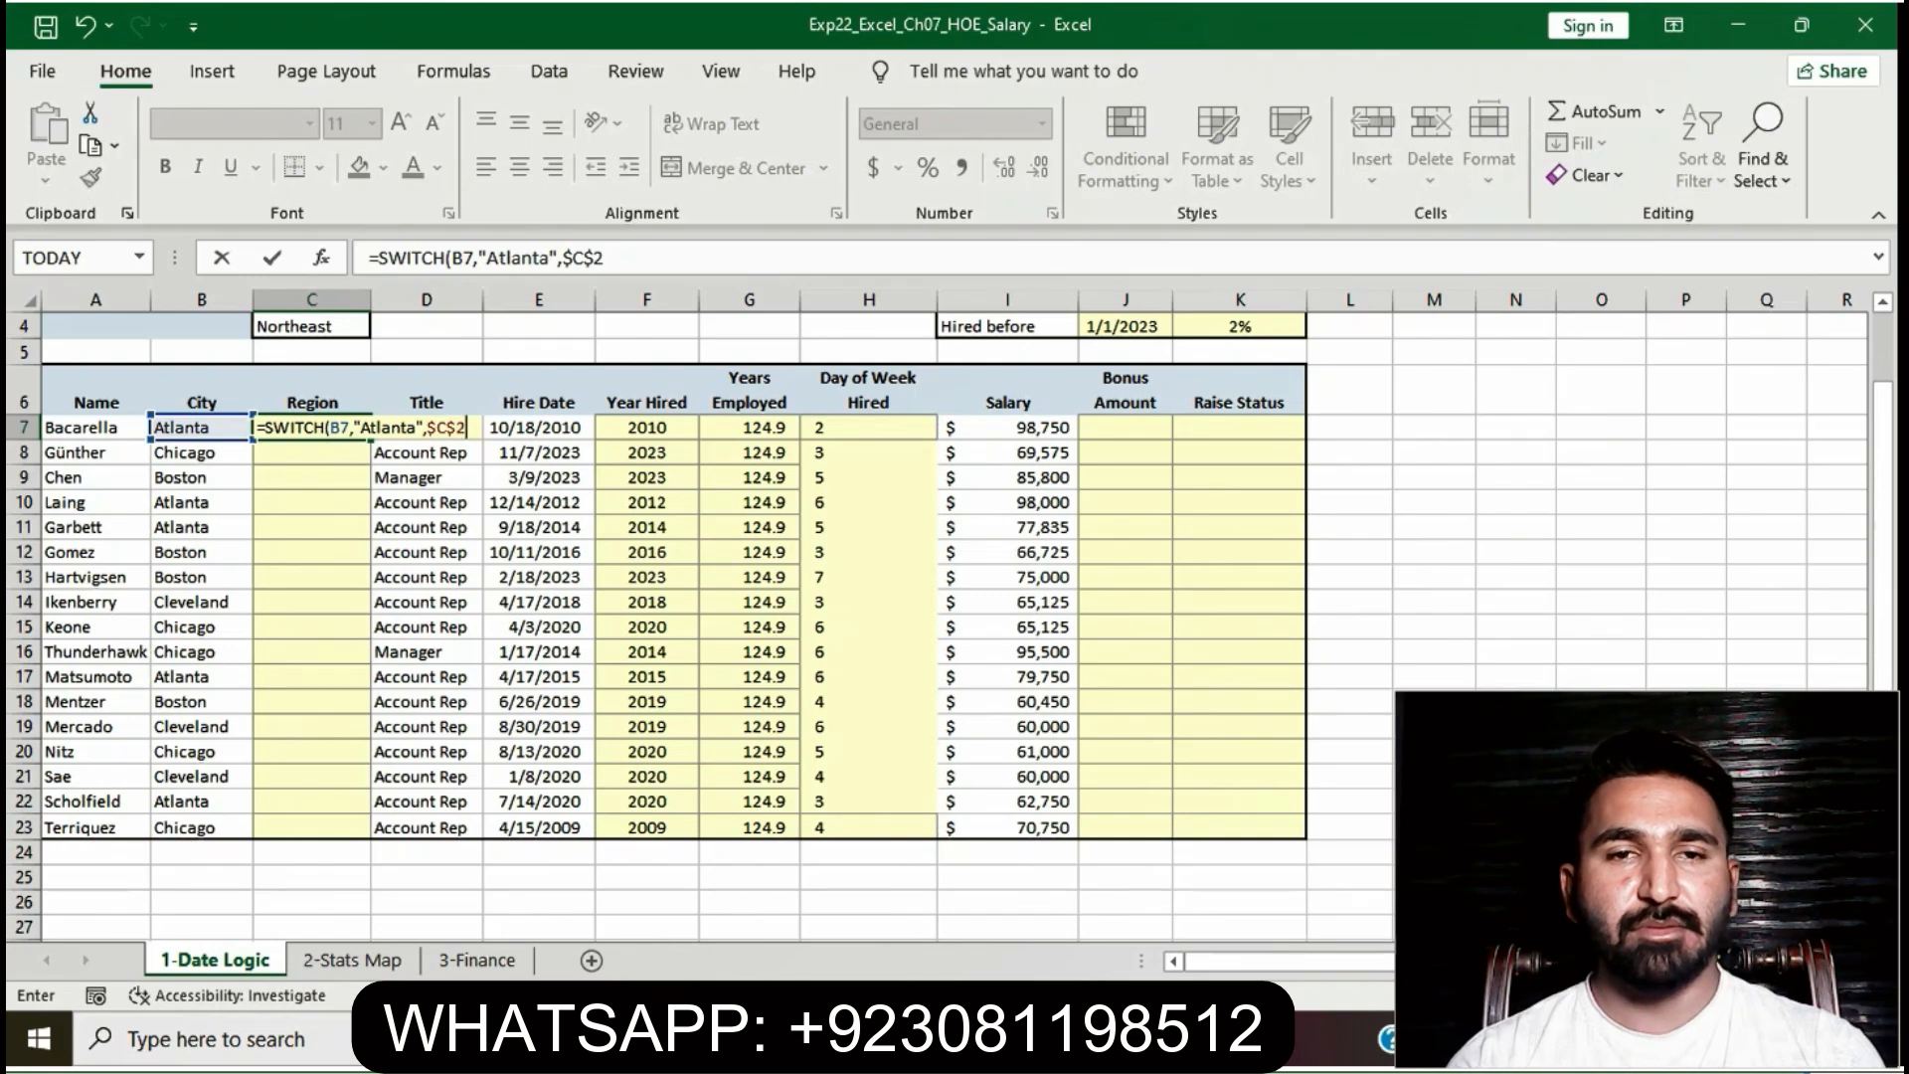
text(,)
text(")
text(B)
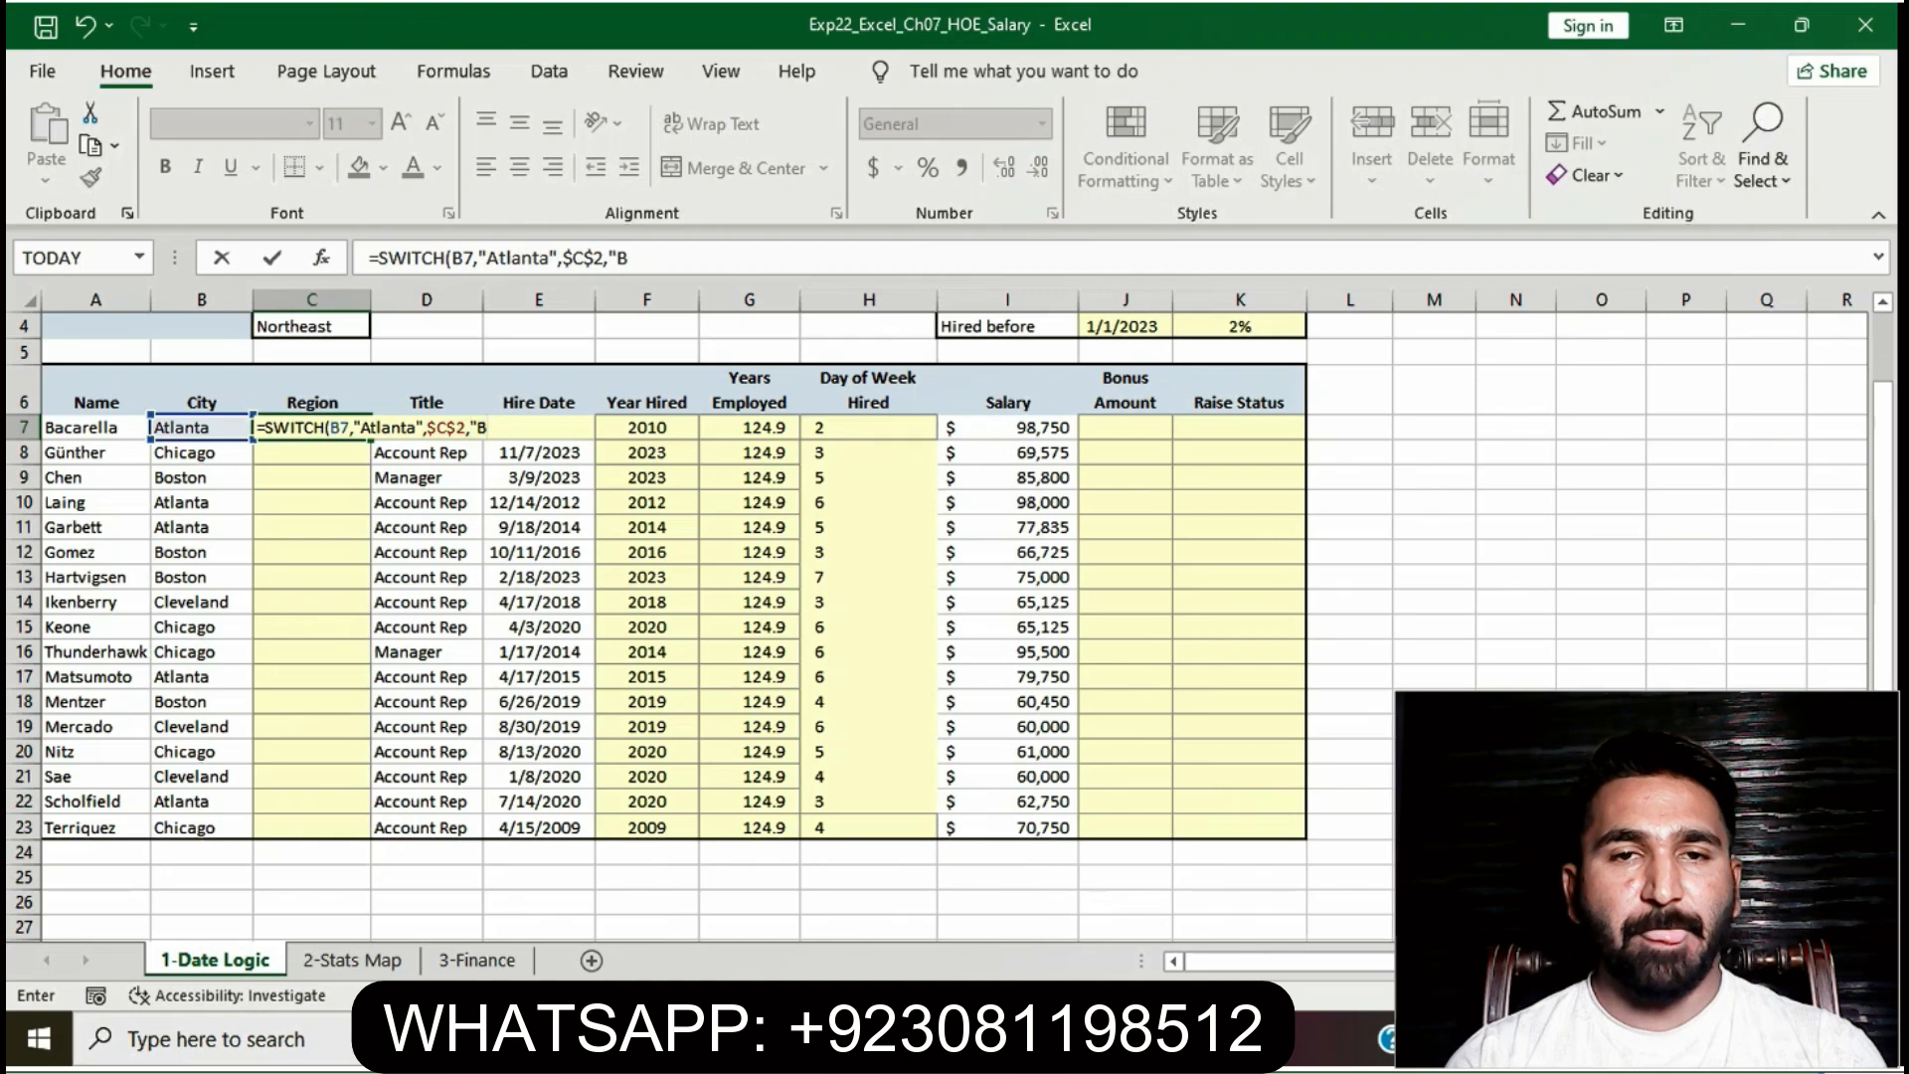
text(oston)
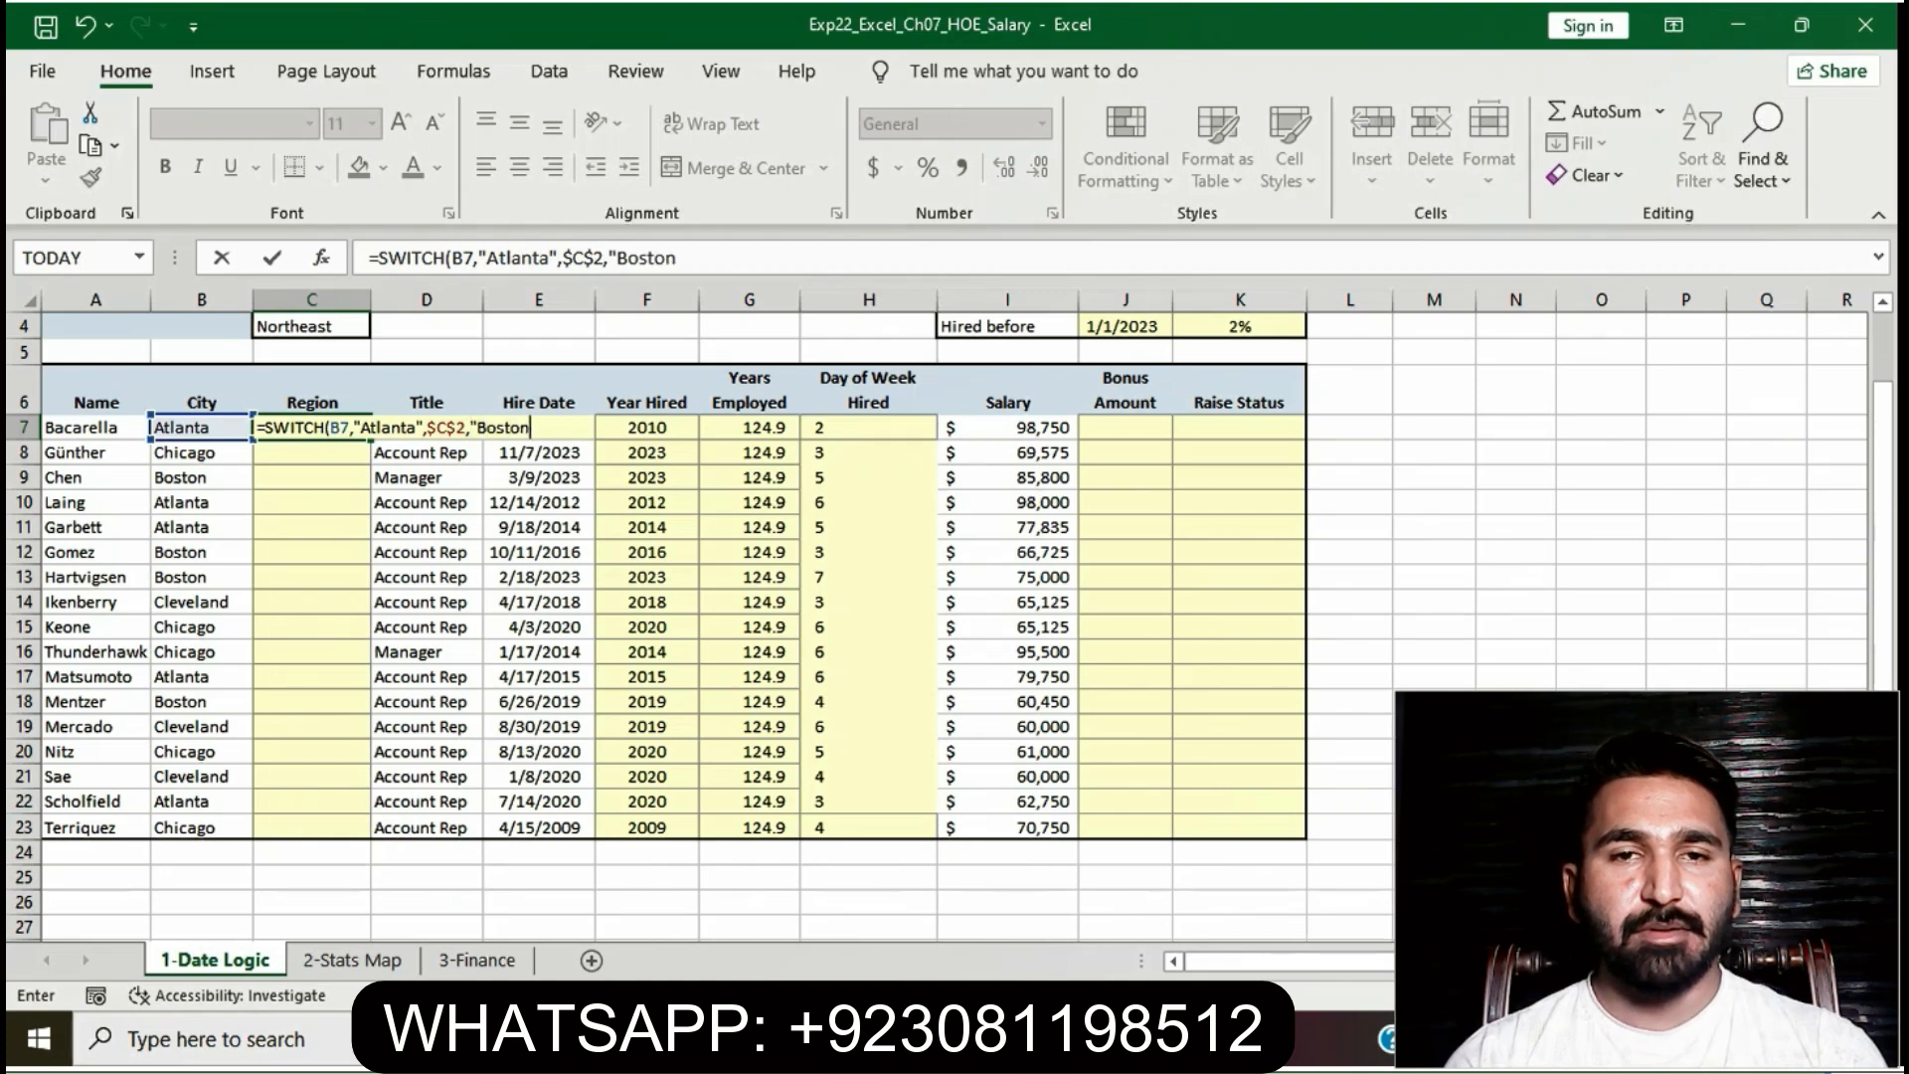
text(",)
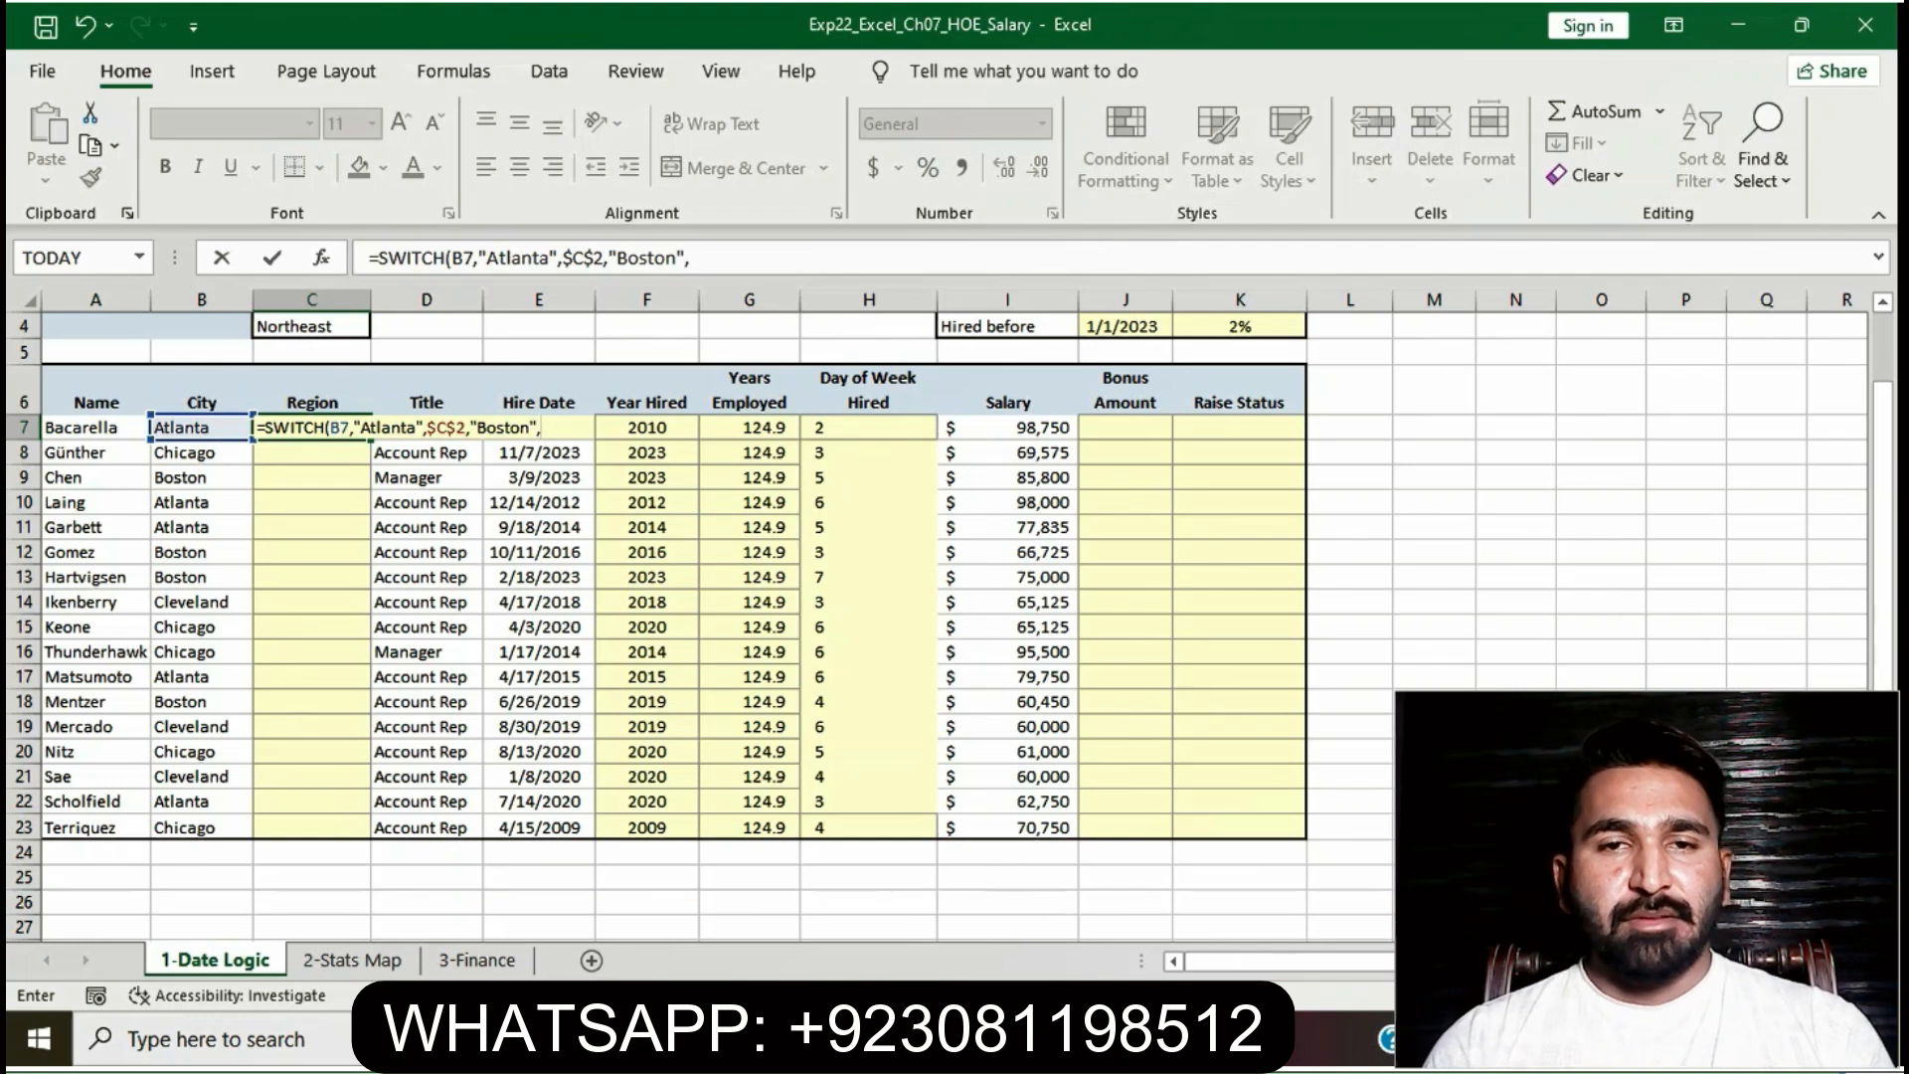
text($)
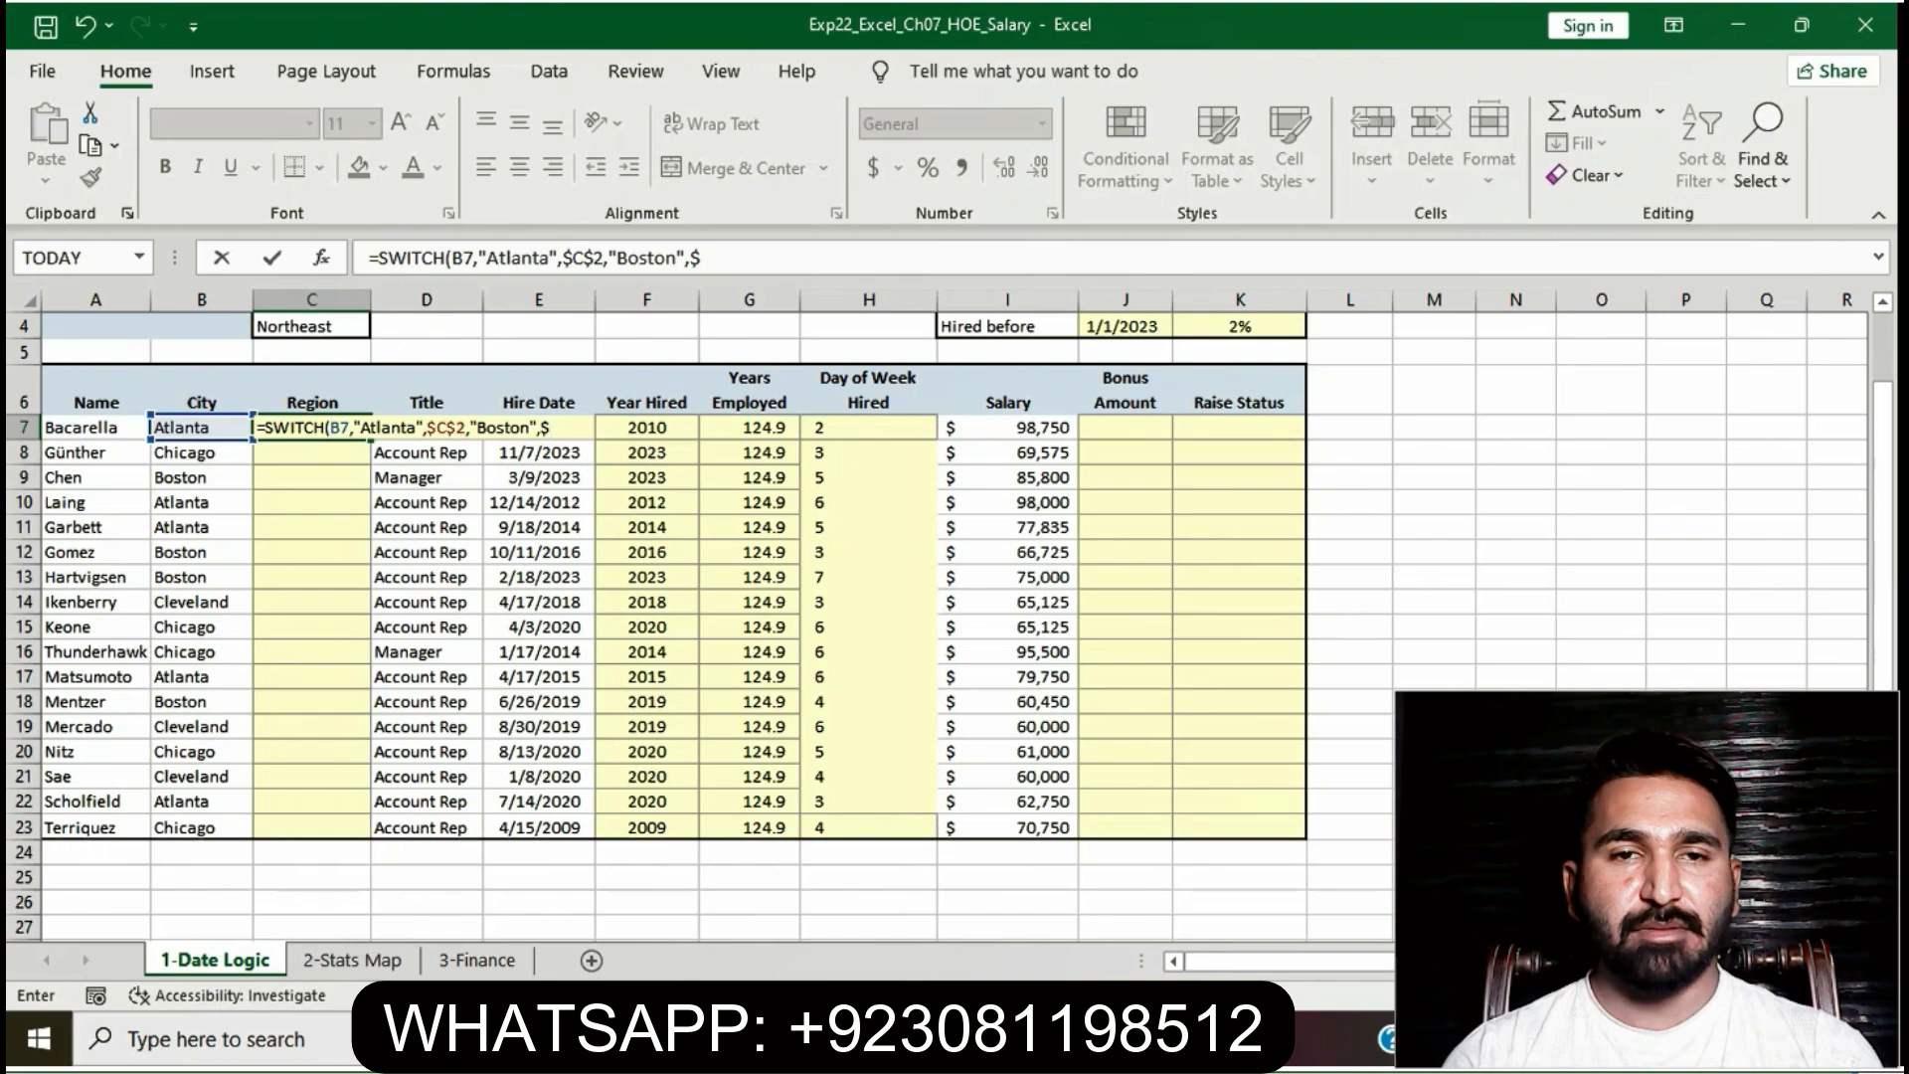
text(C$4)
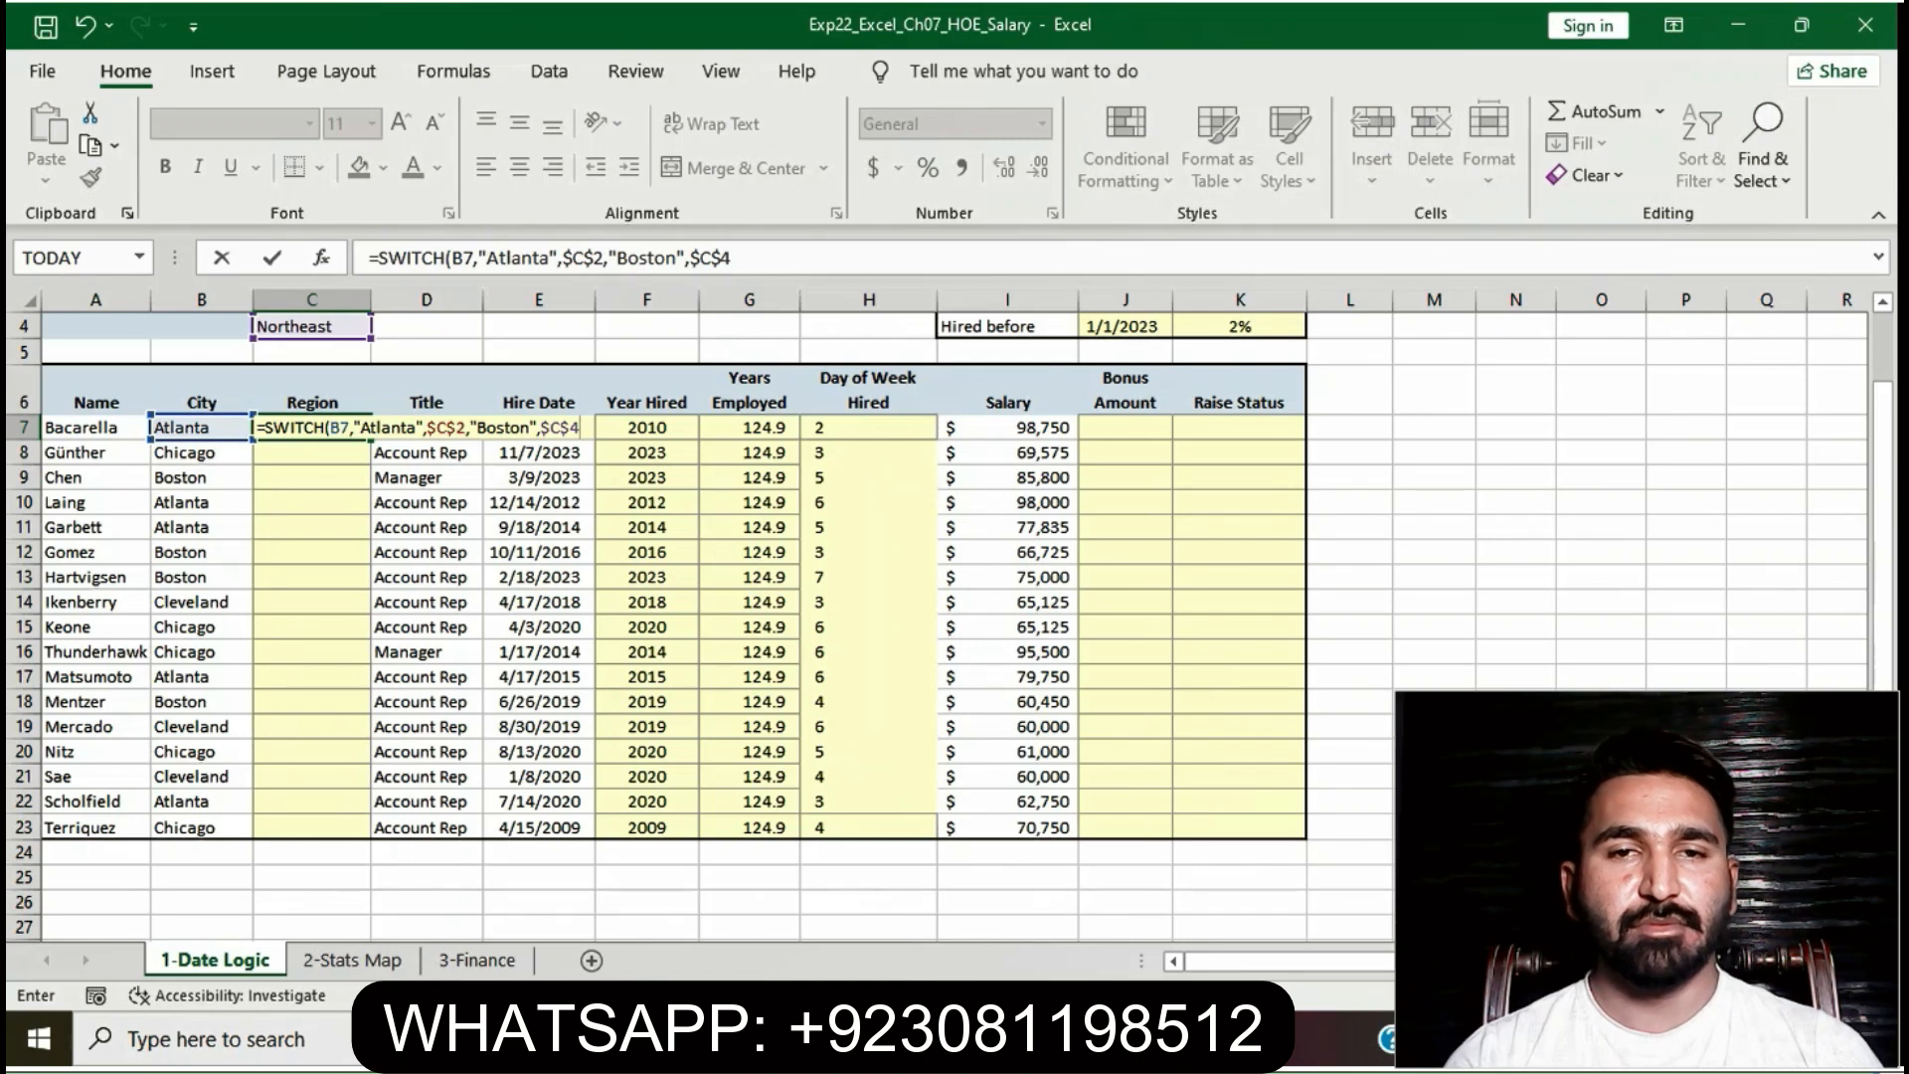
text(,")
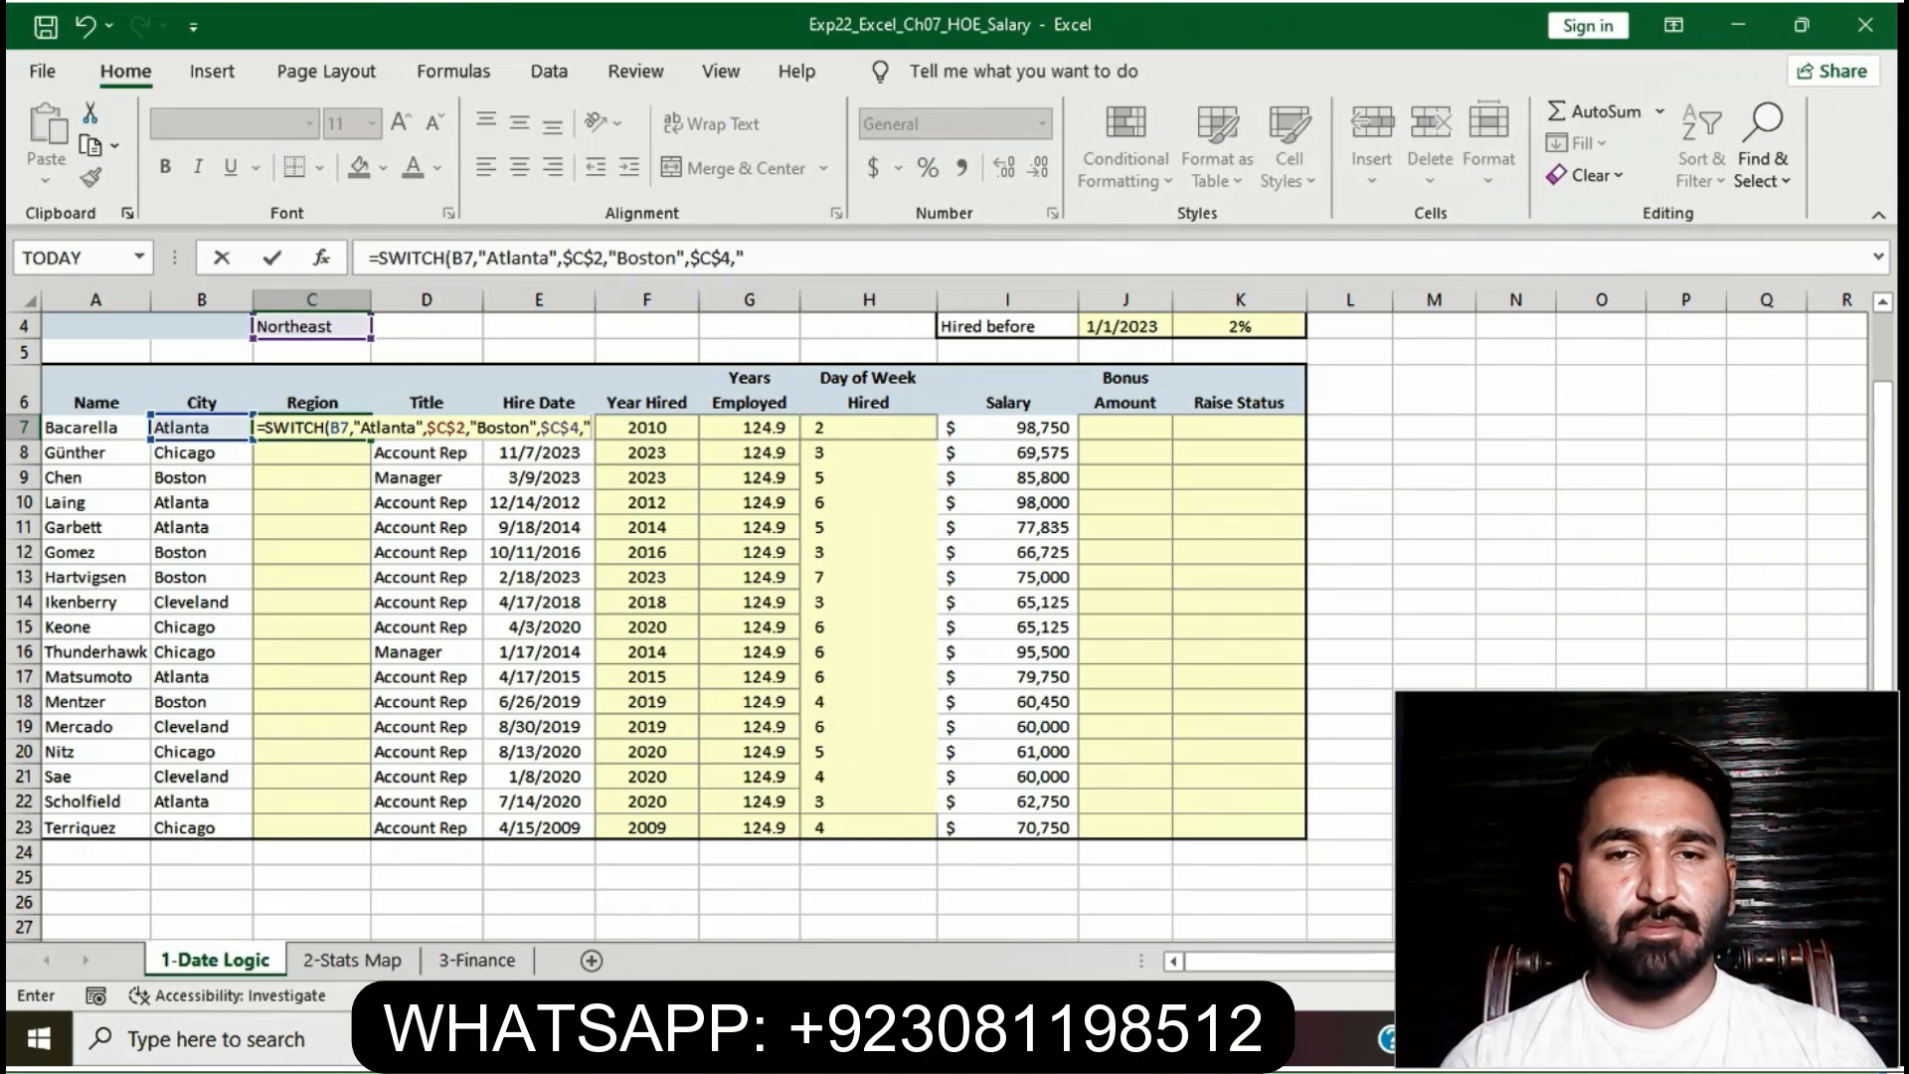
text(Chi)
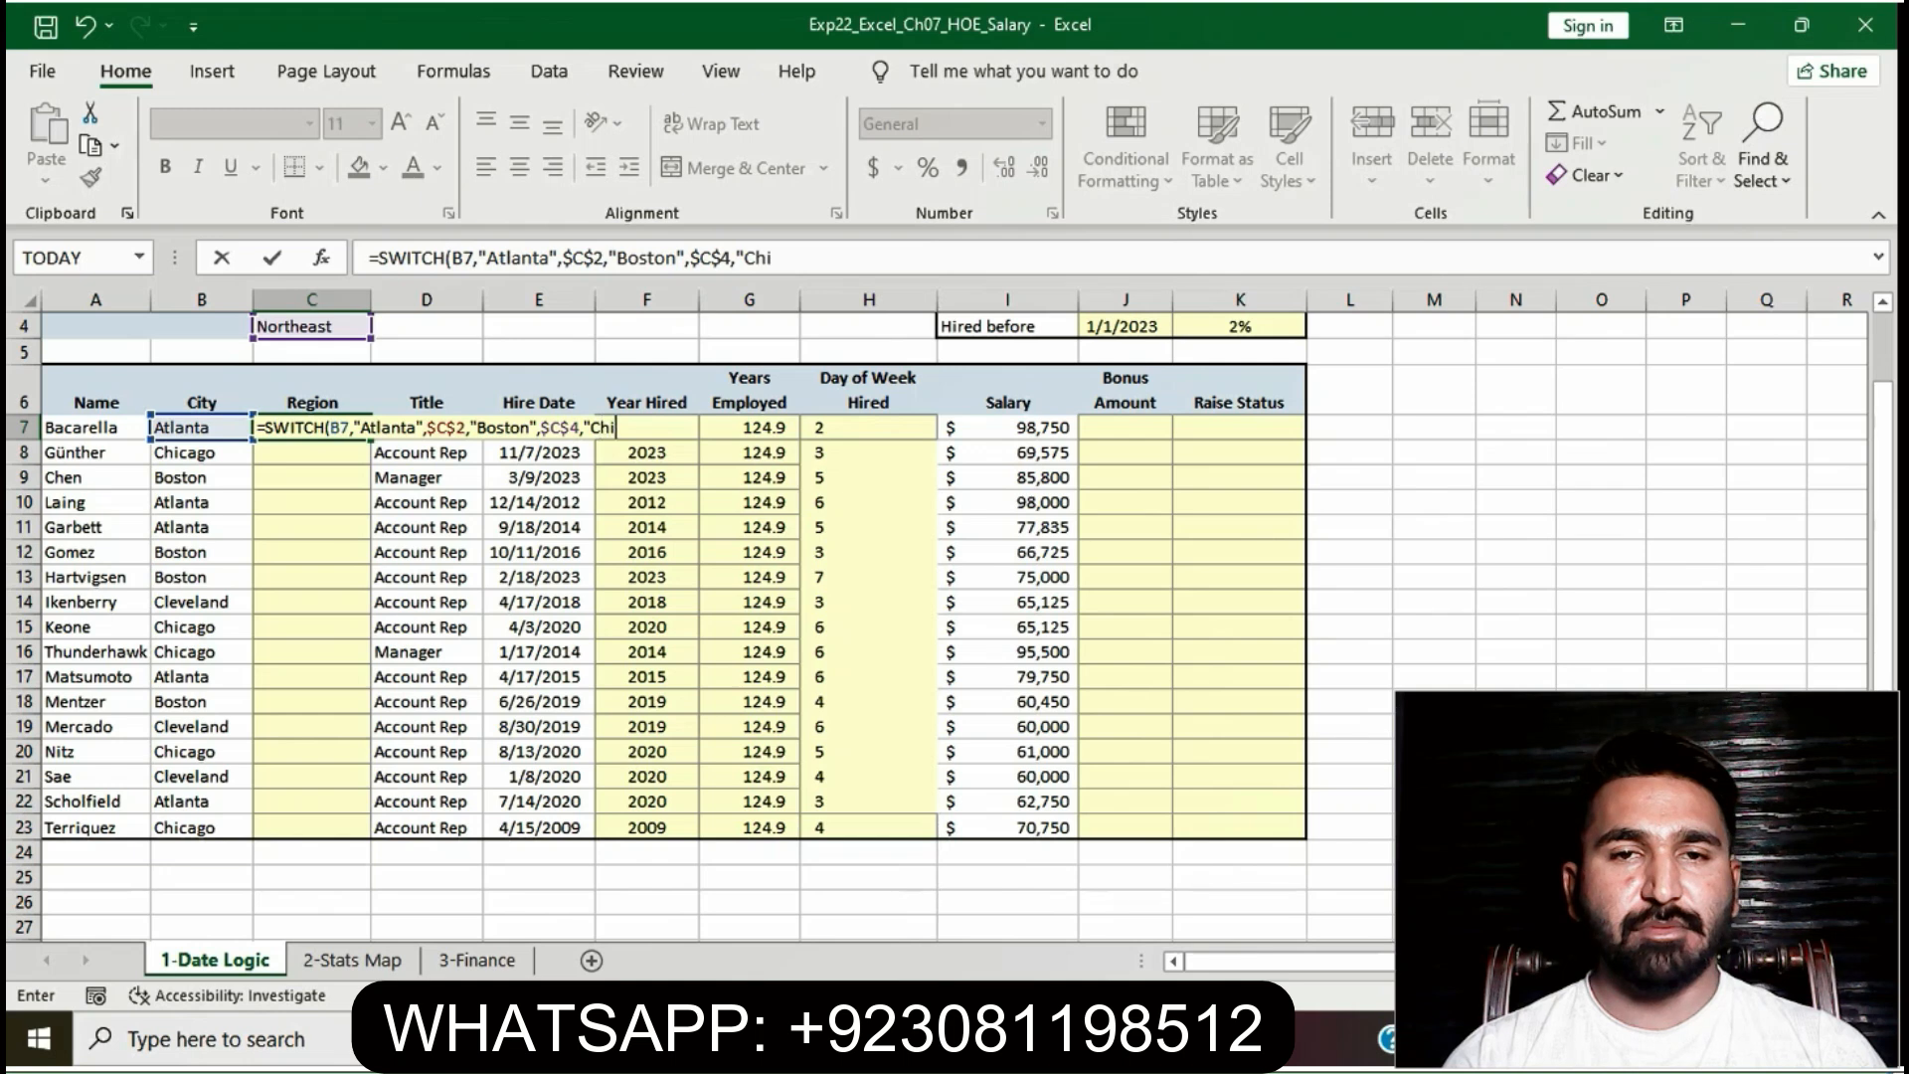
text(cago)
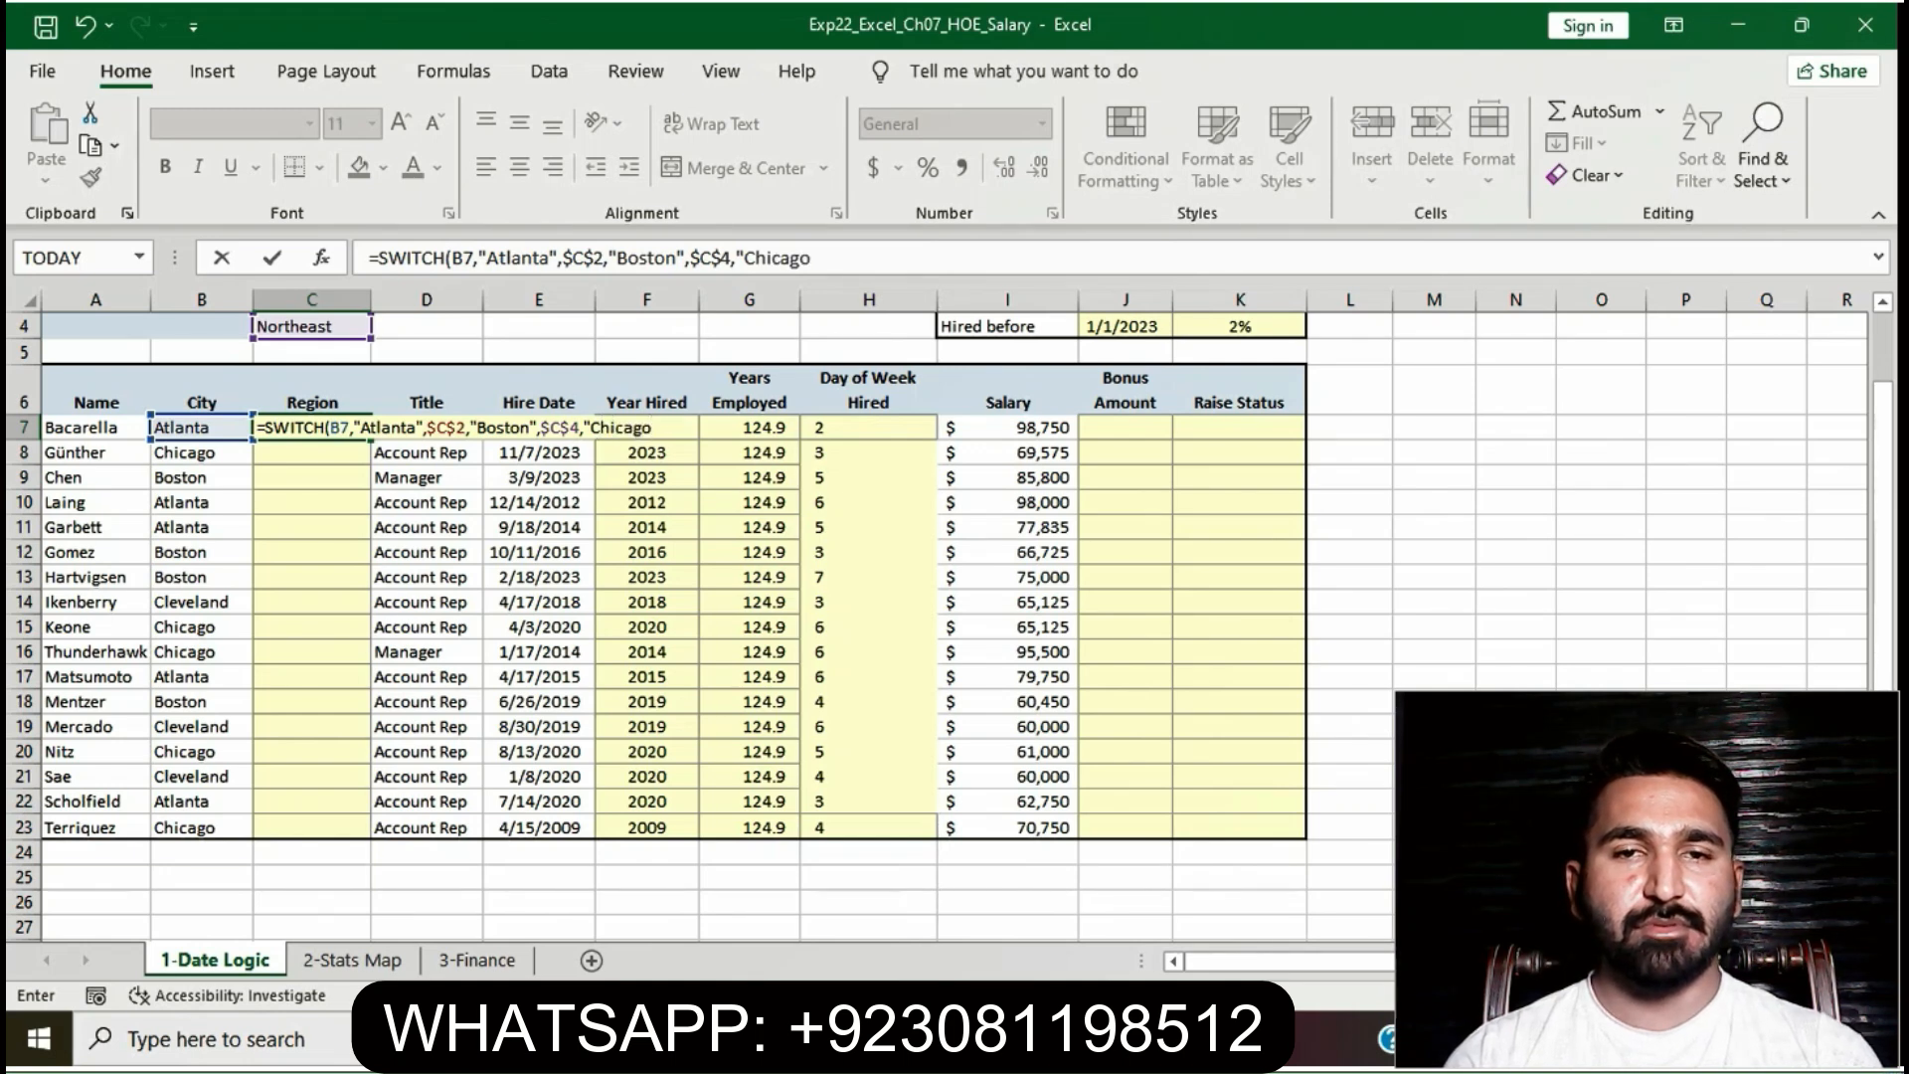
text(")
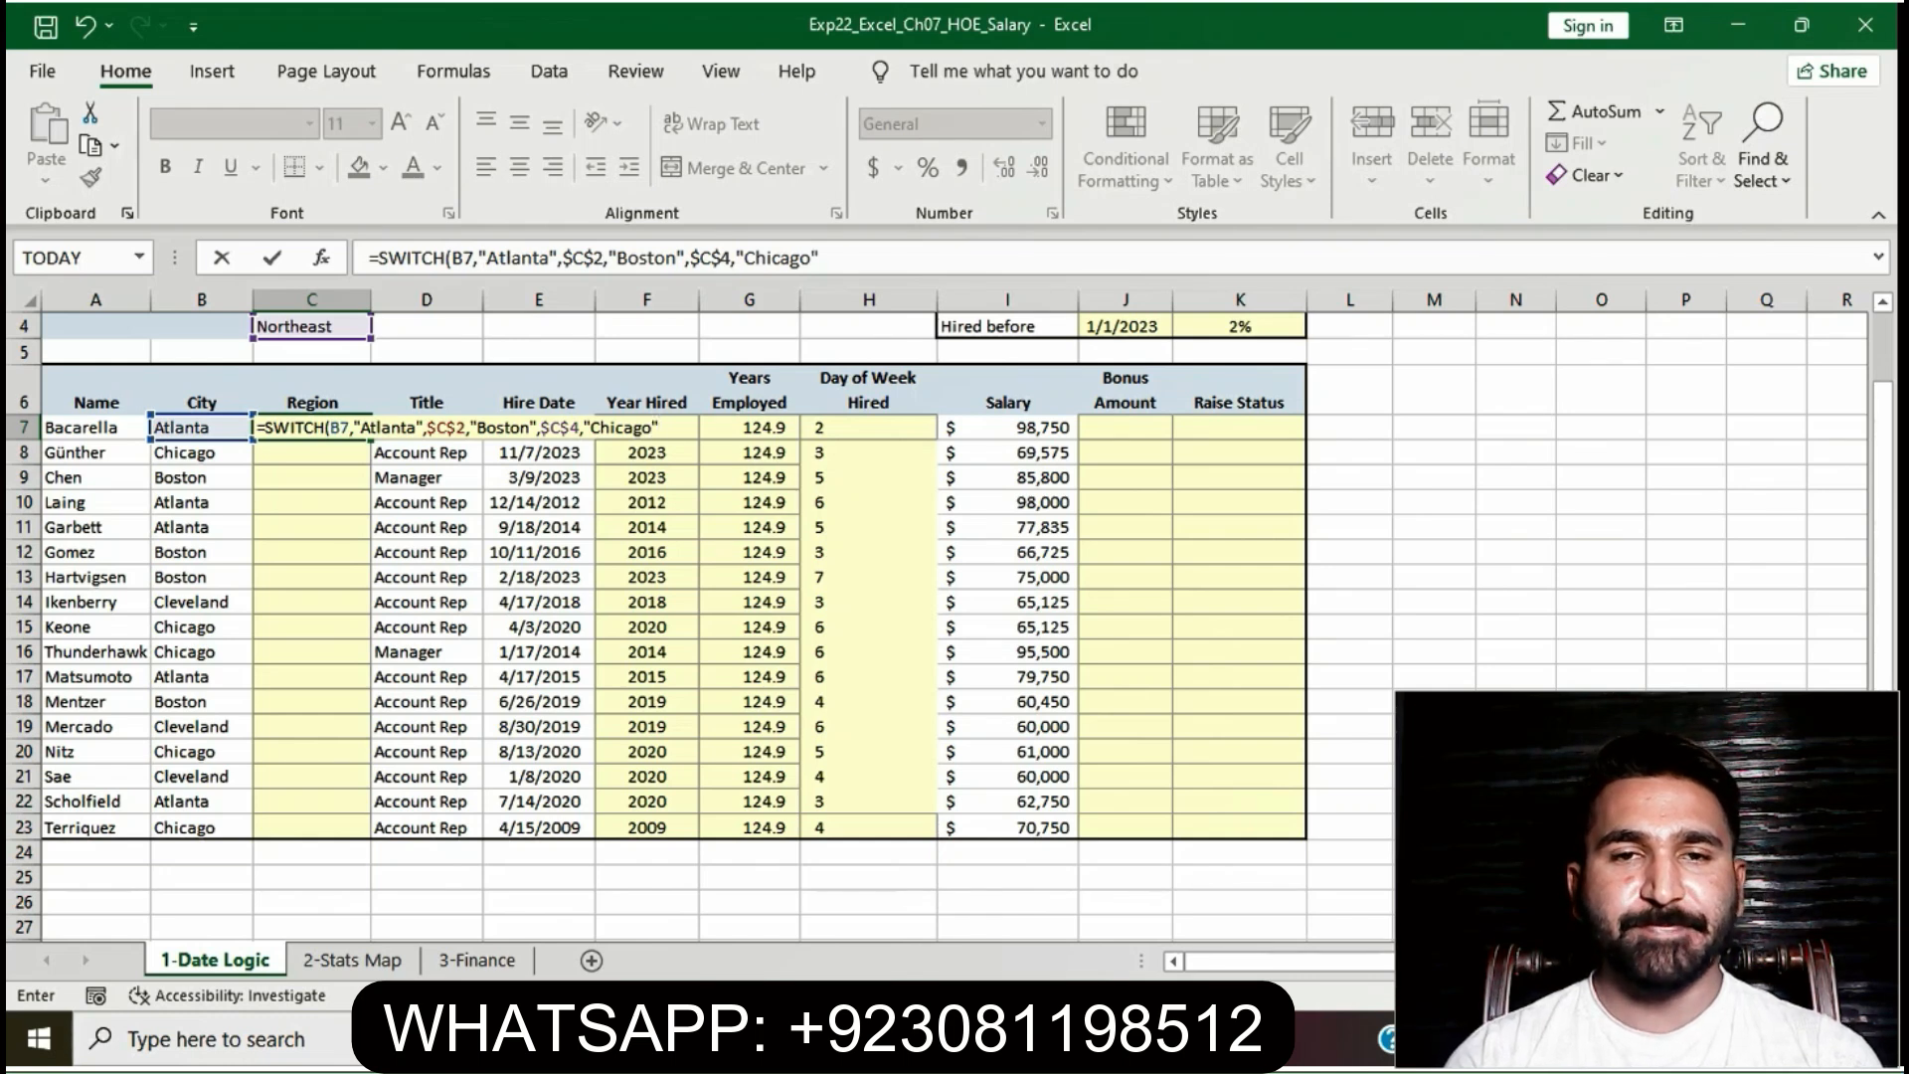
text(,)
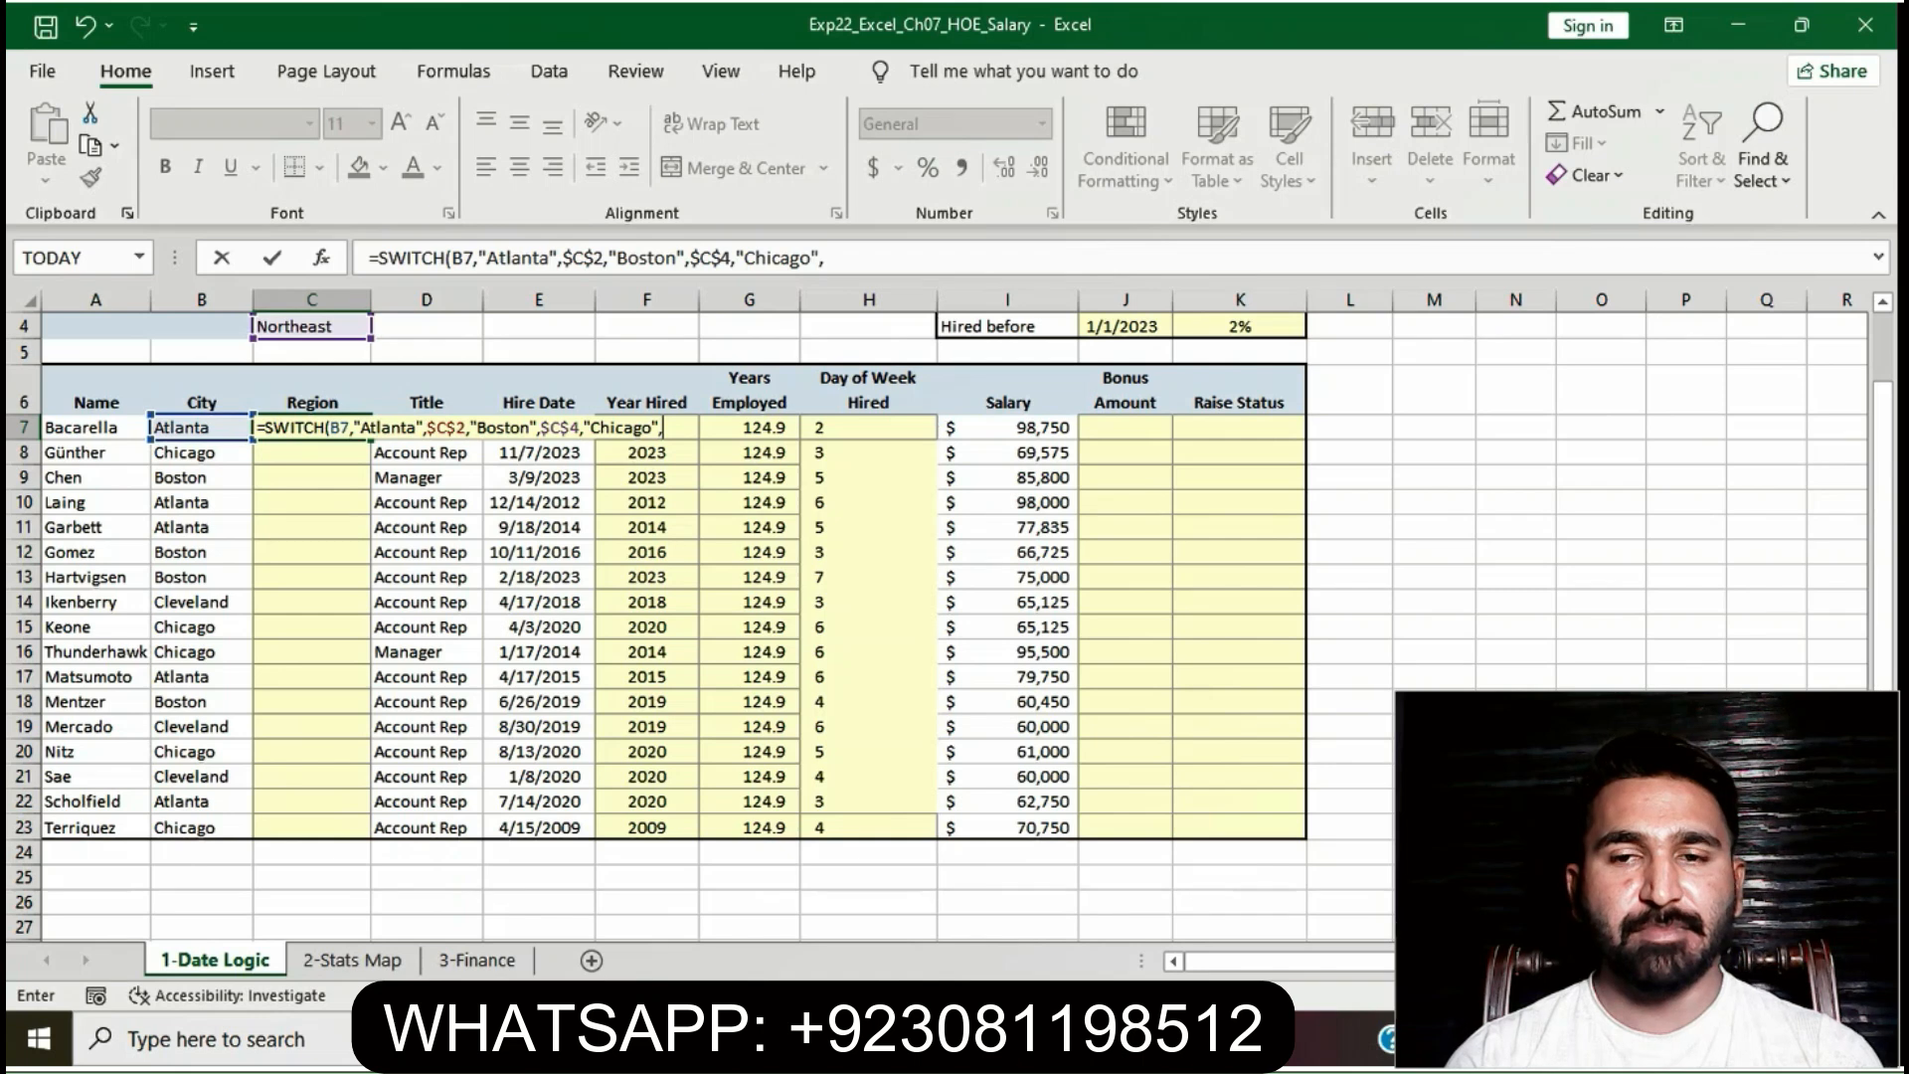
- Continue the C7 formula with $C$3,"Cleveland"$C$3)
text($)
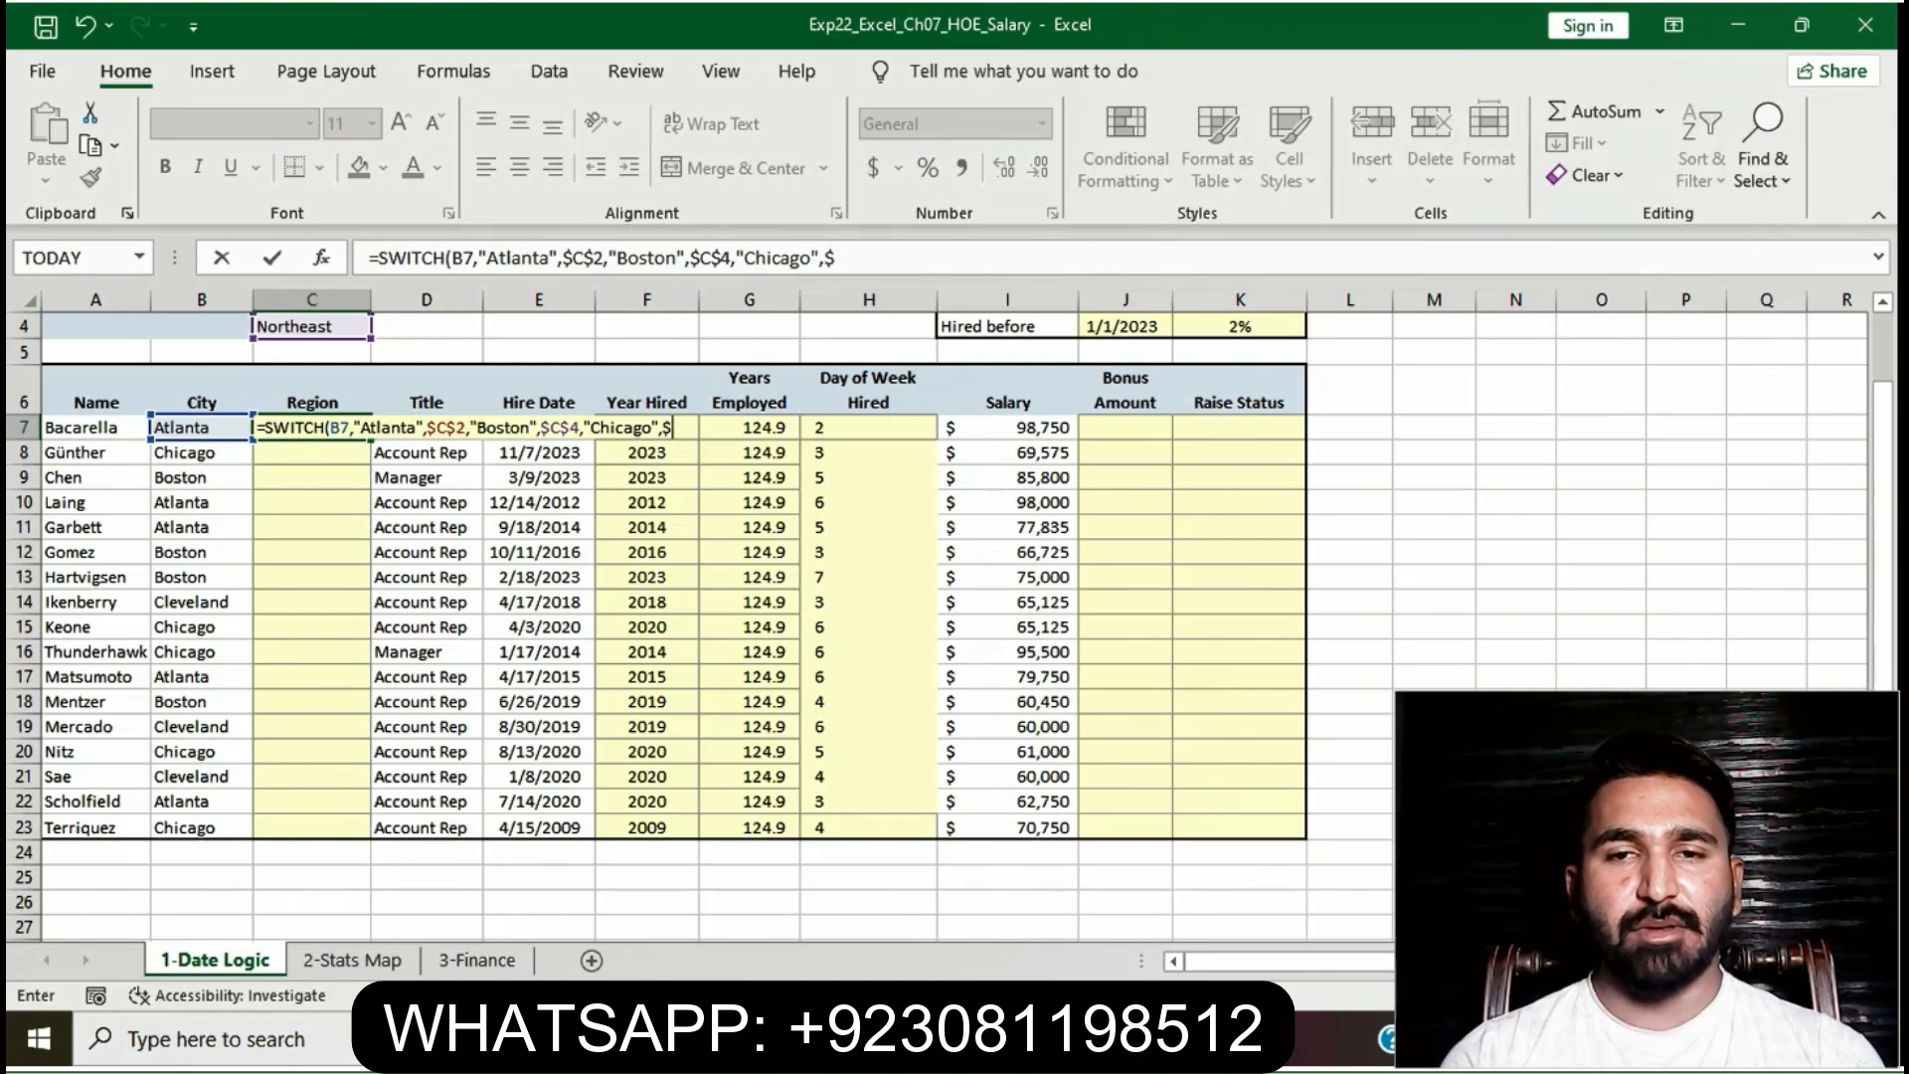
text(C$)
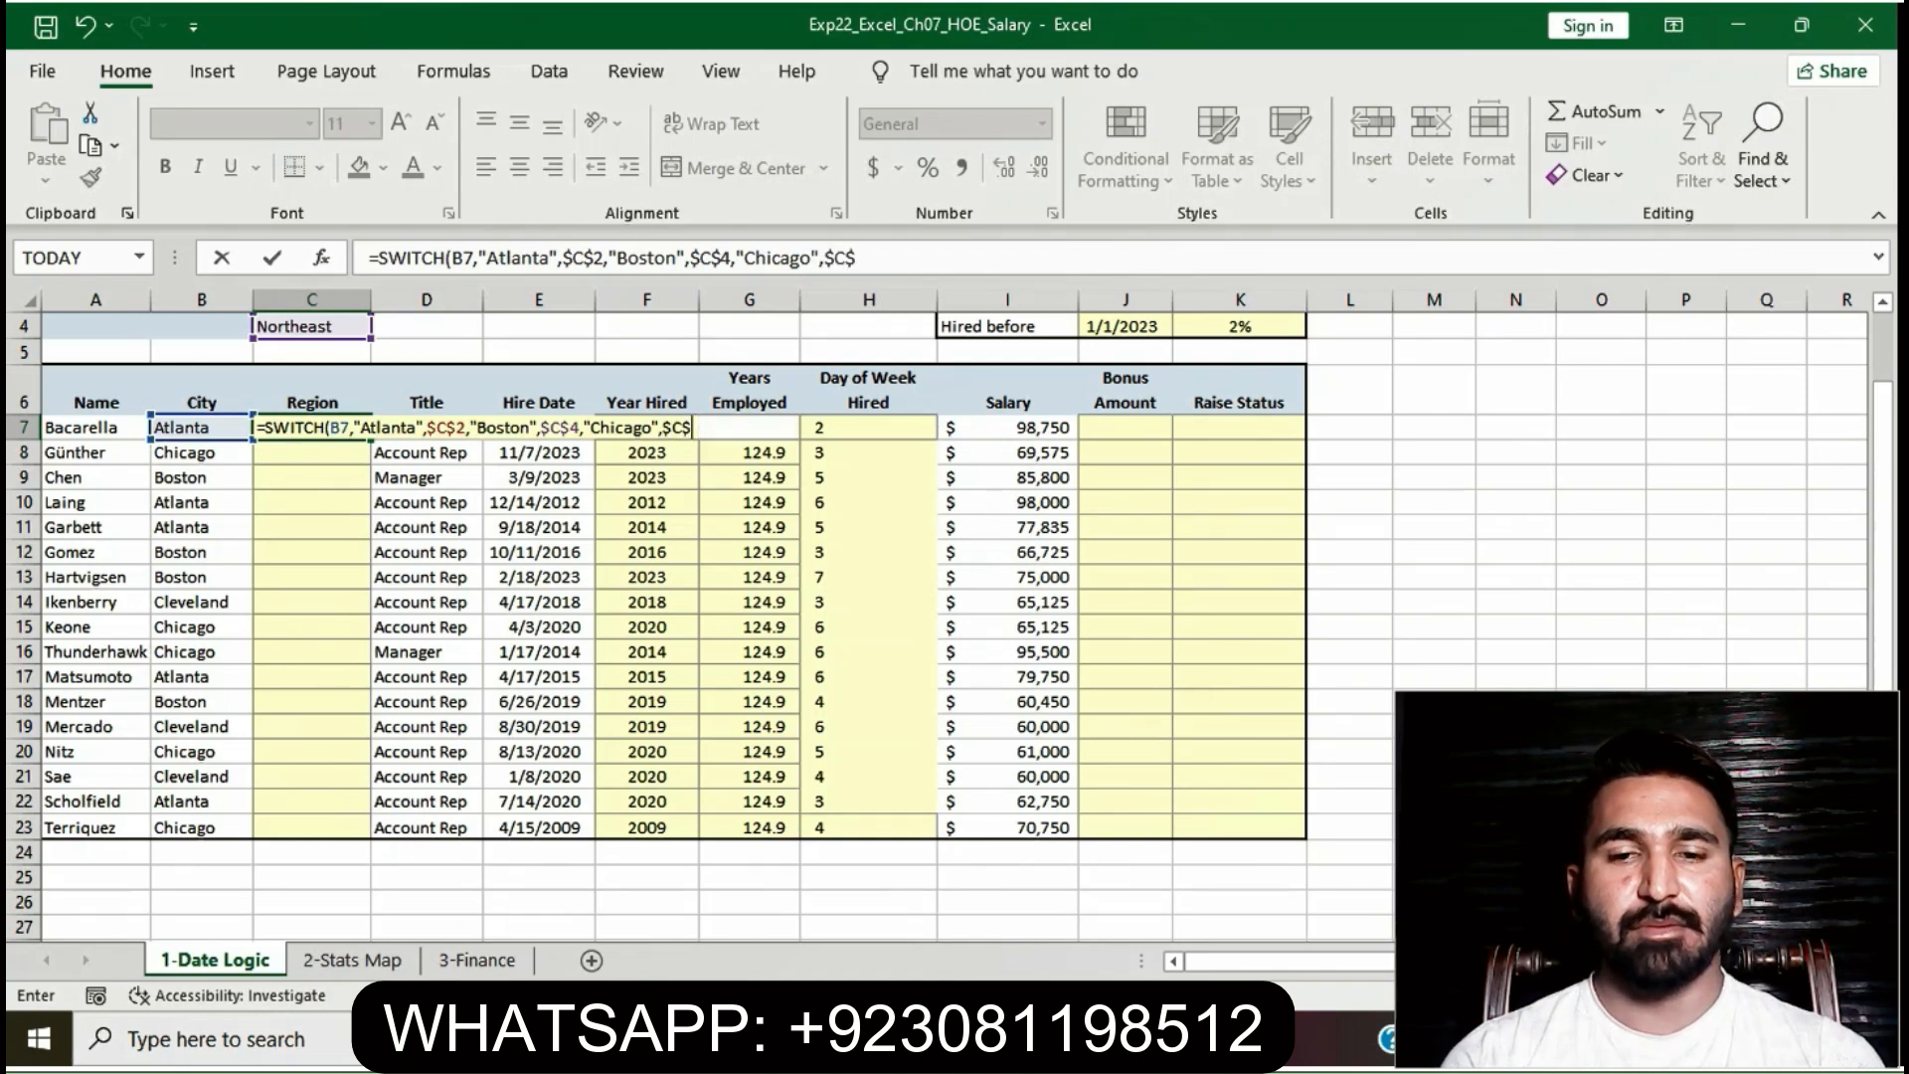
text(3,")
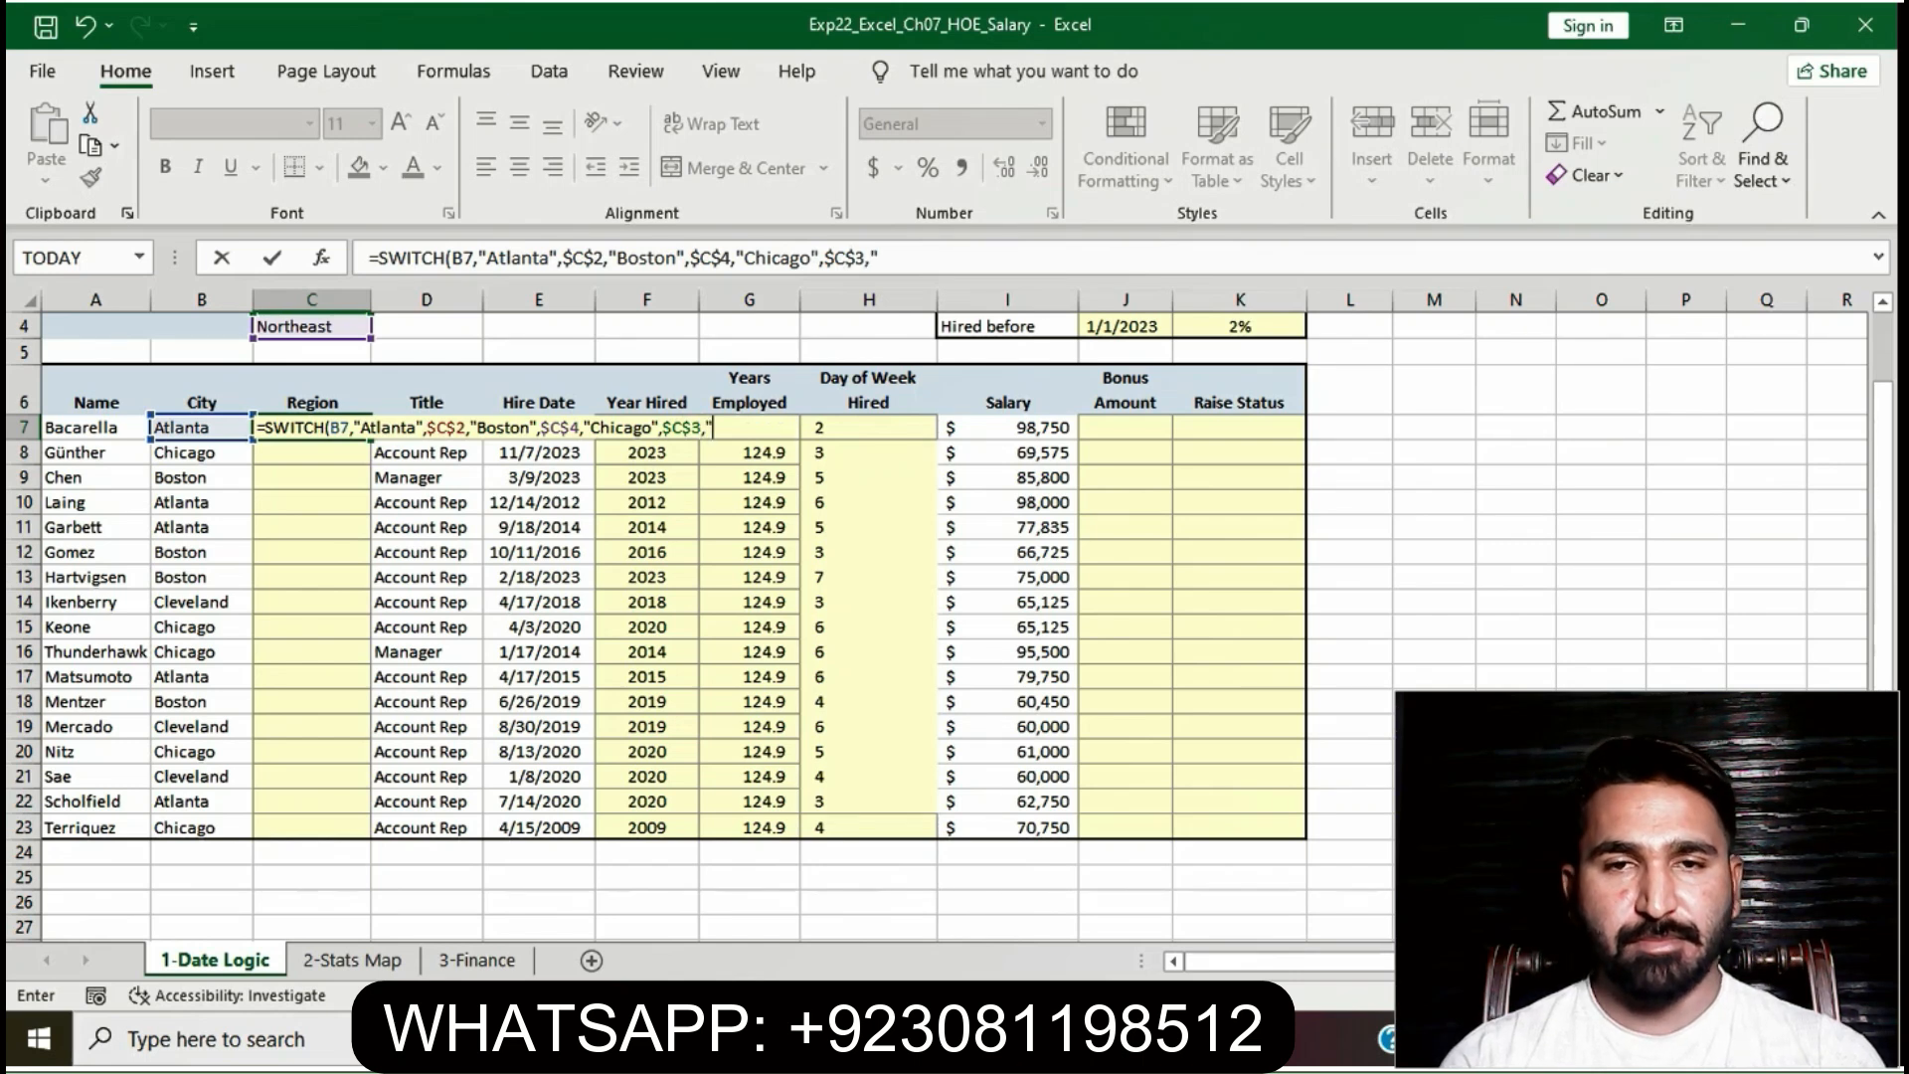
text(Cl)
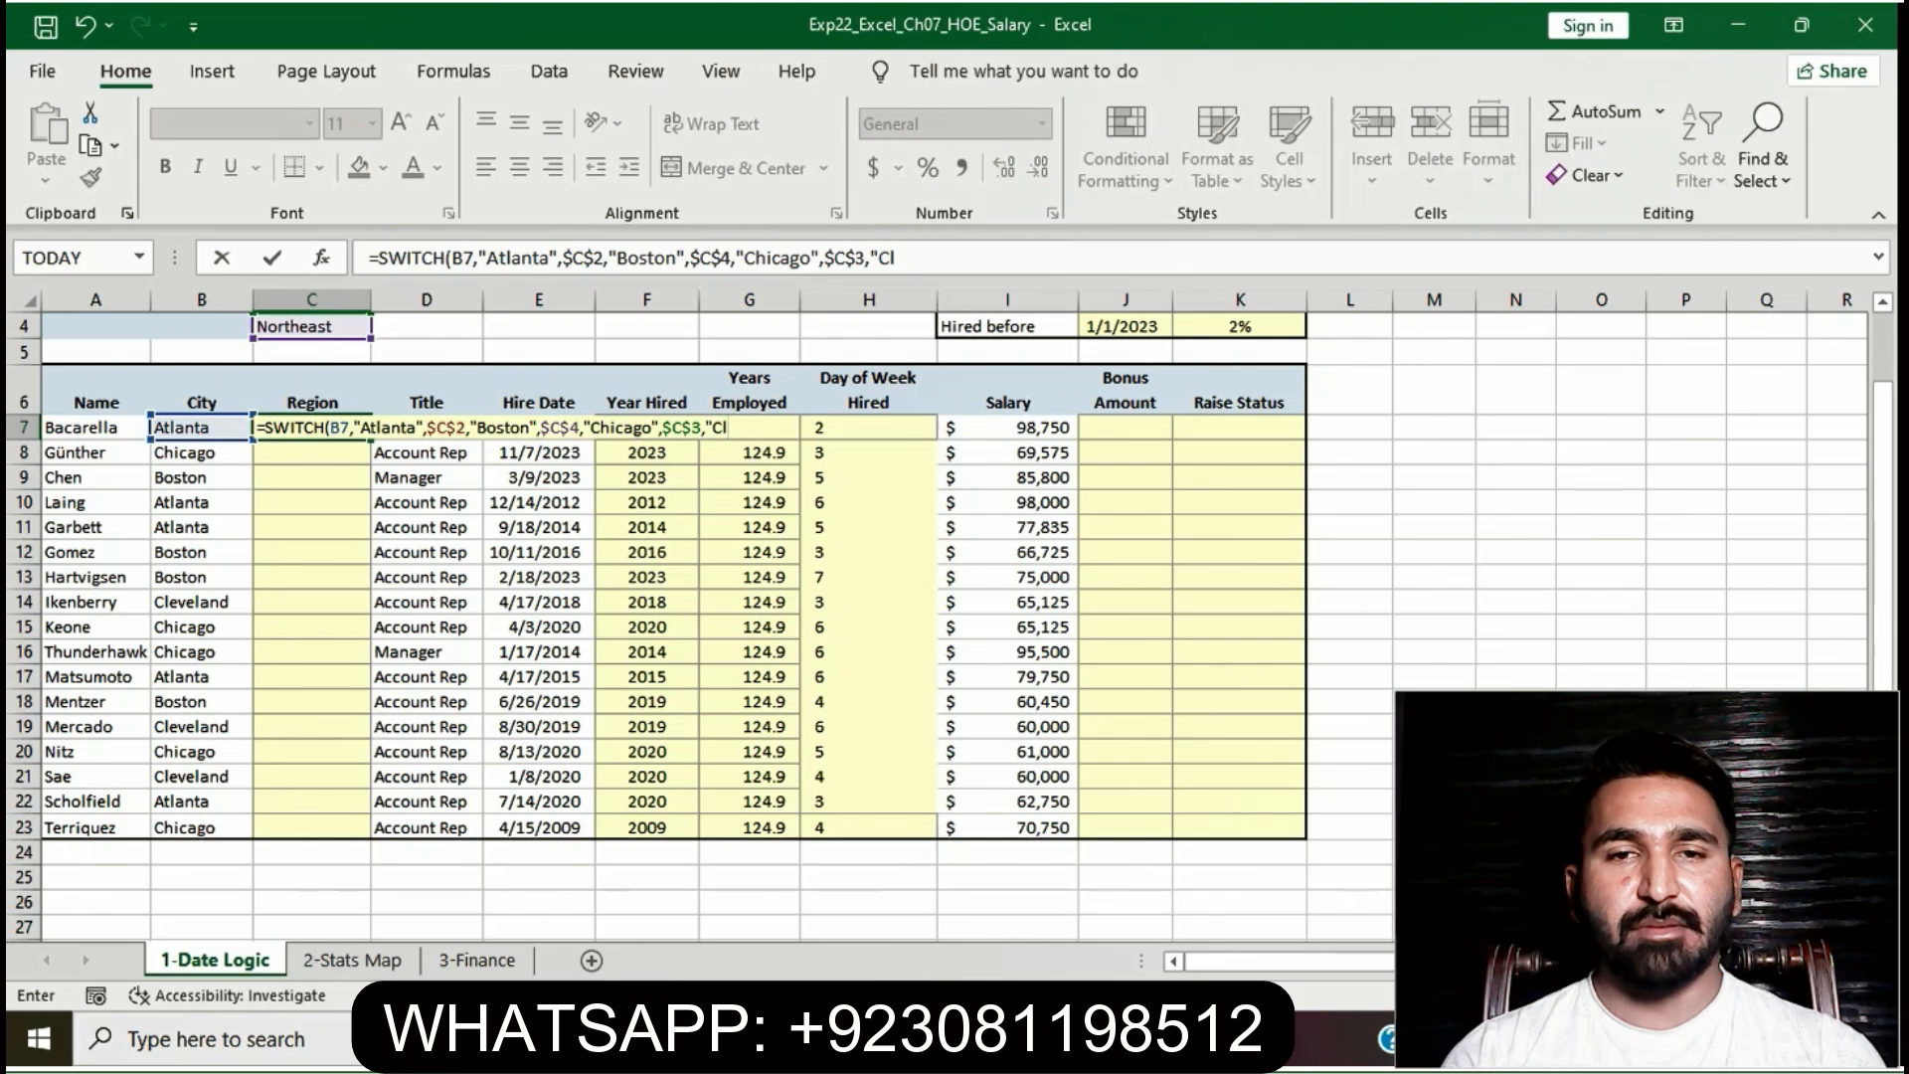
text(ev)
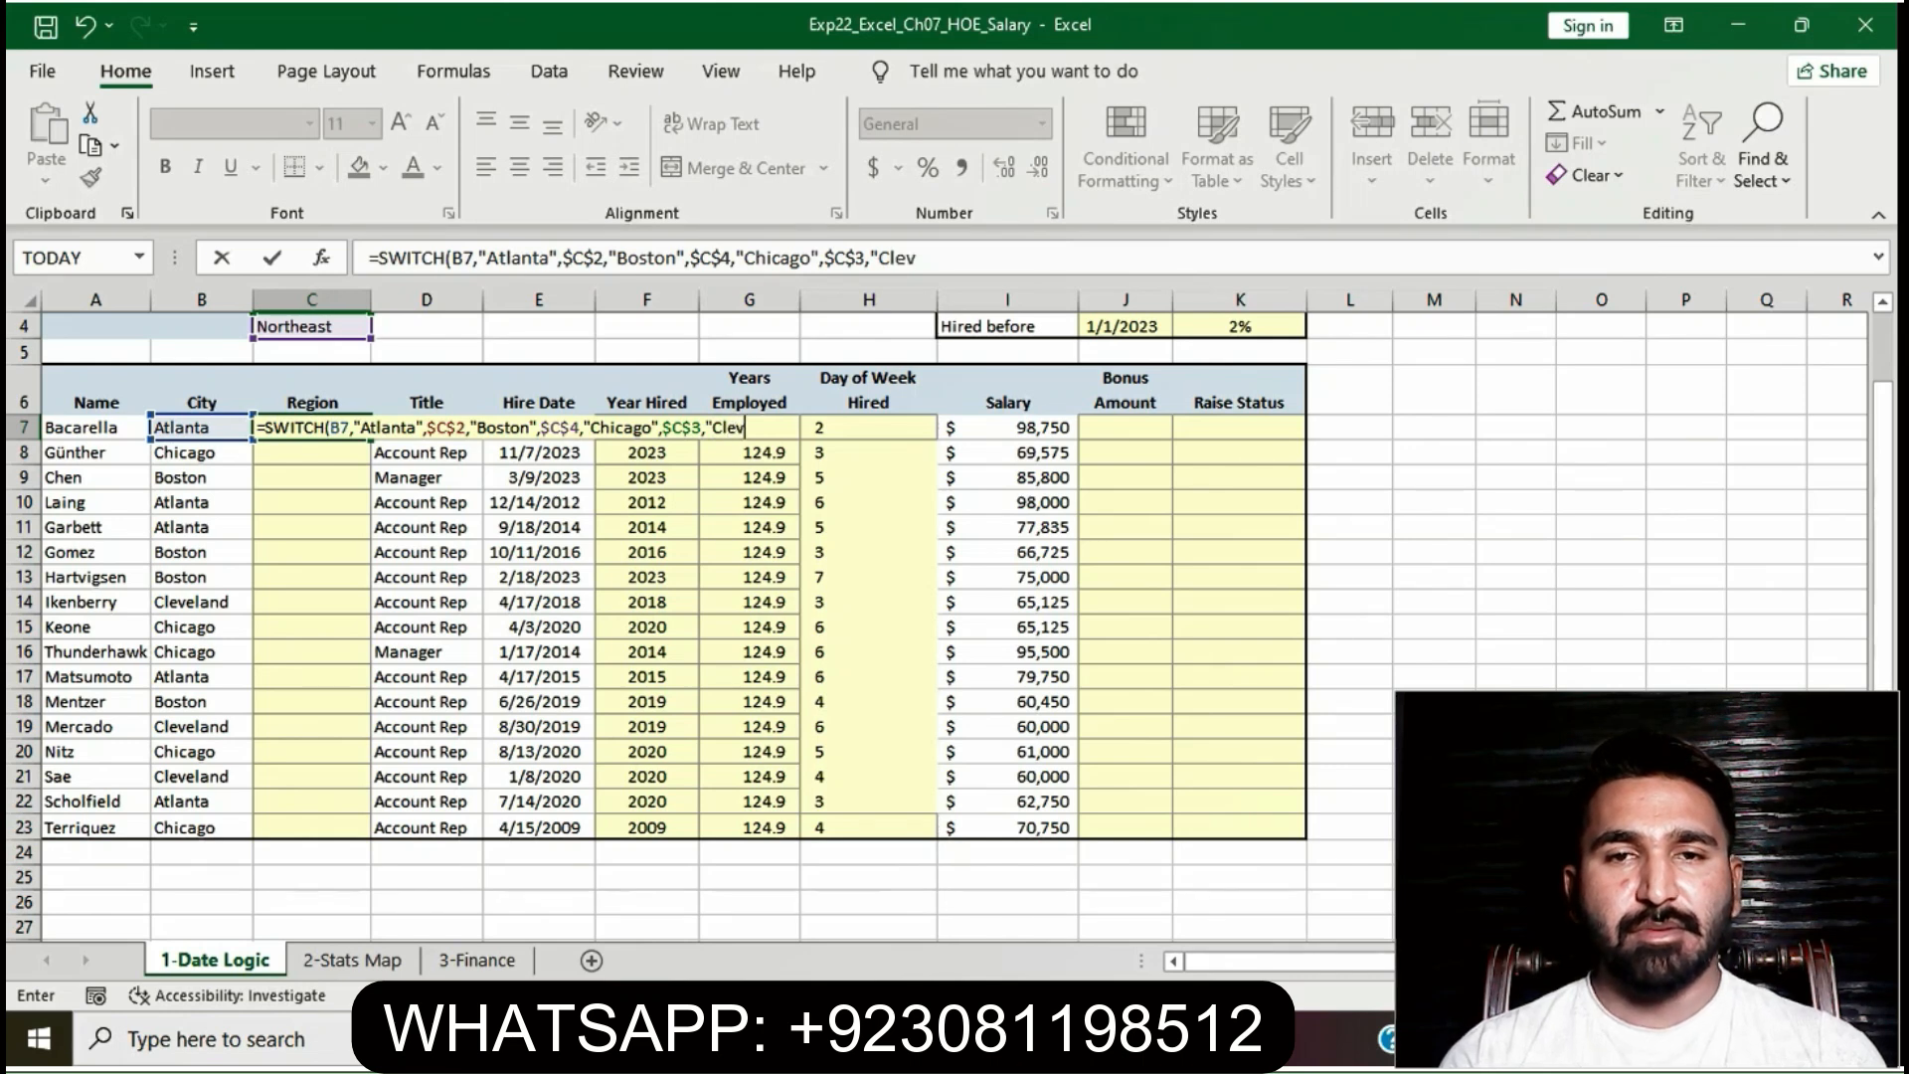
text(eland)
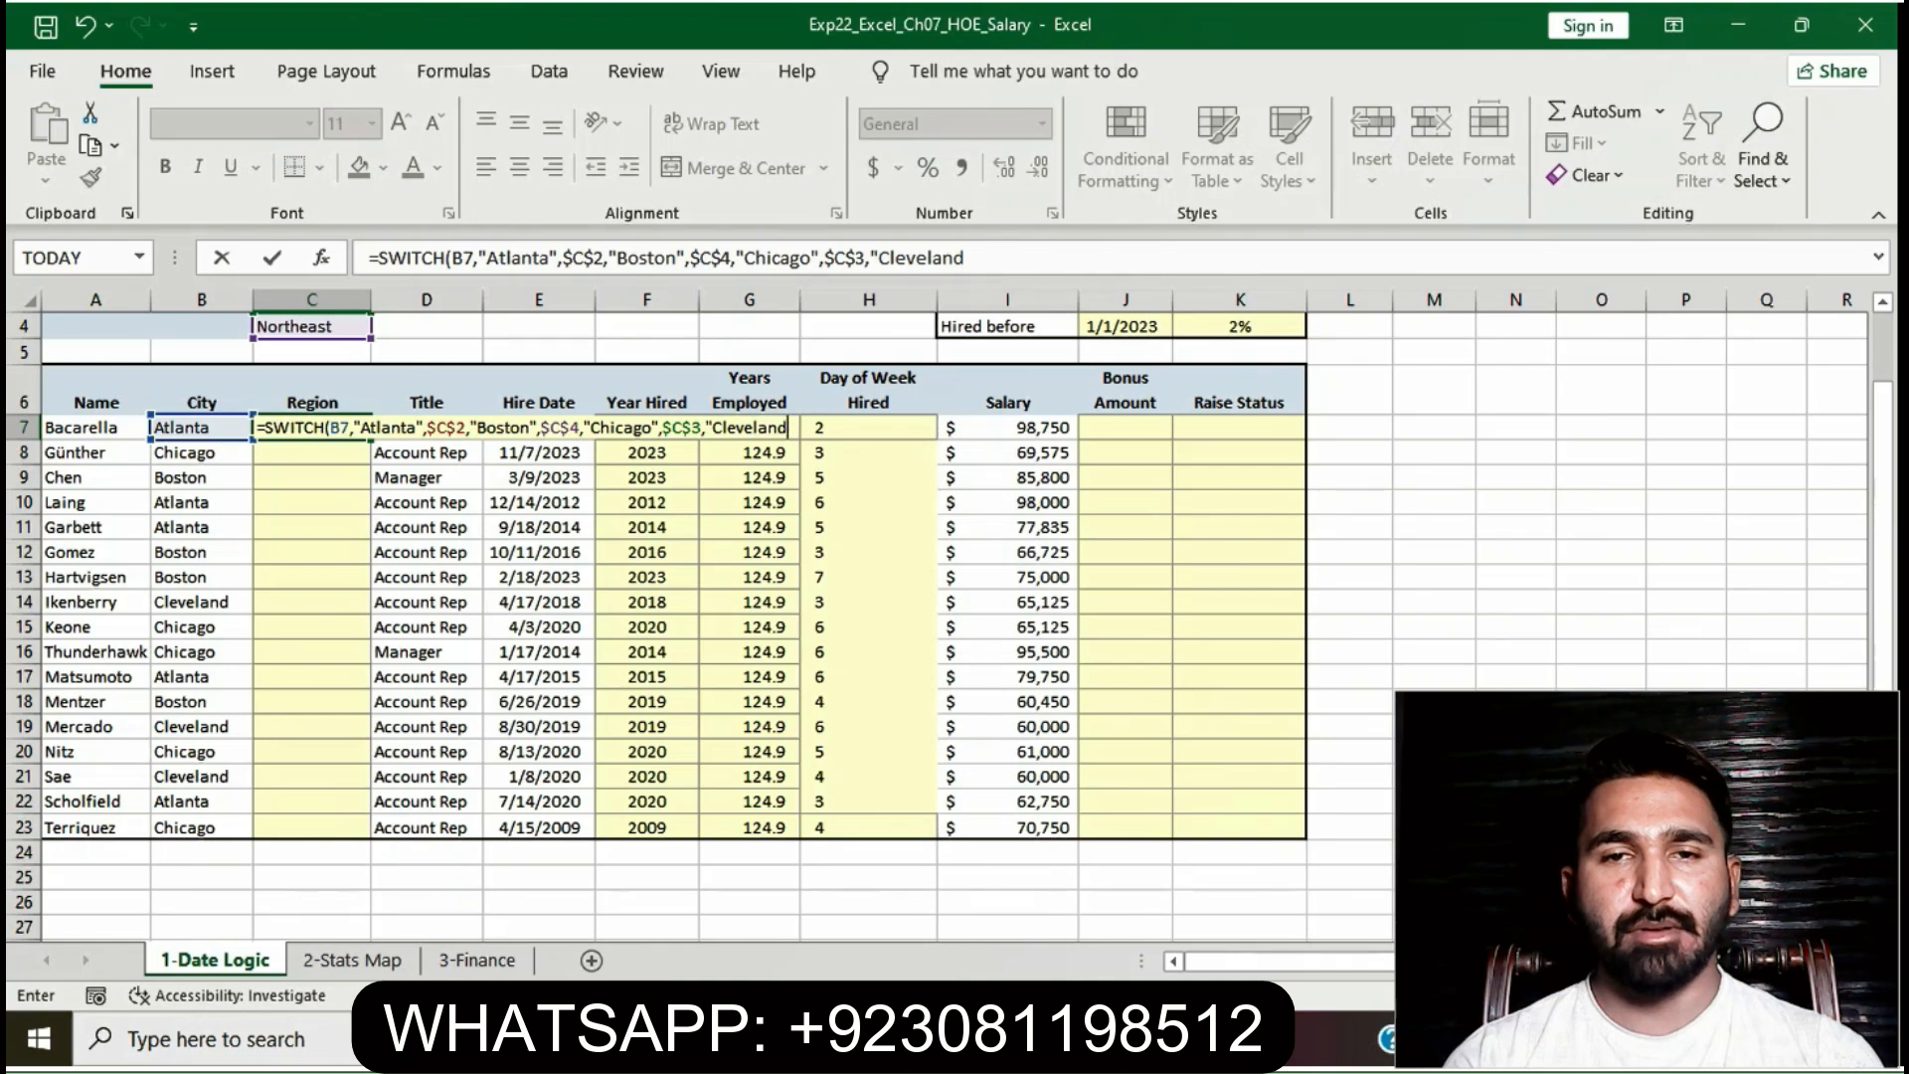
text(")
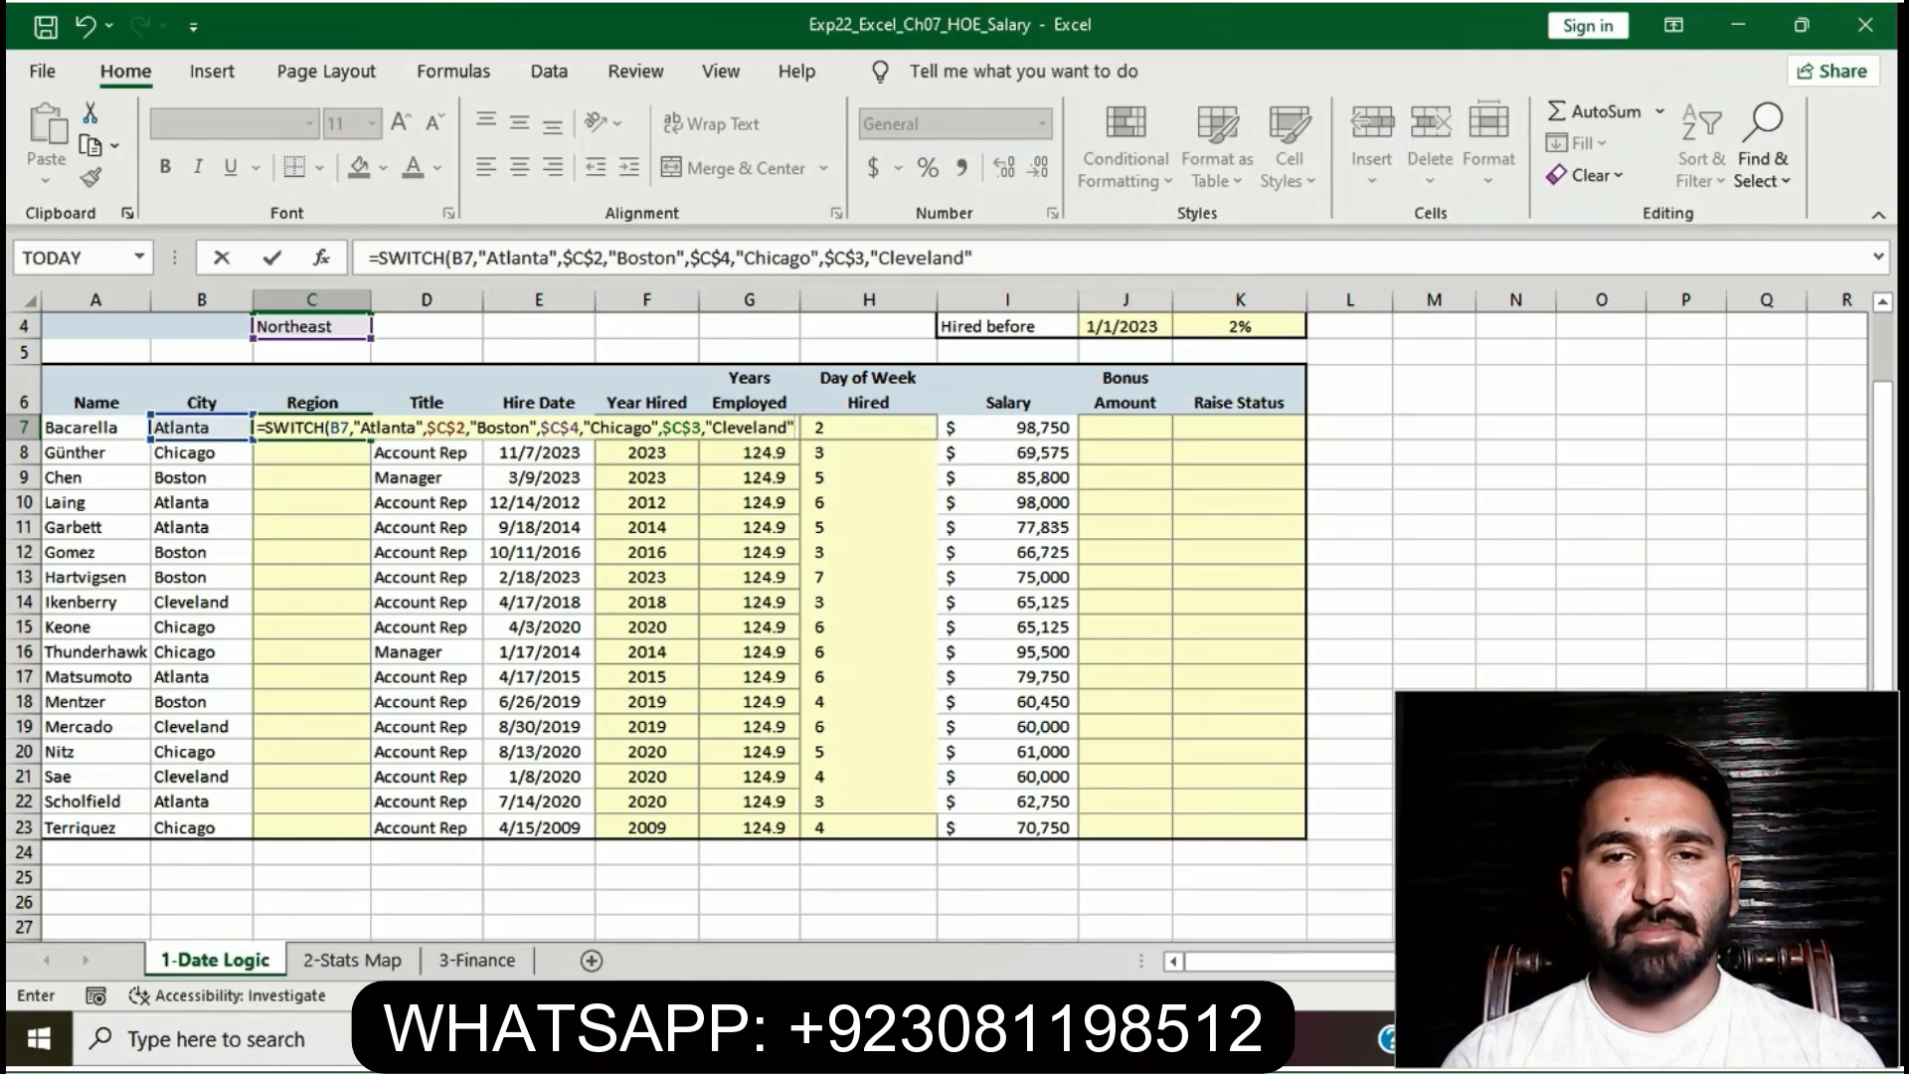
text($)
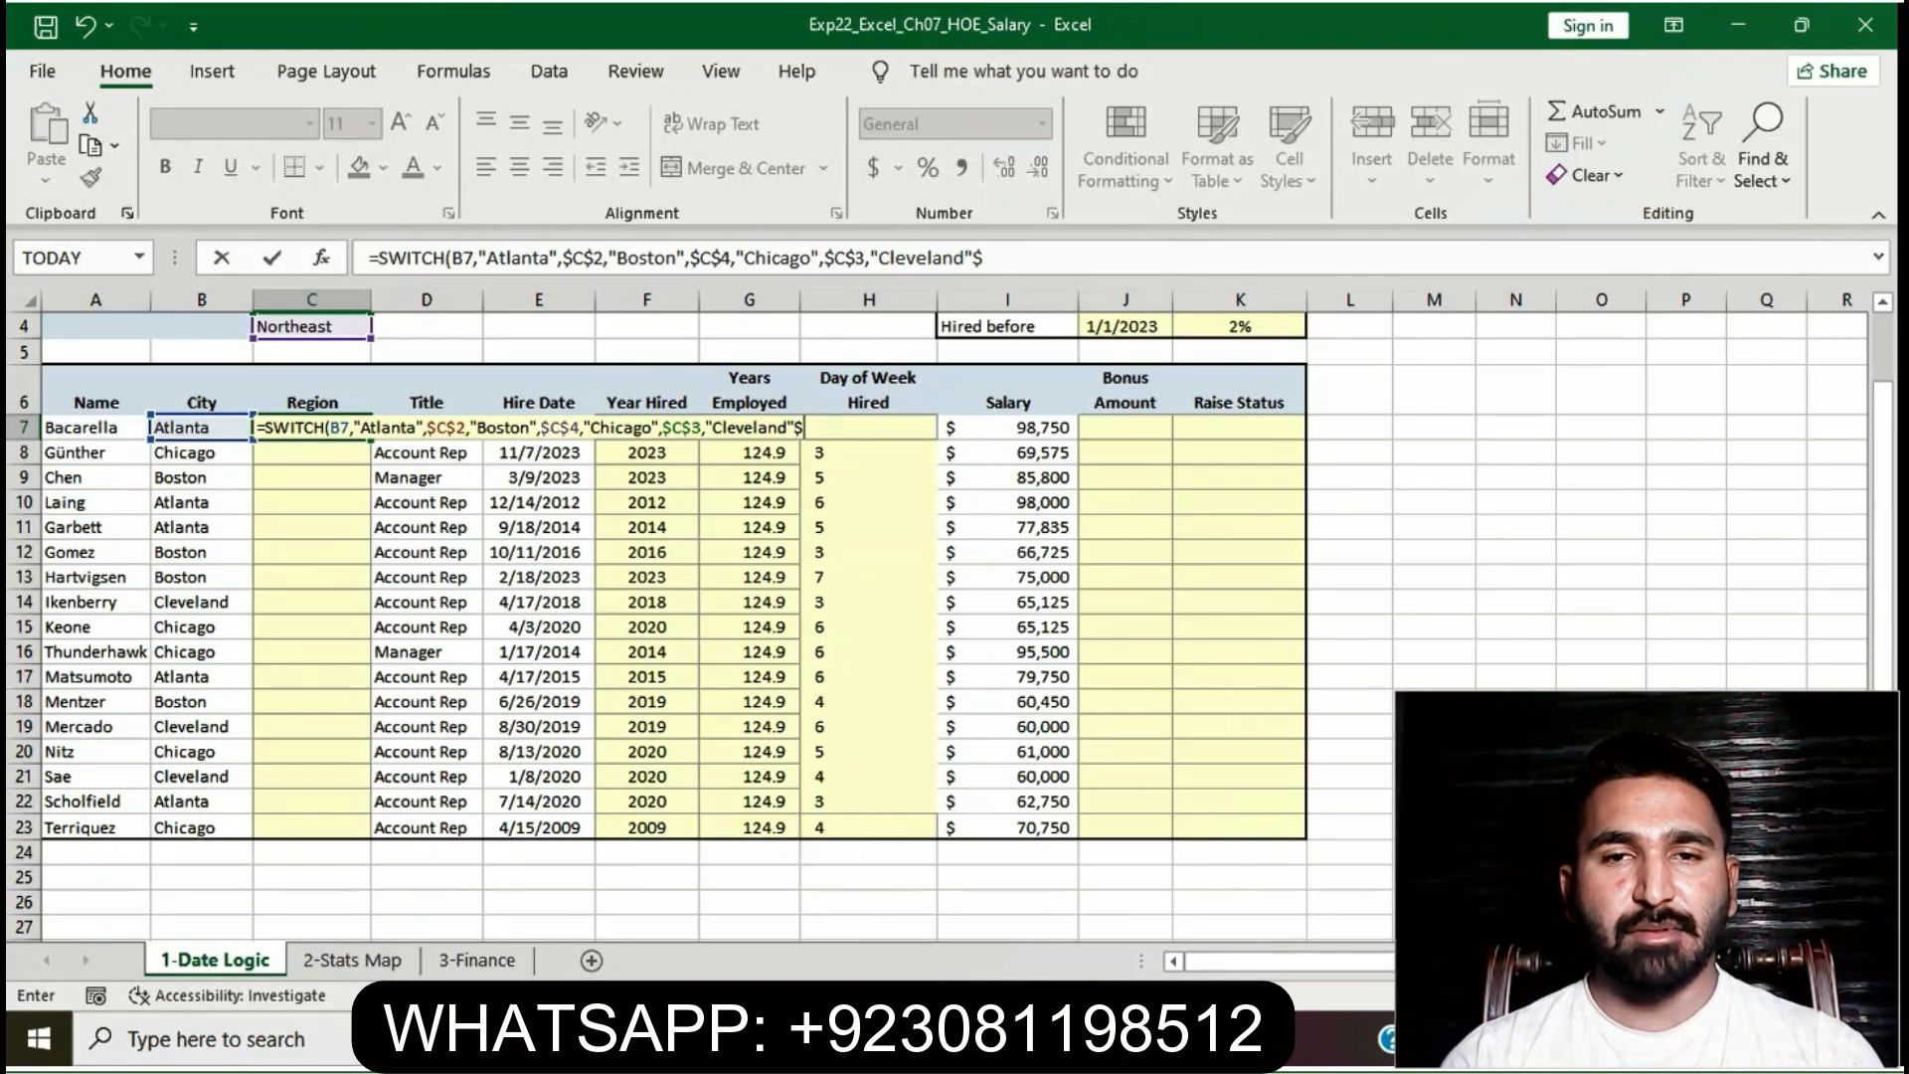
text(C$3))
- Commit the C7 SWITCH formula despite the #NAME? error, then return to the Word instructions
key(Return)
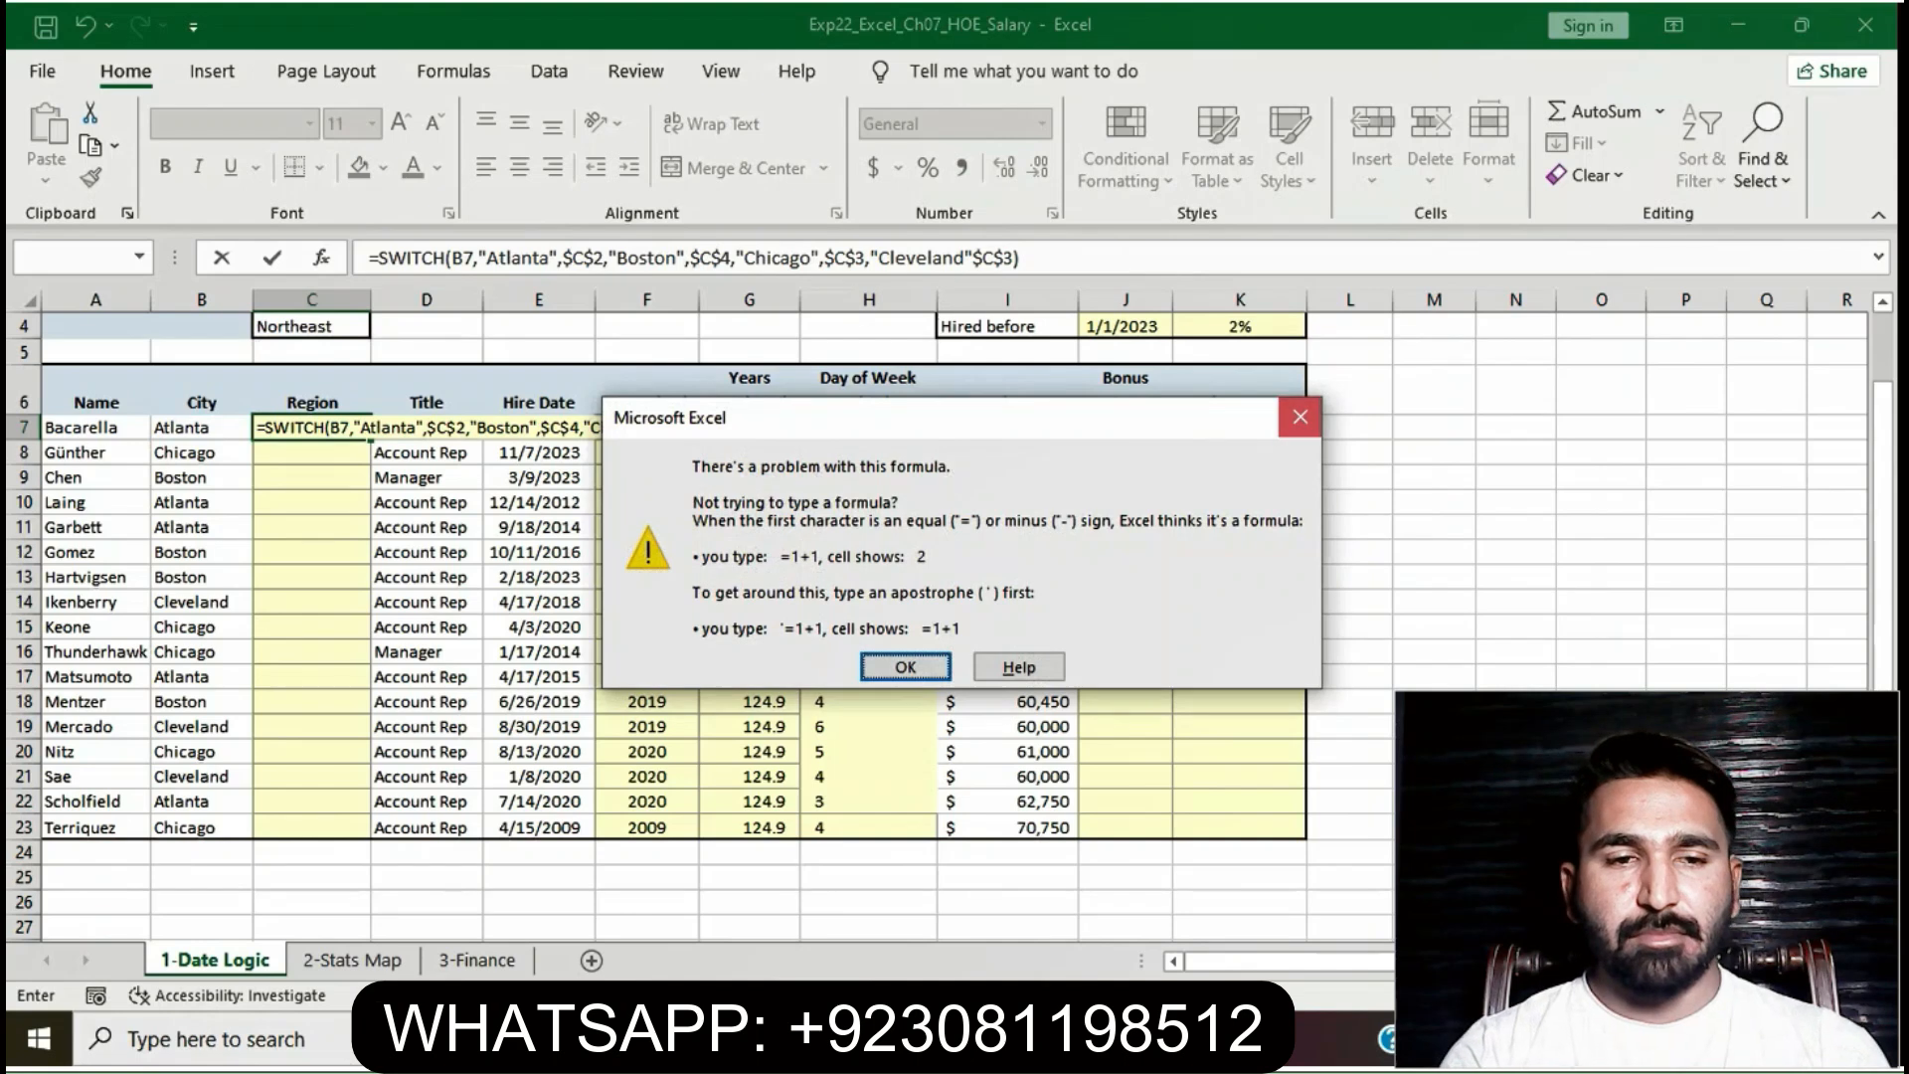
key(Return)
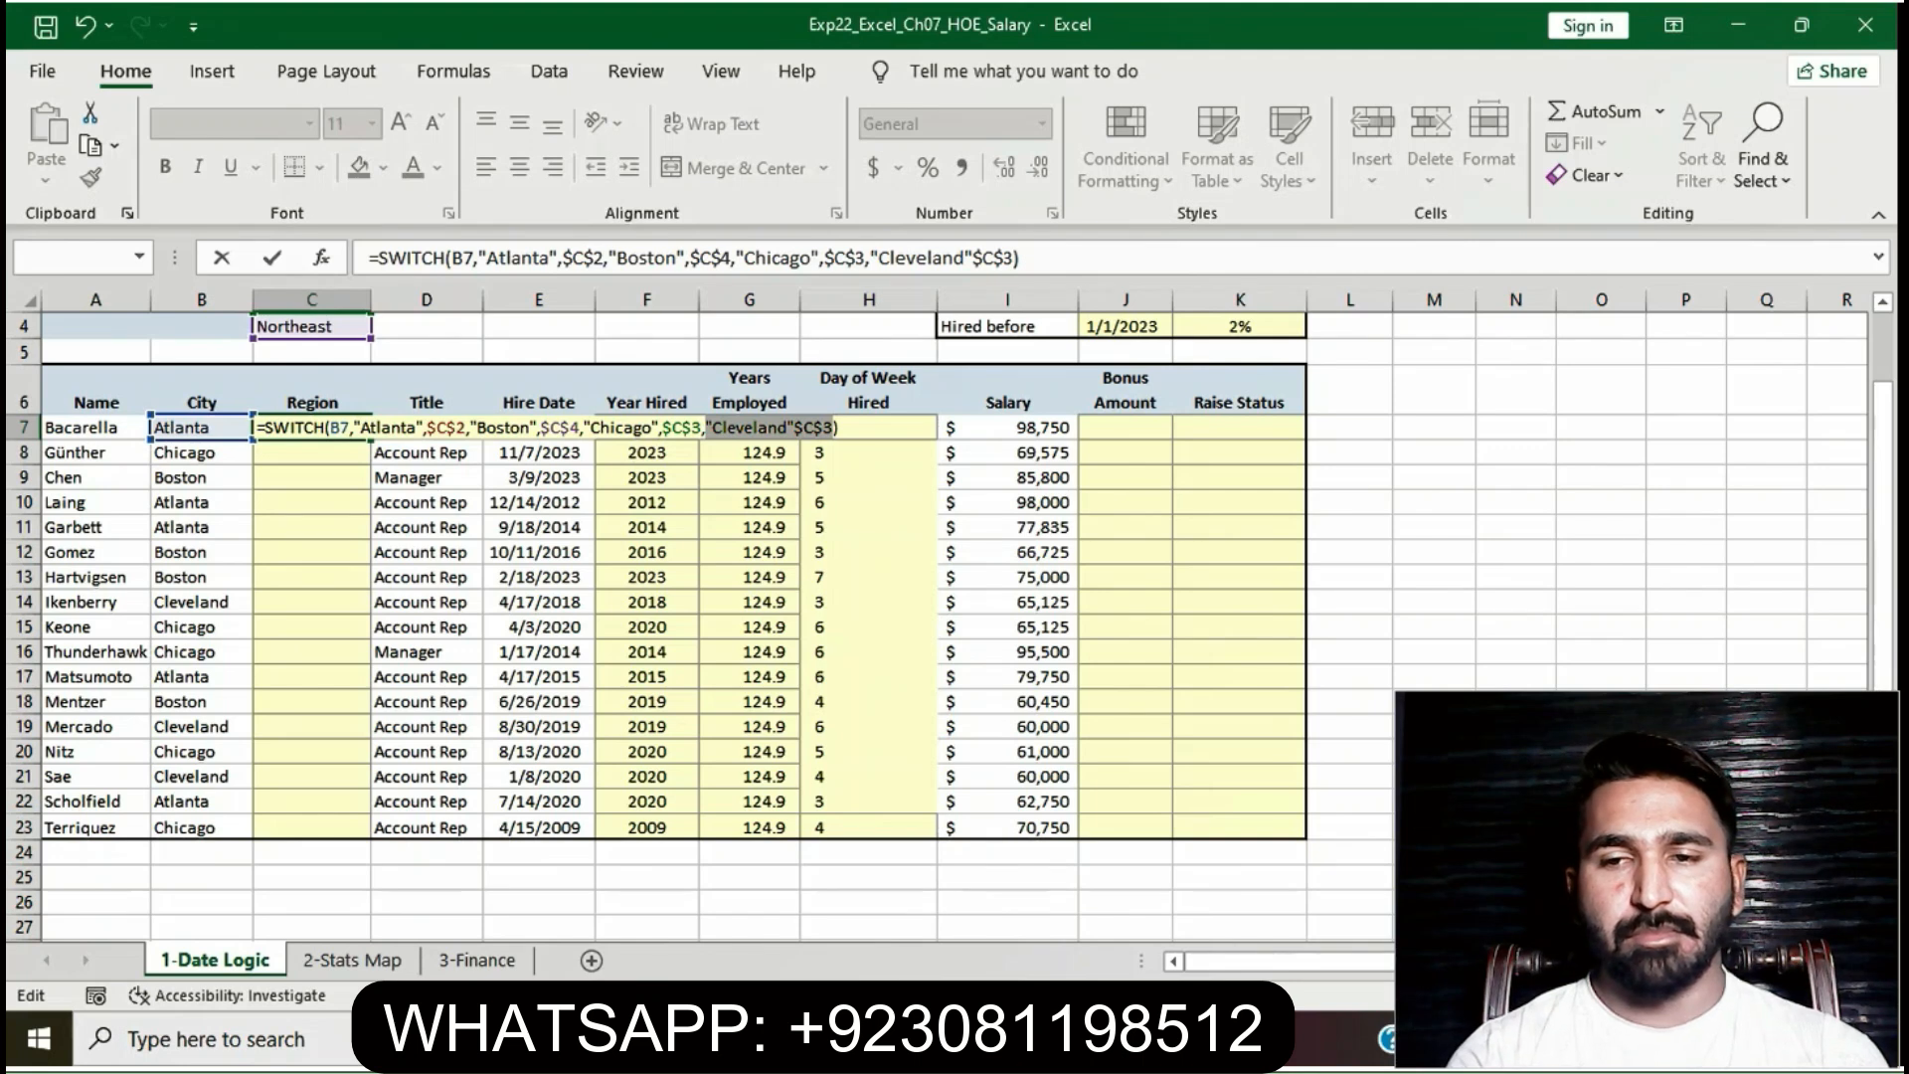
key(Return)
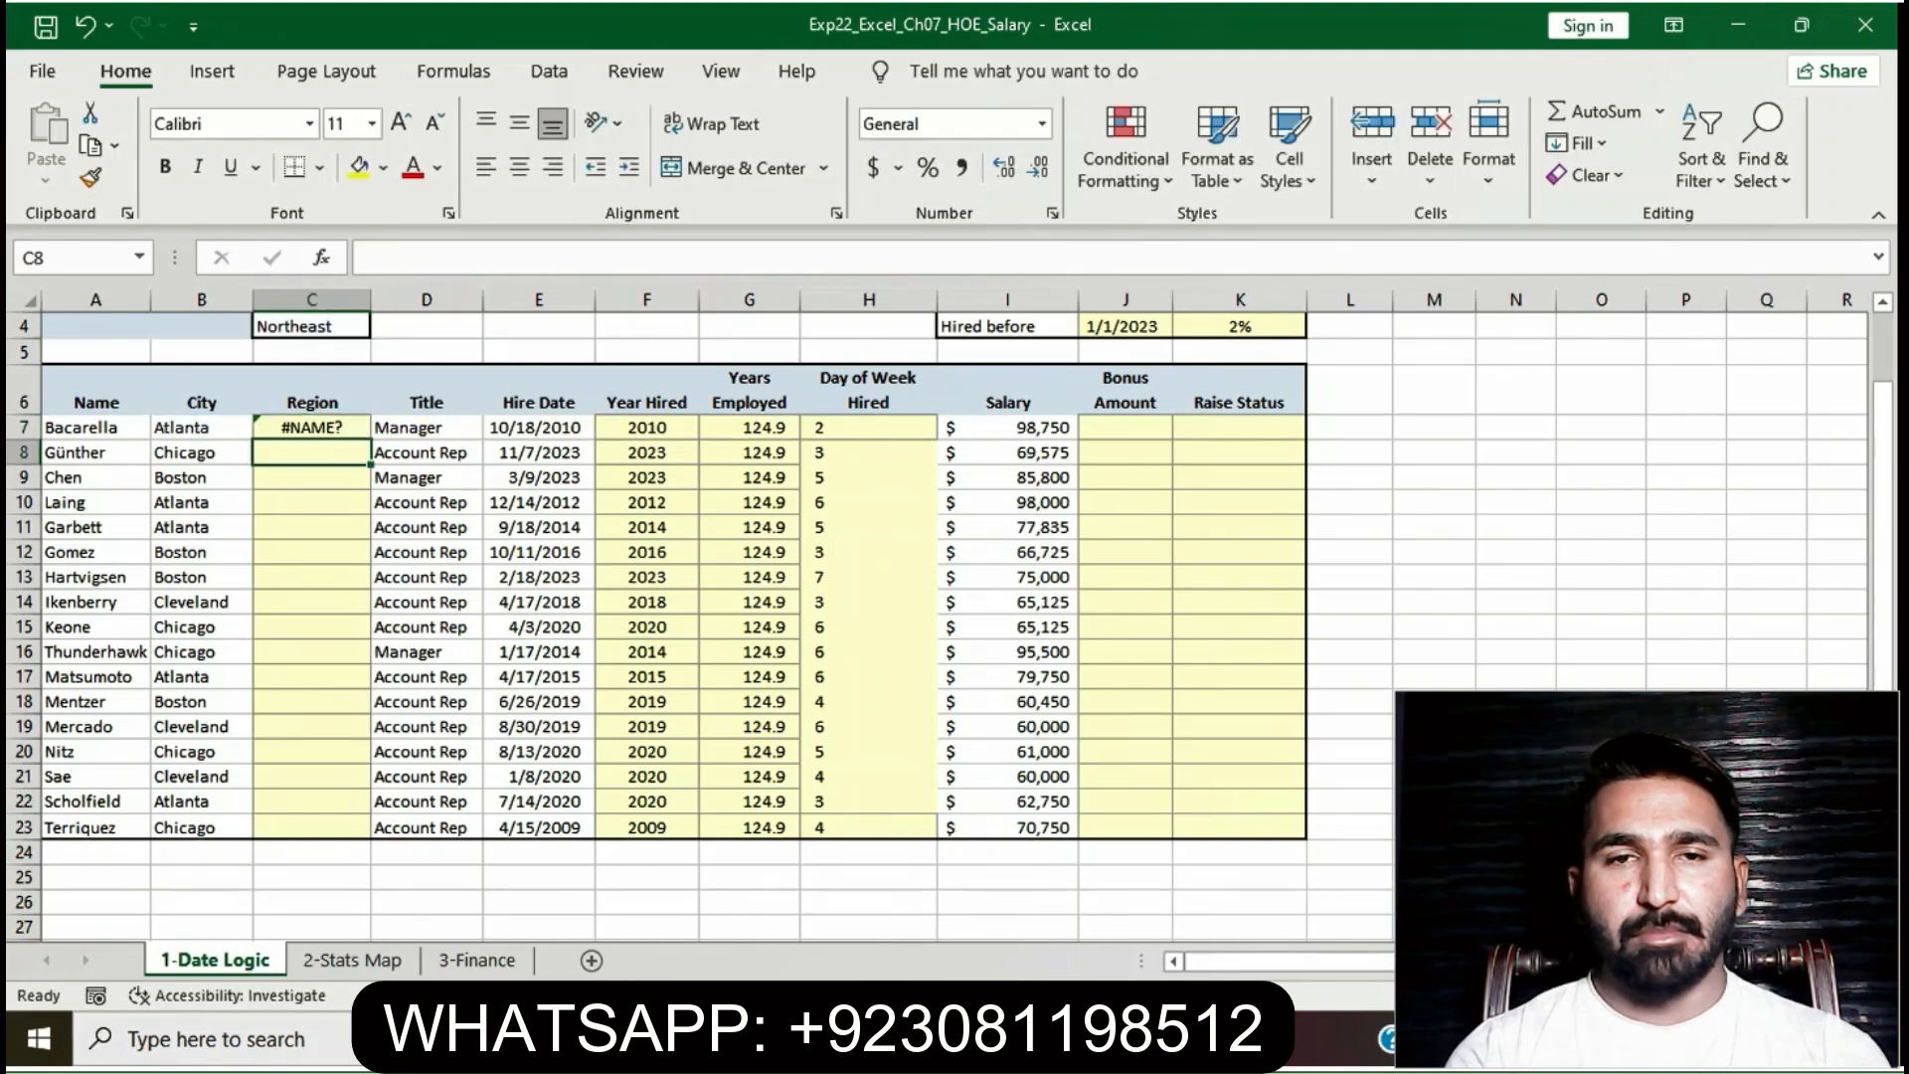
key(alt+Tab)
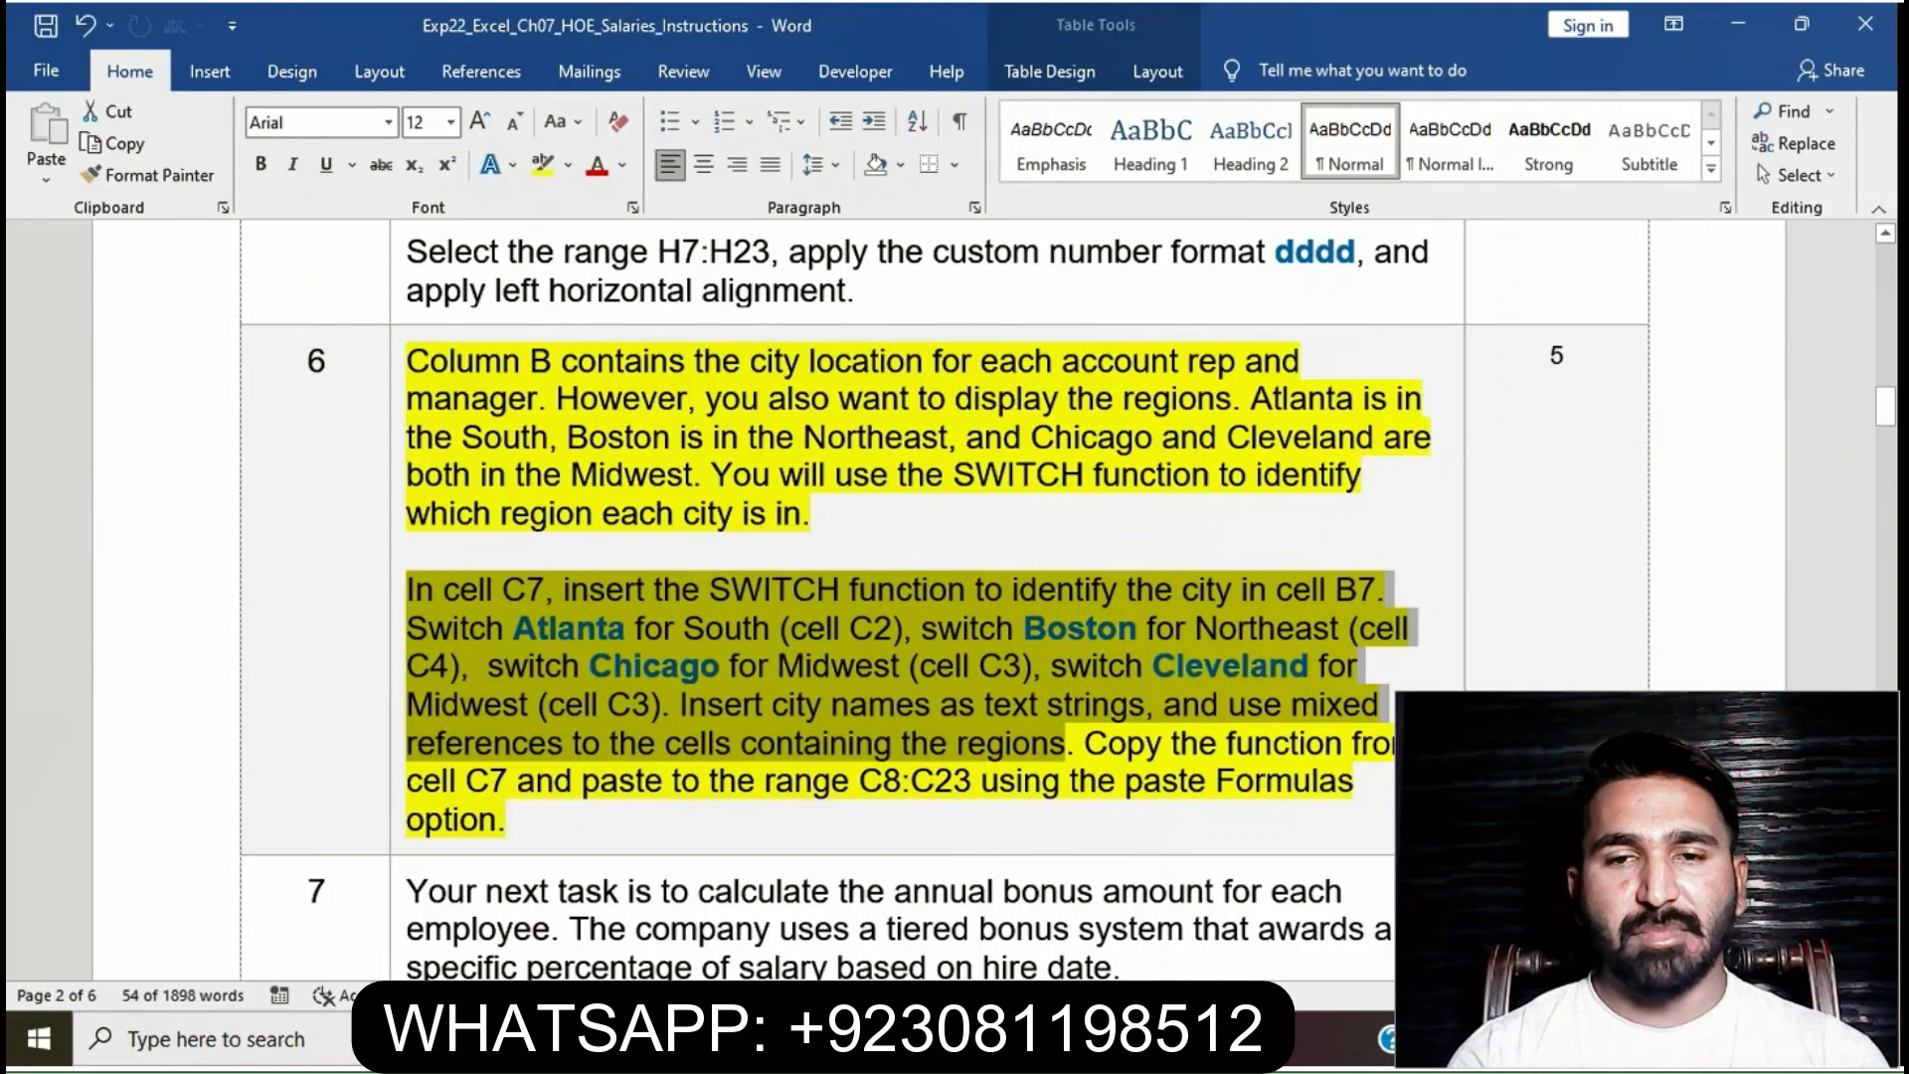